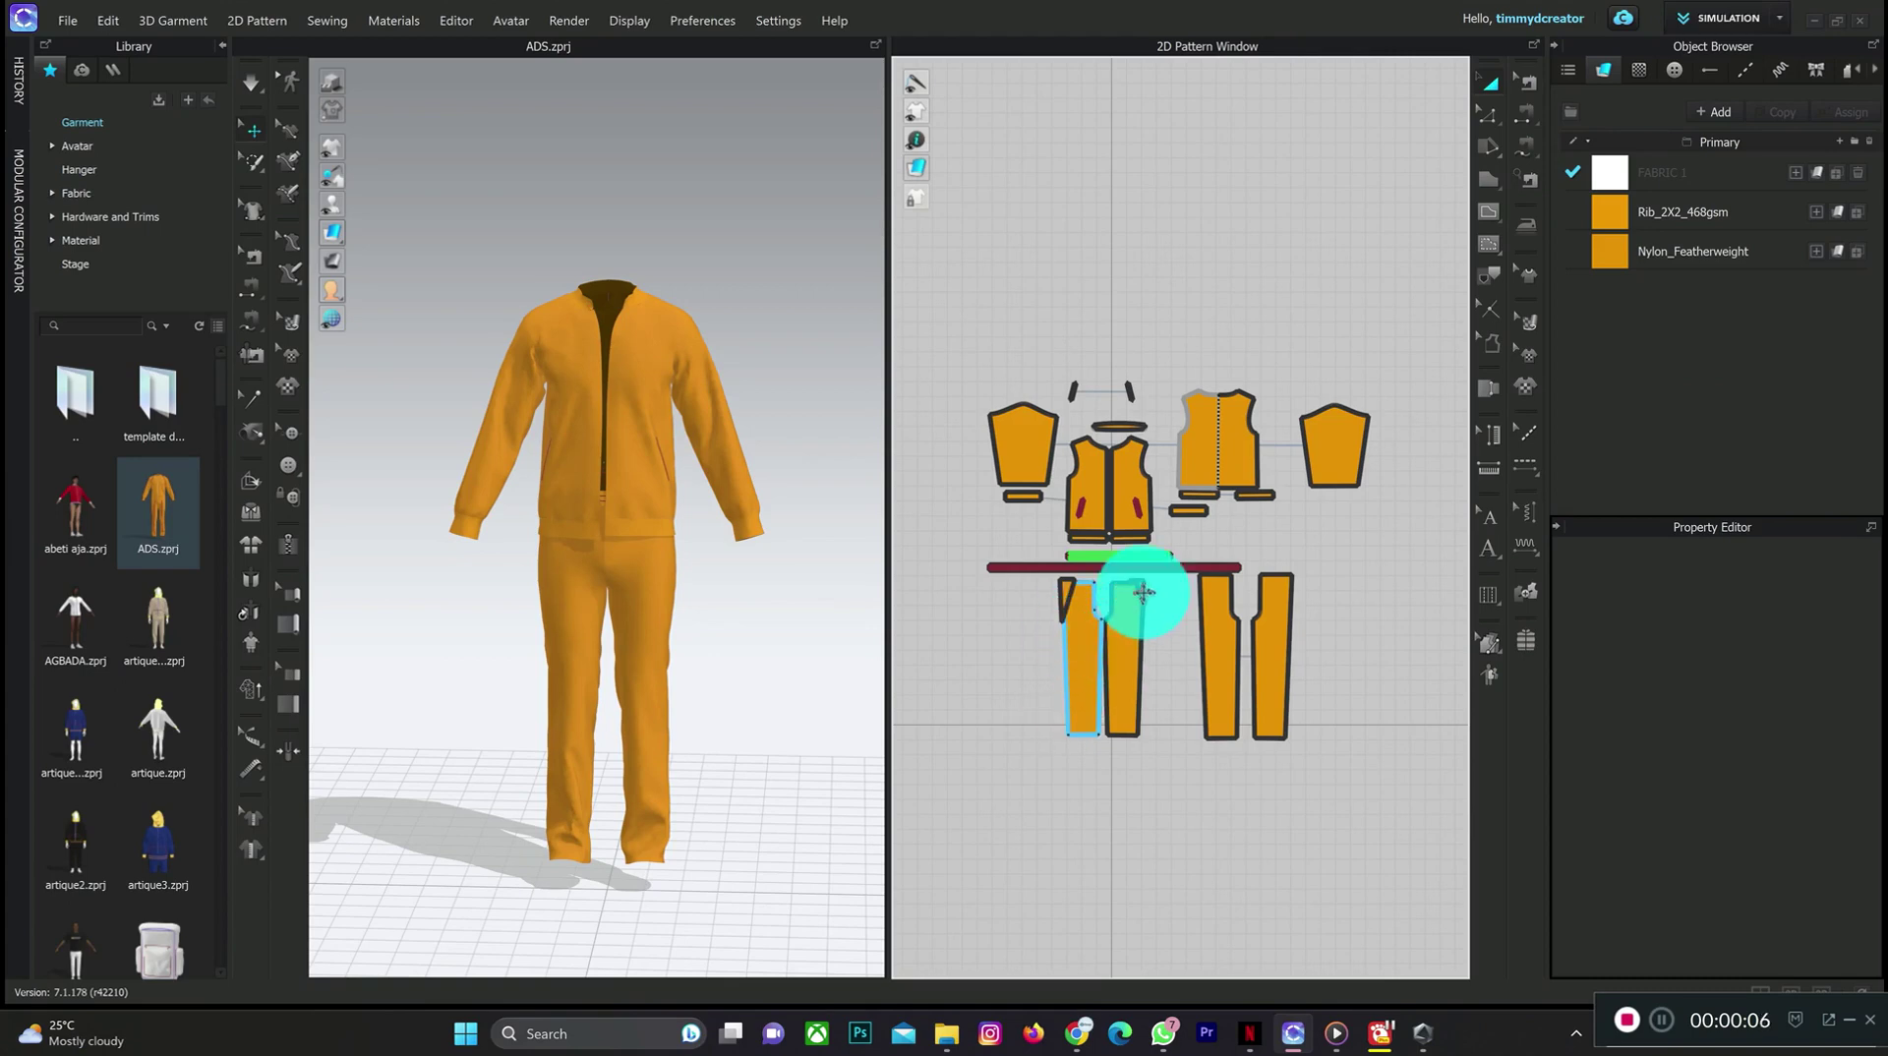
- Load the timmydcreat logo image from the adams he folder in Pictures as a graphic for the 2D patterns
{"action": "scroll", "coordinate": [1121, 546], "scroll_direction": "up", "scroll_amount": 3}
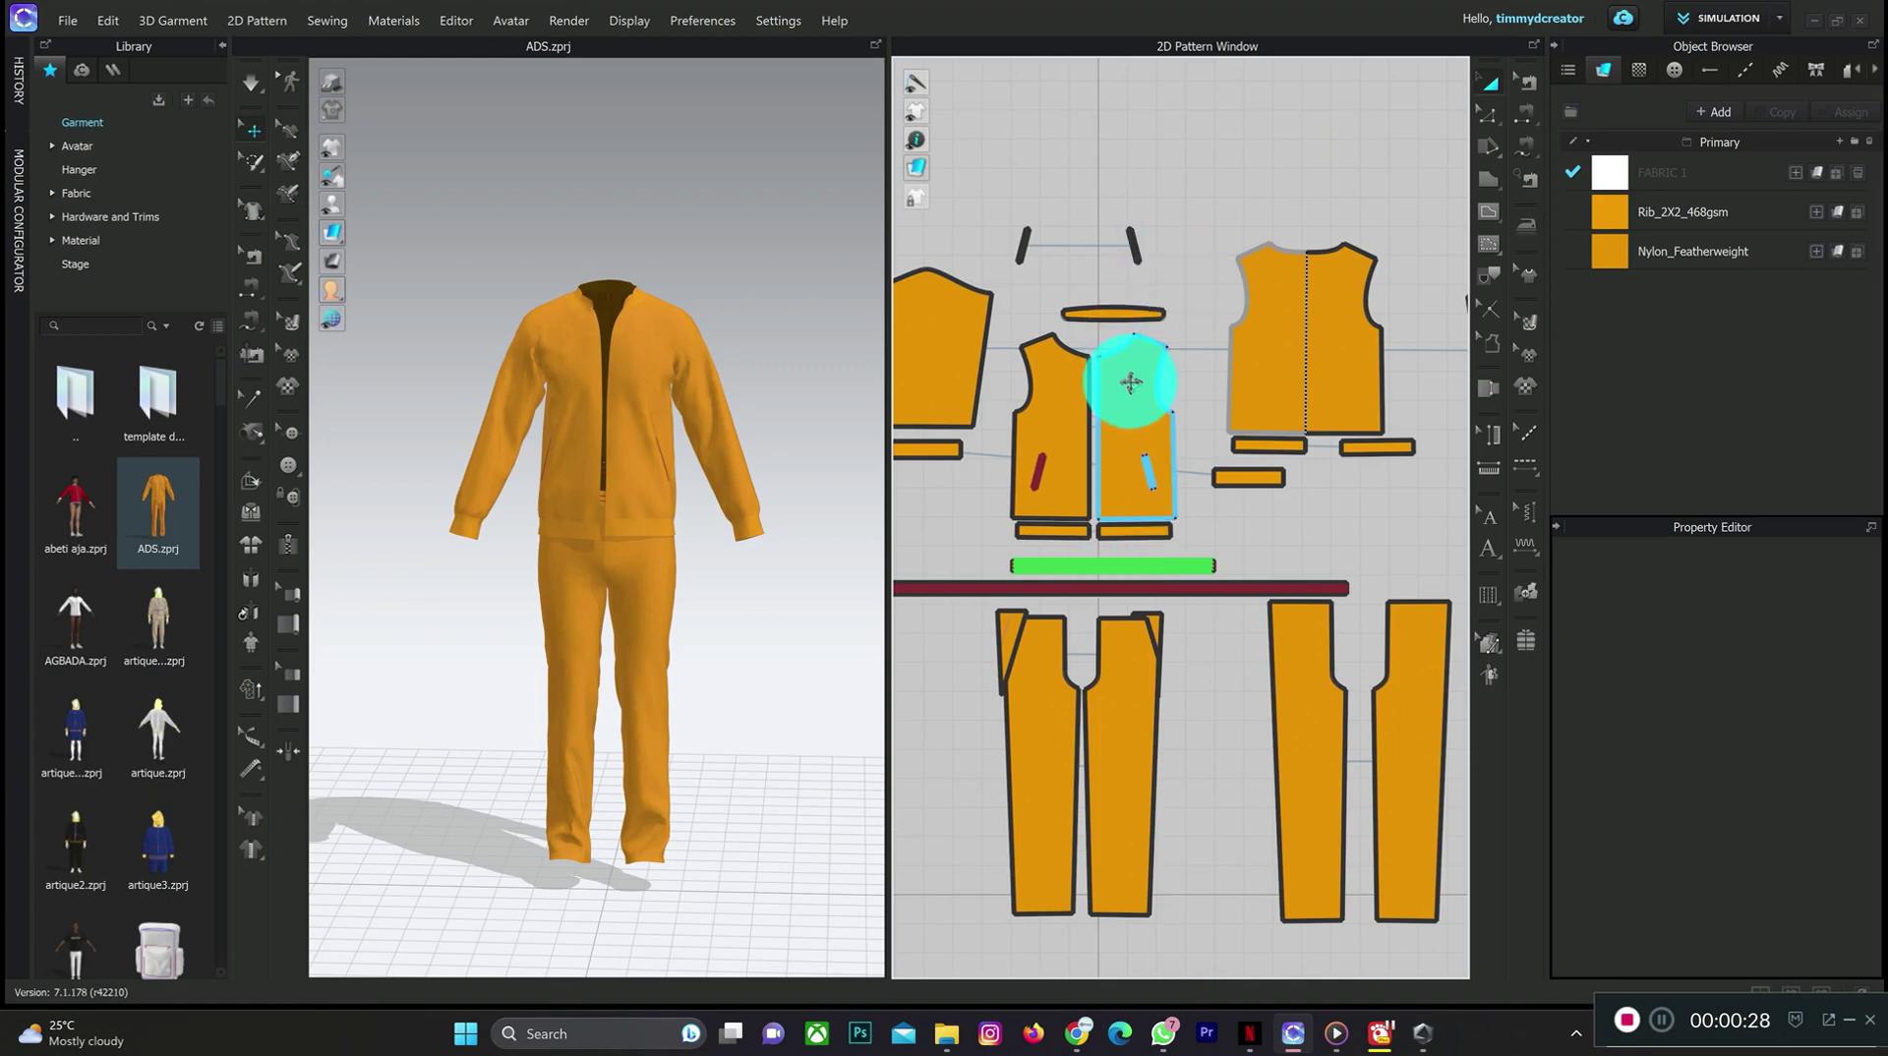
{"action": "scroll", "coordinate": [1126, 372], "scroll_direction": "down", "scroll_amount": 4}
{"action": "scroll", "coordinate": [1128, 372], "scroll_direction": "up", "scroll_amount": 6}
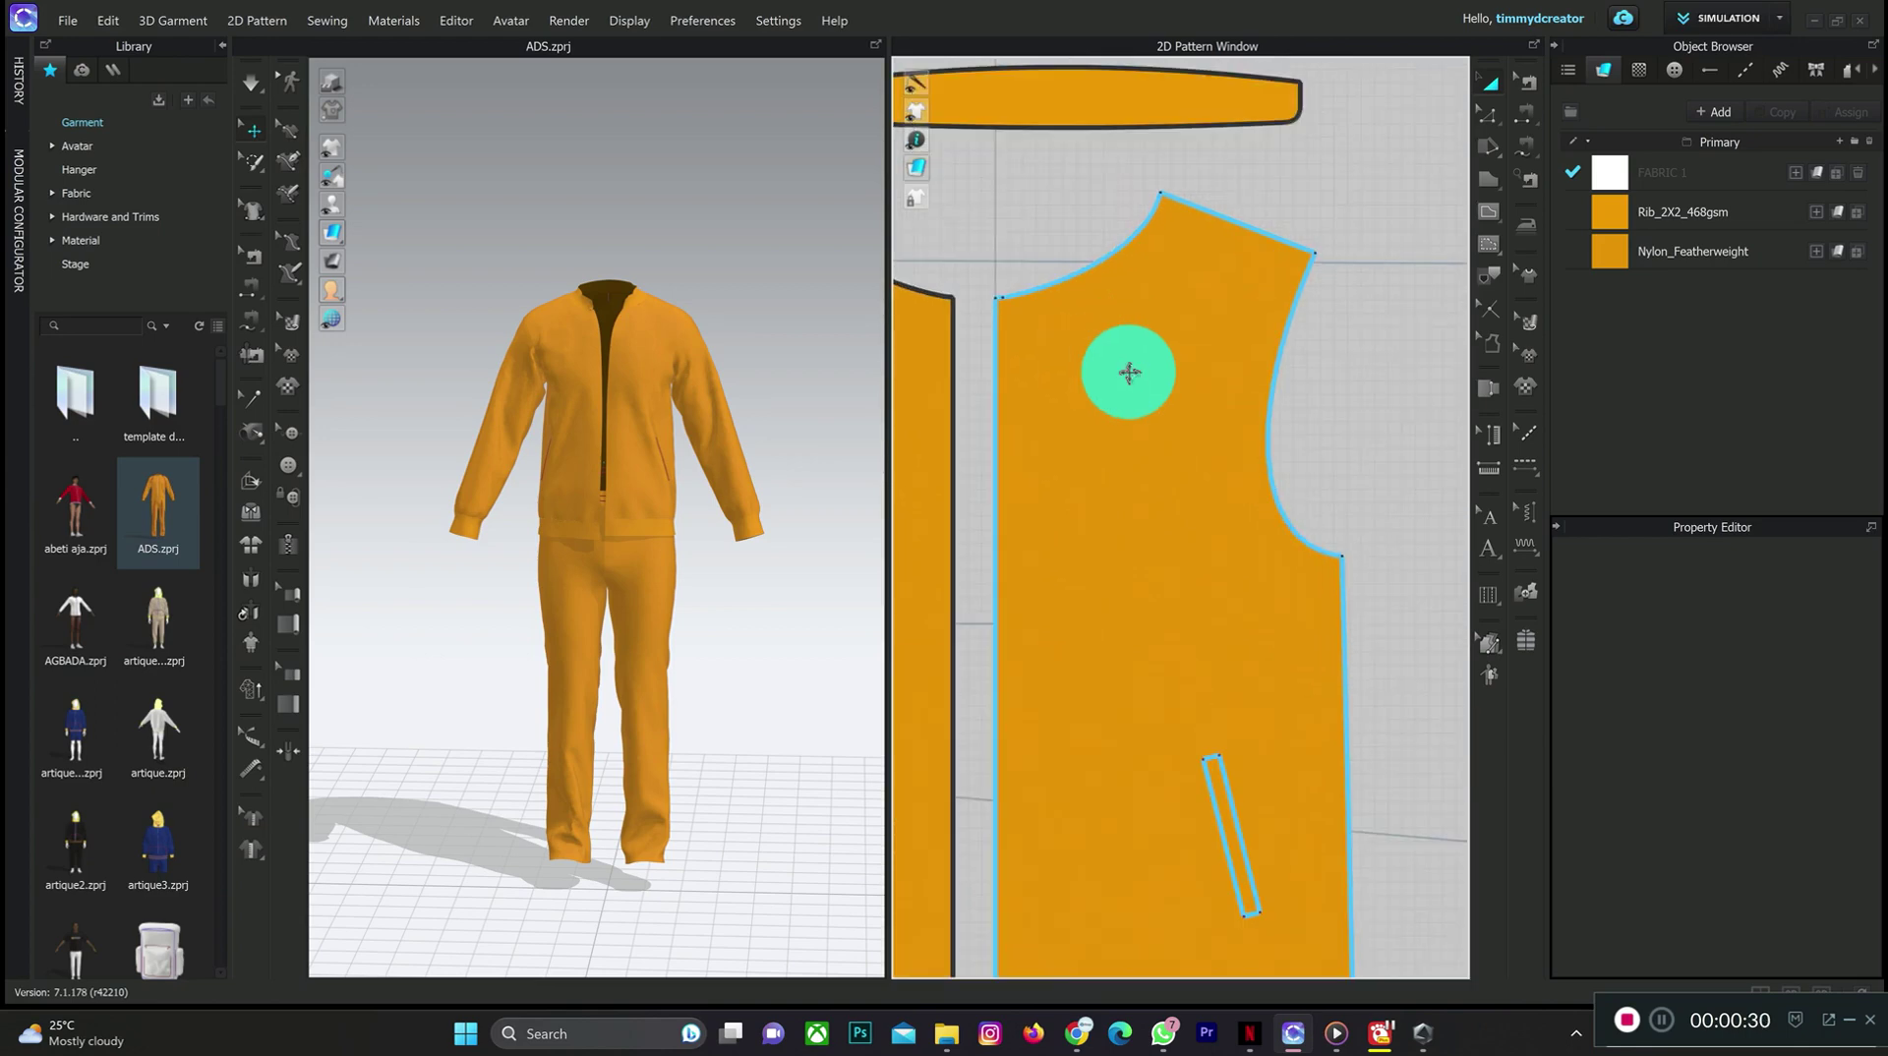
{"action": "scroll", "coordinate": [1125, 433], "scroll_direction": "down", "scroll_amount": 5}
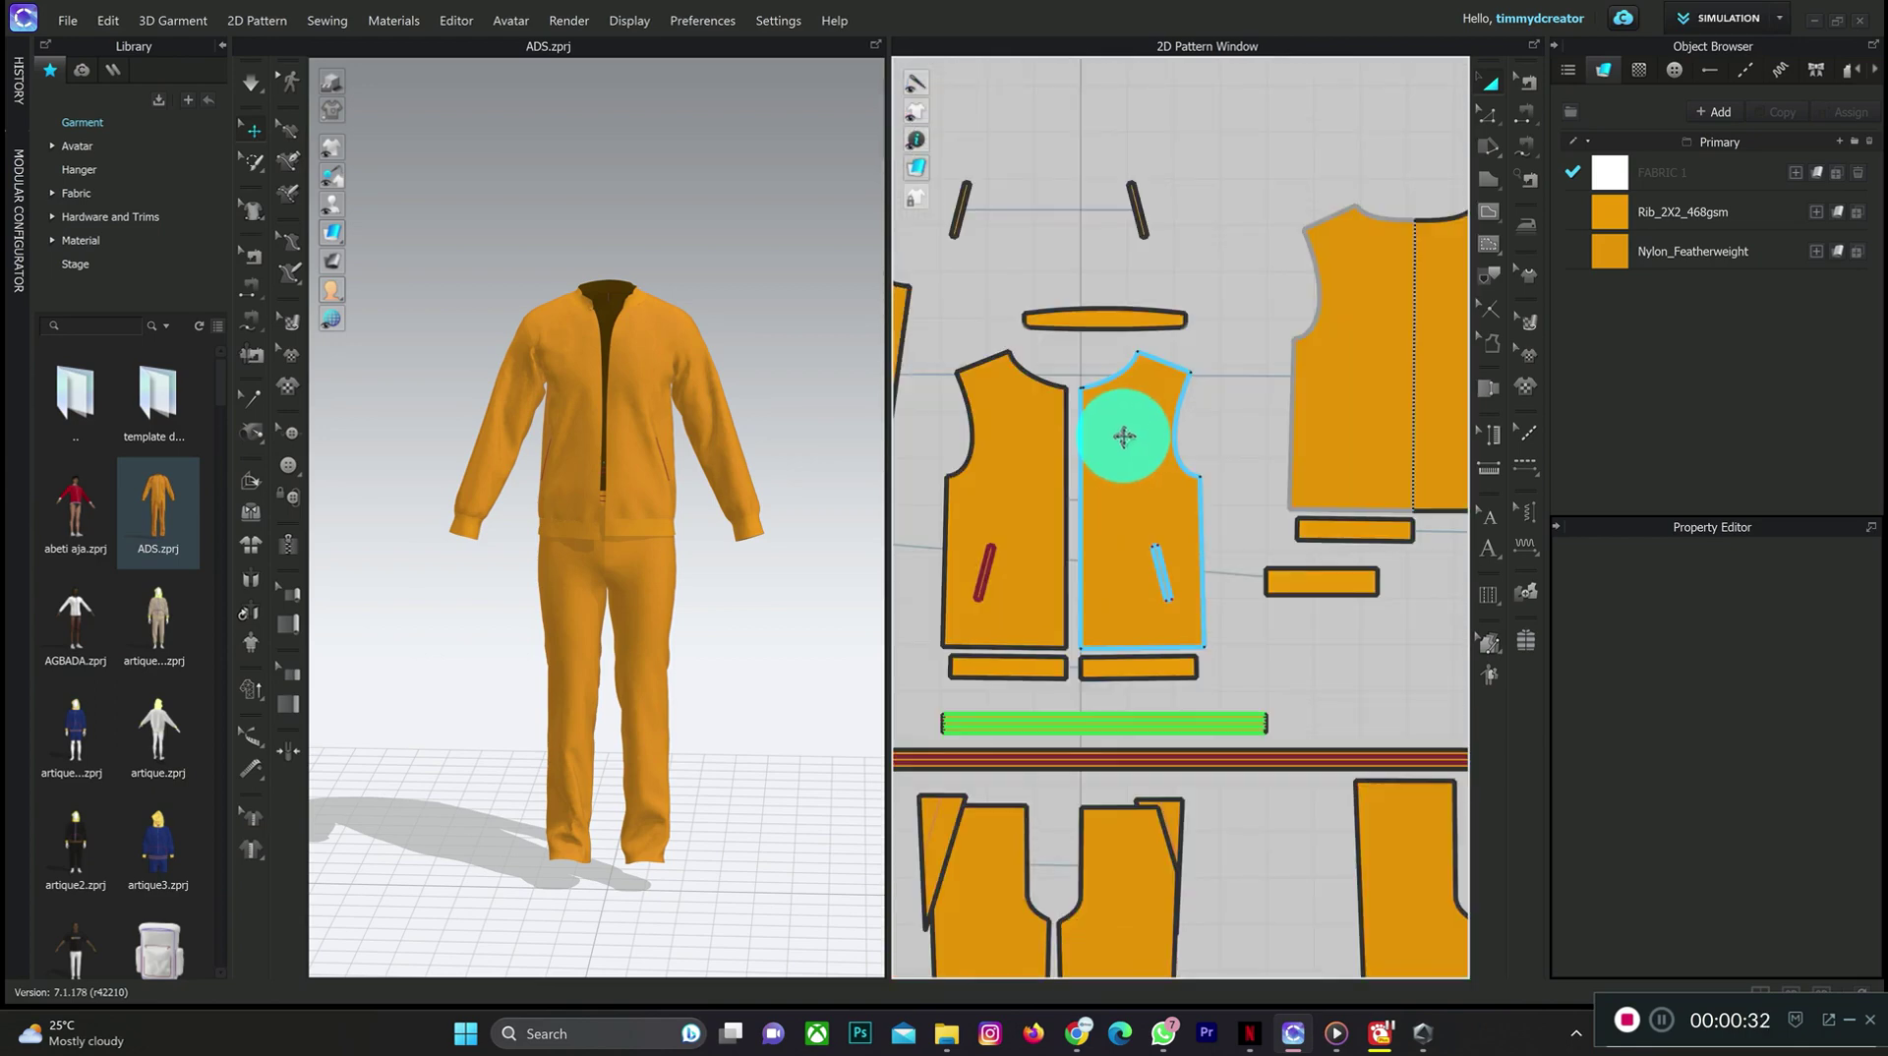
{"action": "scroll", "coordinate": [1130, 388], "scroll_direction": "down", "scroll_amount": 3}
{"action": "scroll", "coordinate": [1130, 593], "scroll_direction": "up", "scroll_amount": 3}
{"action": "left_click", "coordinate": [1154, 630]}
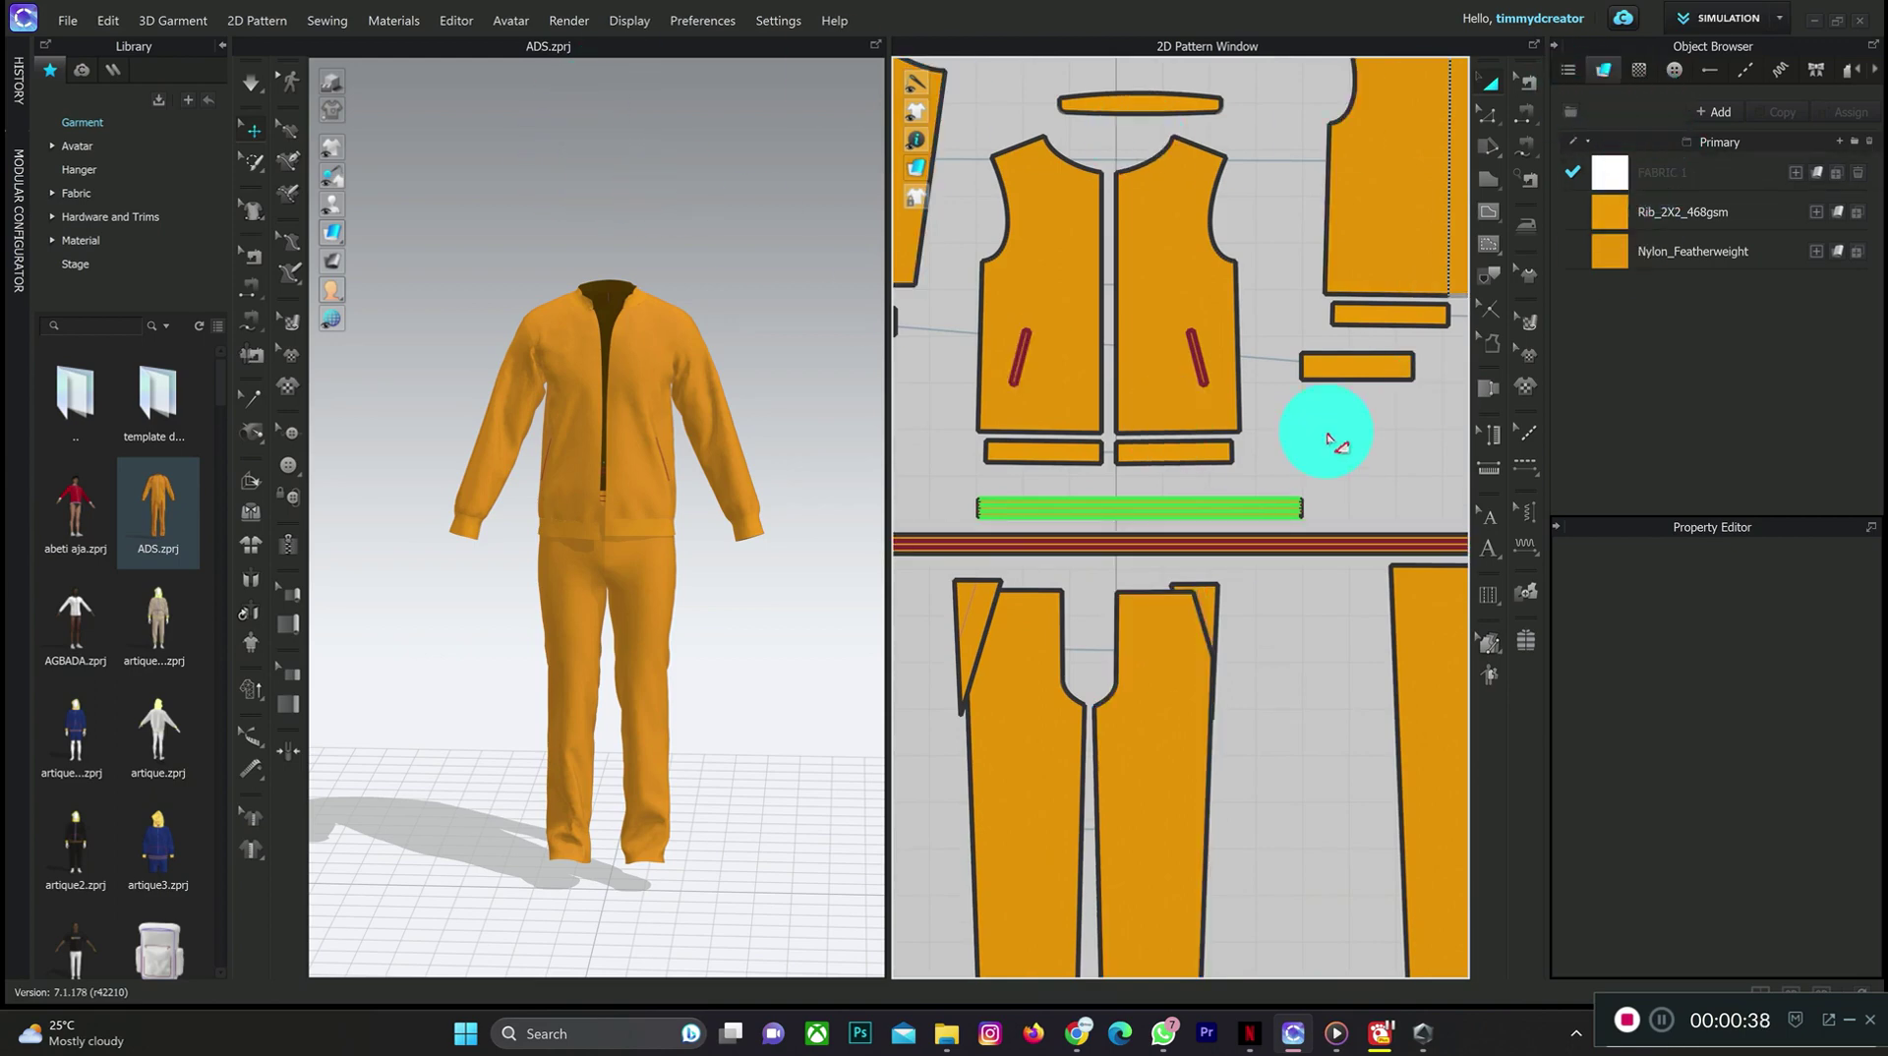
{"action": "left_click", "coordinate": [1525, 398]}
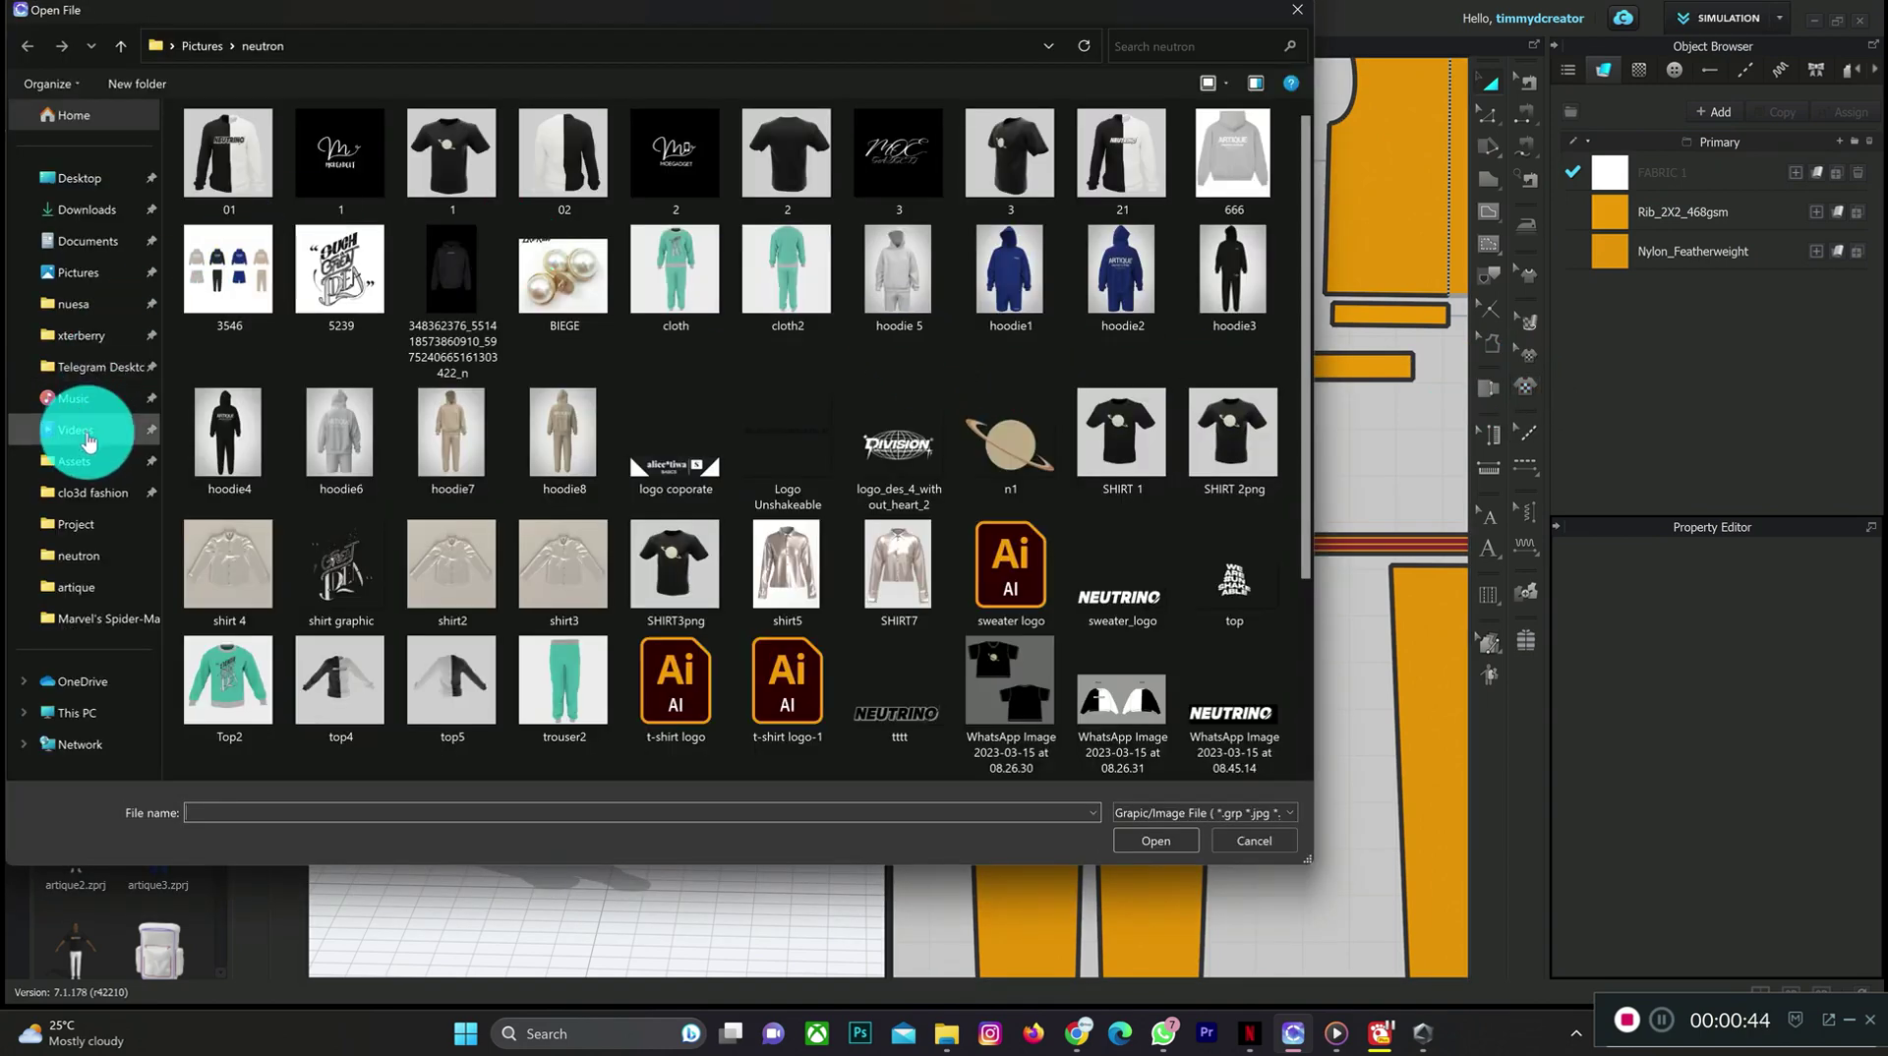
{"action": "left_click", "coordinate": [83, 430]}
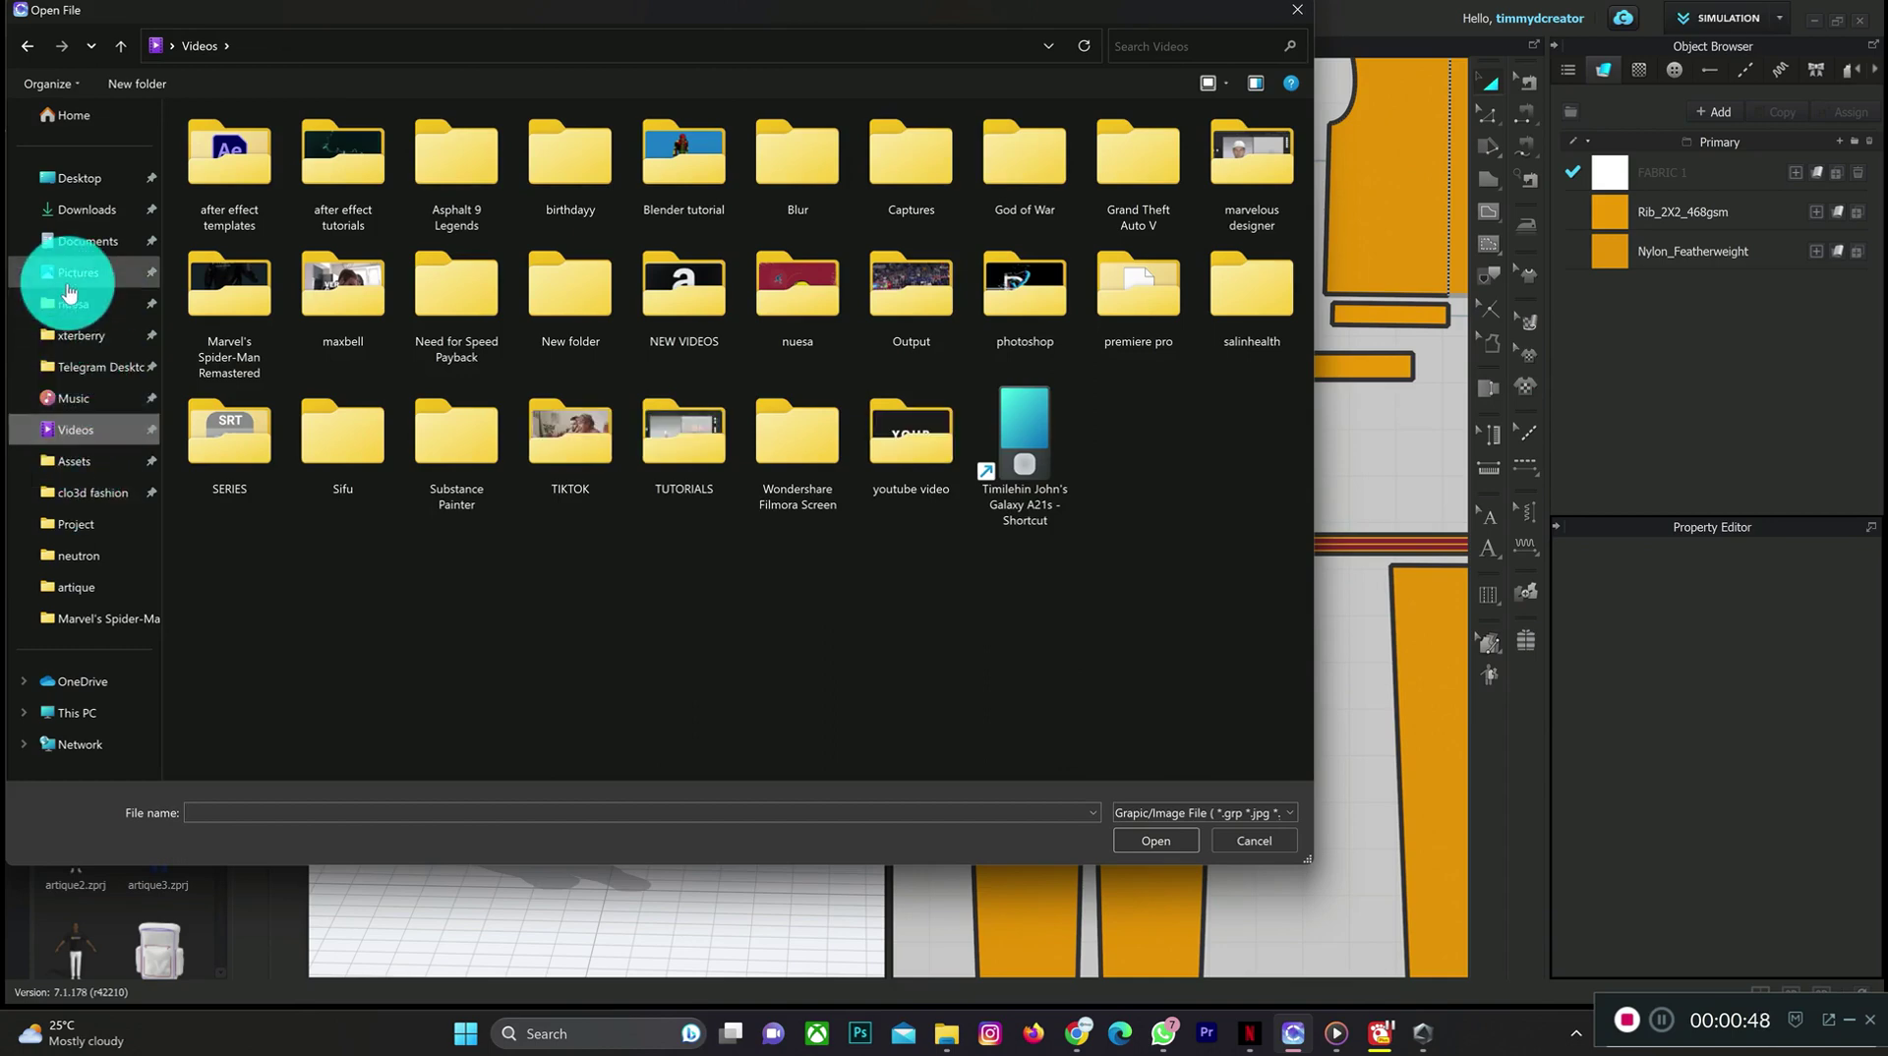
{"action": "left_click", "coordinate": [74, 274]}
{"action": "double_click", "coordinate": [203, 179]}
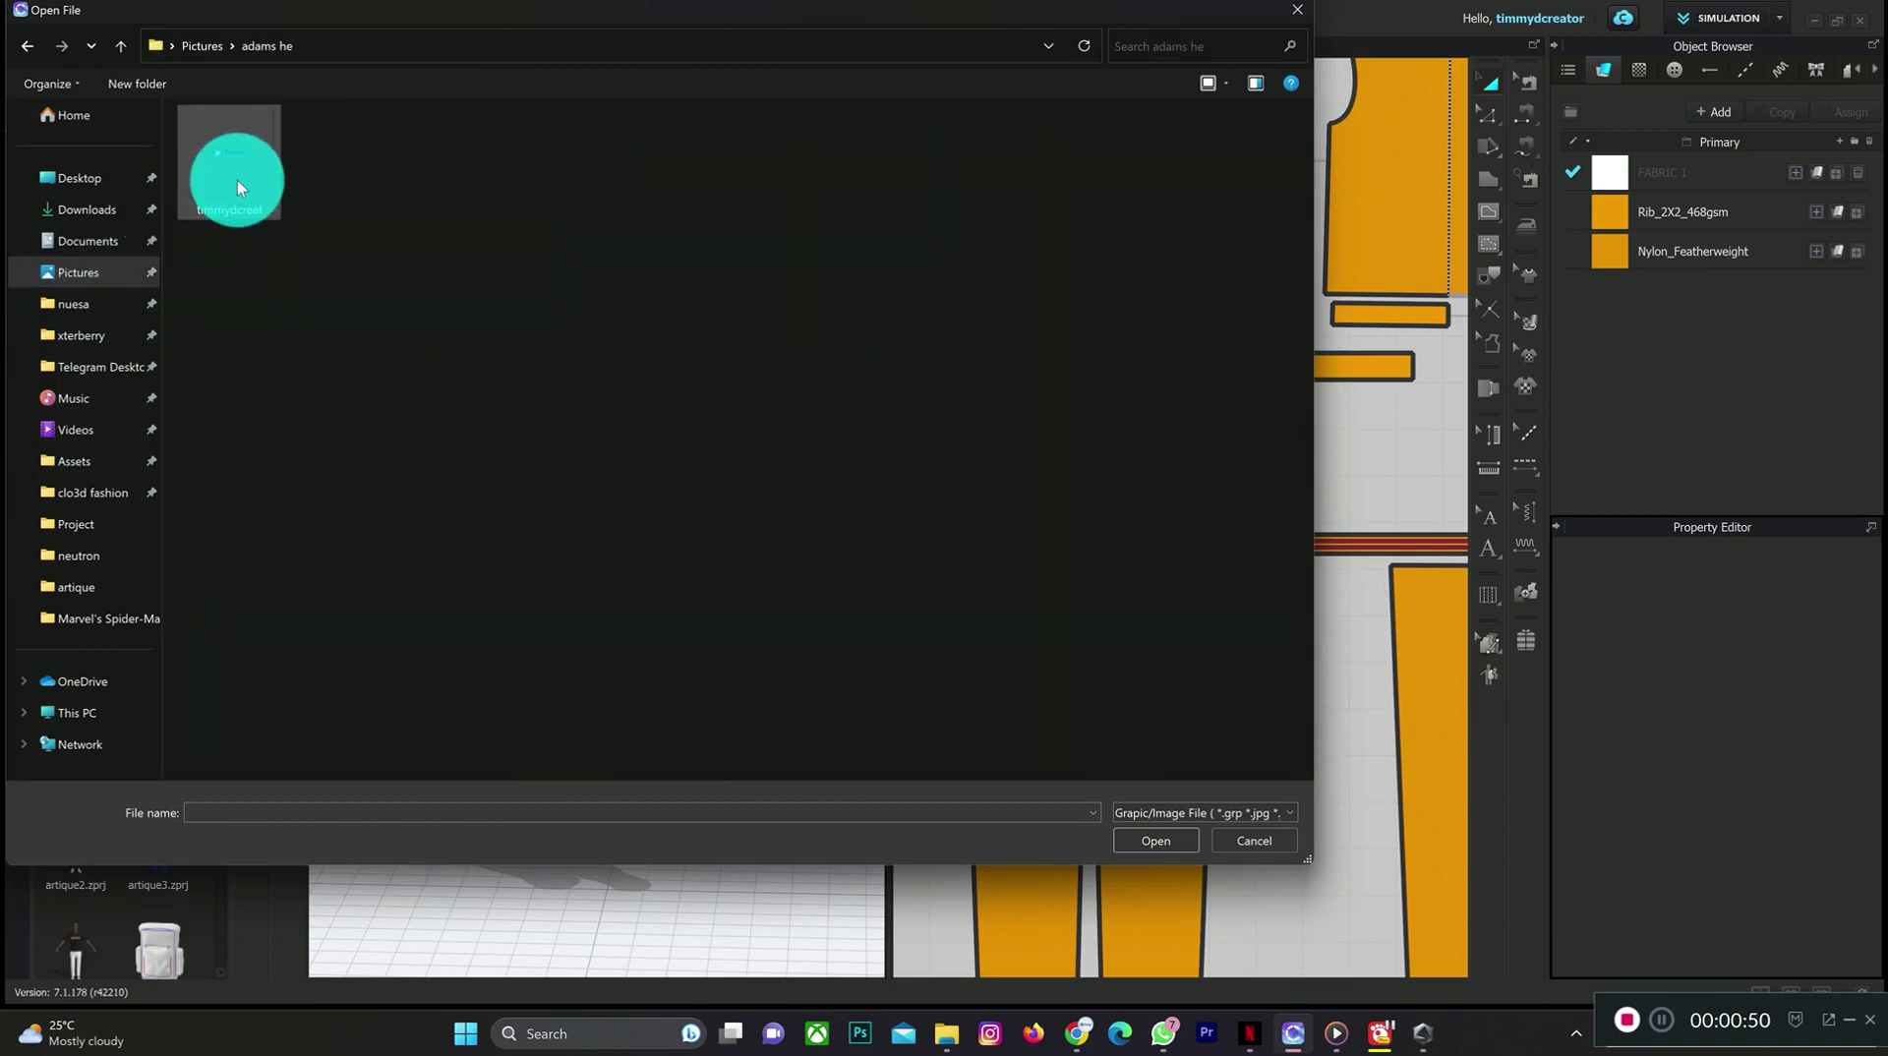
{"action": "left_click", "coordinate": [238, 180]}
{"action": "left_click", "coordinate": [1170, 840]}
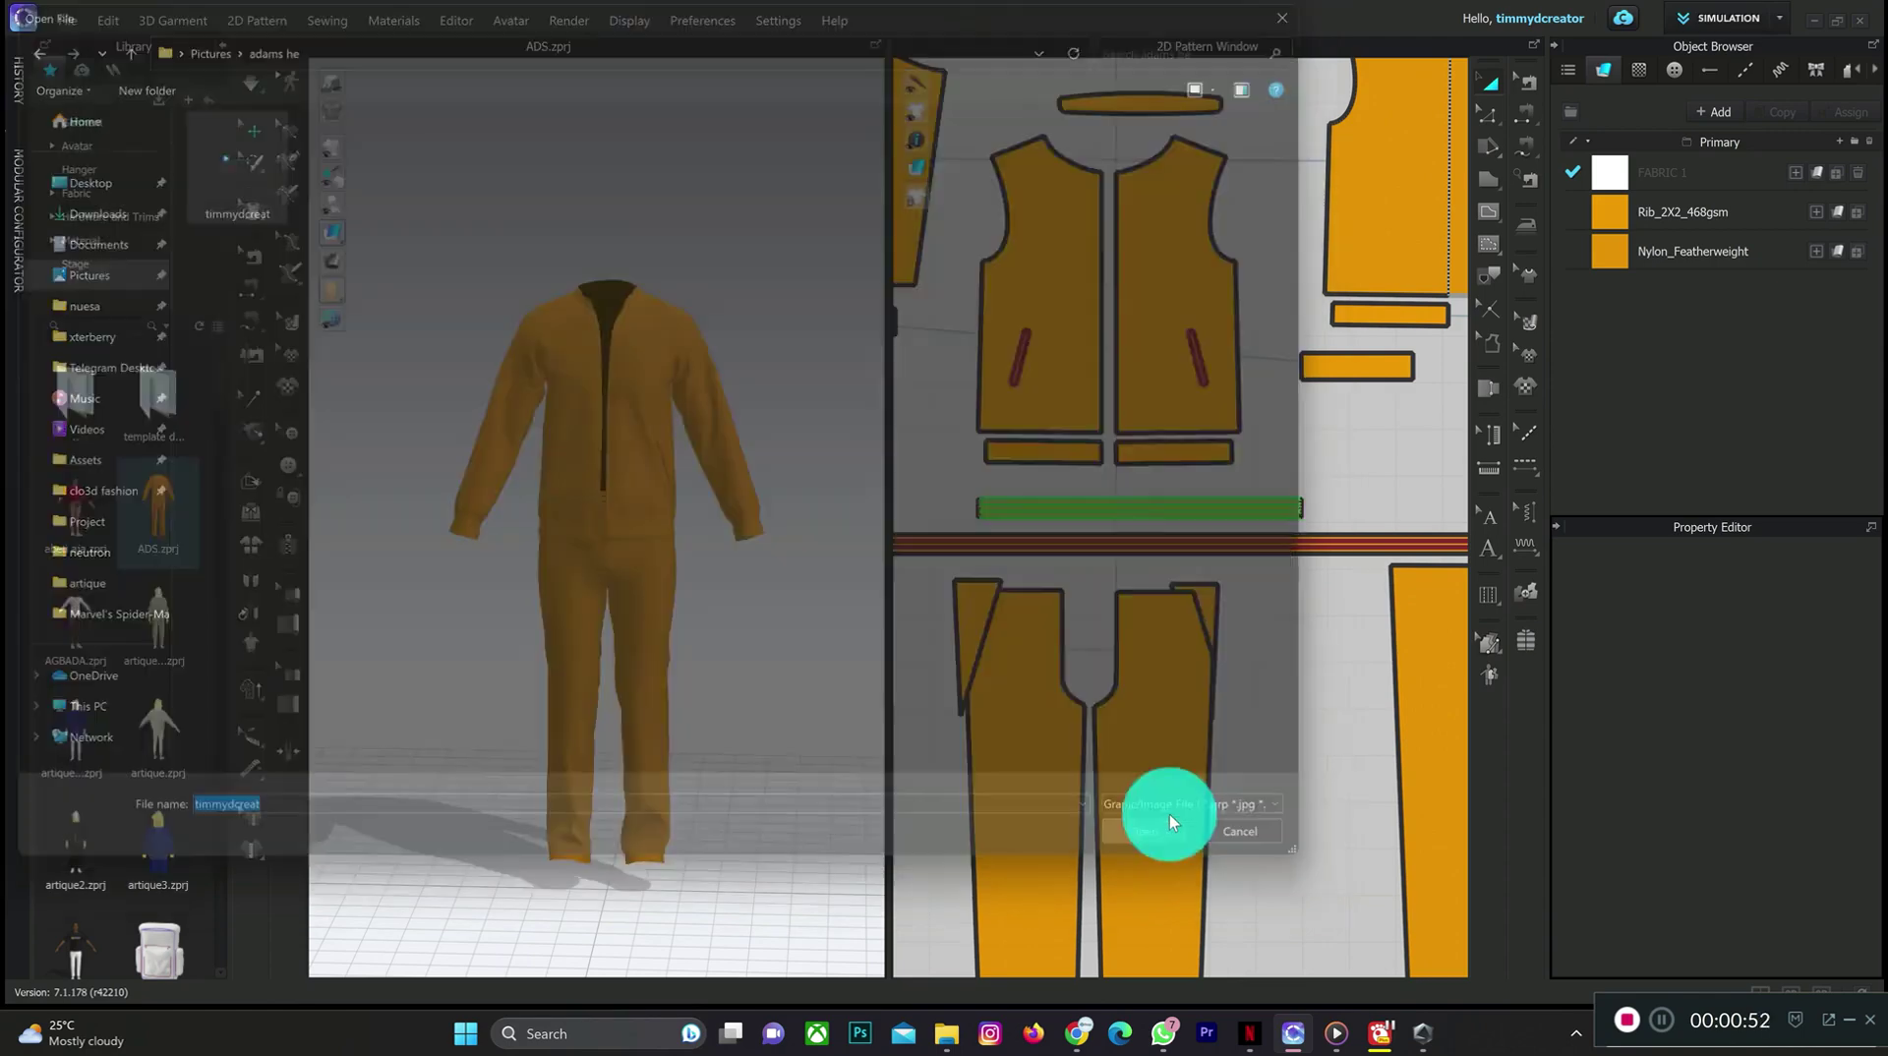
- Place the logo graphic on the upper chest of the jacket's right-hand front pattern with a width of 100 mm
{"action": "left_click", "coordinate": [1162, 203]}
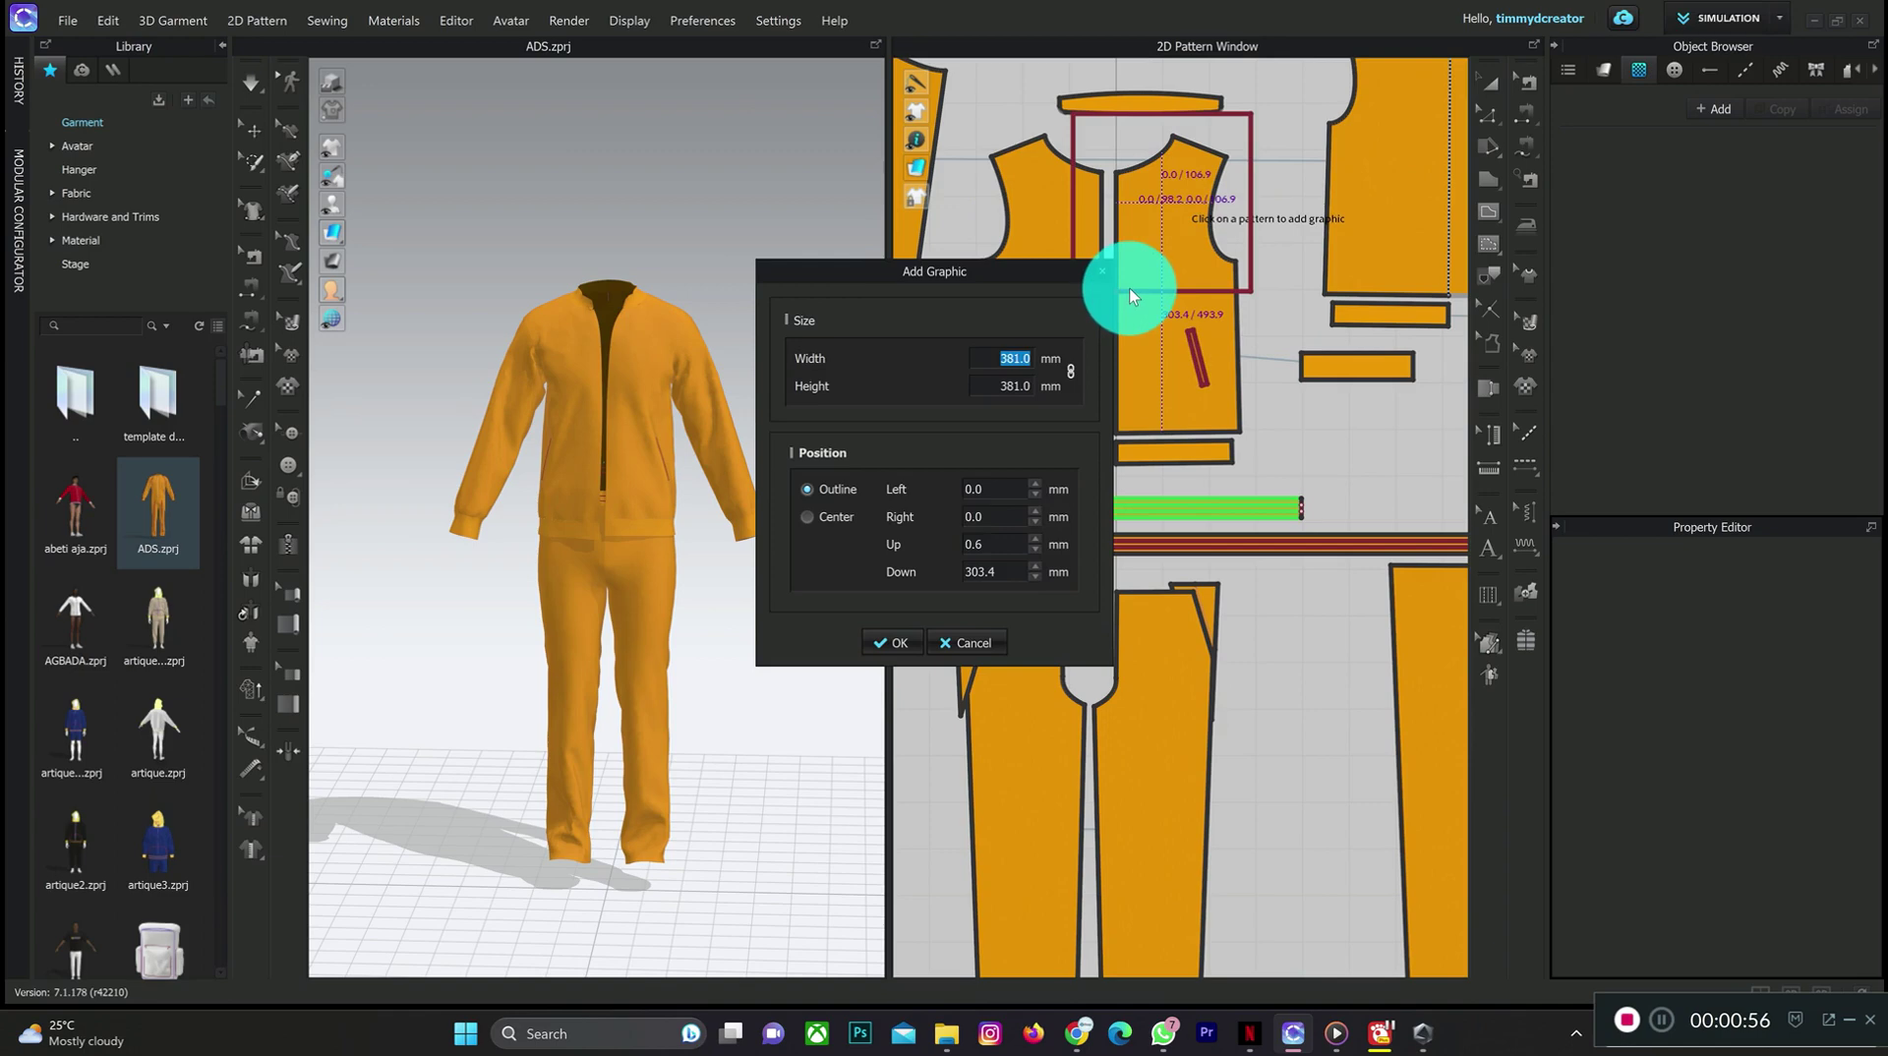
{"action": "type", "text": "100"}
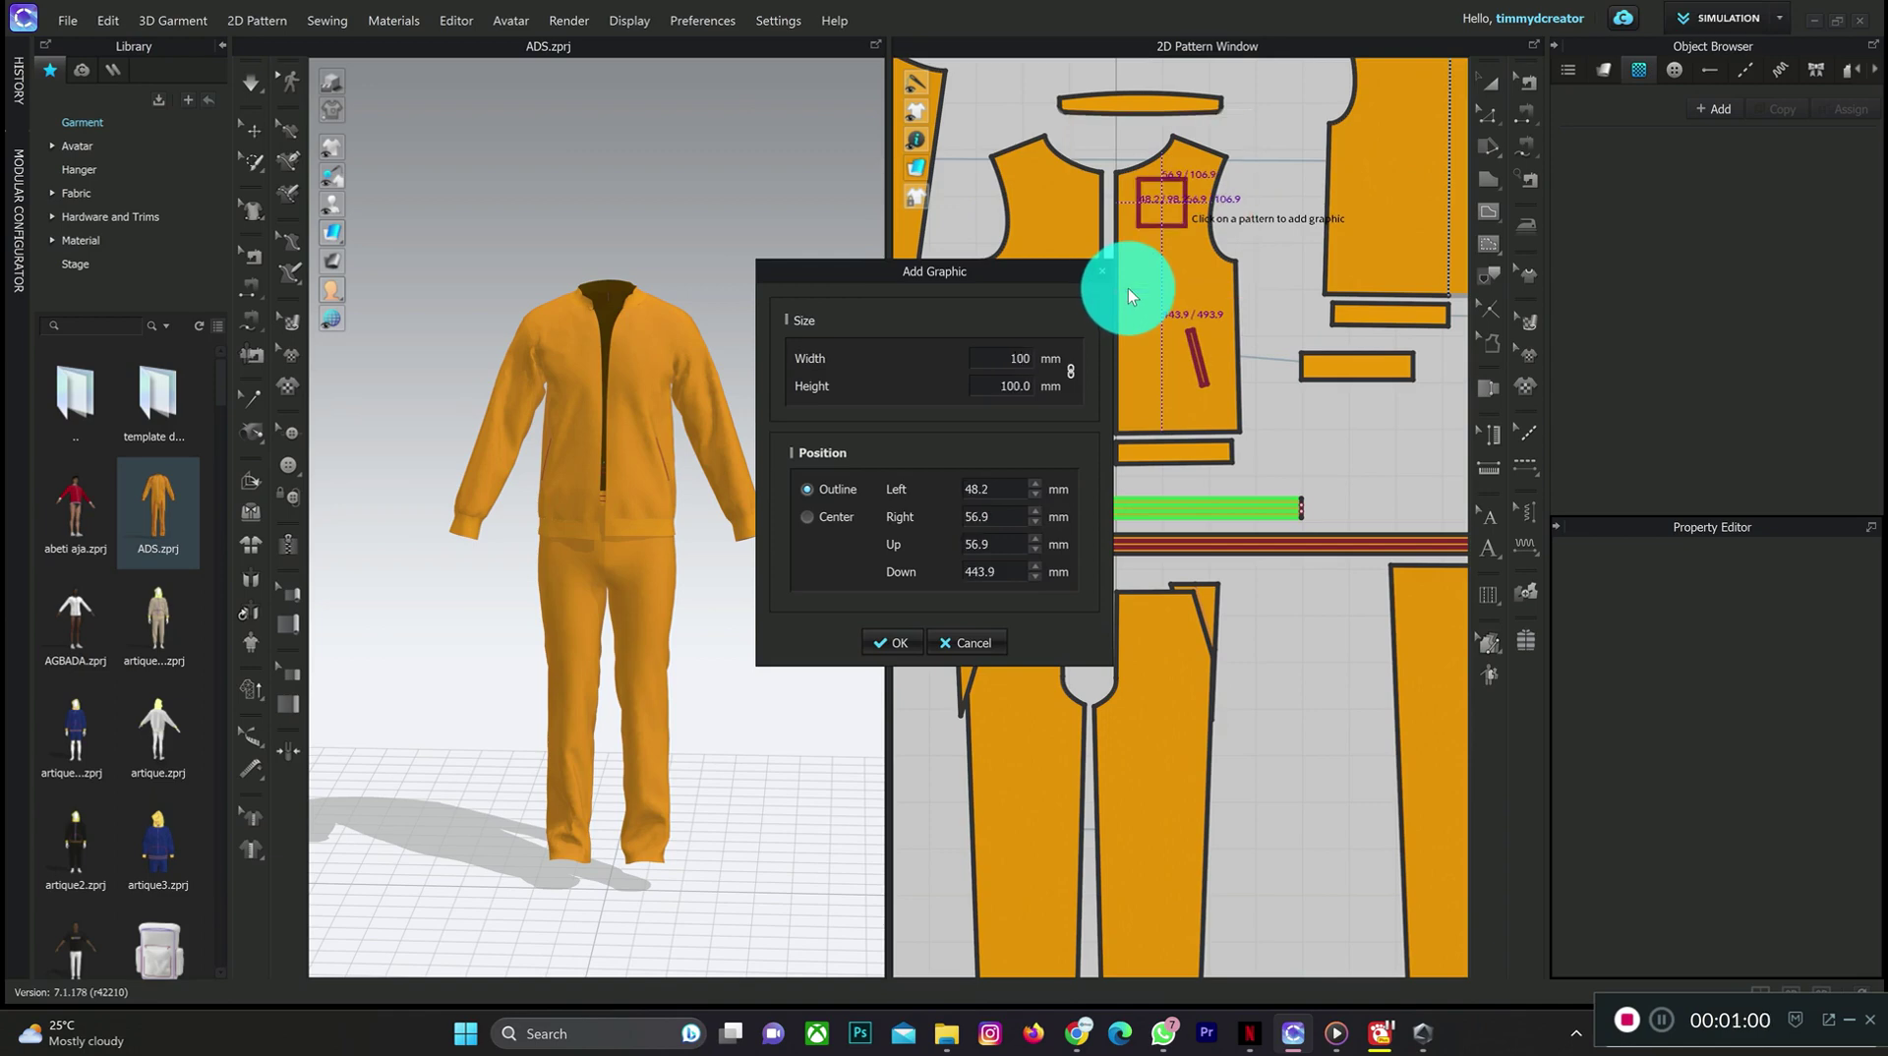
{"action": "key", "text": "Return"}
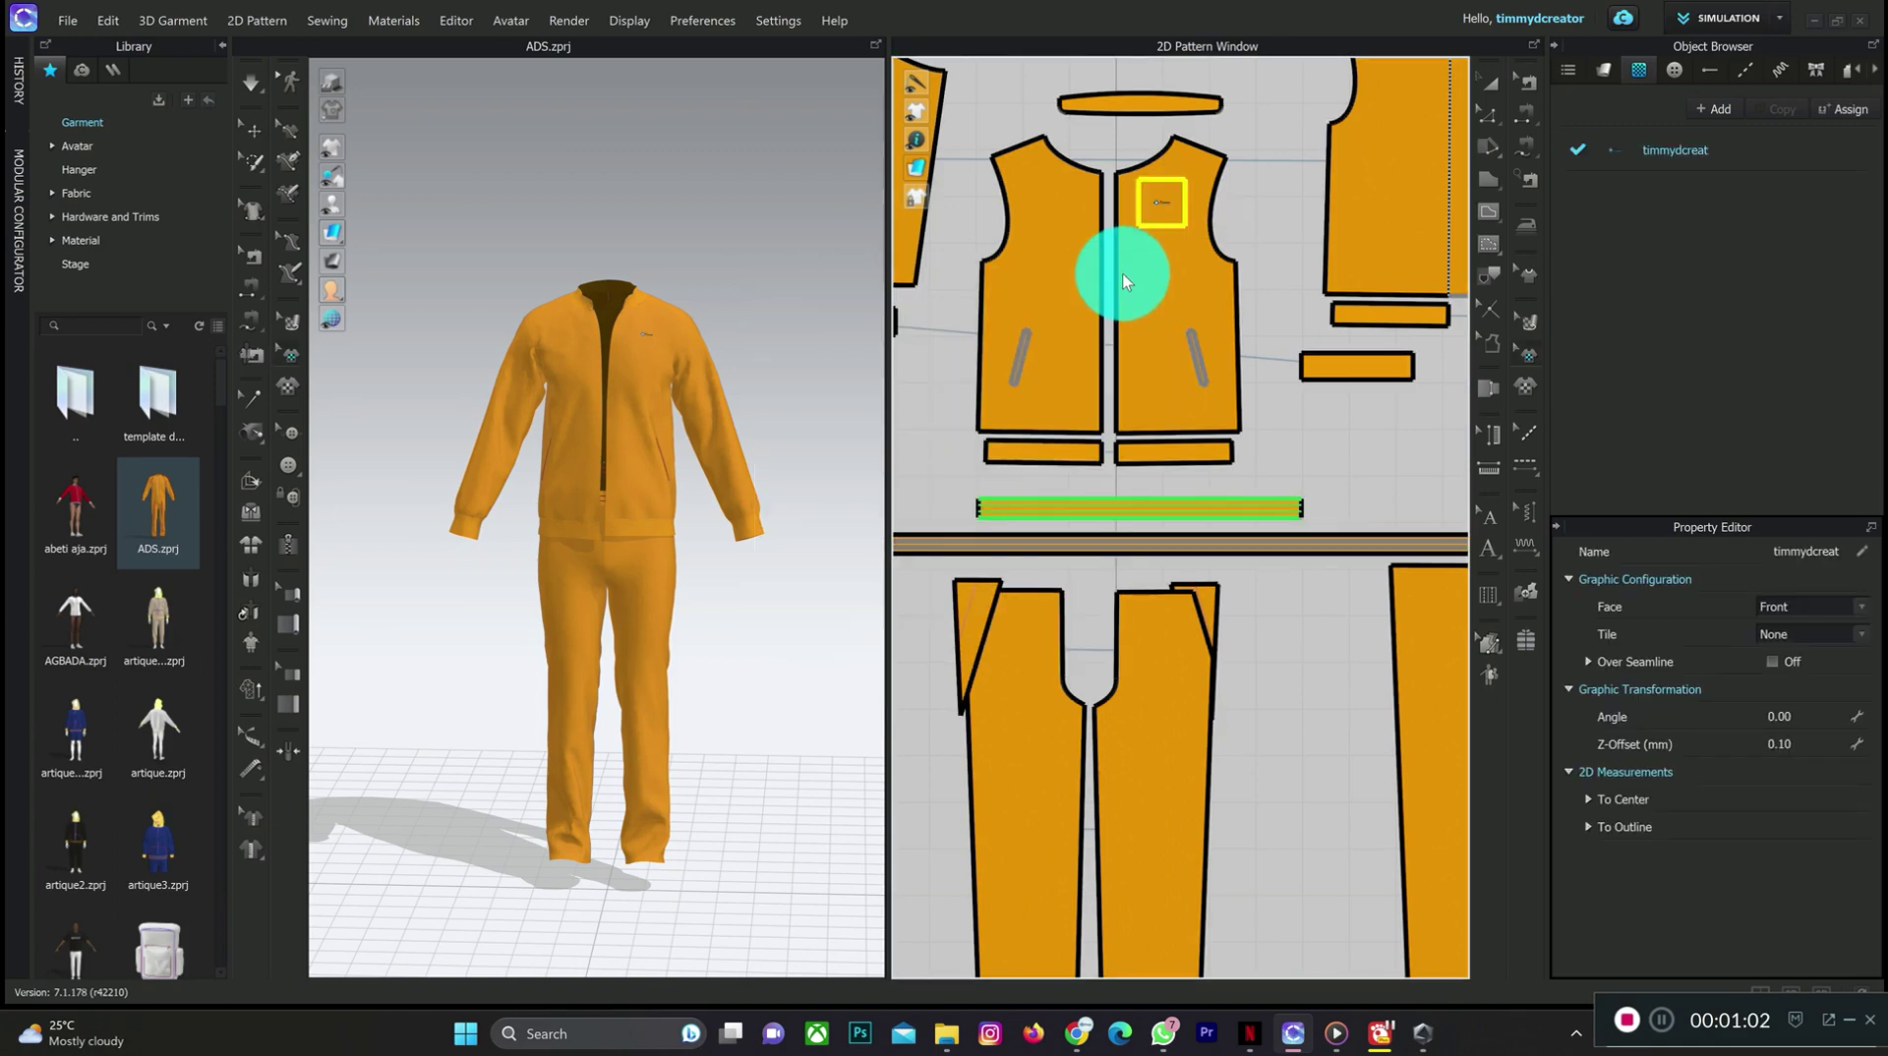
{"action": "scroll", "coordinate": [1166, 193], "scroll_direction": "up", "scroll_amount": 6}
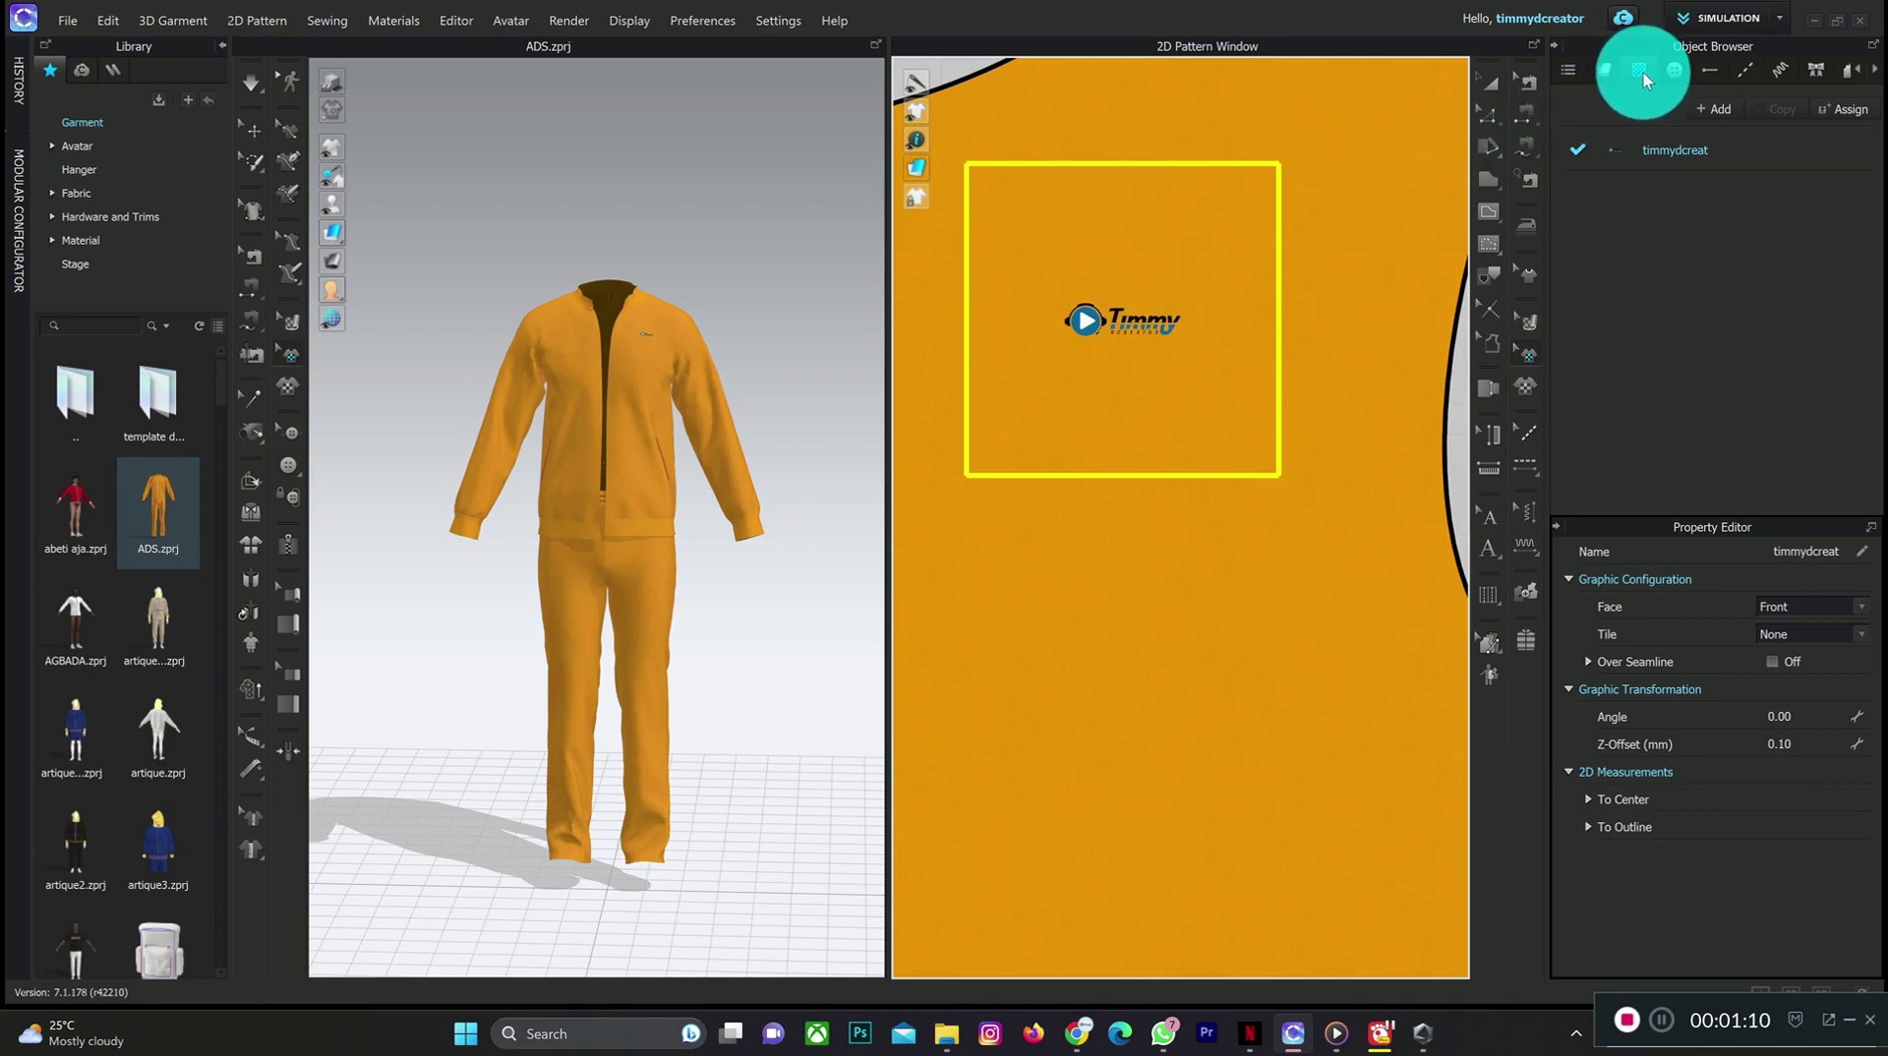
{"action": "left_click", "coordinate": [1603, 71]}
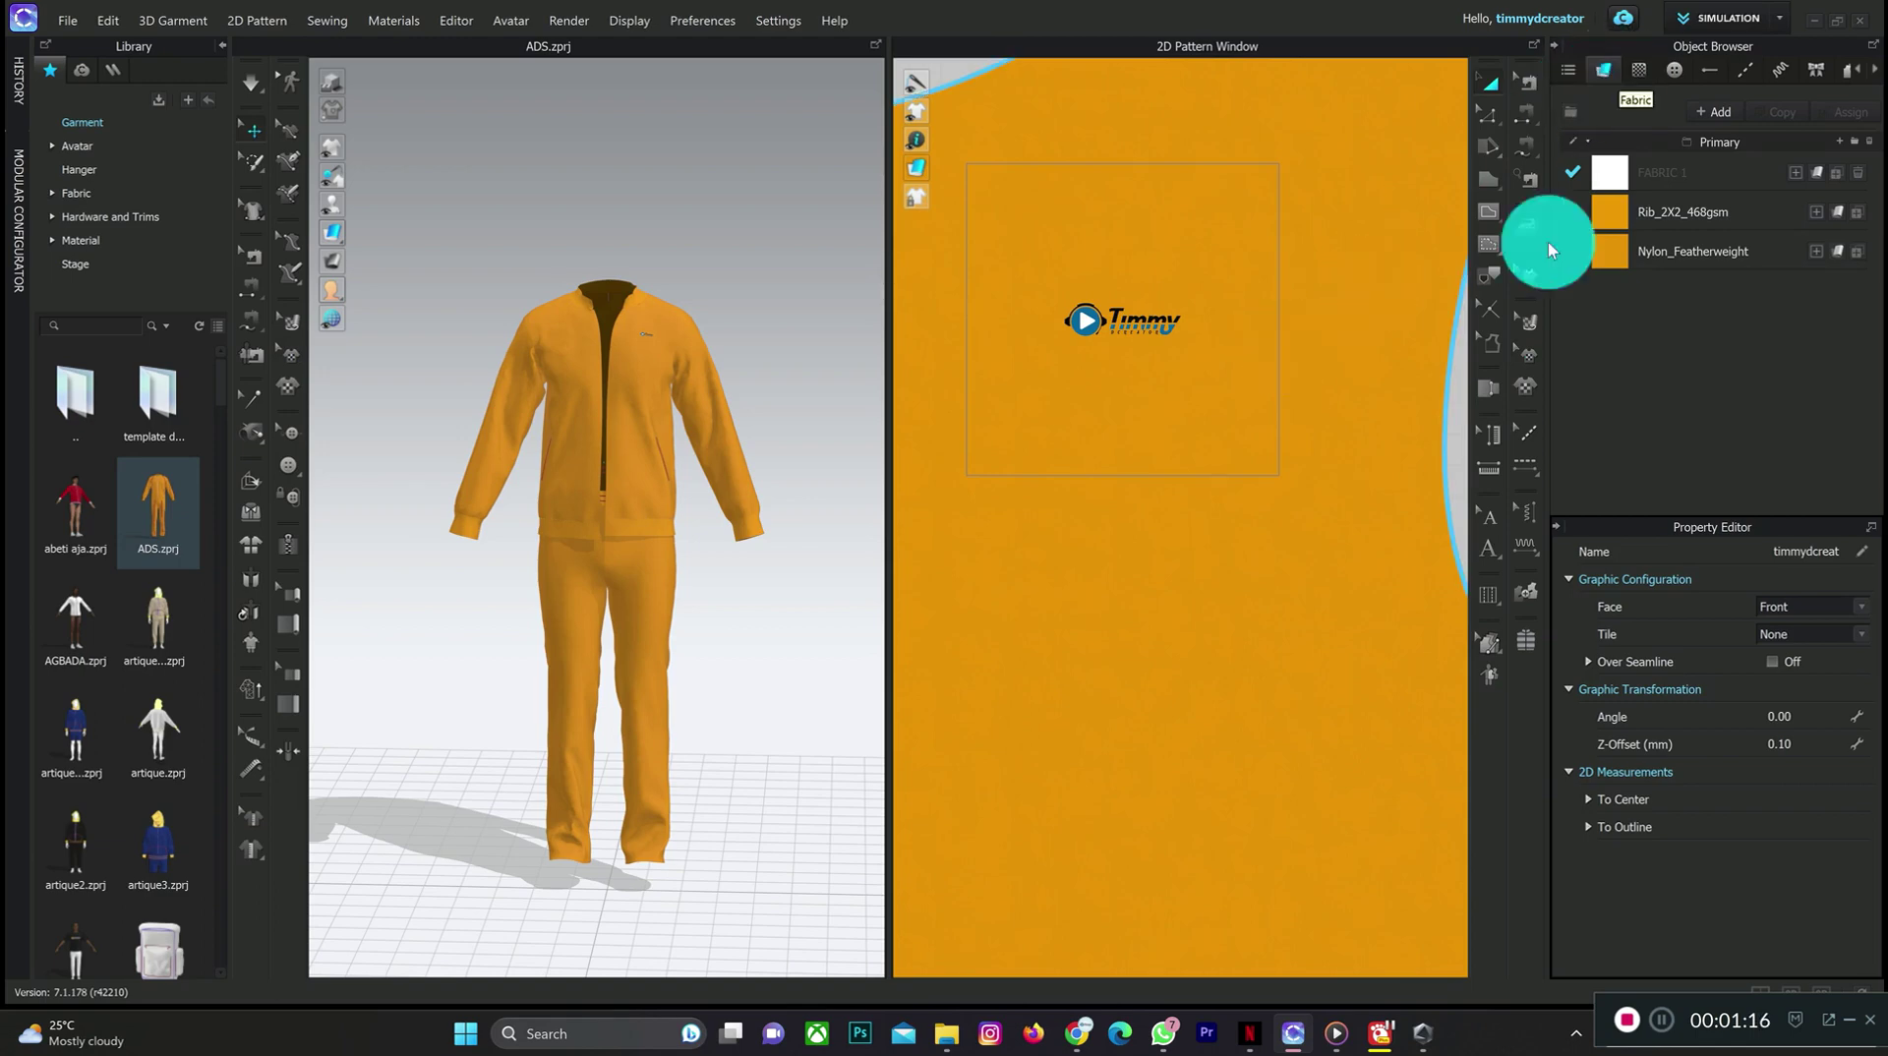
{"action": "left_click_drag", "start_coordinate": [1668, 192], "coordinate": [1140, 334]}
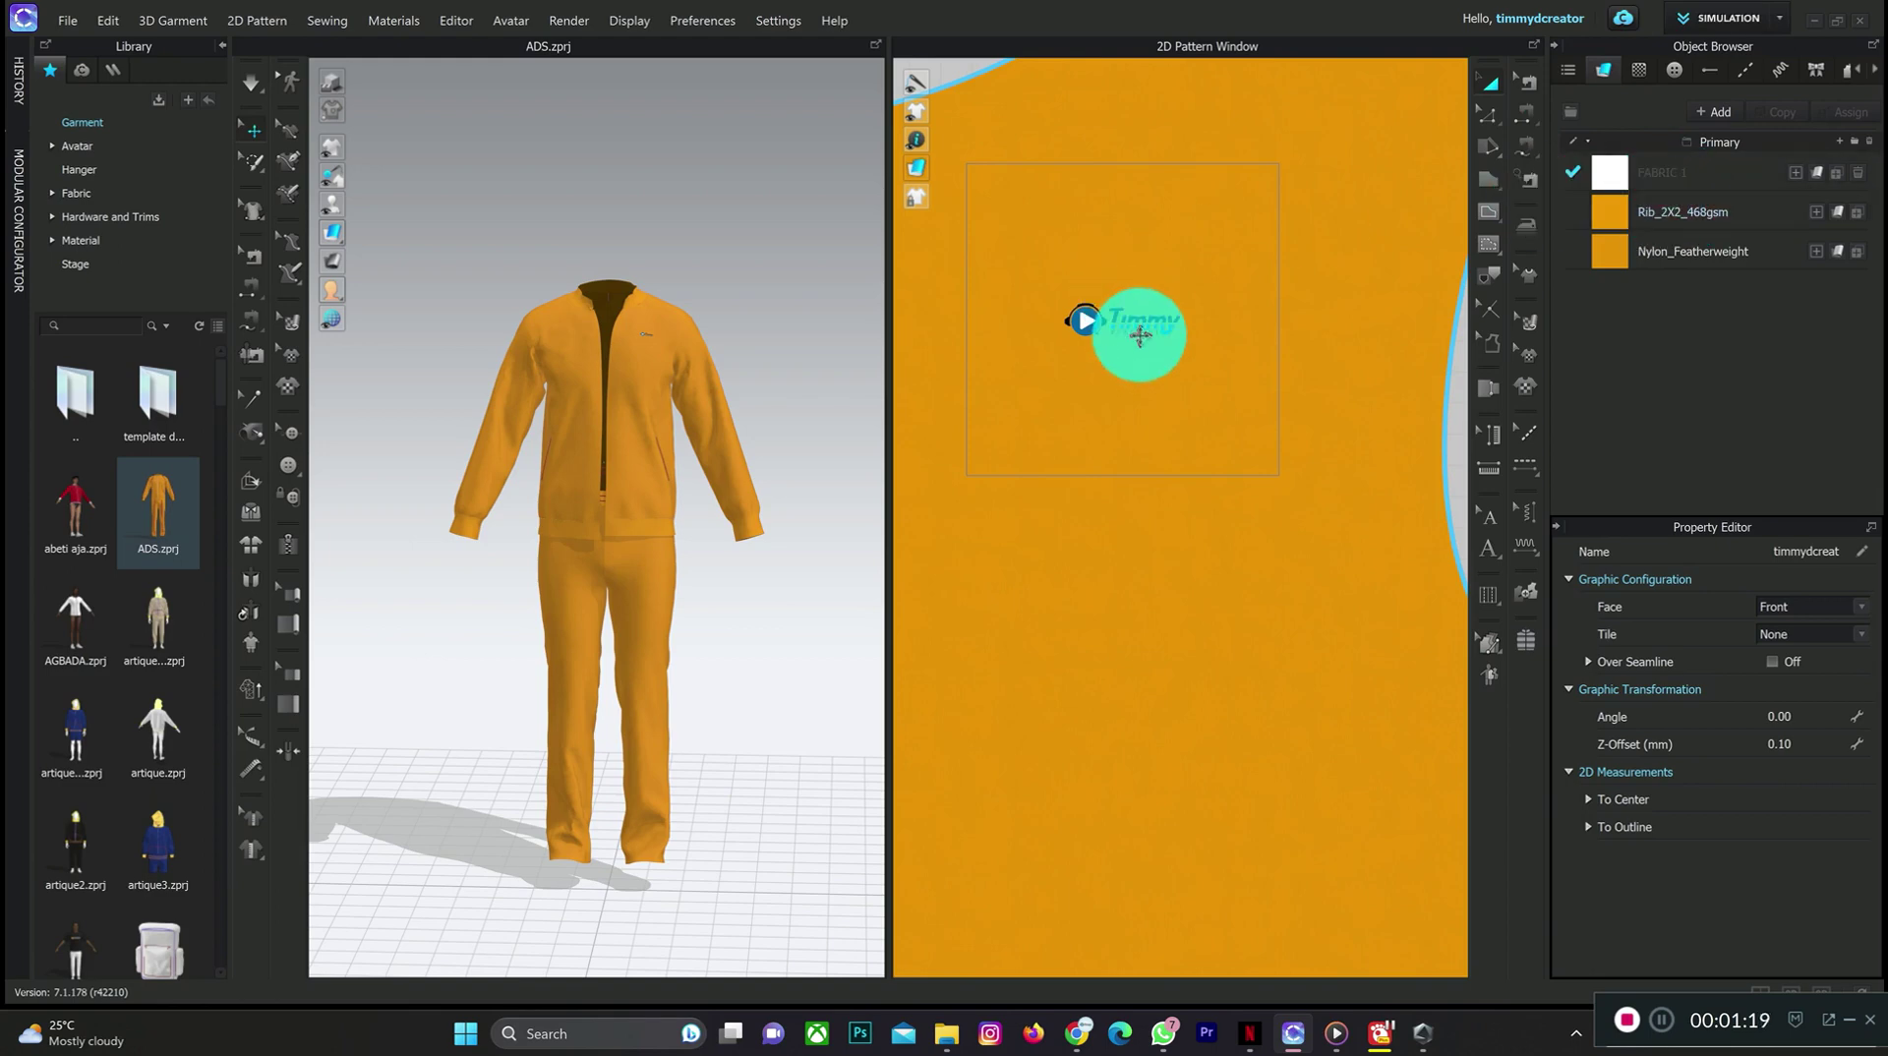
{"action": "left_click", "coordinate": [1648, 73]}
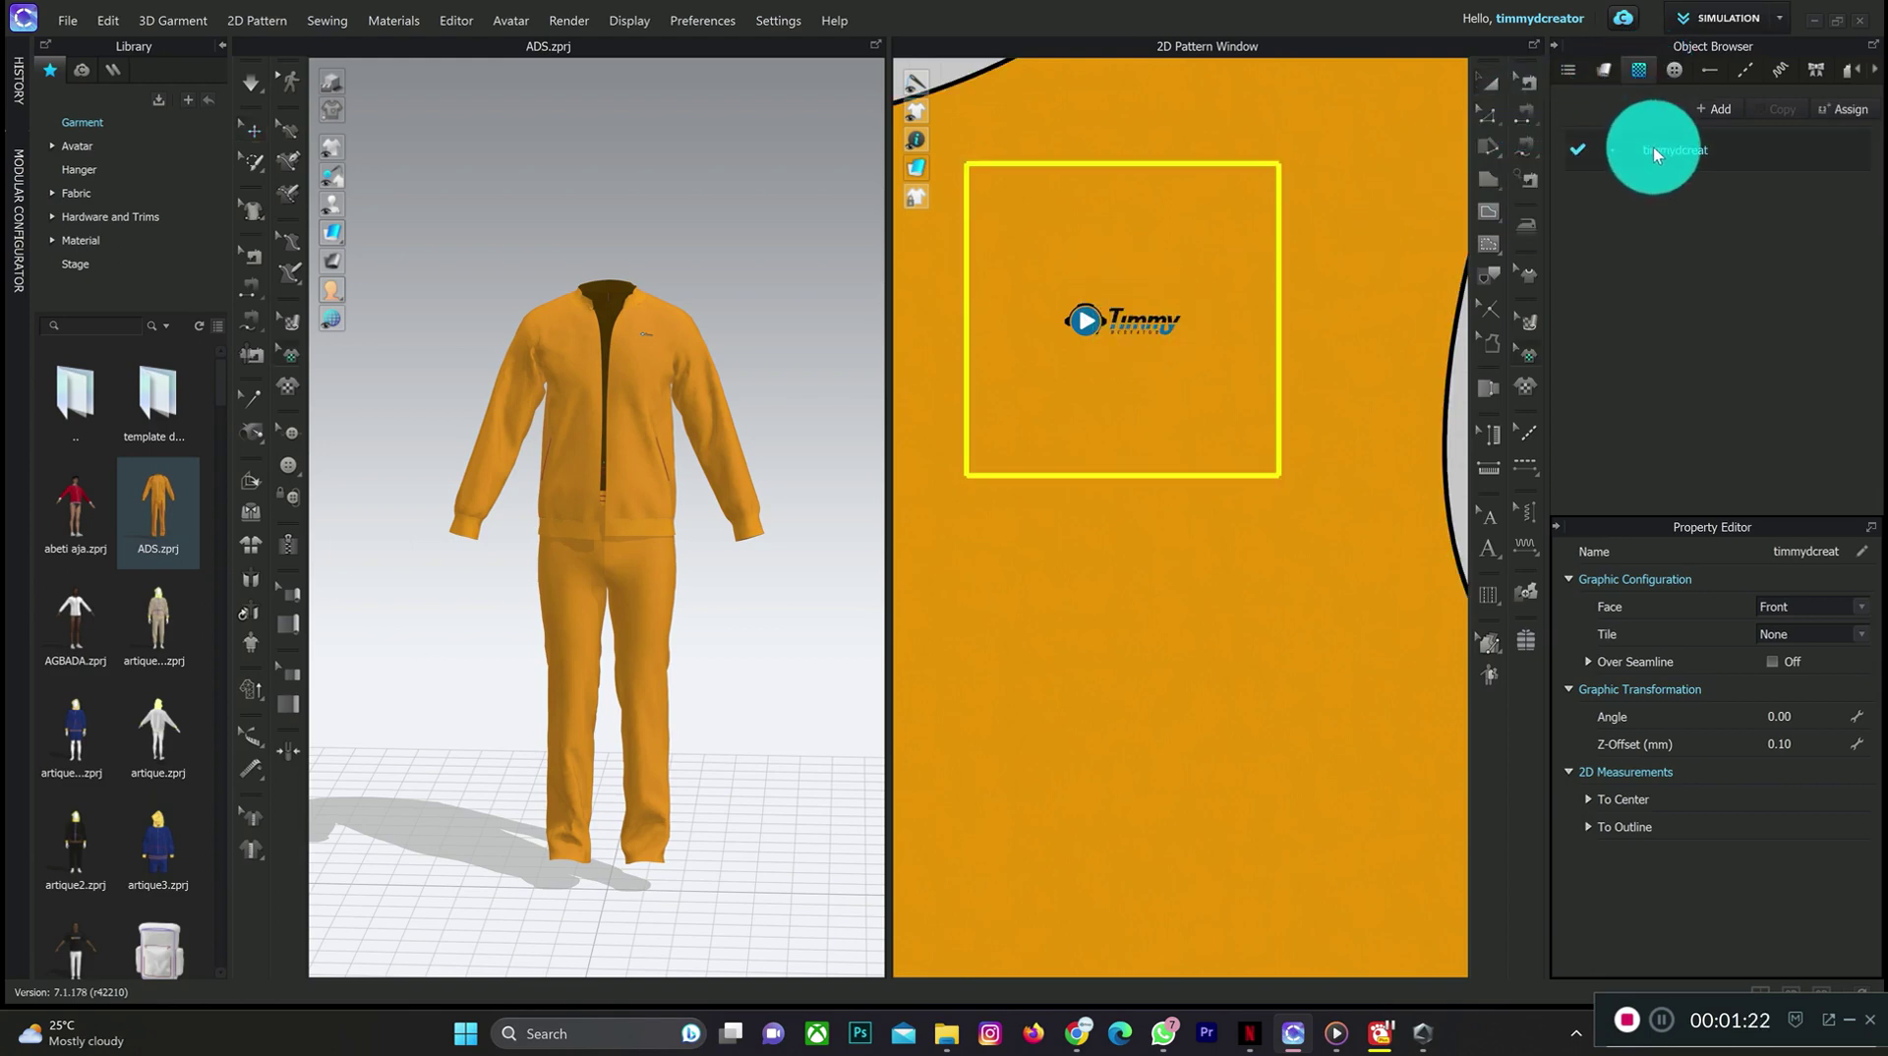
{"action": "left_click_drag", "start_coordinate": [1655, 139], "coordinate": [1650, 167]}
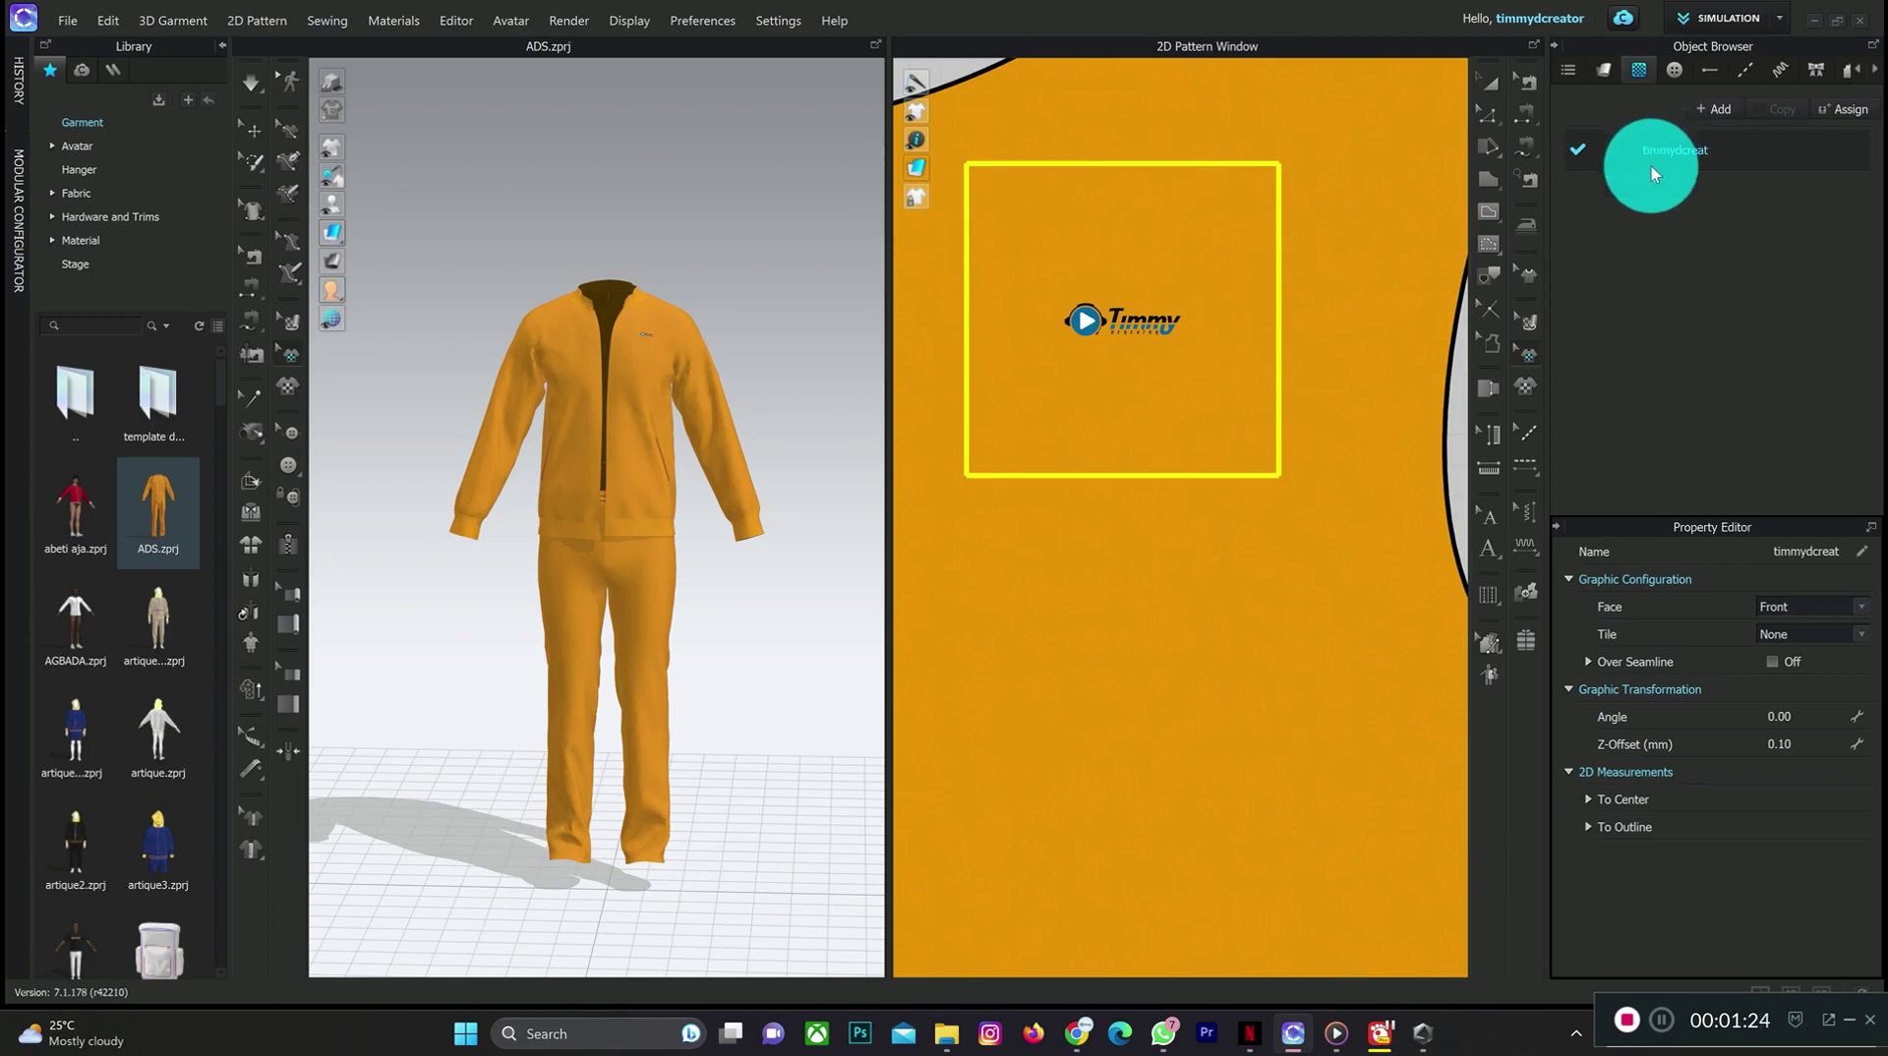
- Scale up the logo on the jacket's front pattern with the Transform Graphic tool so it spans much of the chest
{"action": "left_click", "coordinate": [1524, 353]}
{"action": "left_click_drag", "start_coordinate": [1128, 319], "coordinate": [1273, 388]}
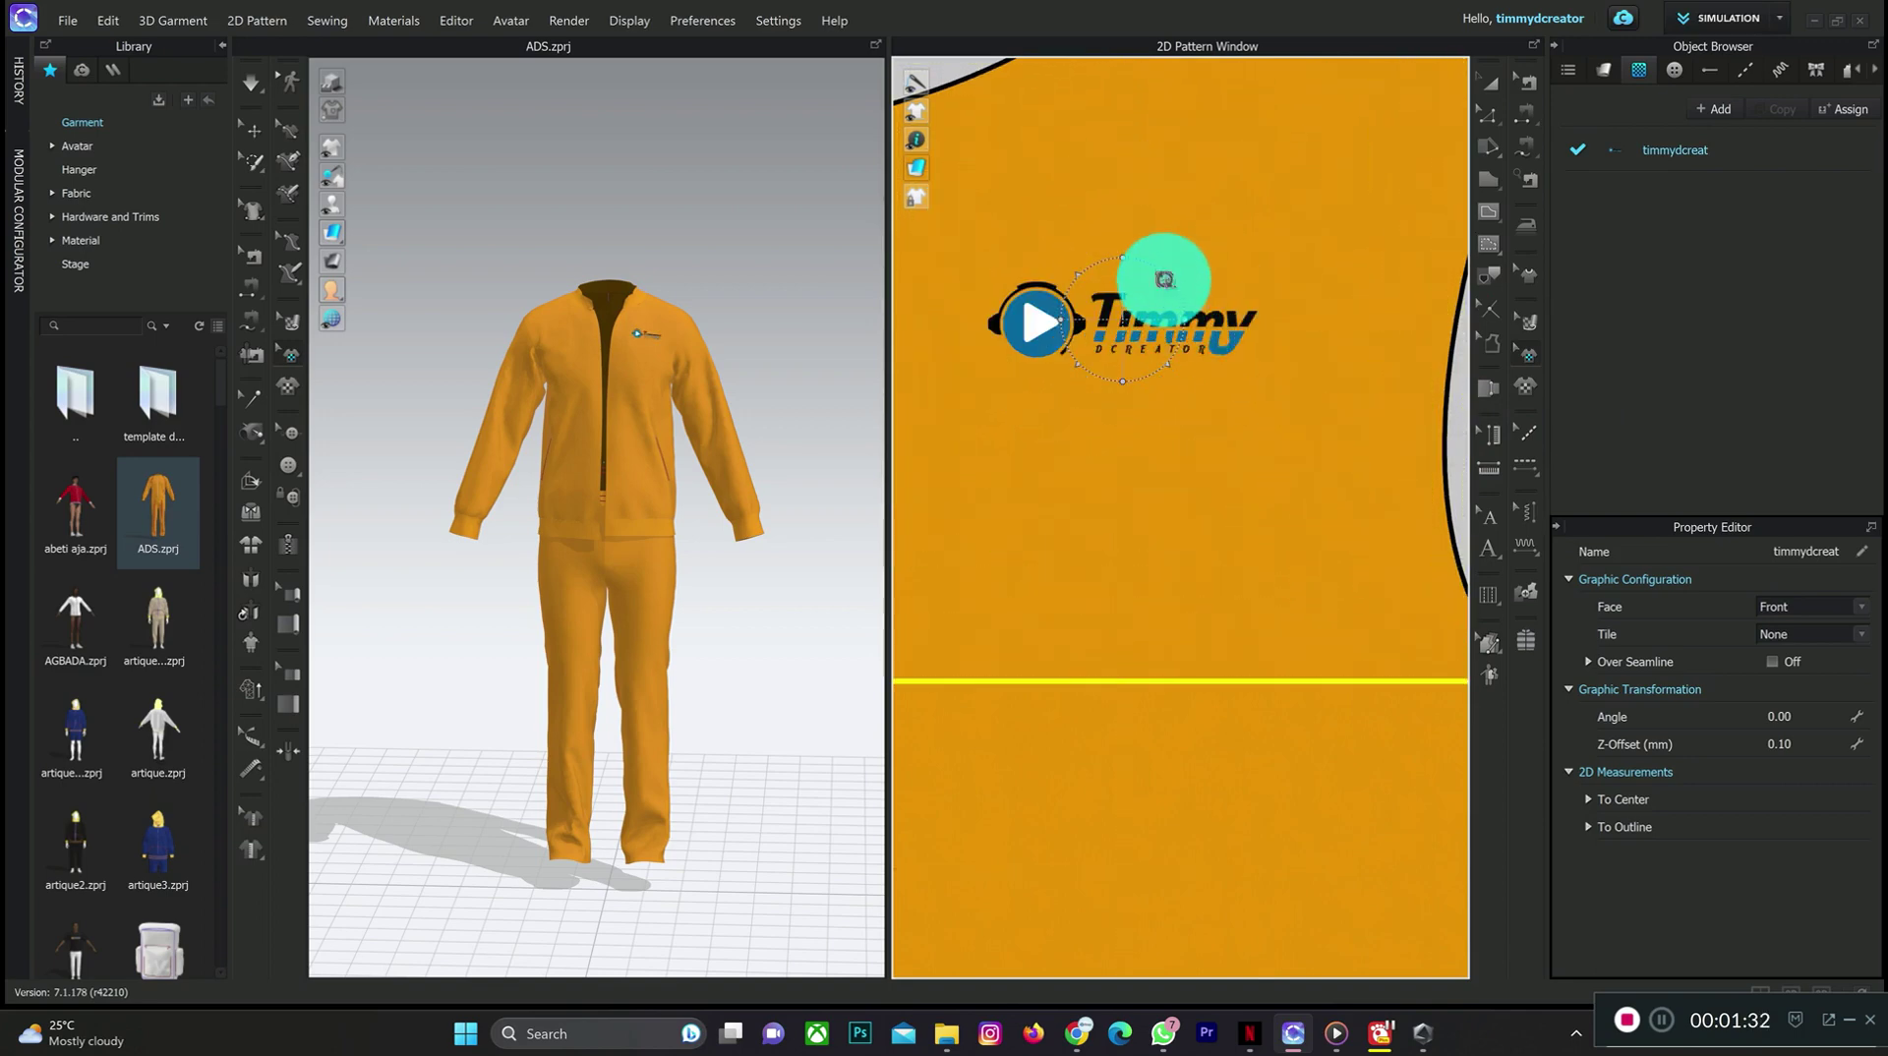
{"action": "left_click_drag", "start_coordinate": [1173, 277], "coordinate": [1267, 183]}
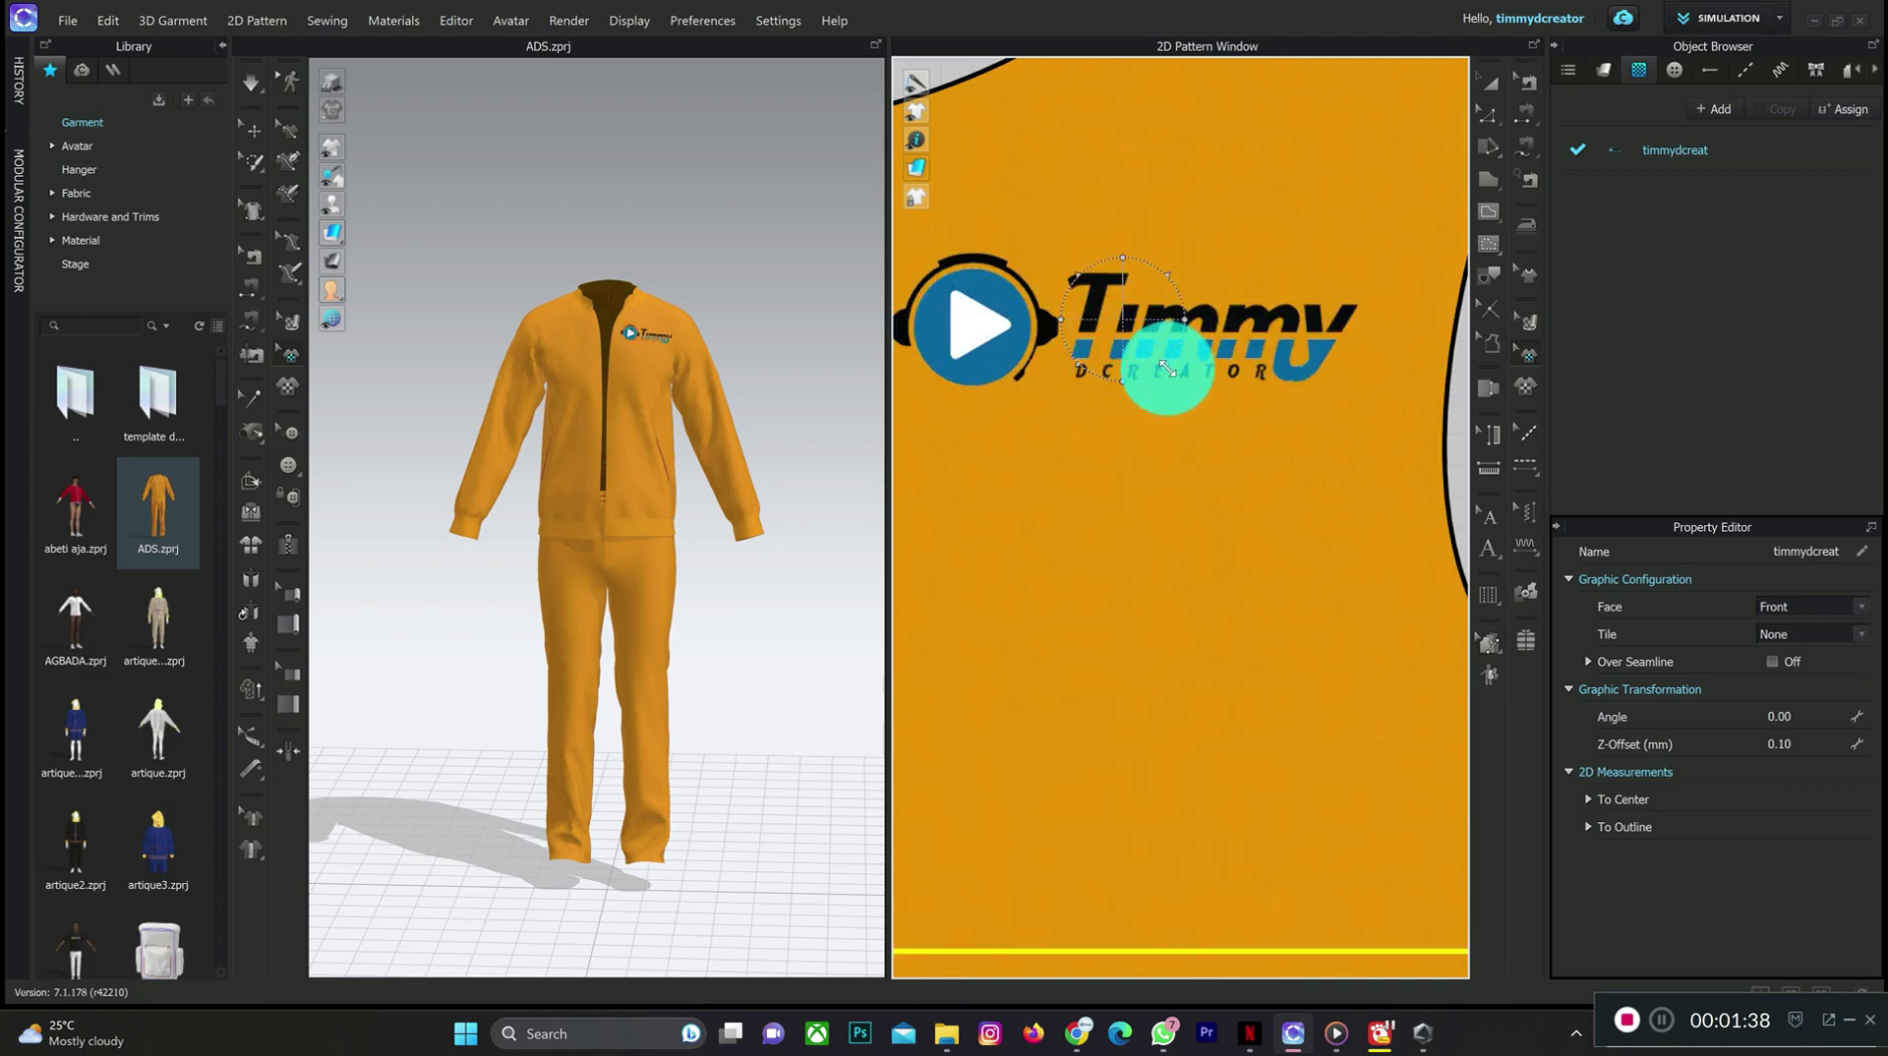
{"action": "left_click_drag", "start_coordinate": [1168, 362], "coordinate": [1131, 332]}
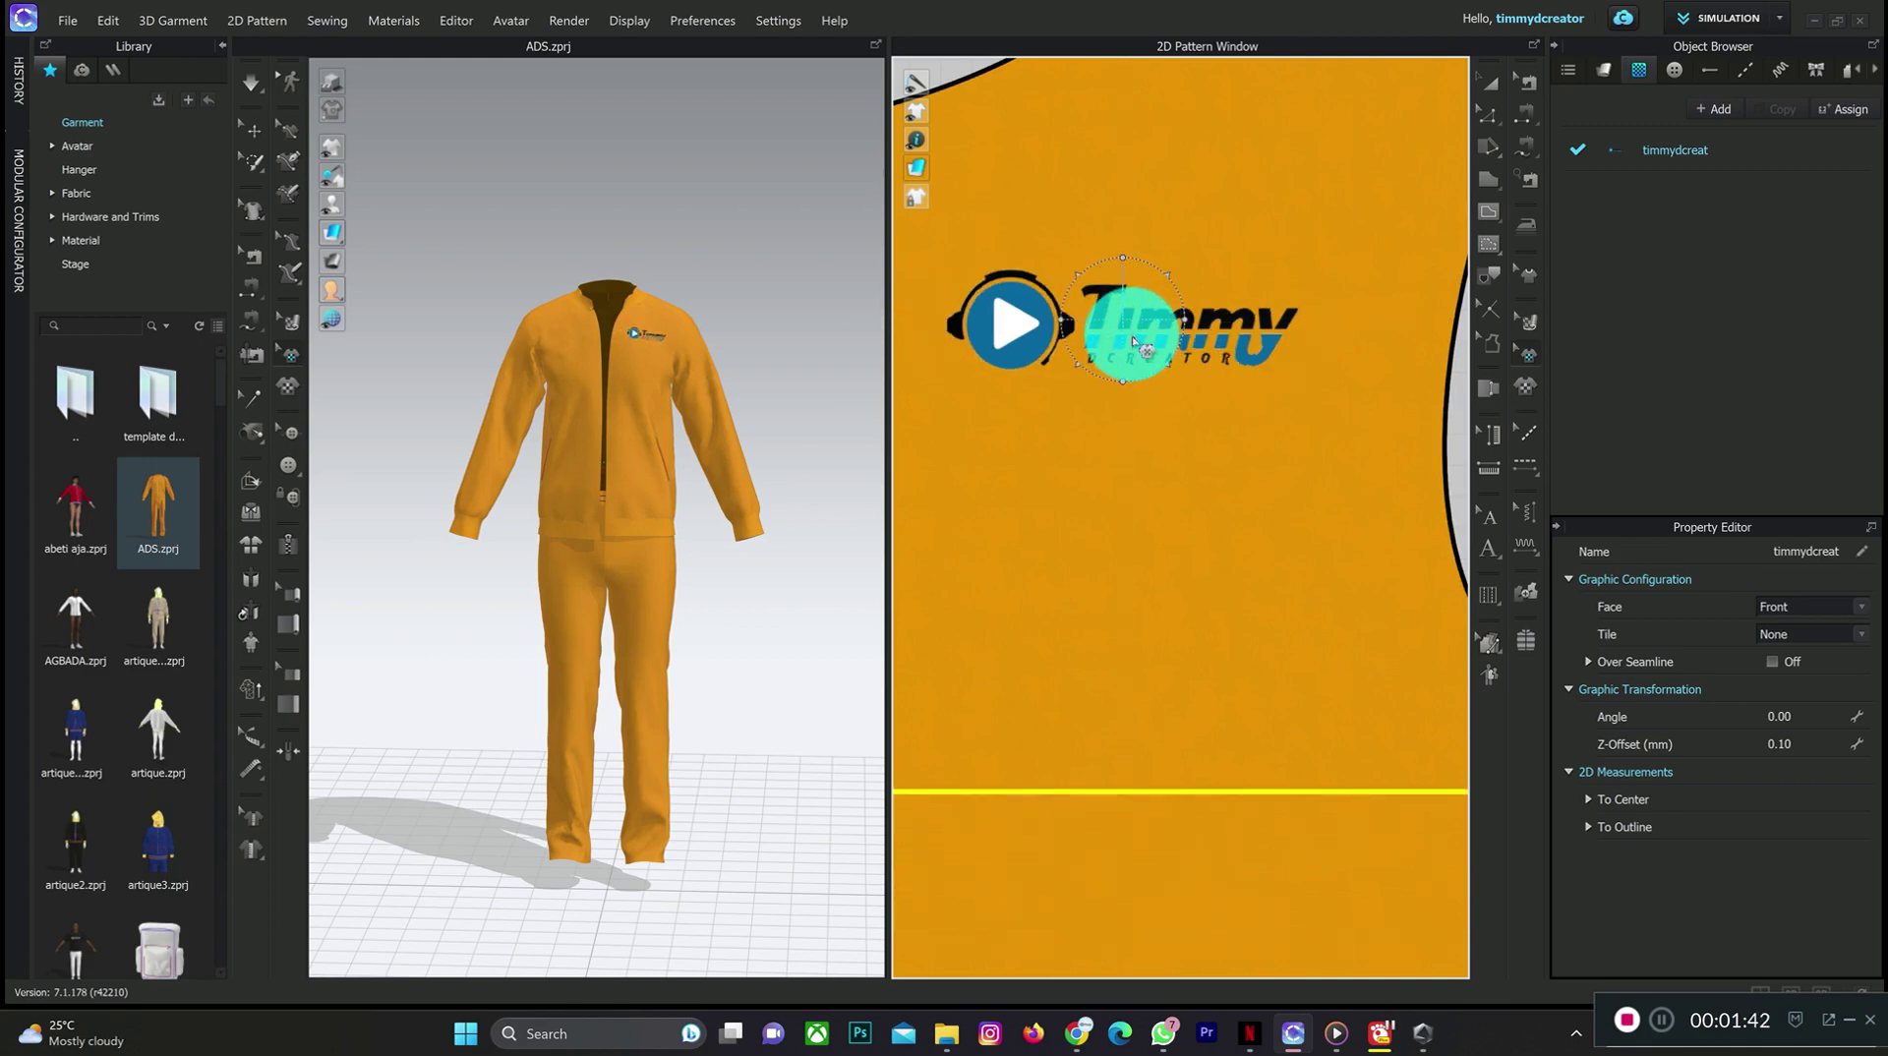
- Copy the chest logo onto the upper part of the trouser front pattern directly below the jacket front
{"action": "scroll", "coordinate": [1131, 350], "scroll_direction": "down", "scroll_amount": 3}
{"action": "scroll", "coordinate": [1163, 405], "scroll_direction": "down", "scroll_amount": 5}
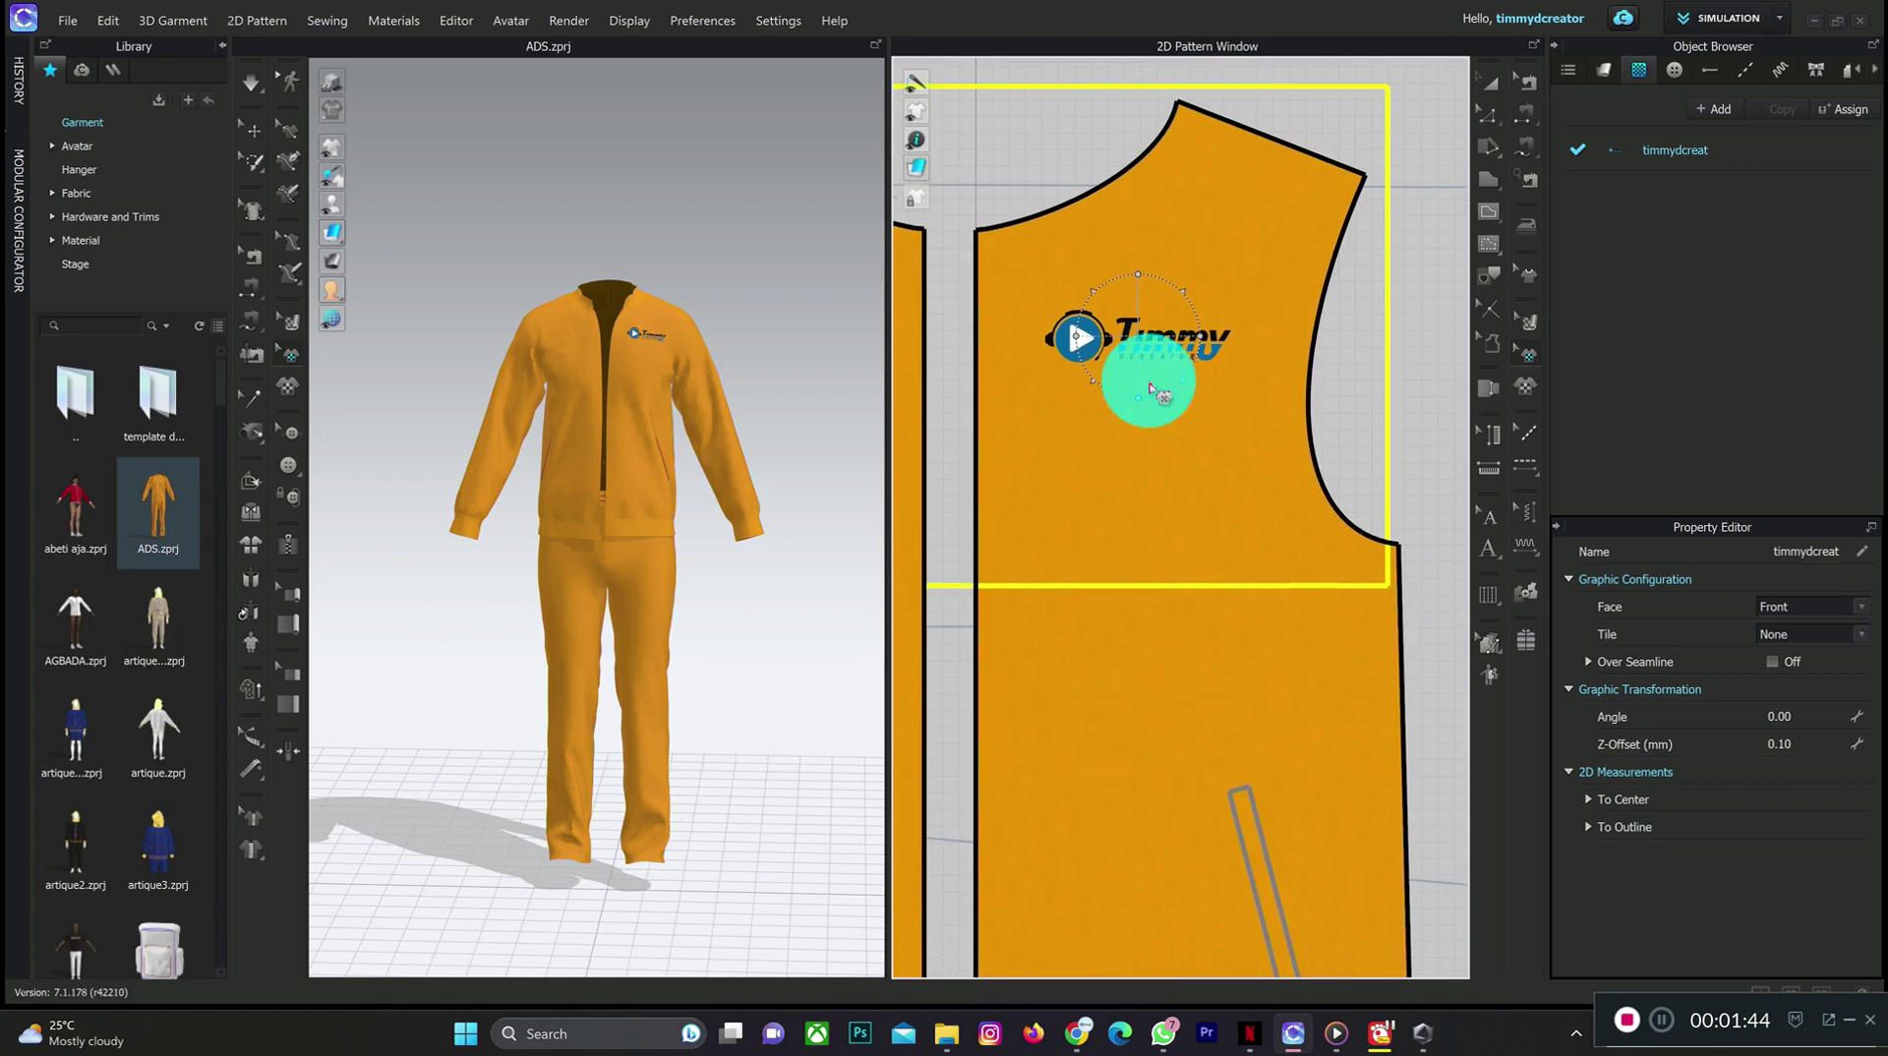
{"action": "scroll", "coordinate": [1166, 300], "scroll_direction": "down", "scroll_amount": 2}
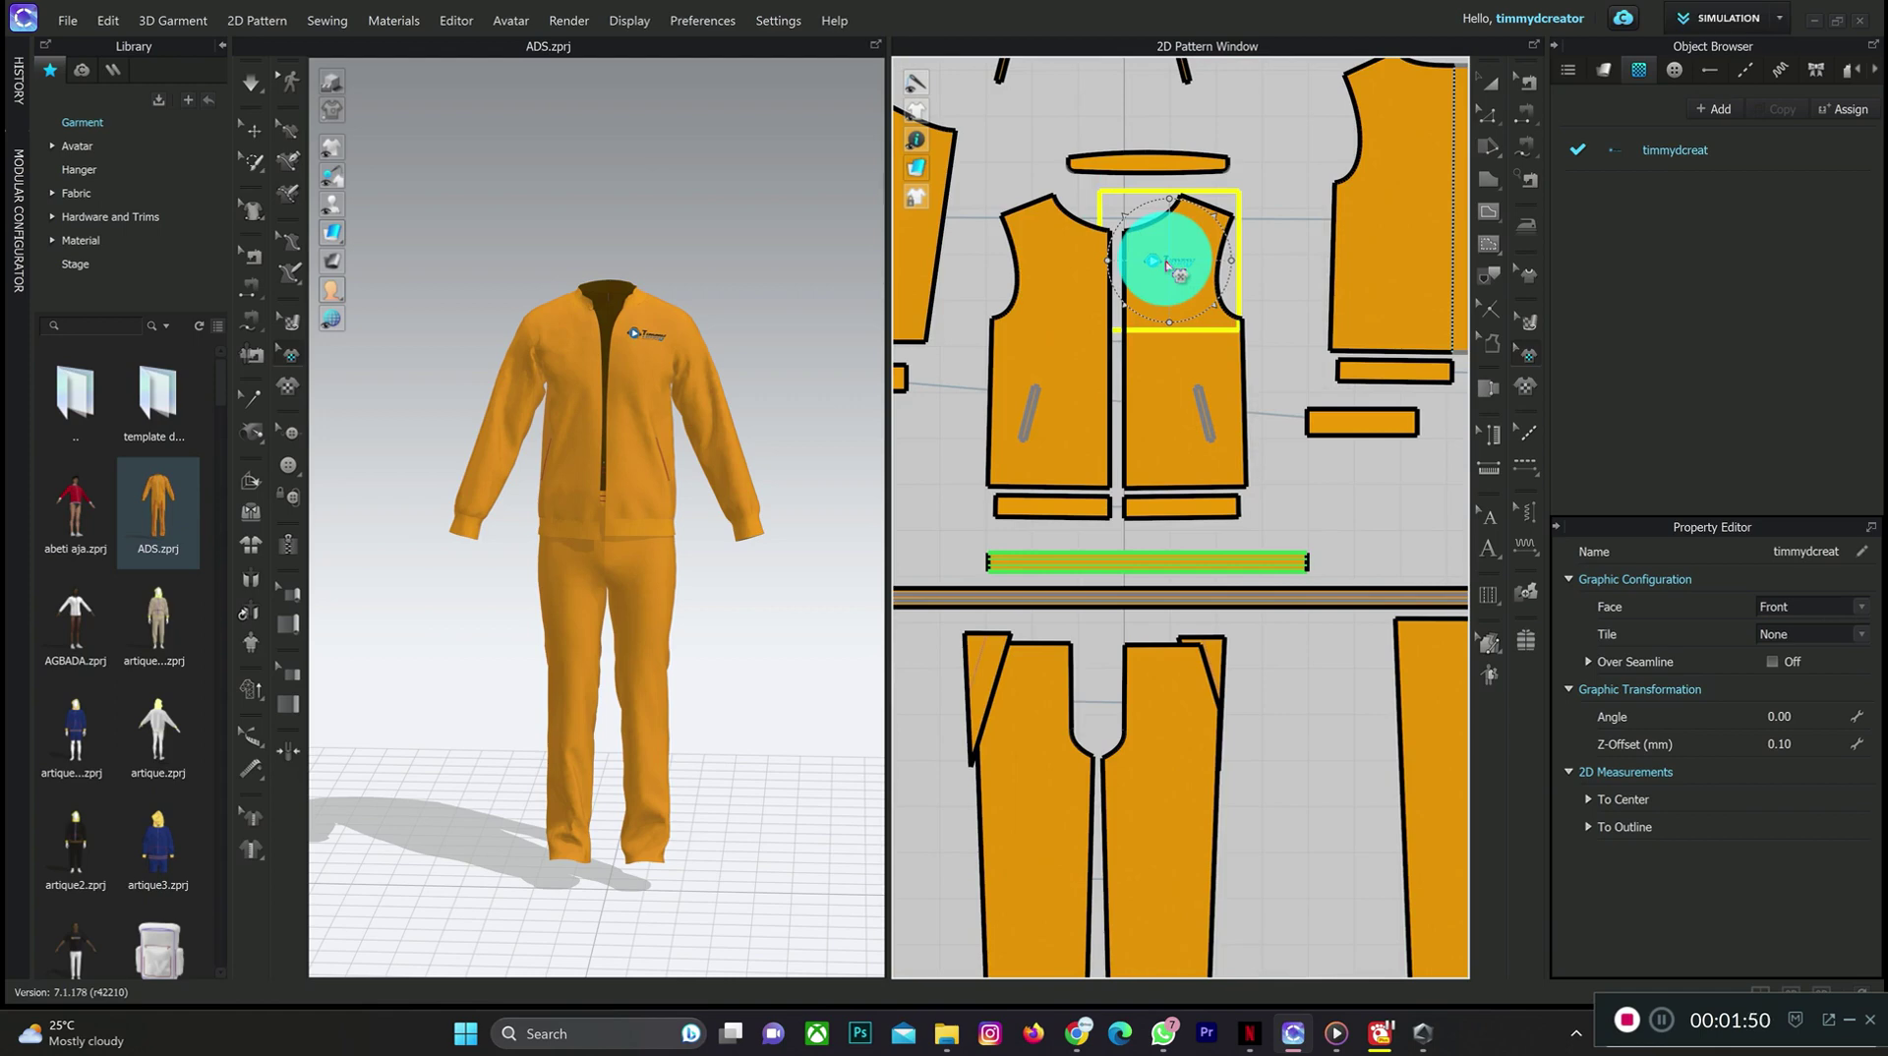
{"action": "left_click_drag", "start_coordinate": [1167, 263], "coordinate": [1180, 721]}
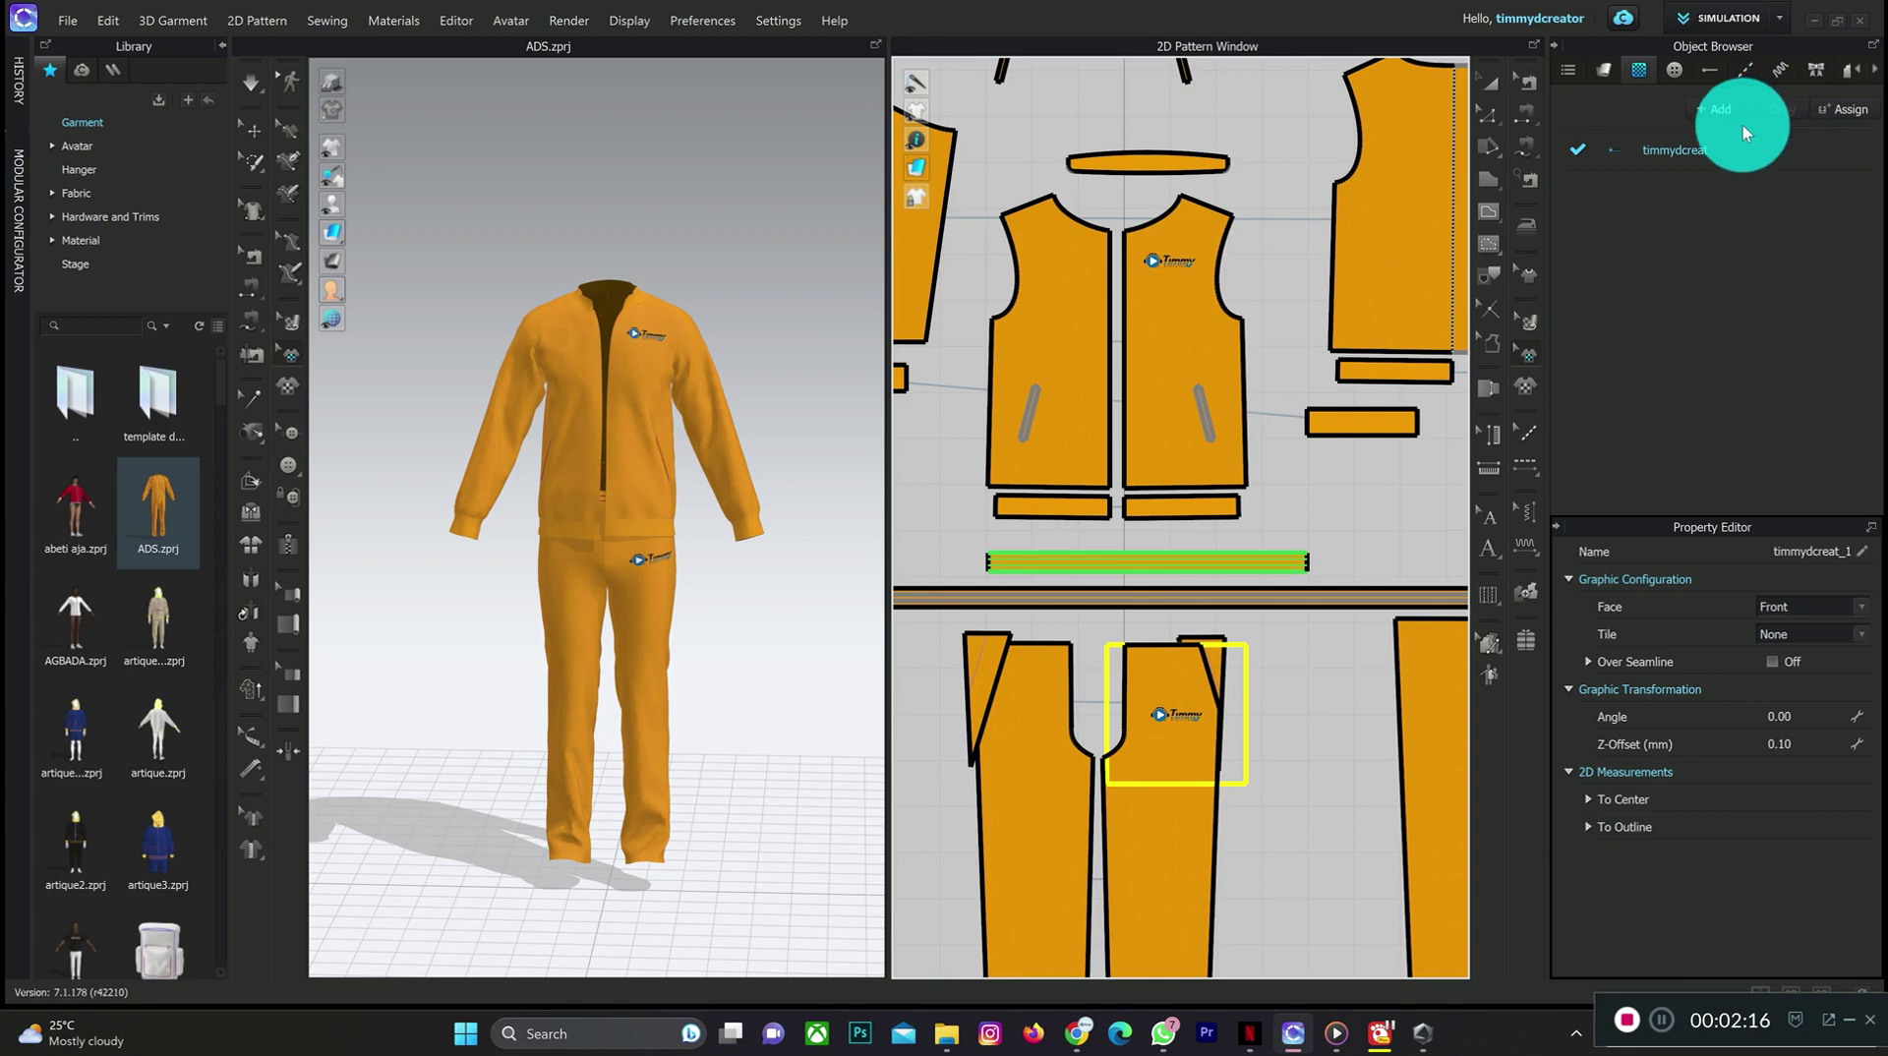
{"action": "left_click", "coordinate": [1530, 392]}
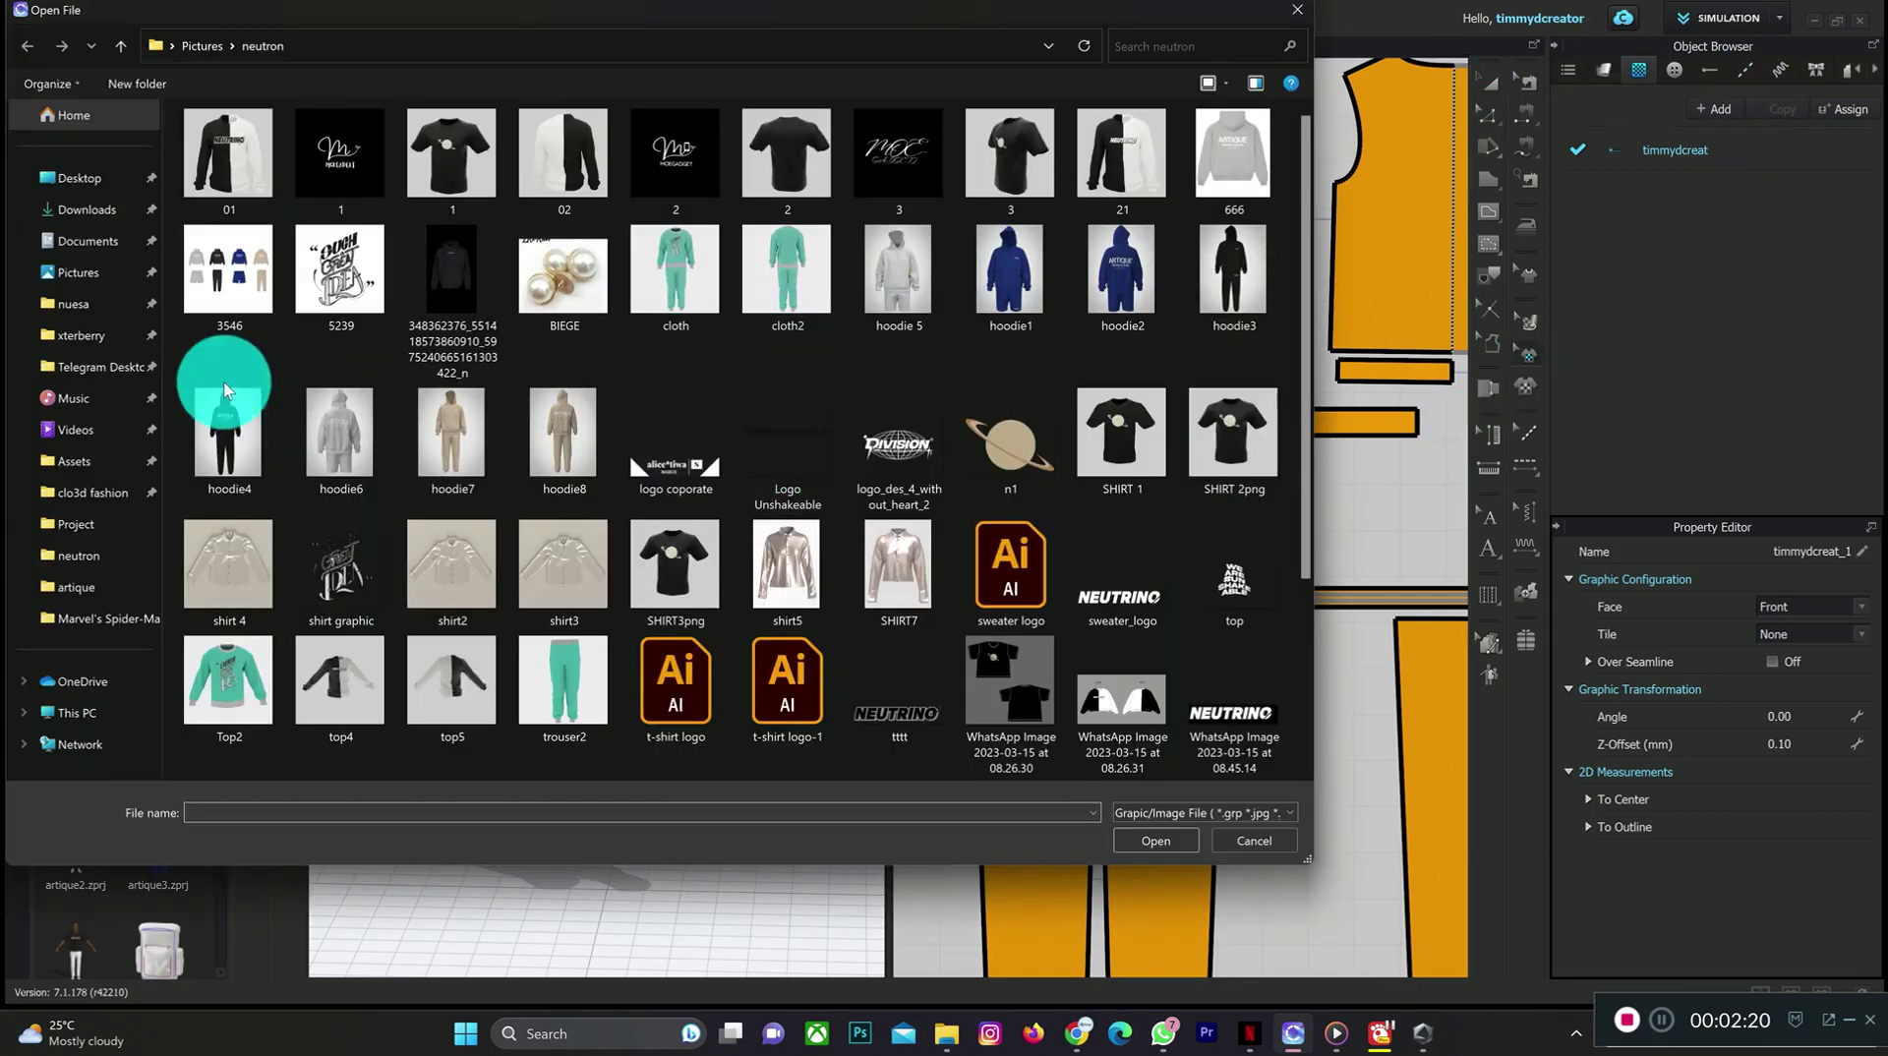
{"action": "left_click", "coordinate": [74, 285]}
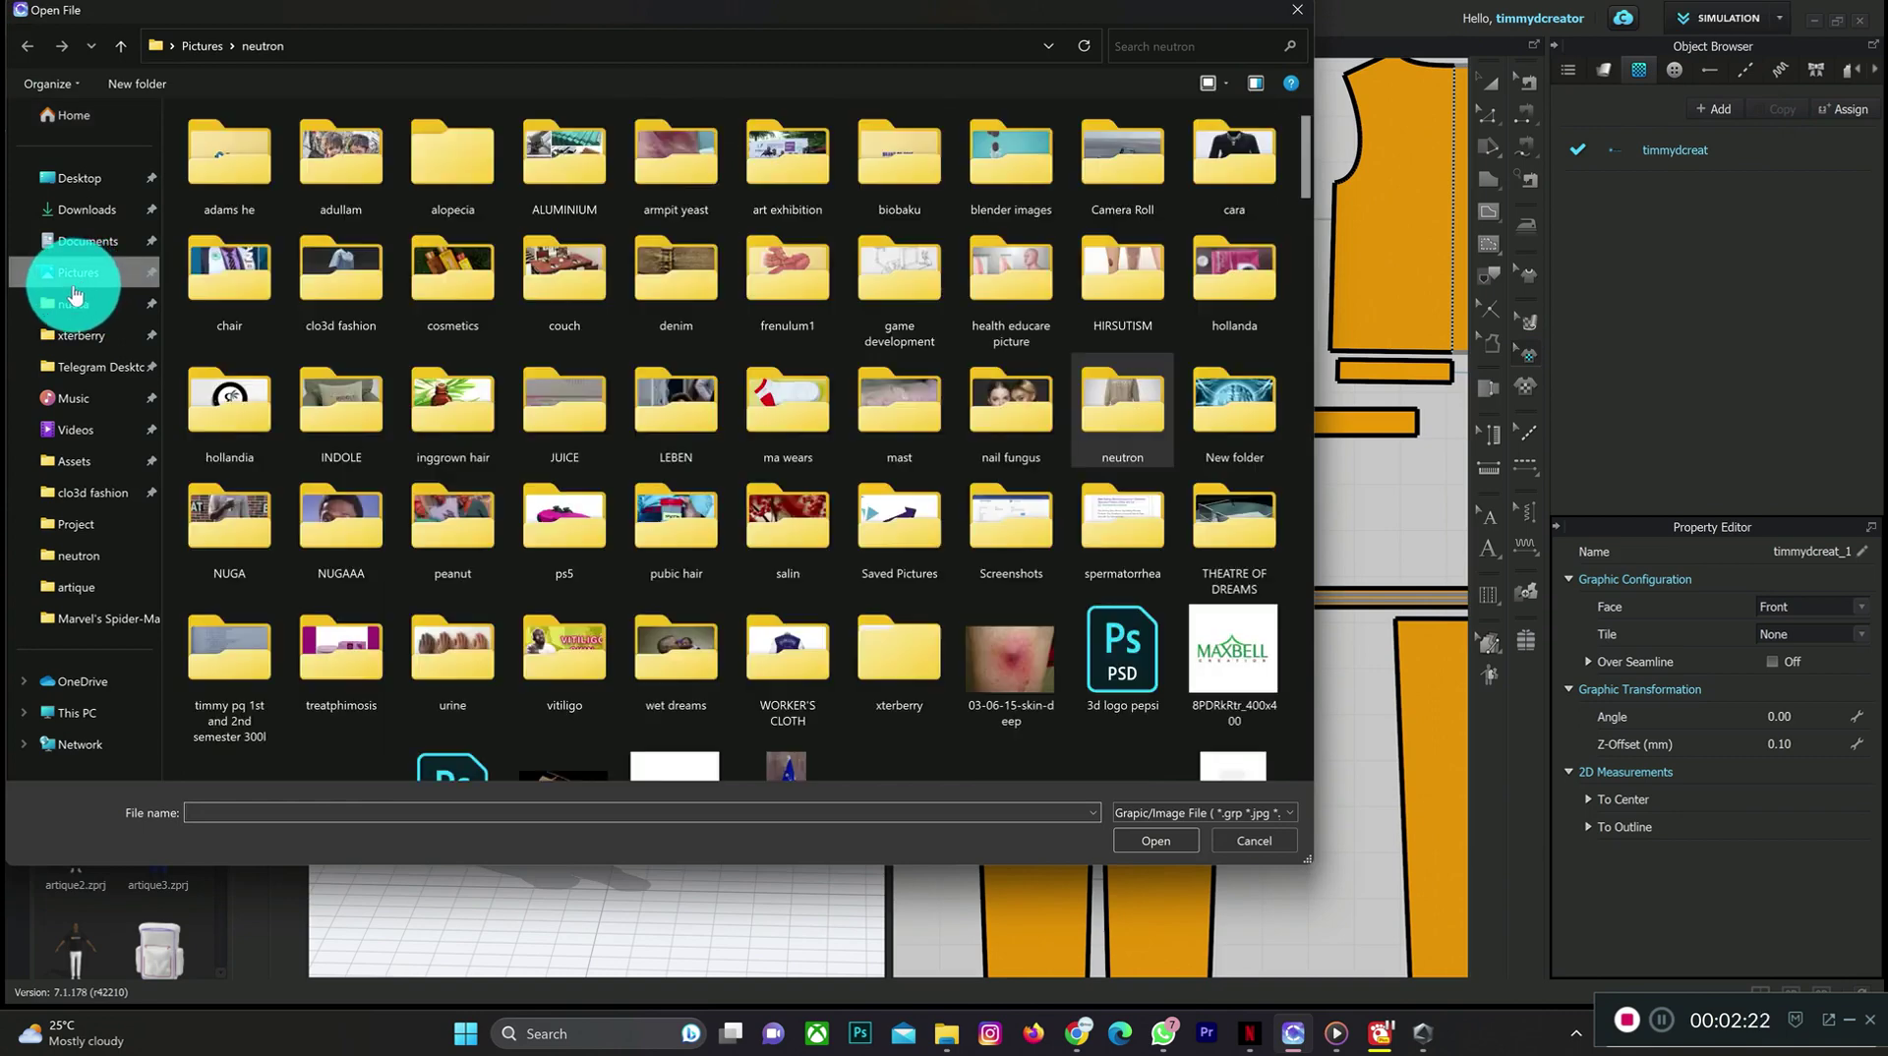
{"action": "double_click", "coordinate": [215, 145]}
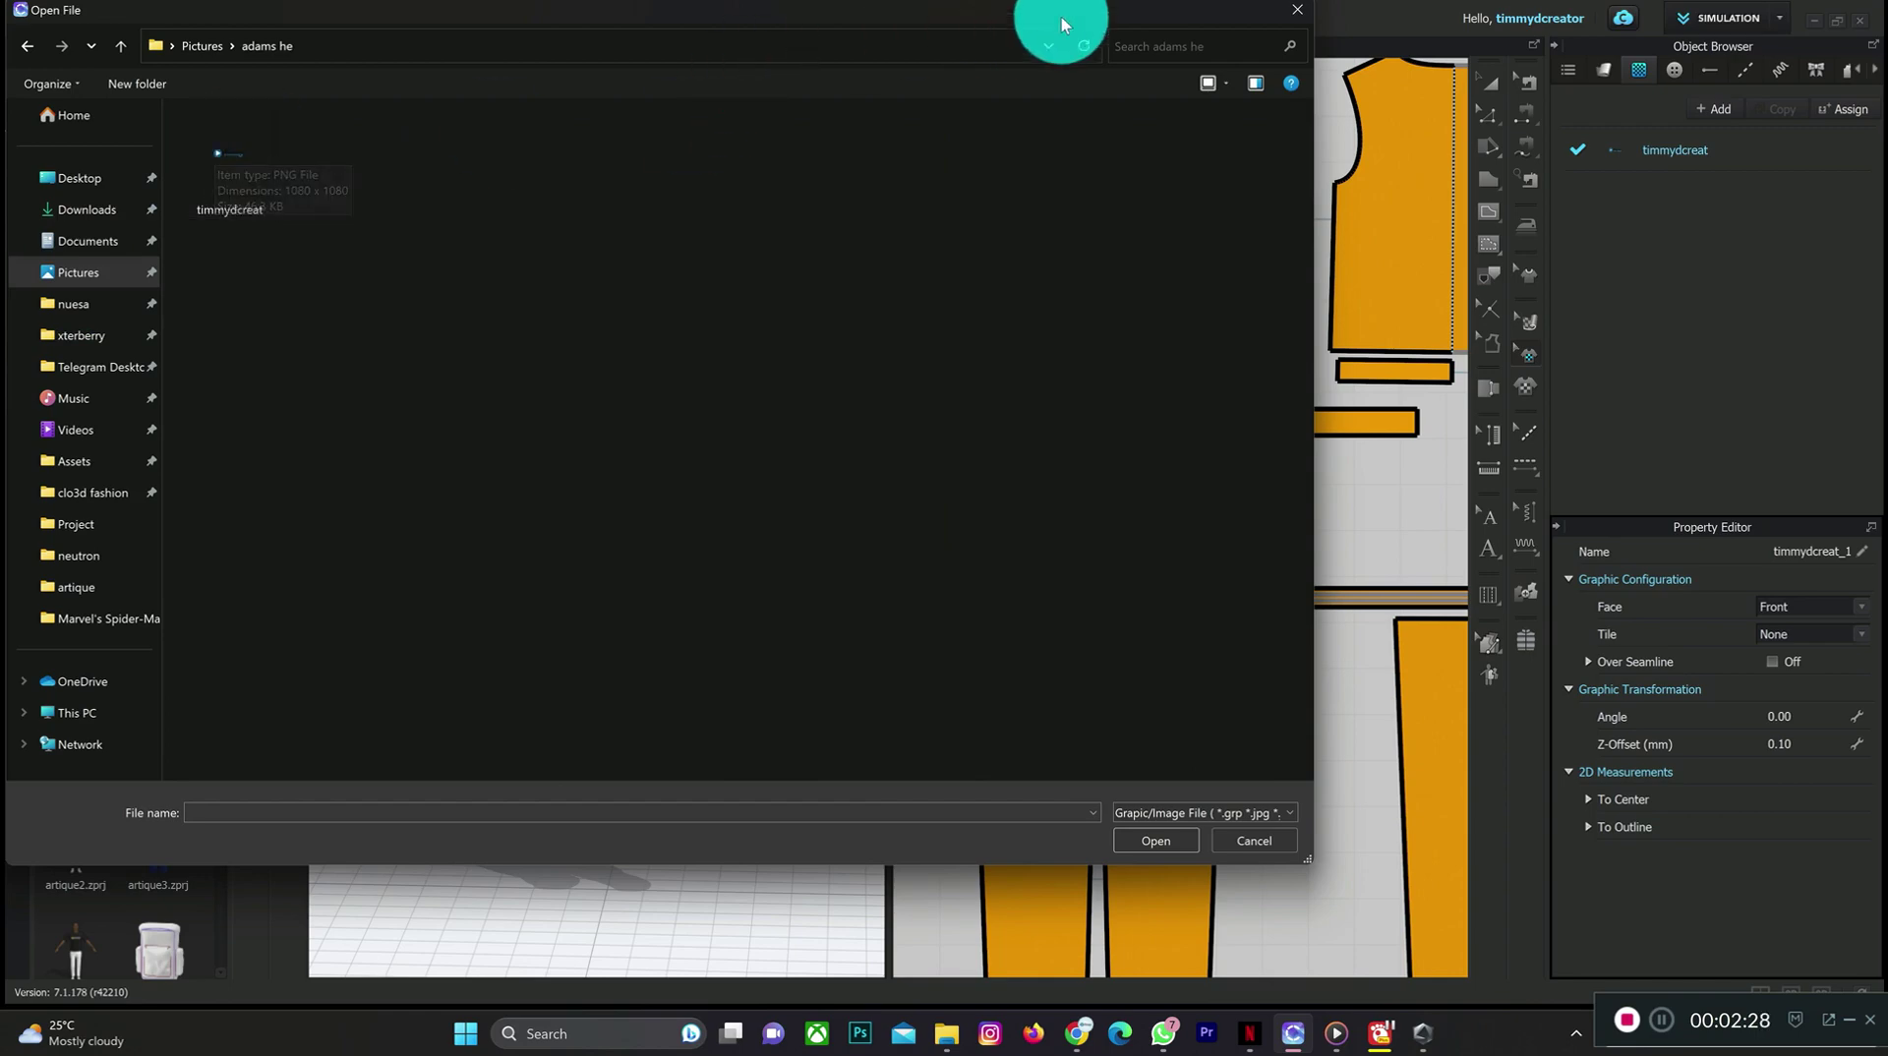
{"action": "left_click", "coordinate": [1297, 9]}
- Select the logo on the trouser front pattern and scale it slightly smaller
{"action": "left_click", "coordinate": [1176, 710]}
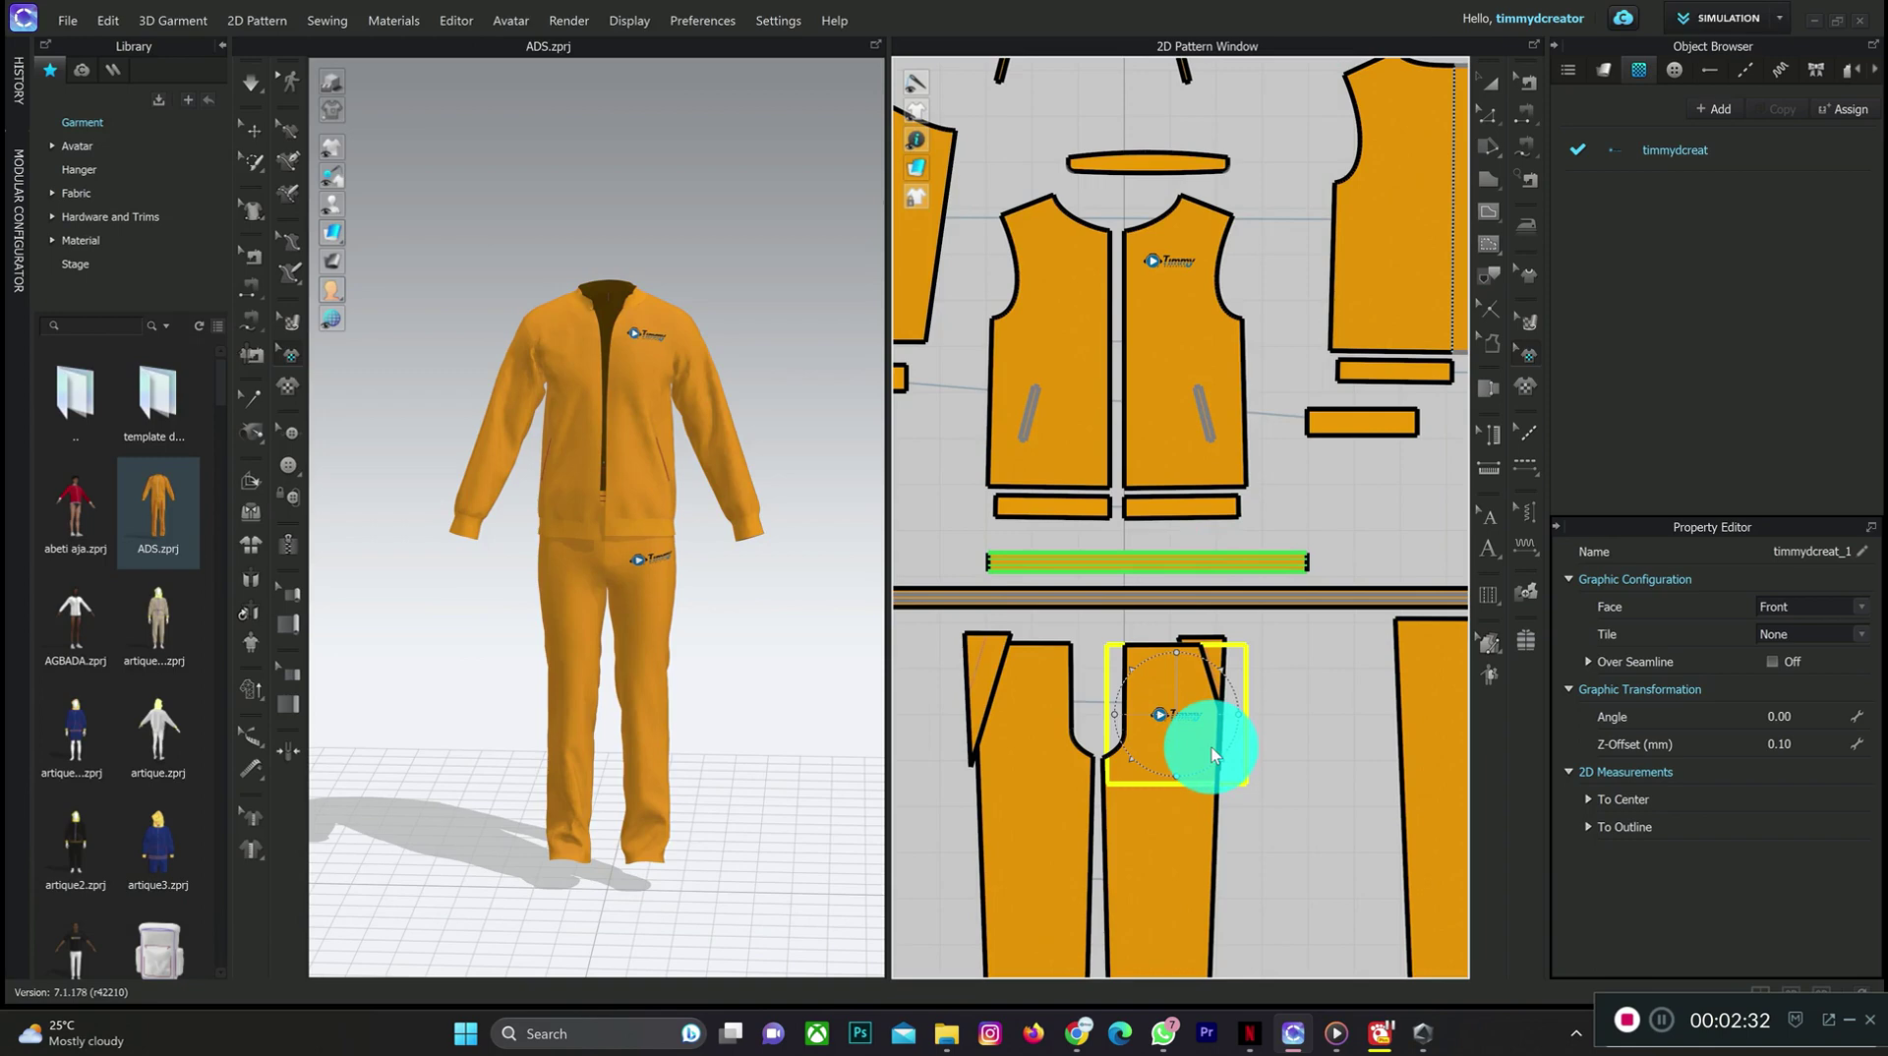
{"action": "left_click_drag", "start_coordinate": [1218, 755], "coordinate": [1213, 749]}
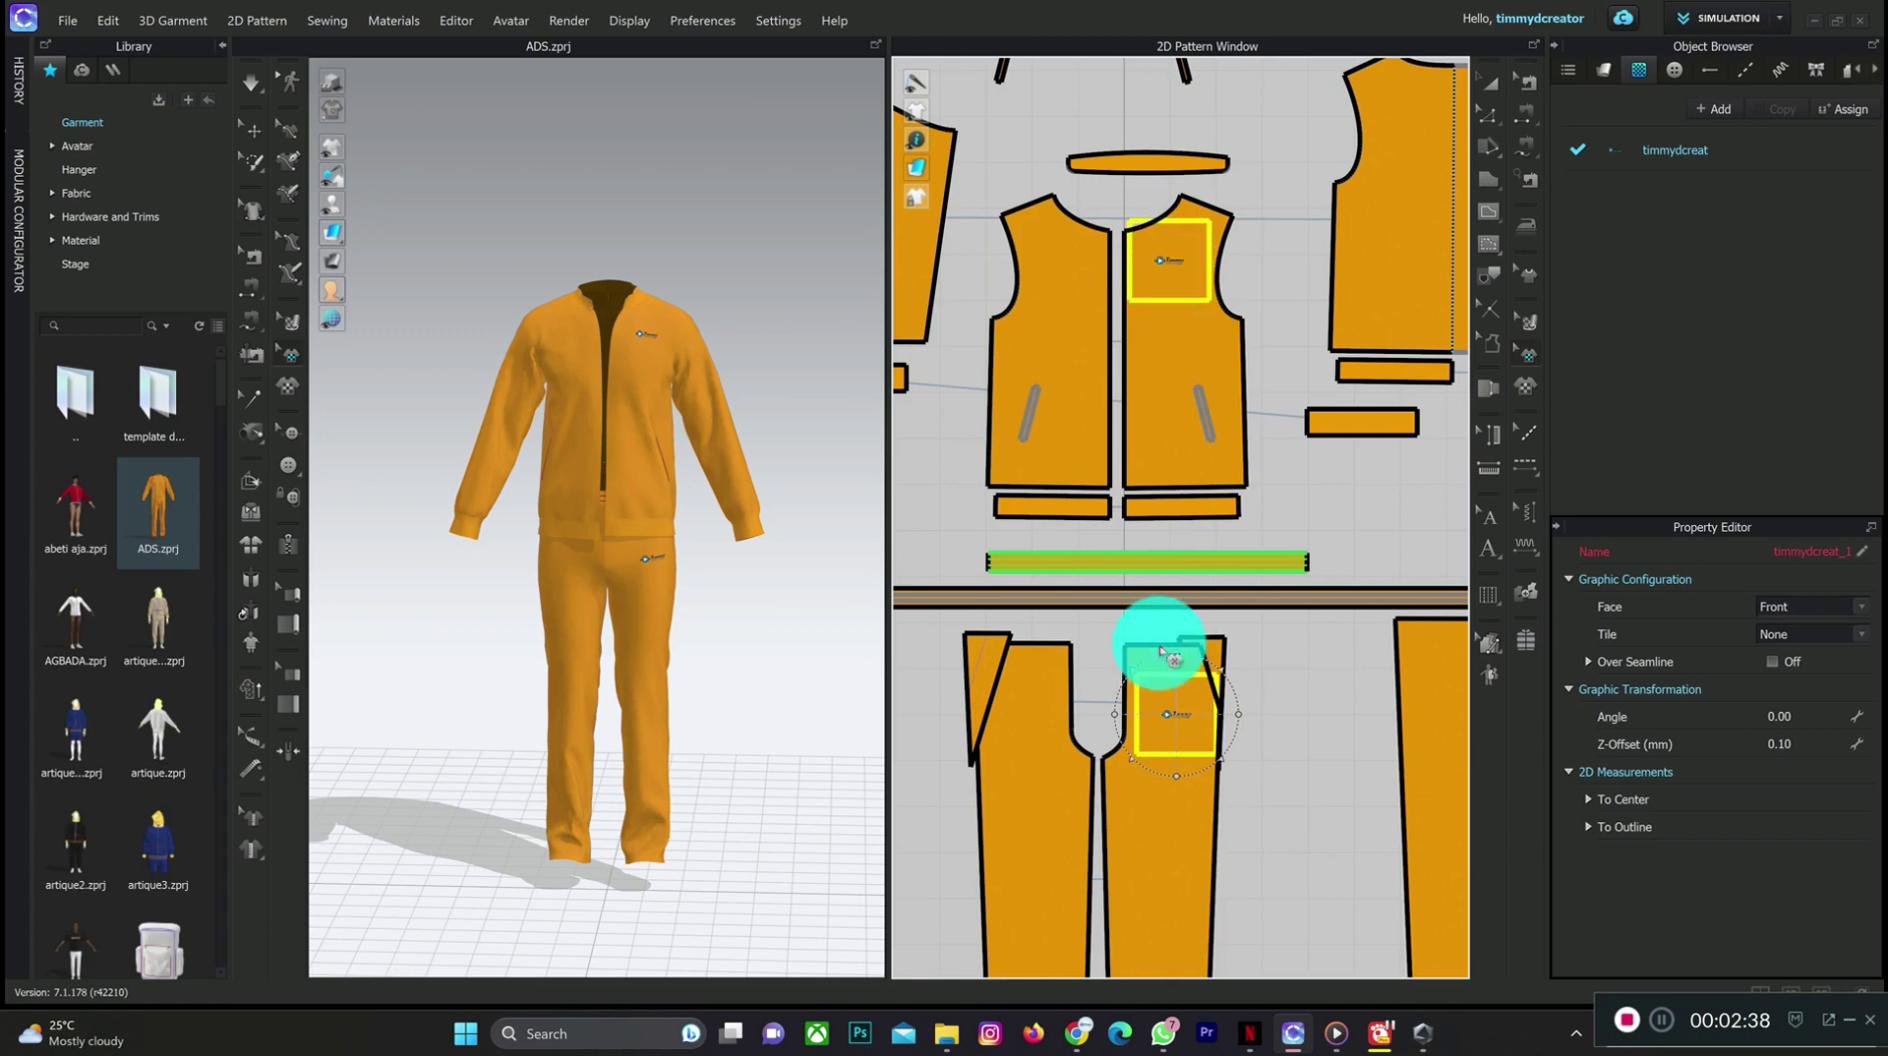
{"action": "left_click_drag", "start_coordinate": [1225, 766], "coordinate": [1237, 767]}
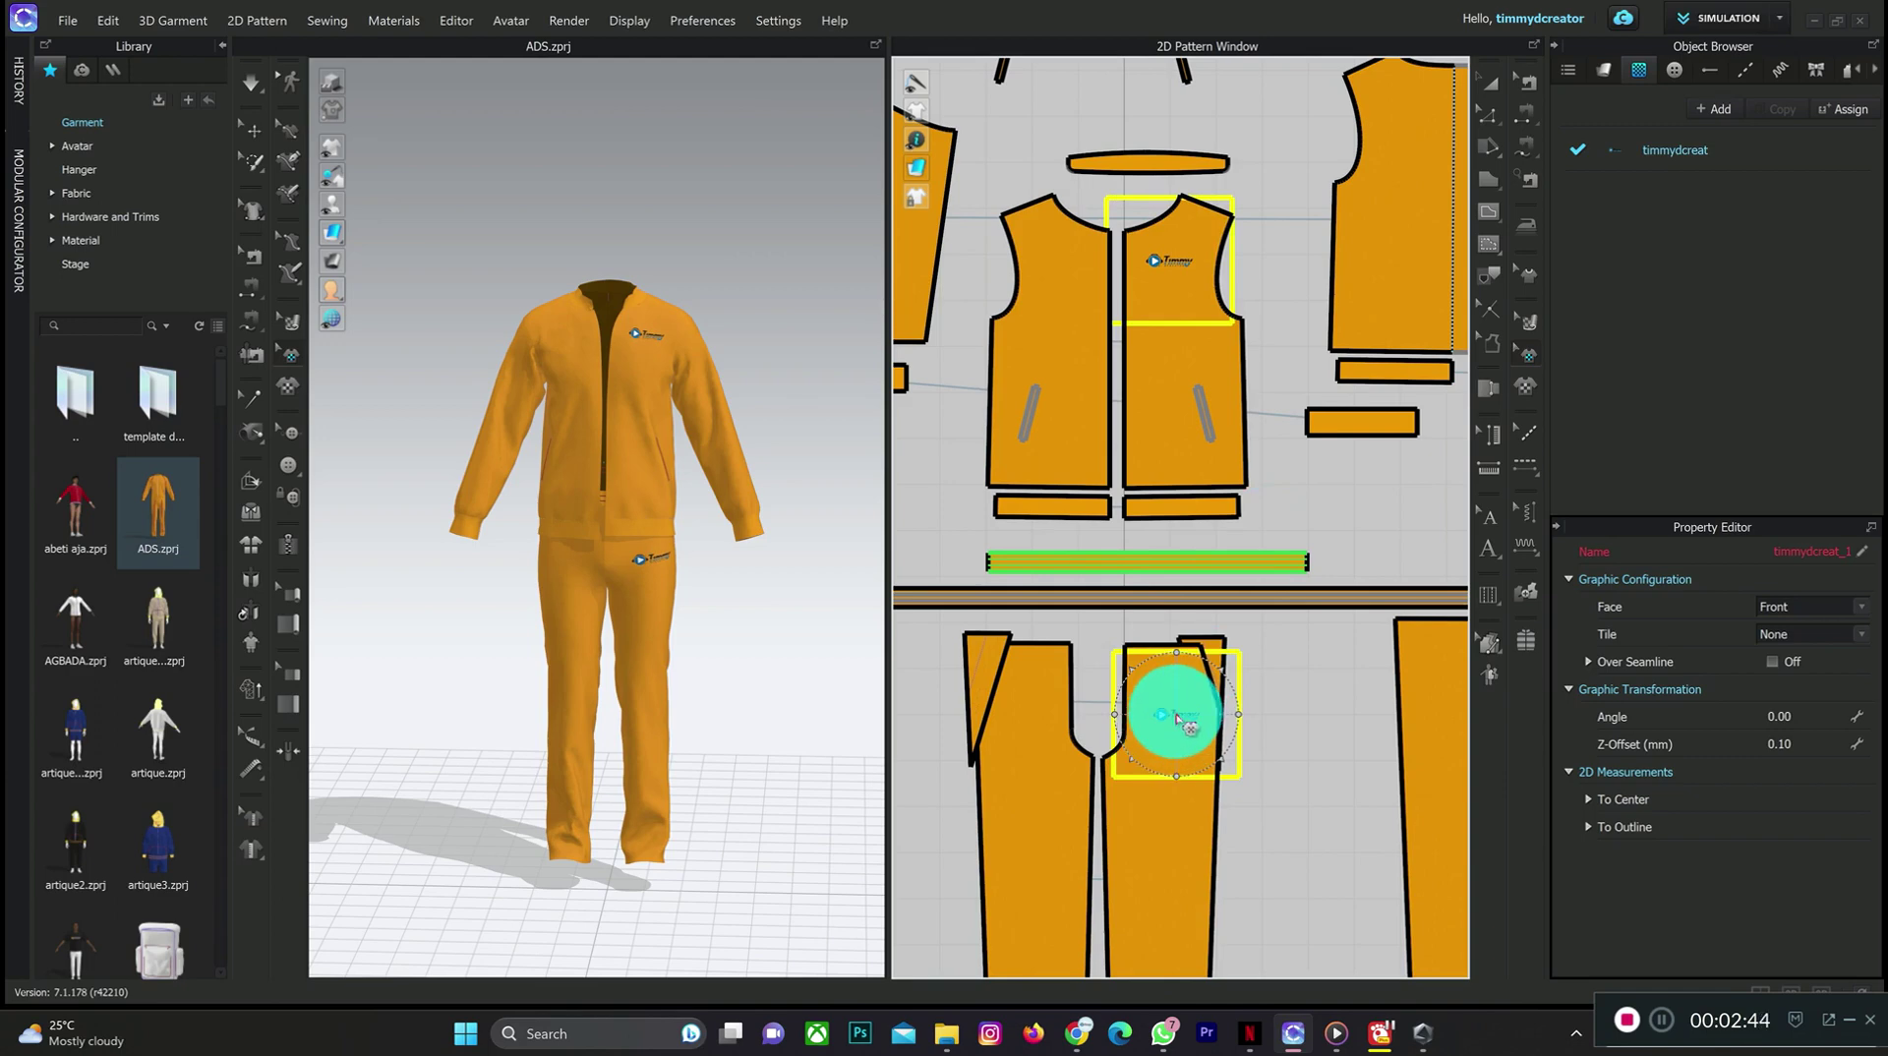
- Delete the logo graphic and undo the deletion
{"action": "key", "text": "Delete"}
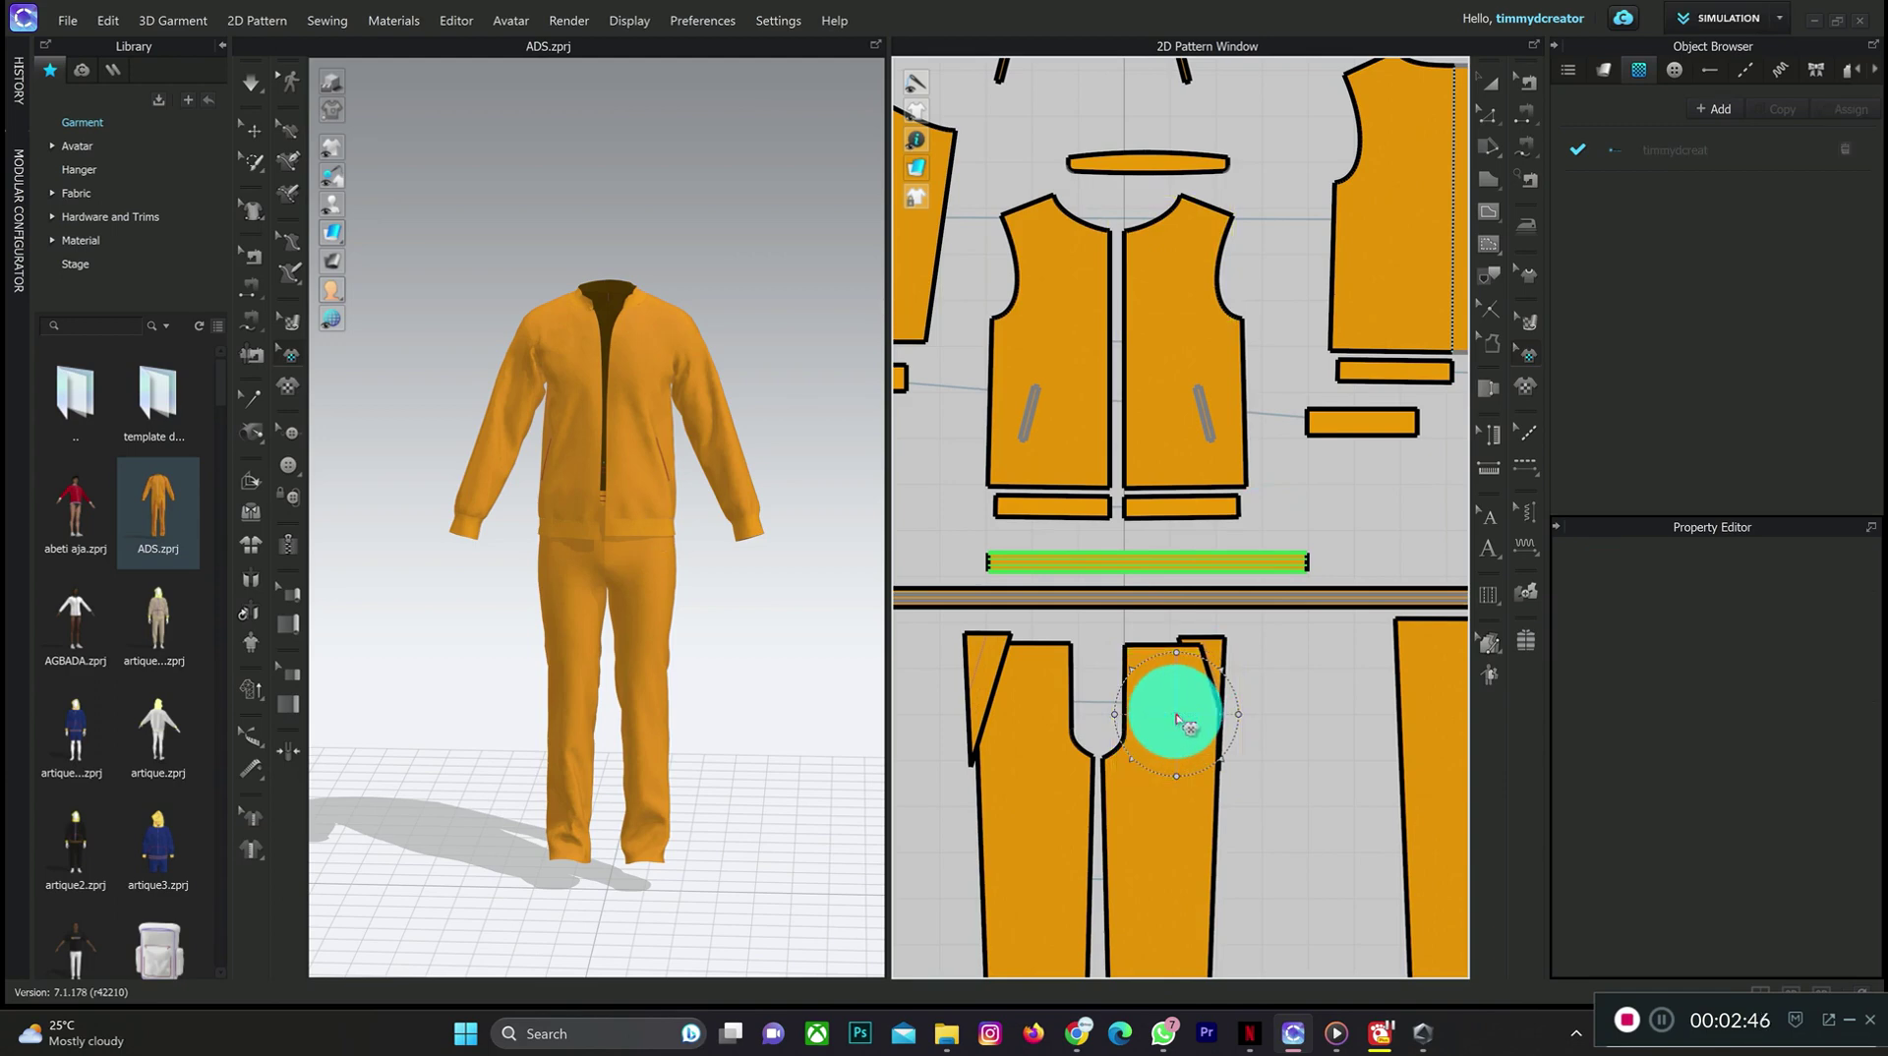
{"action": "key", "text": "ctrl+z"}
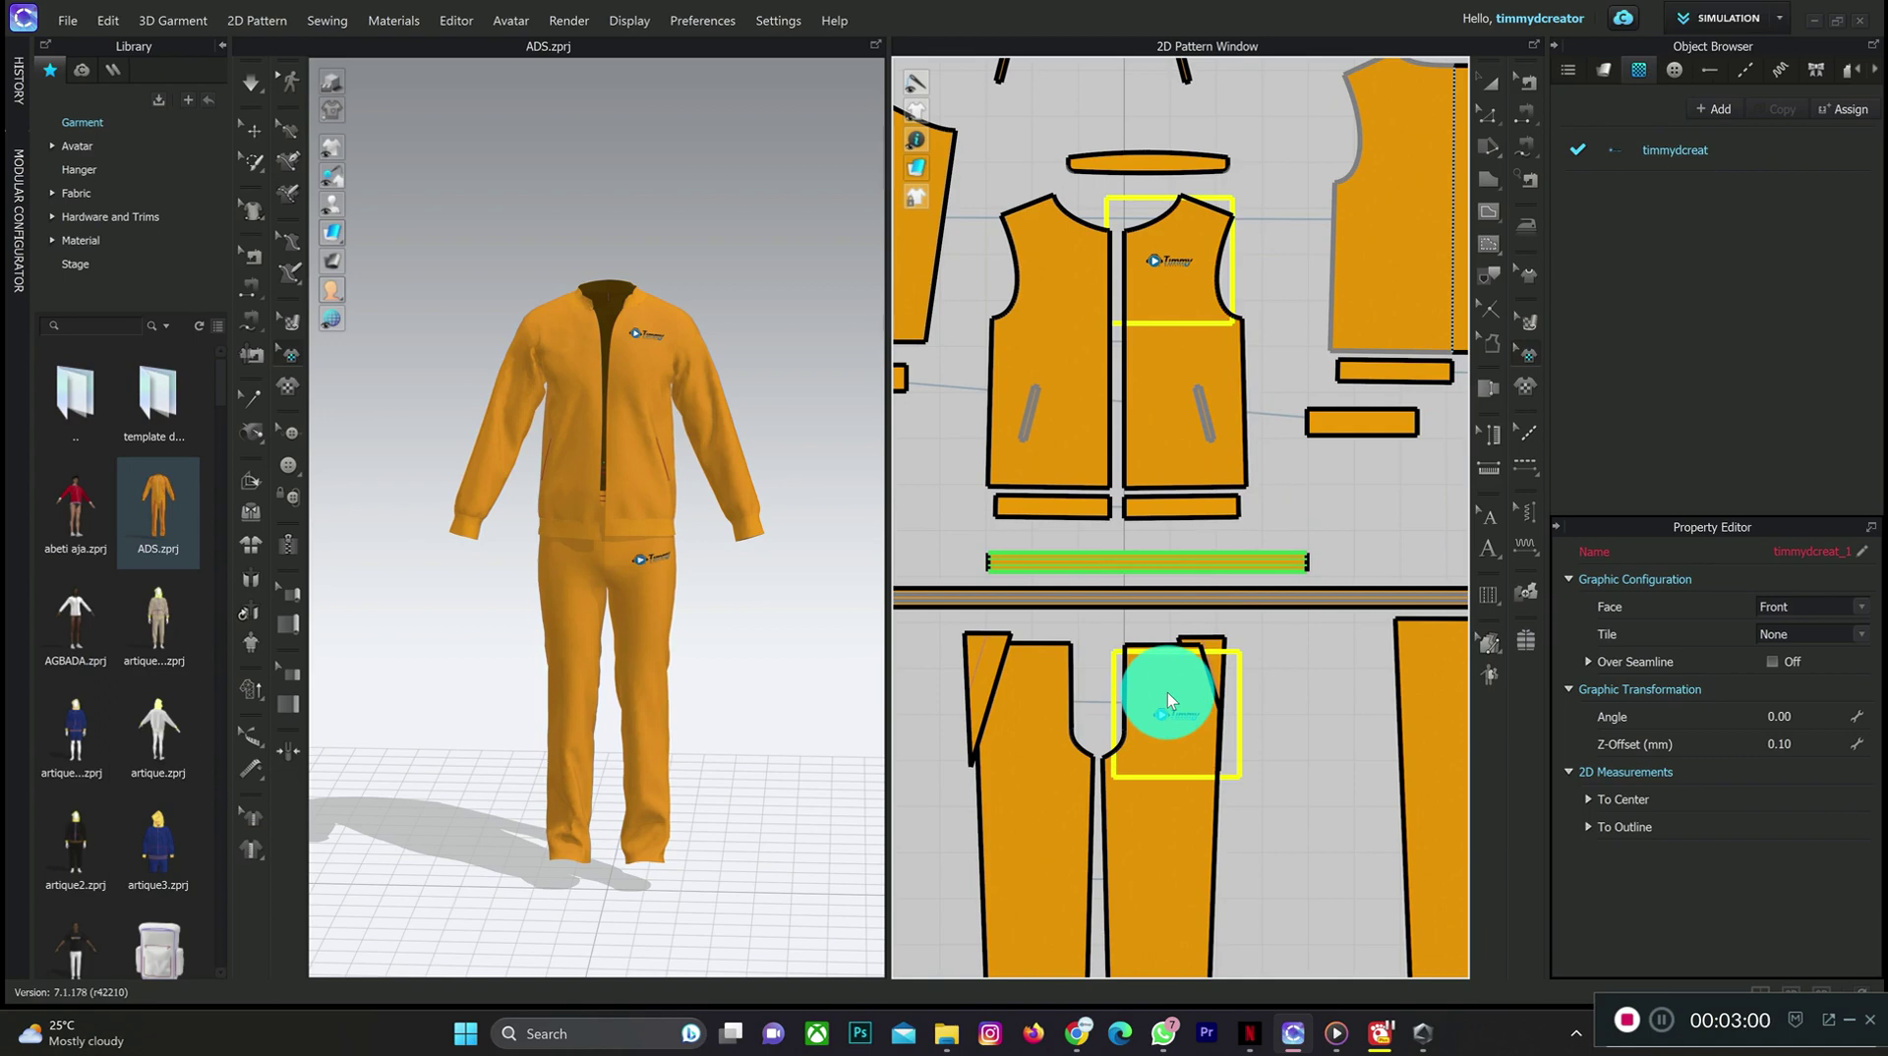
- Add a zipper to the jacket's front opening with the Zipper tool, tracing both front edges from the neckline to the bottom of the hem bands
{"action": "mouse_move", "coordinate": [98, 582]}
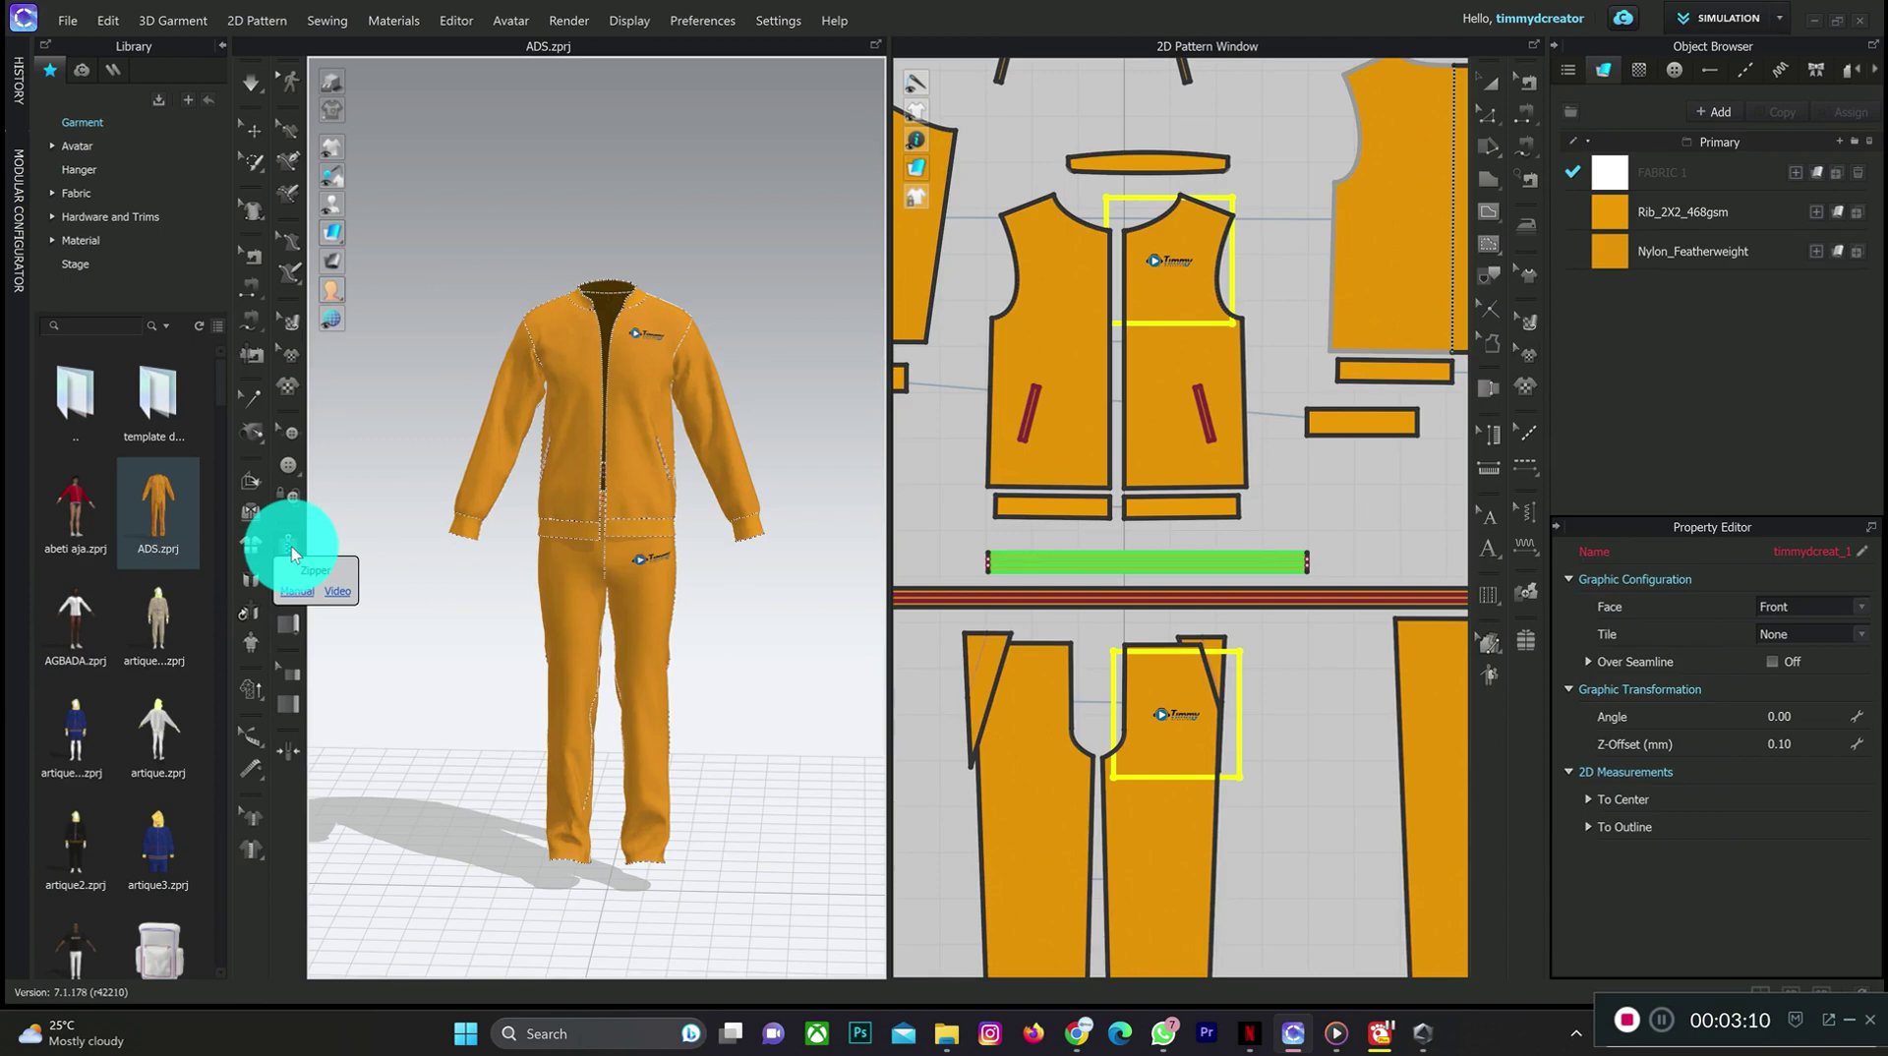
{"action": "left_click", "coordinate": [291, 545]}
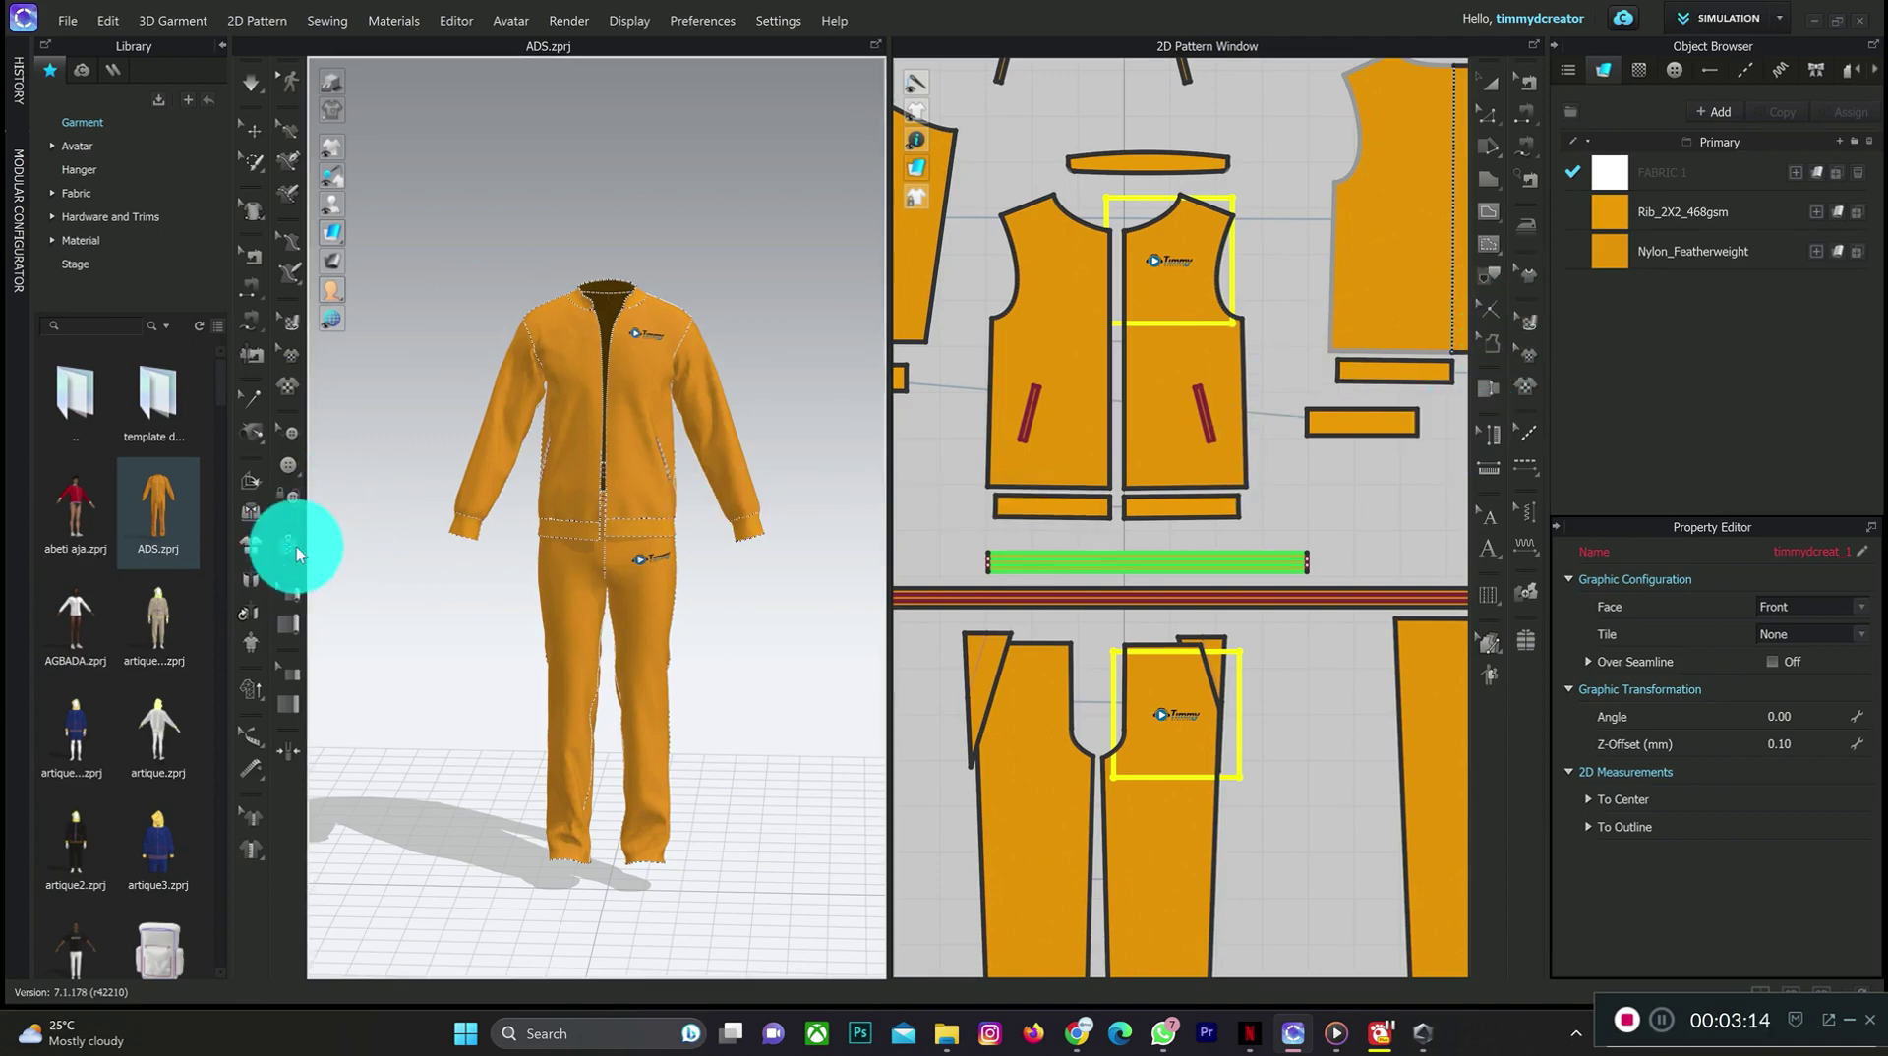
{"action": "left_click", "coordinate": [1115, 215]}
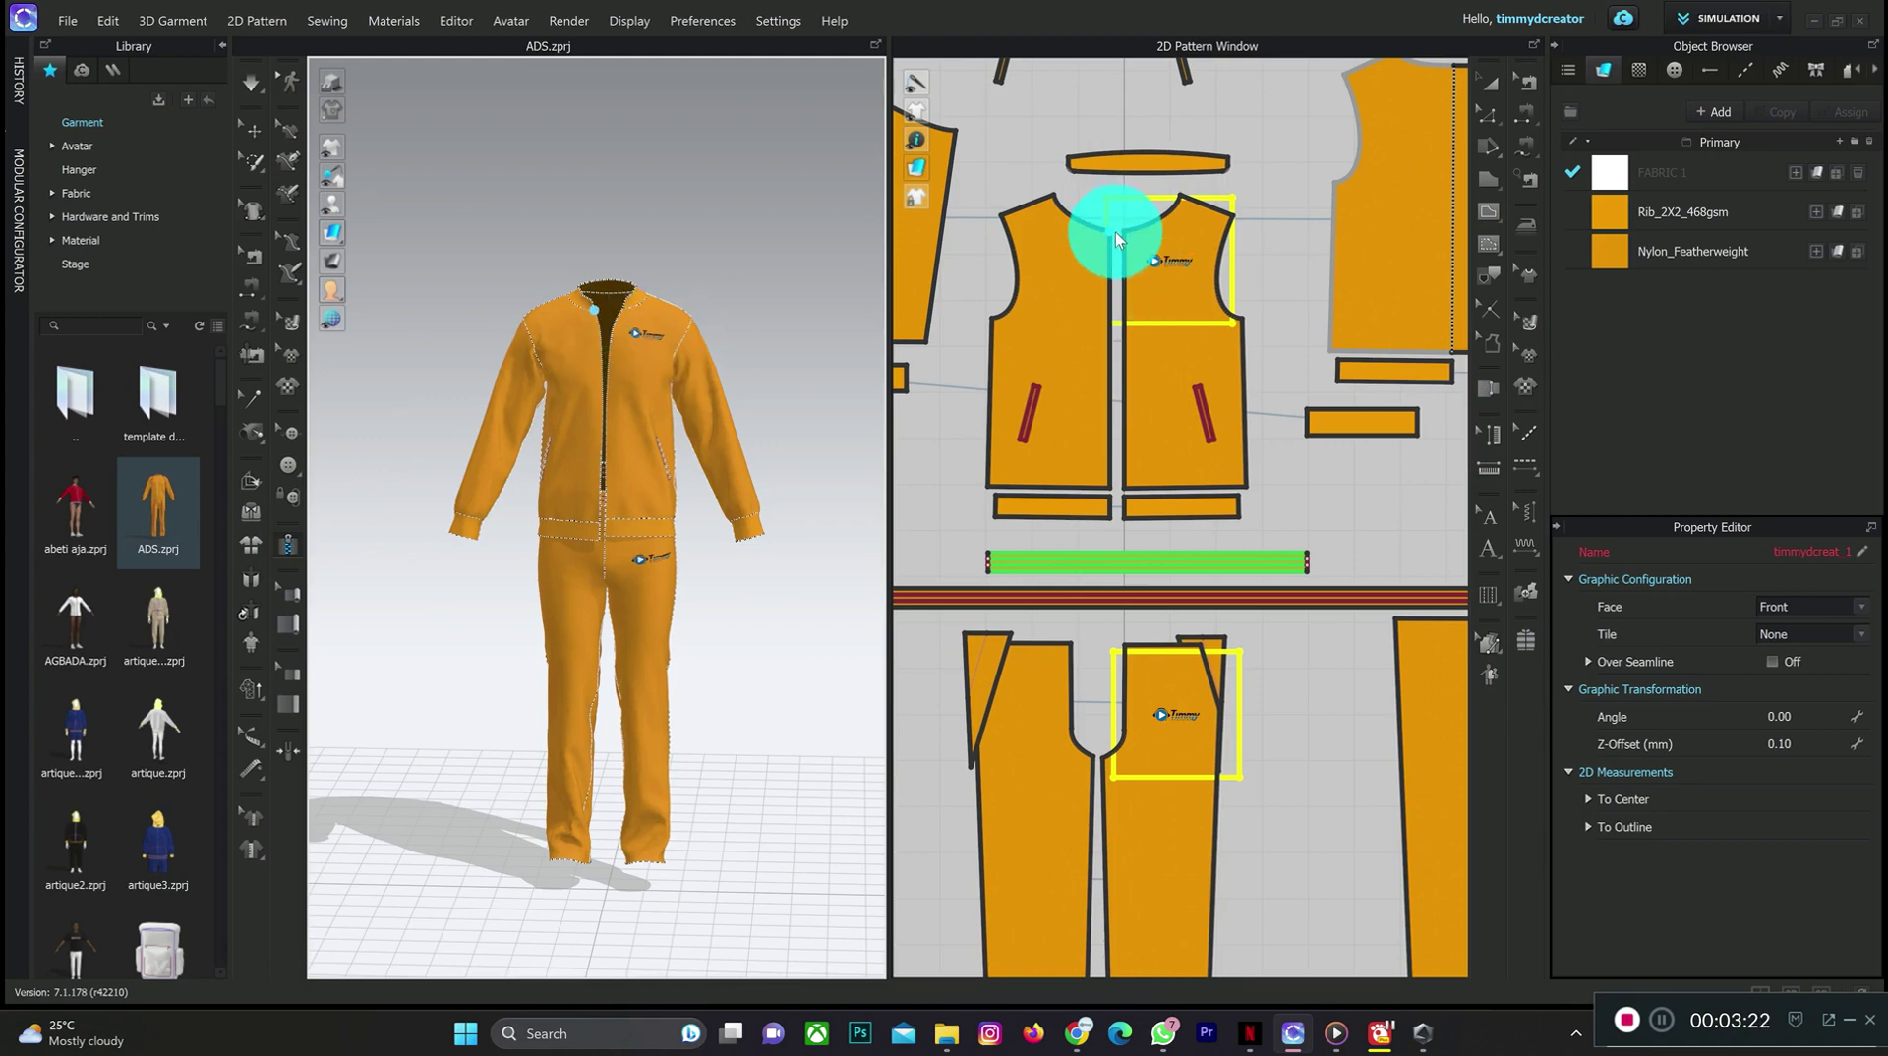
{"action": "scroll", "coordinate": [1115, 232], "scroll_direction": "down", "scroll_amount": 2}
{"action": "scroll", "coordinate": [1113, 228], "scroll_direction": "up", "scroll_amount": 5}
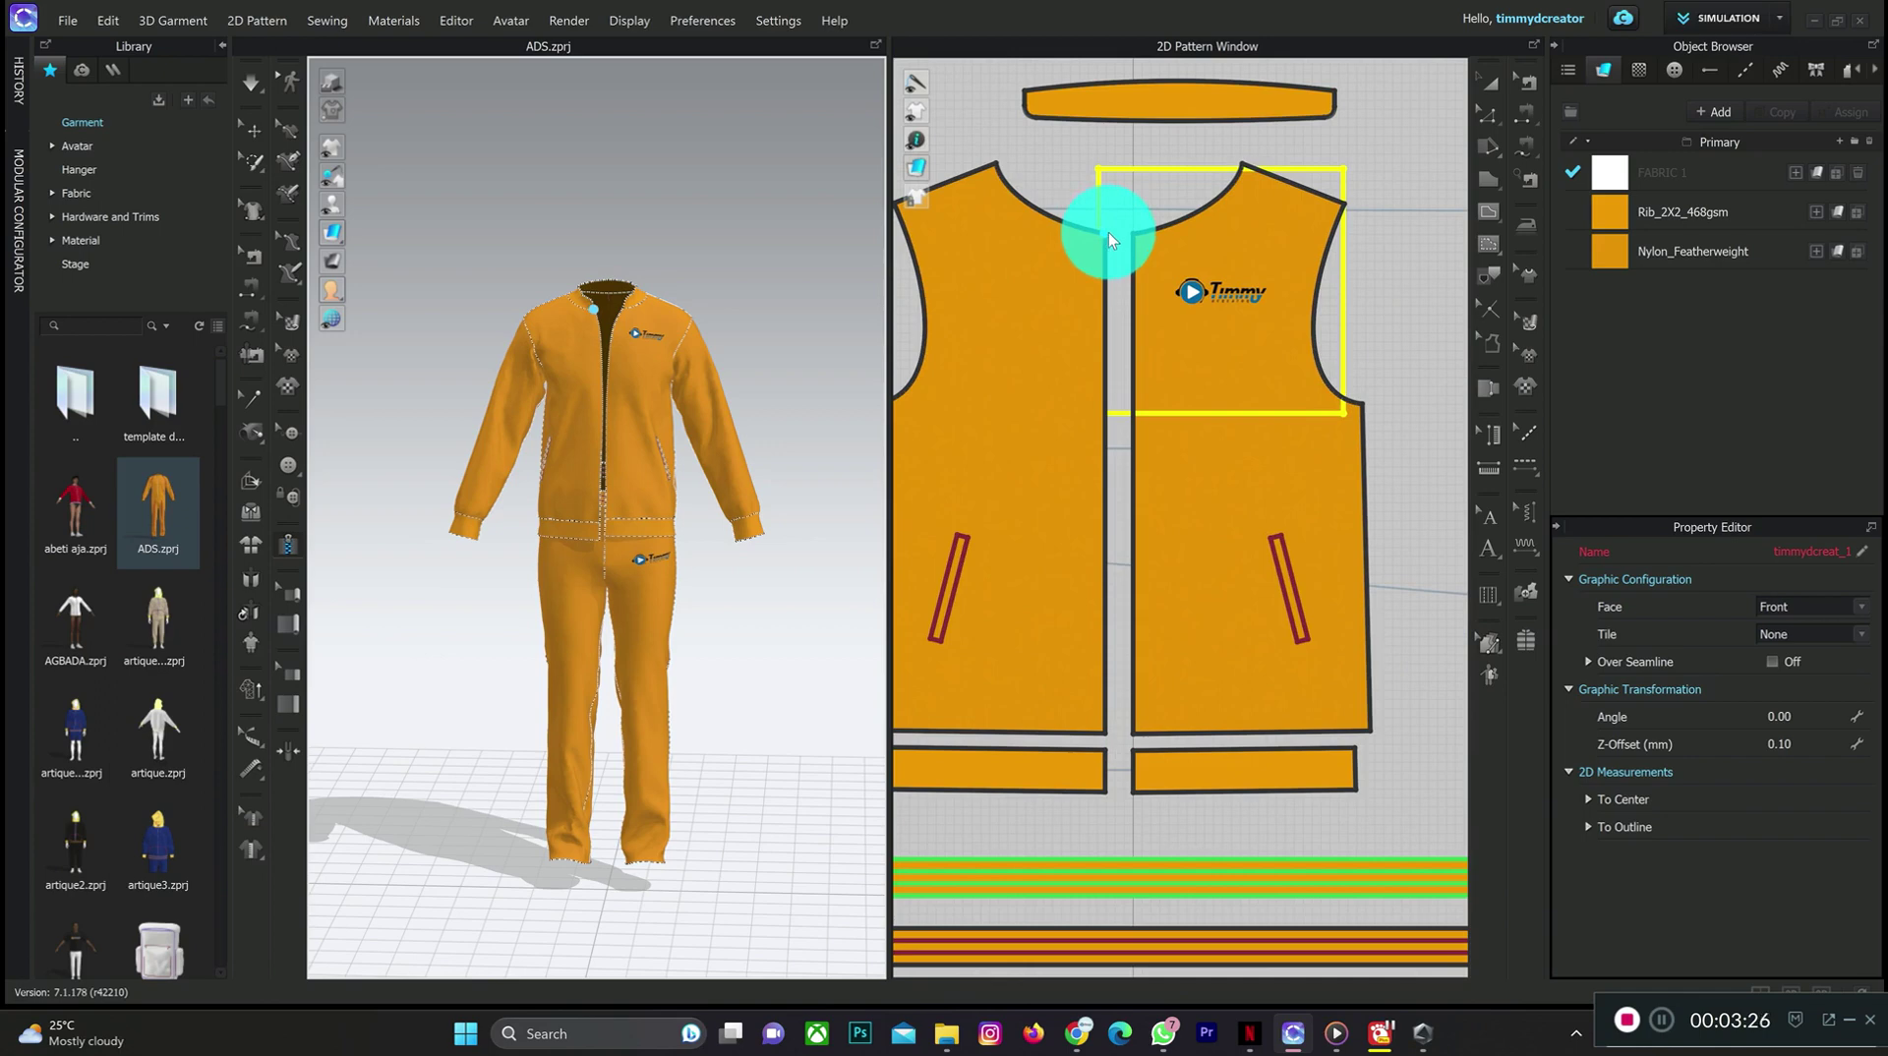
{"action": "left_click", "coordinate": [1107, 232]}
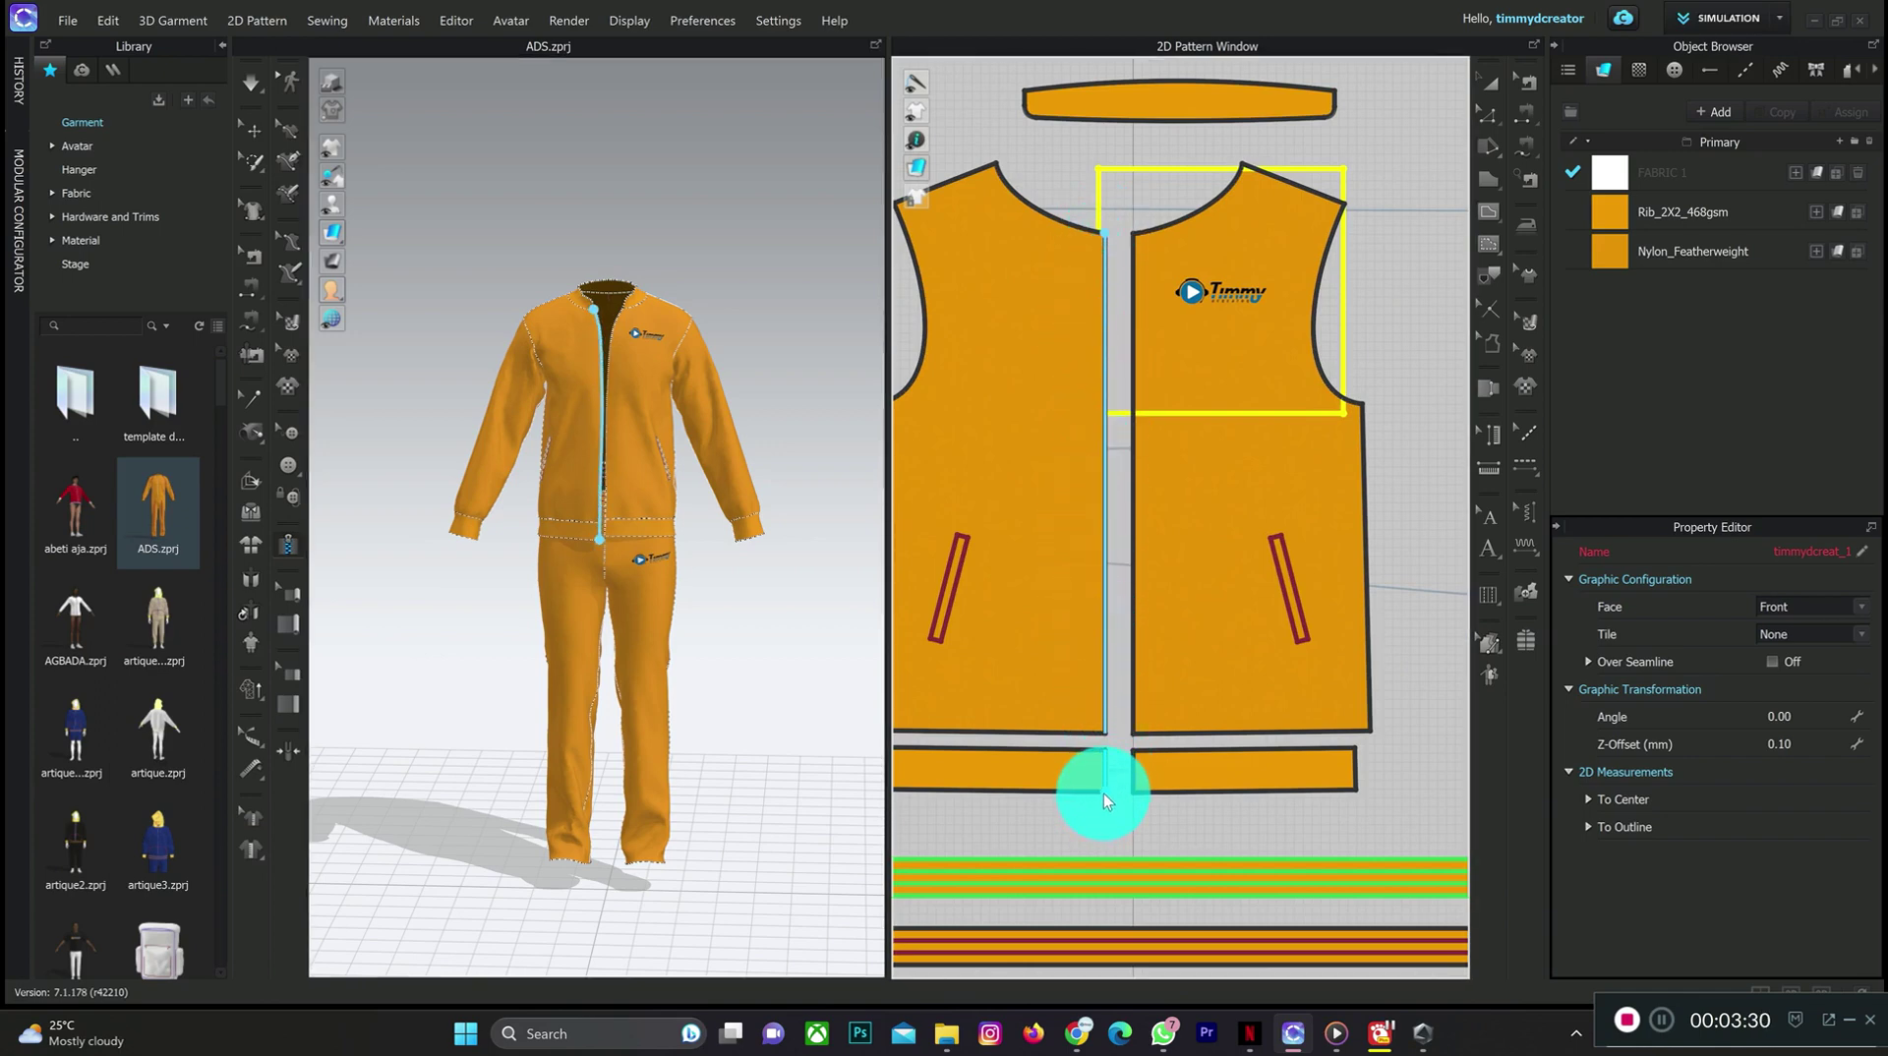
{"action": "left_click_drag", "start_coordinate": [1103, 794], "coordinate": [1103, 793]}
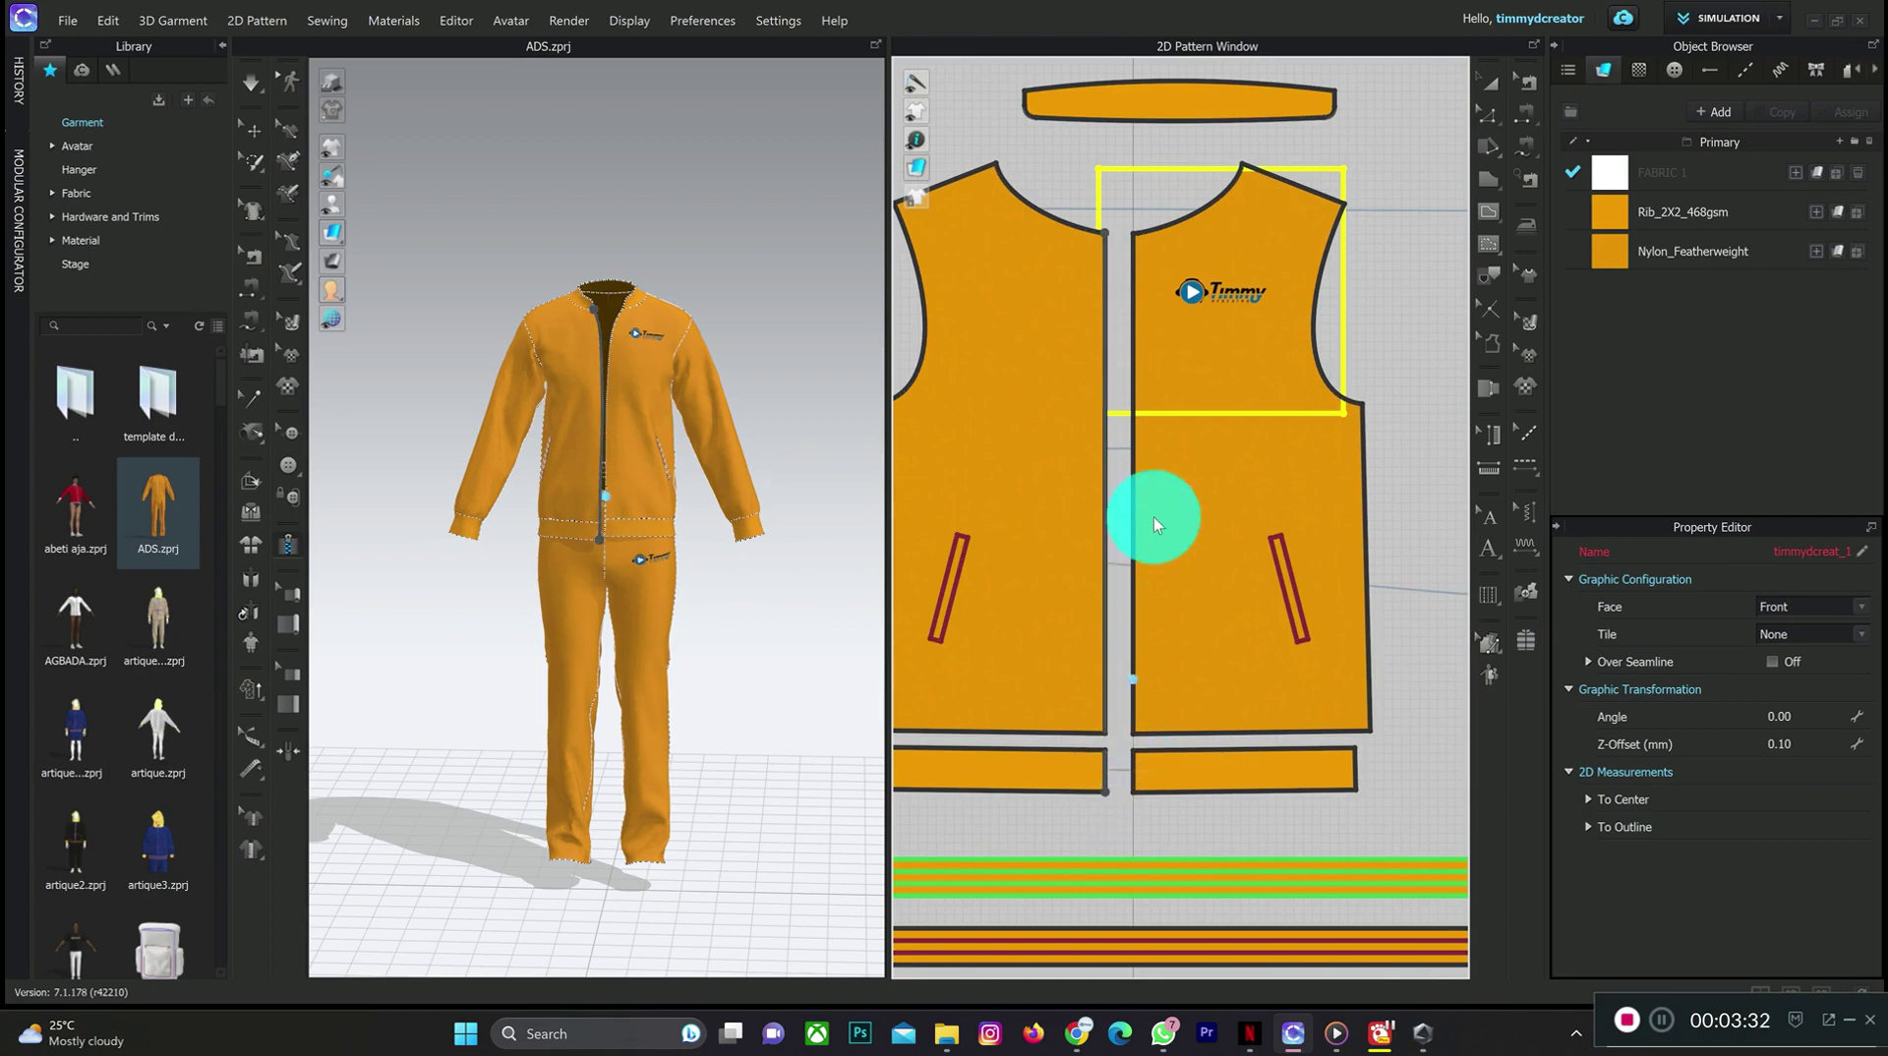
{"action": "left_click_drag", "start_coordinate": [1136, 223], "coordinate": [1105, 793]}
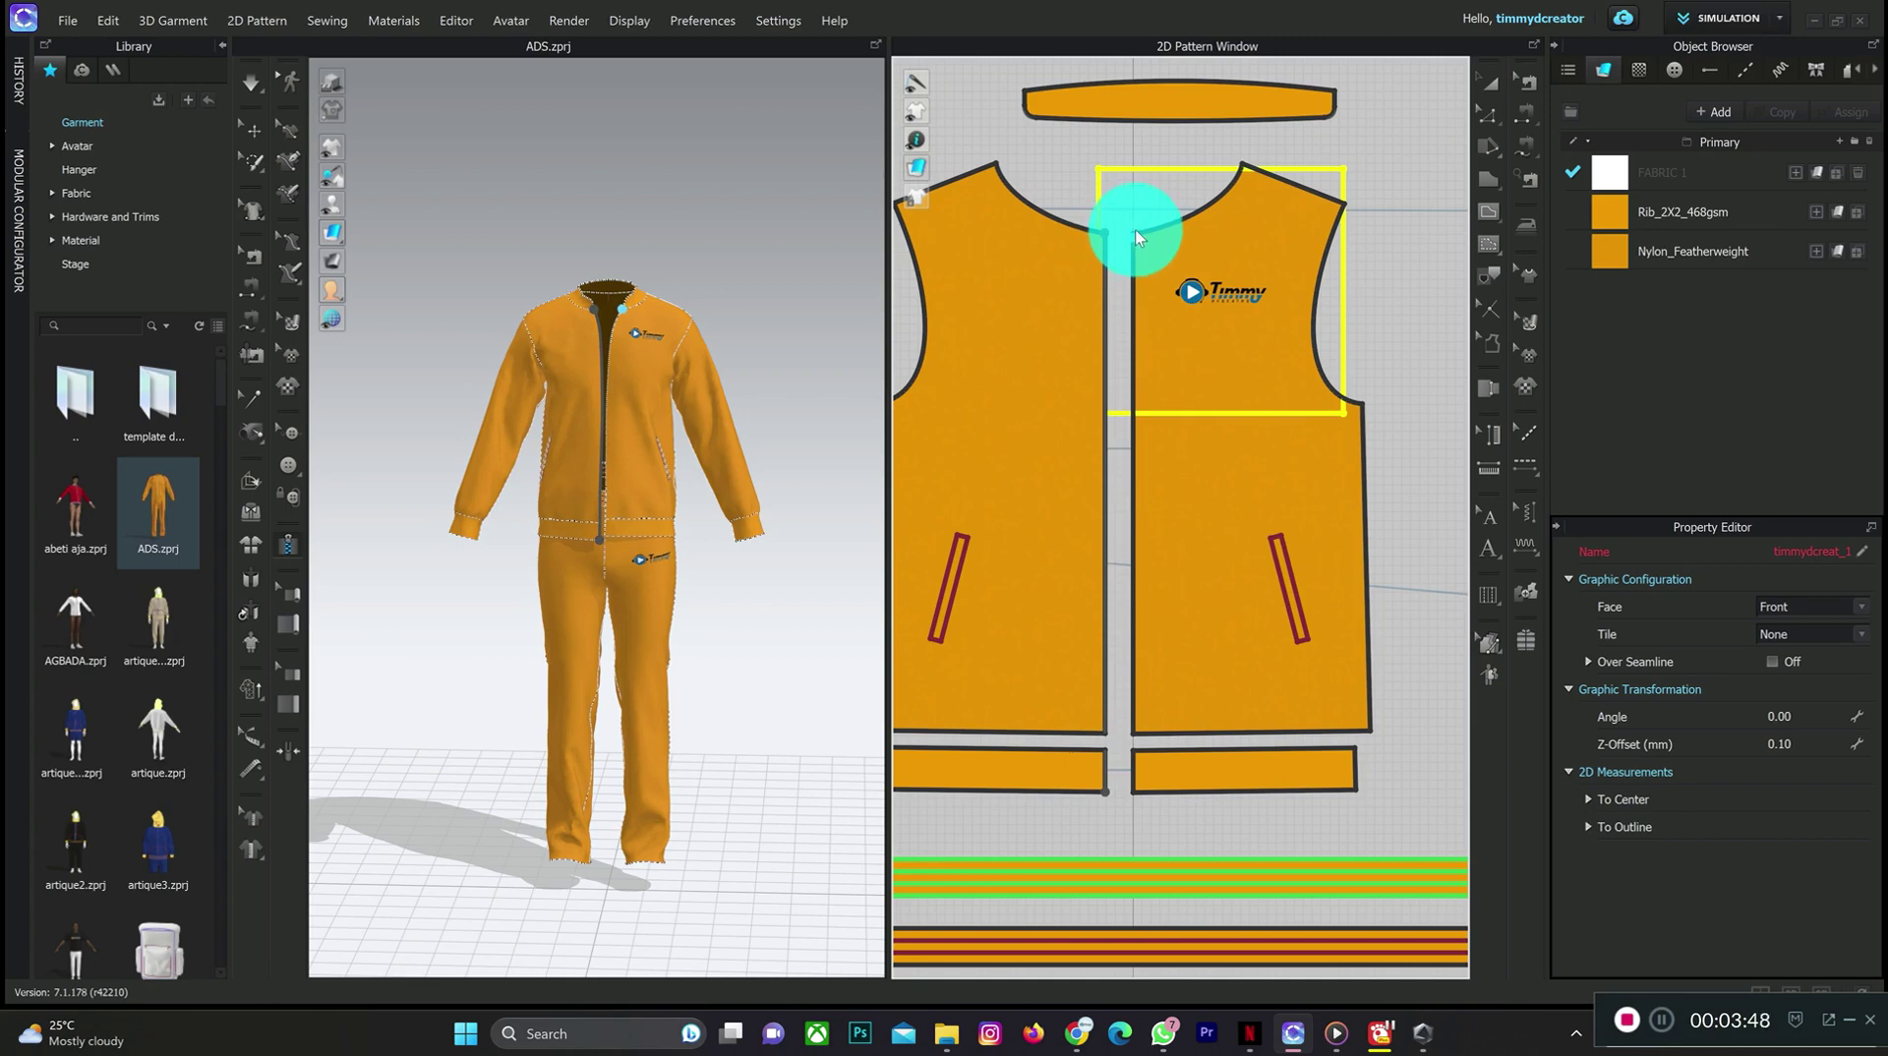
{"action": "left_click_drag", "start_coordinate": [1131, 234], "coordinate": [1134, 798]}
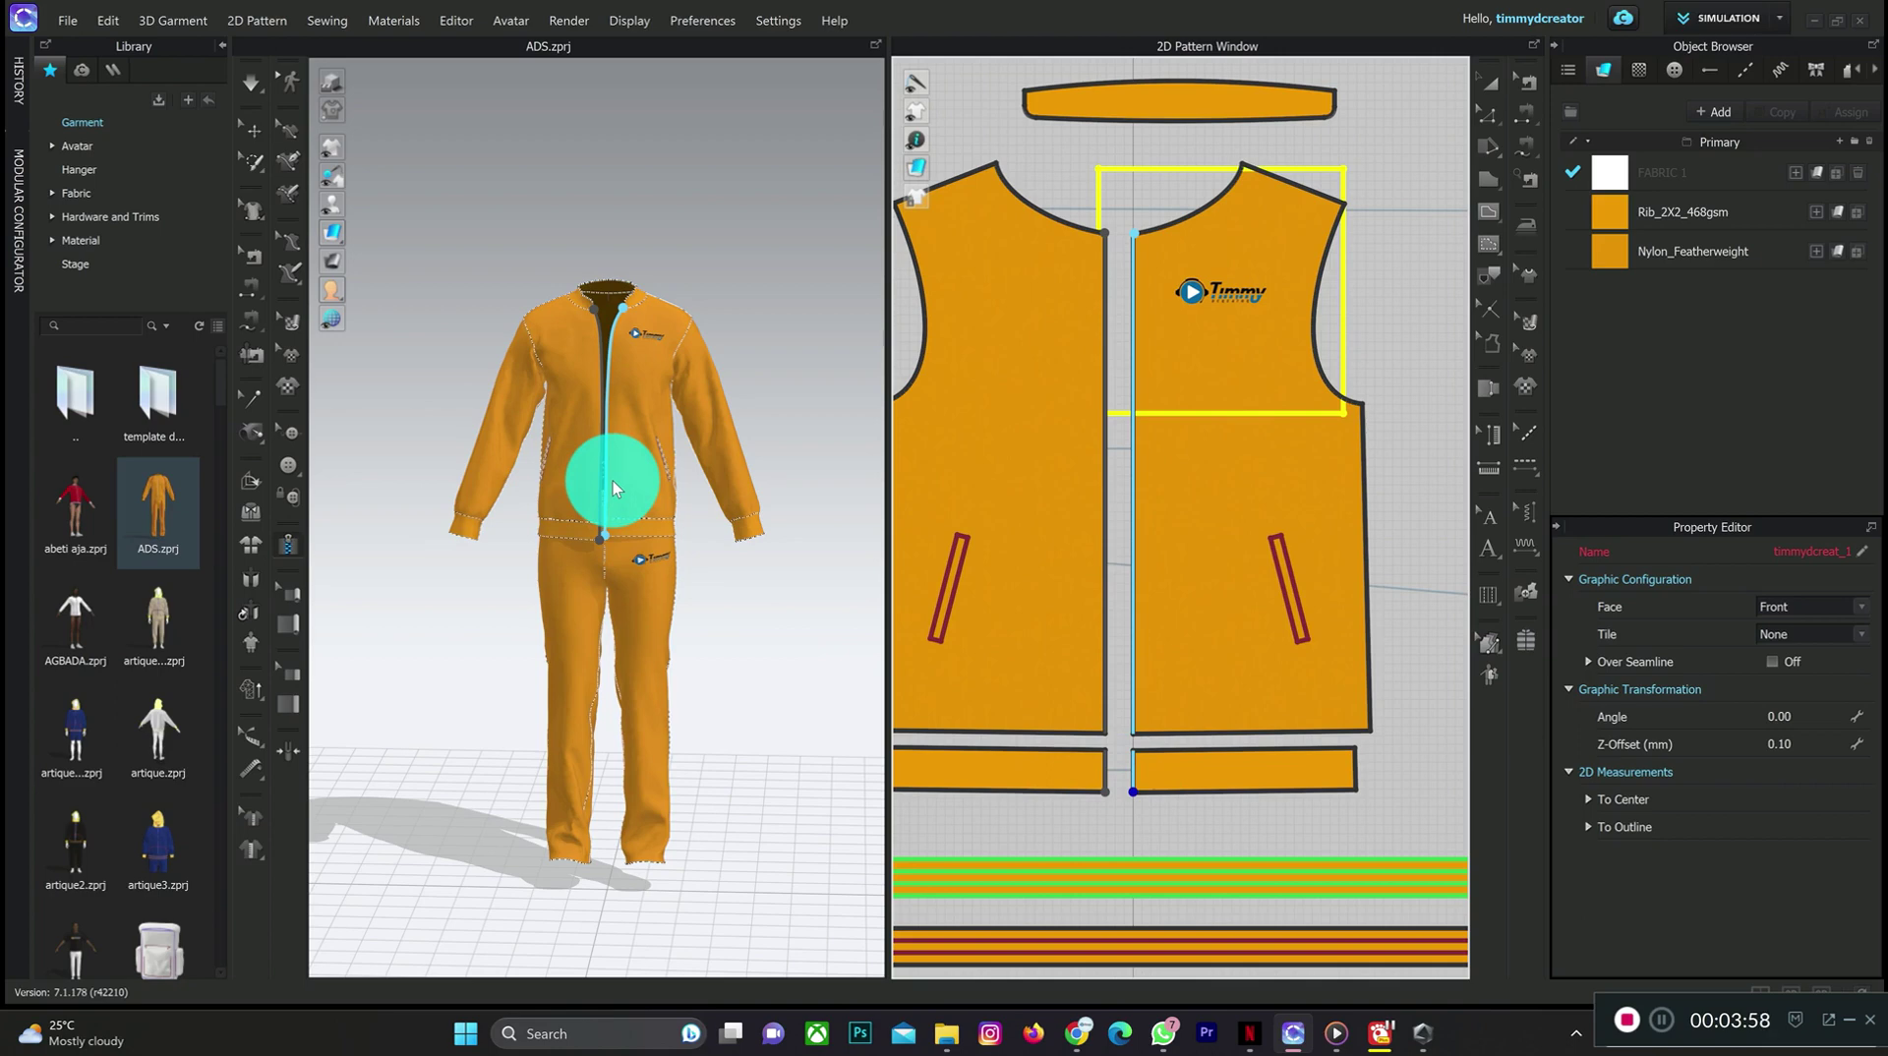
- Simulate the garment to close the new front zipper, and inspect it from the hem up to the neckline
{"action": "scroll", "coordinate": [605, 480], "scroll_direction": "down", "scroll_amount": 1}
{"action": "scroll", "coordinate": [610, 463], "scroll_direction": "up", "scroll_amount": 10}
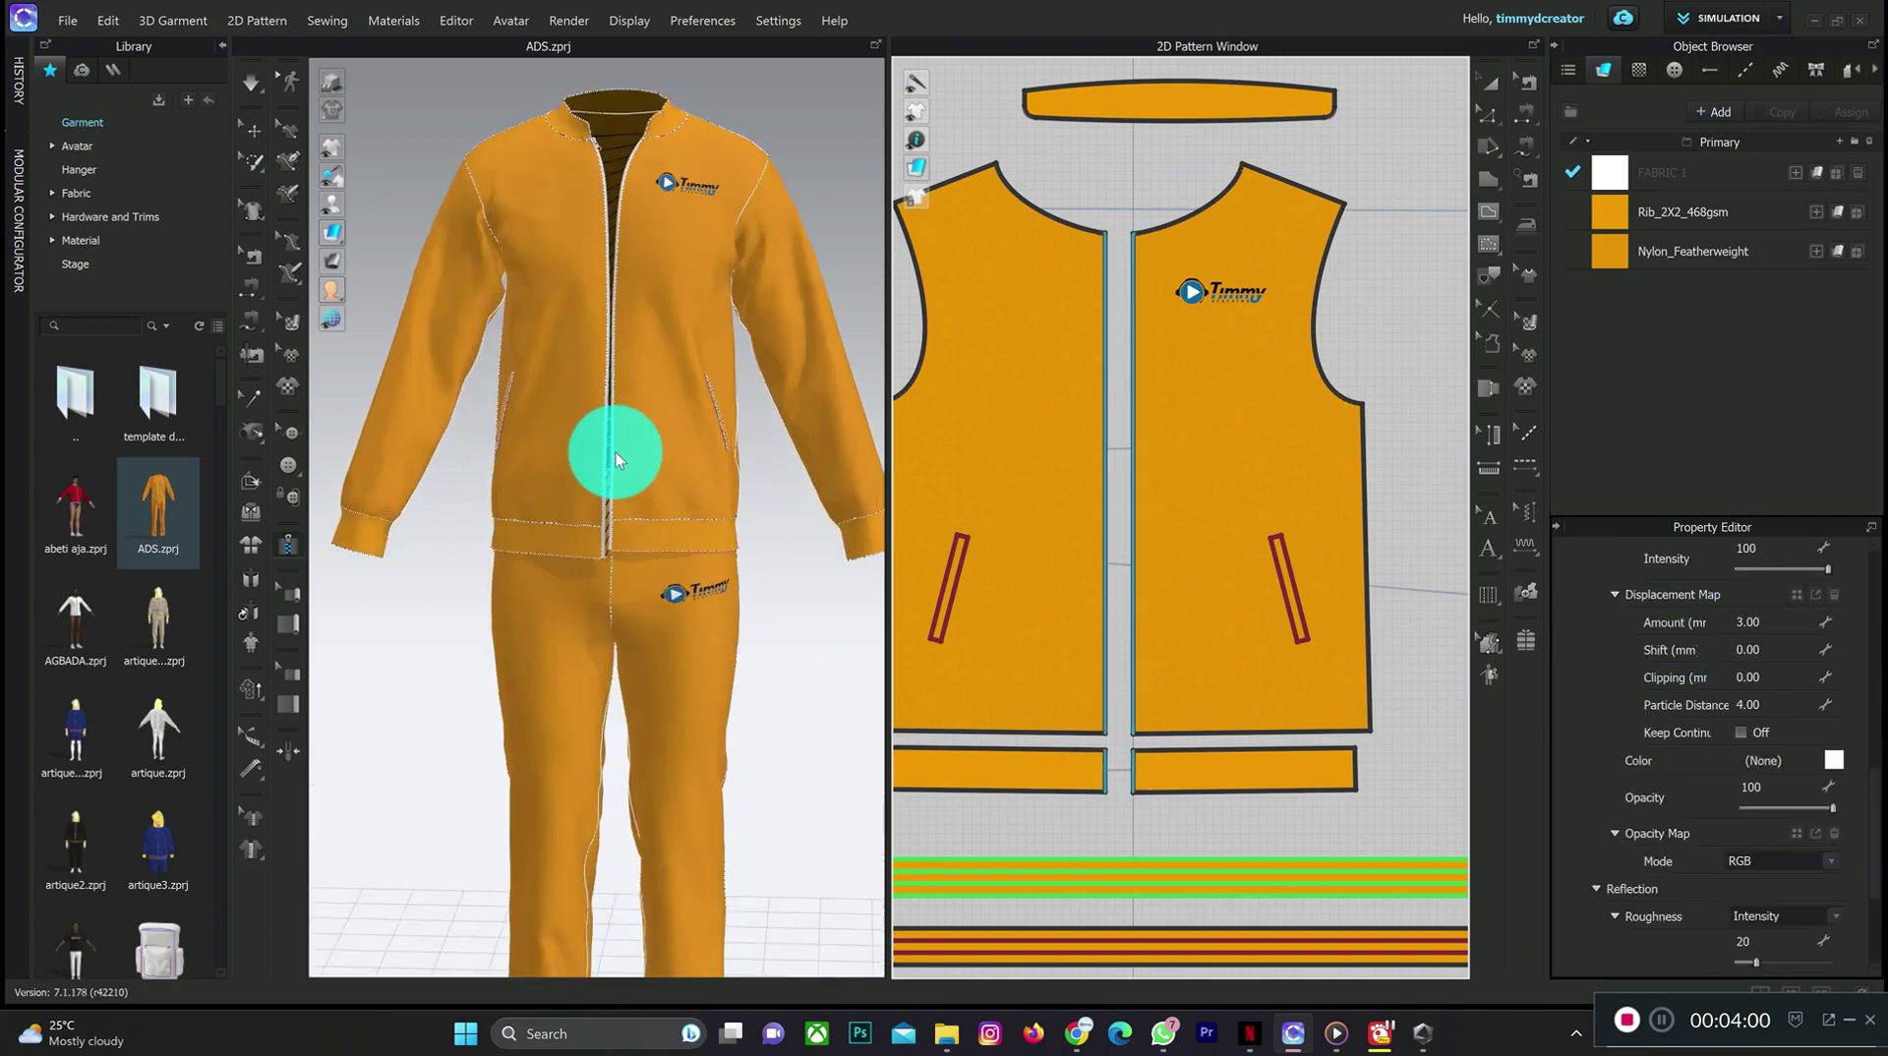
{"action": "scroll", "coordinate": [641, 455], "scroll_direction": "up", "scroll_amount": 3}
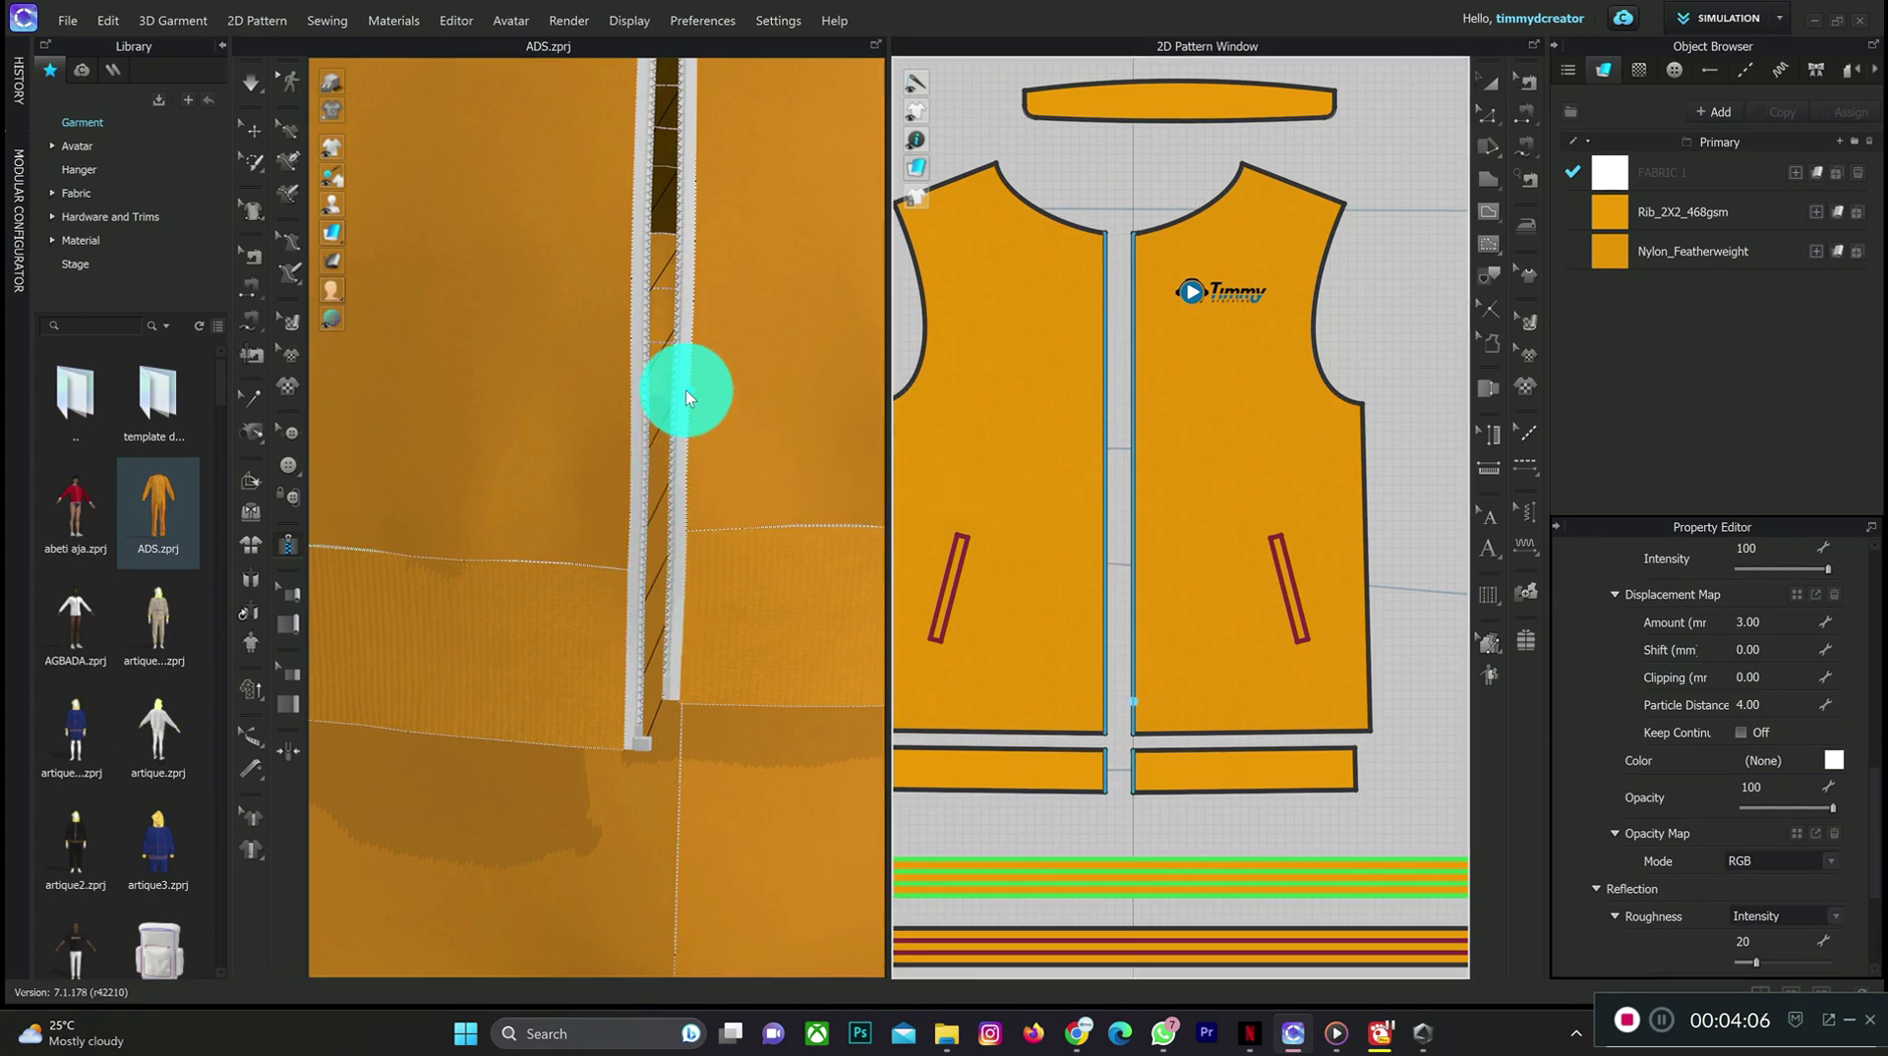
{"action": "key", "text": "space"}
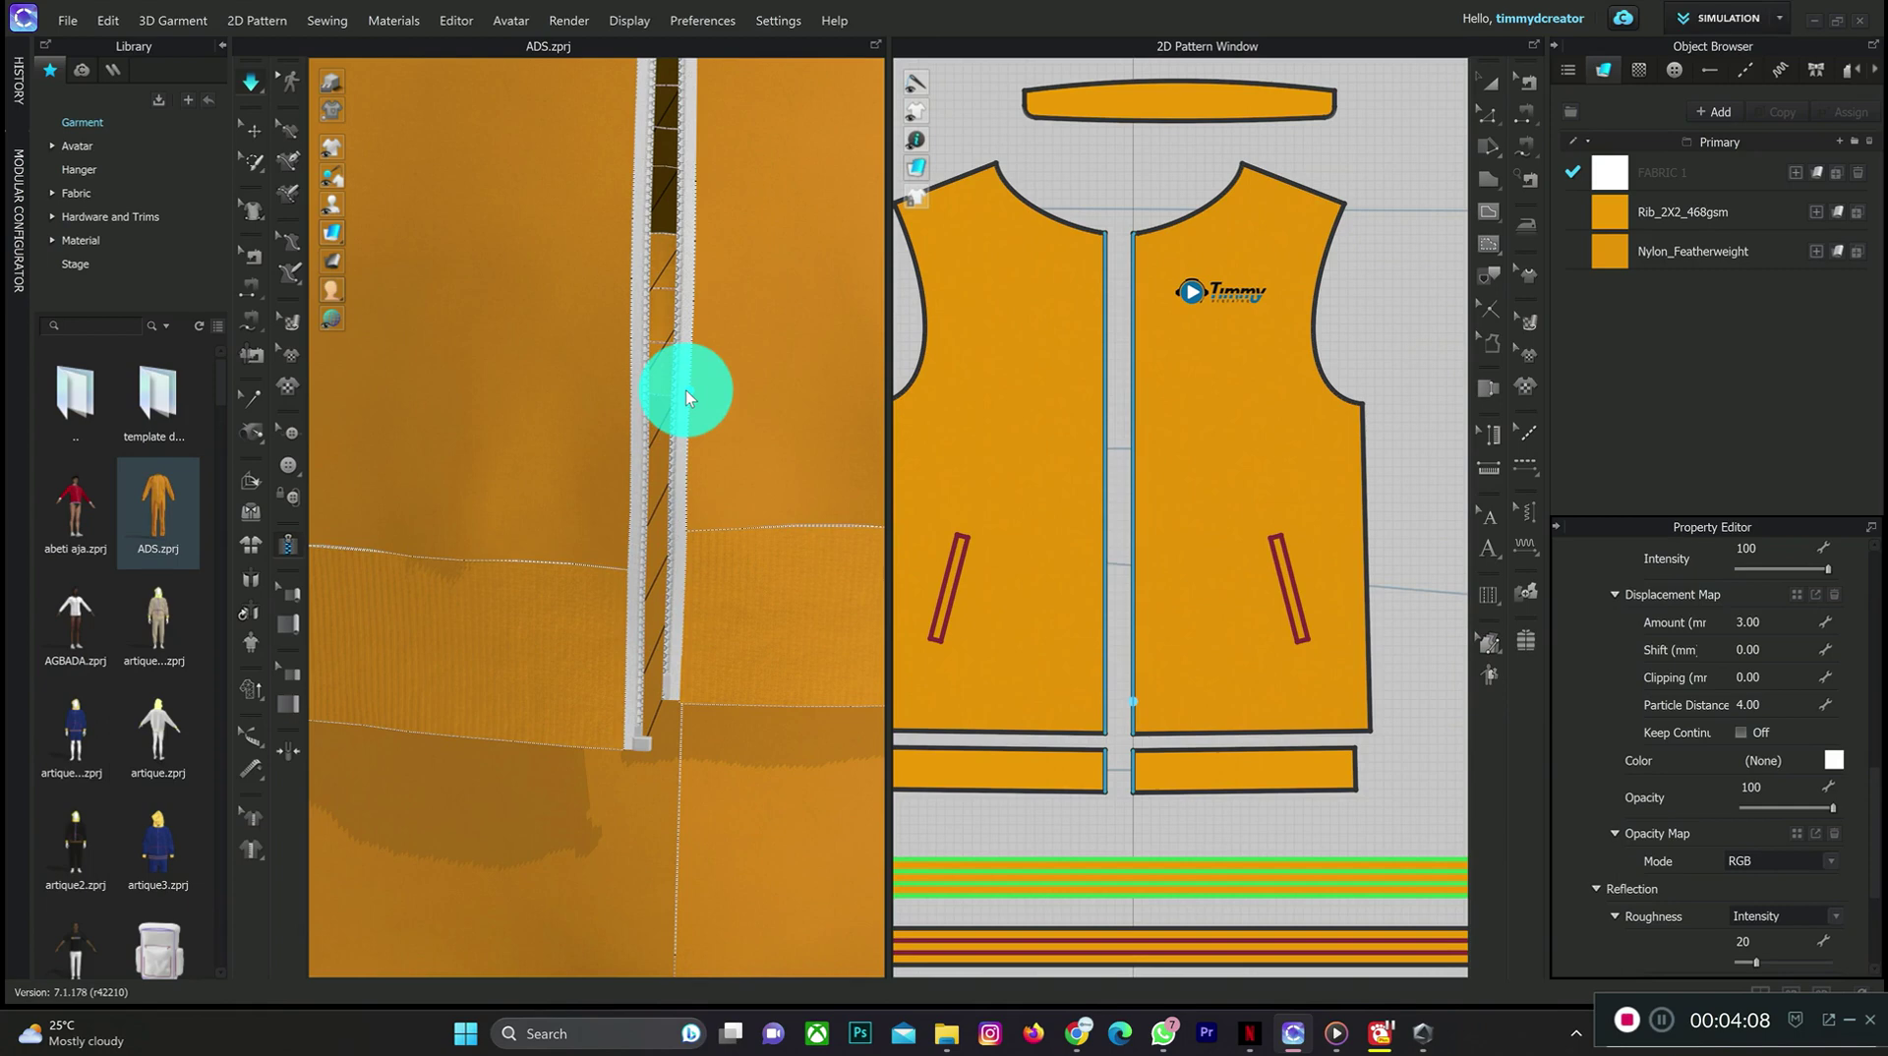
{"action": "scroll", "coordinate": [700, 295], "scroll_direction": "down", "scroll_amount": 1}
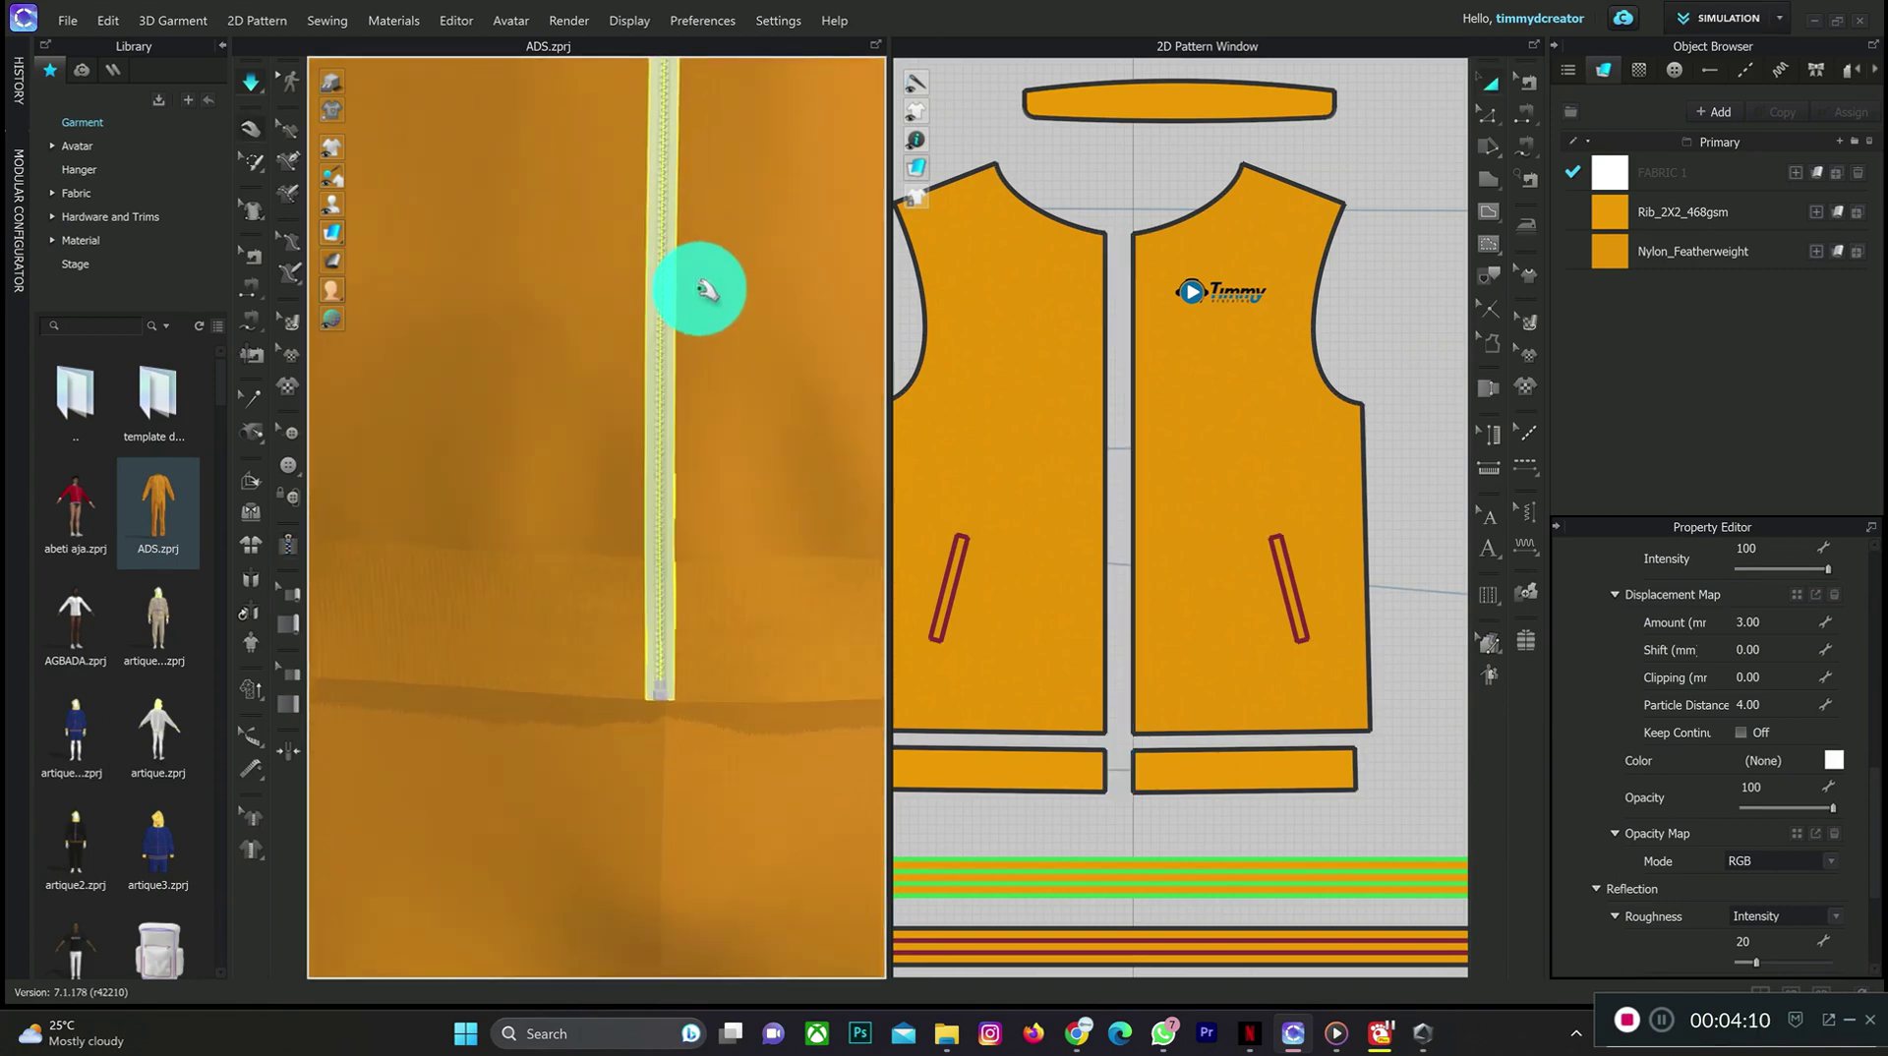
{"action": "scroll", "coordinate": [699, 296], "scroll_direction": "down", "scroll_amount": 2}
{"action": "middle_click_drag", "start_coordinate": [661, 241], "coordinate": [657, 921]}
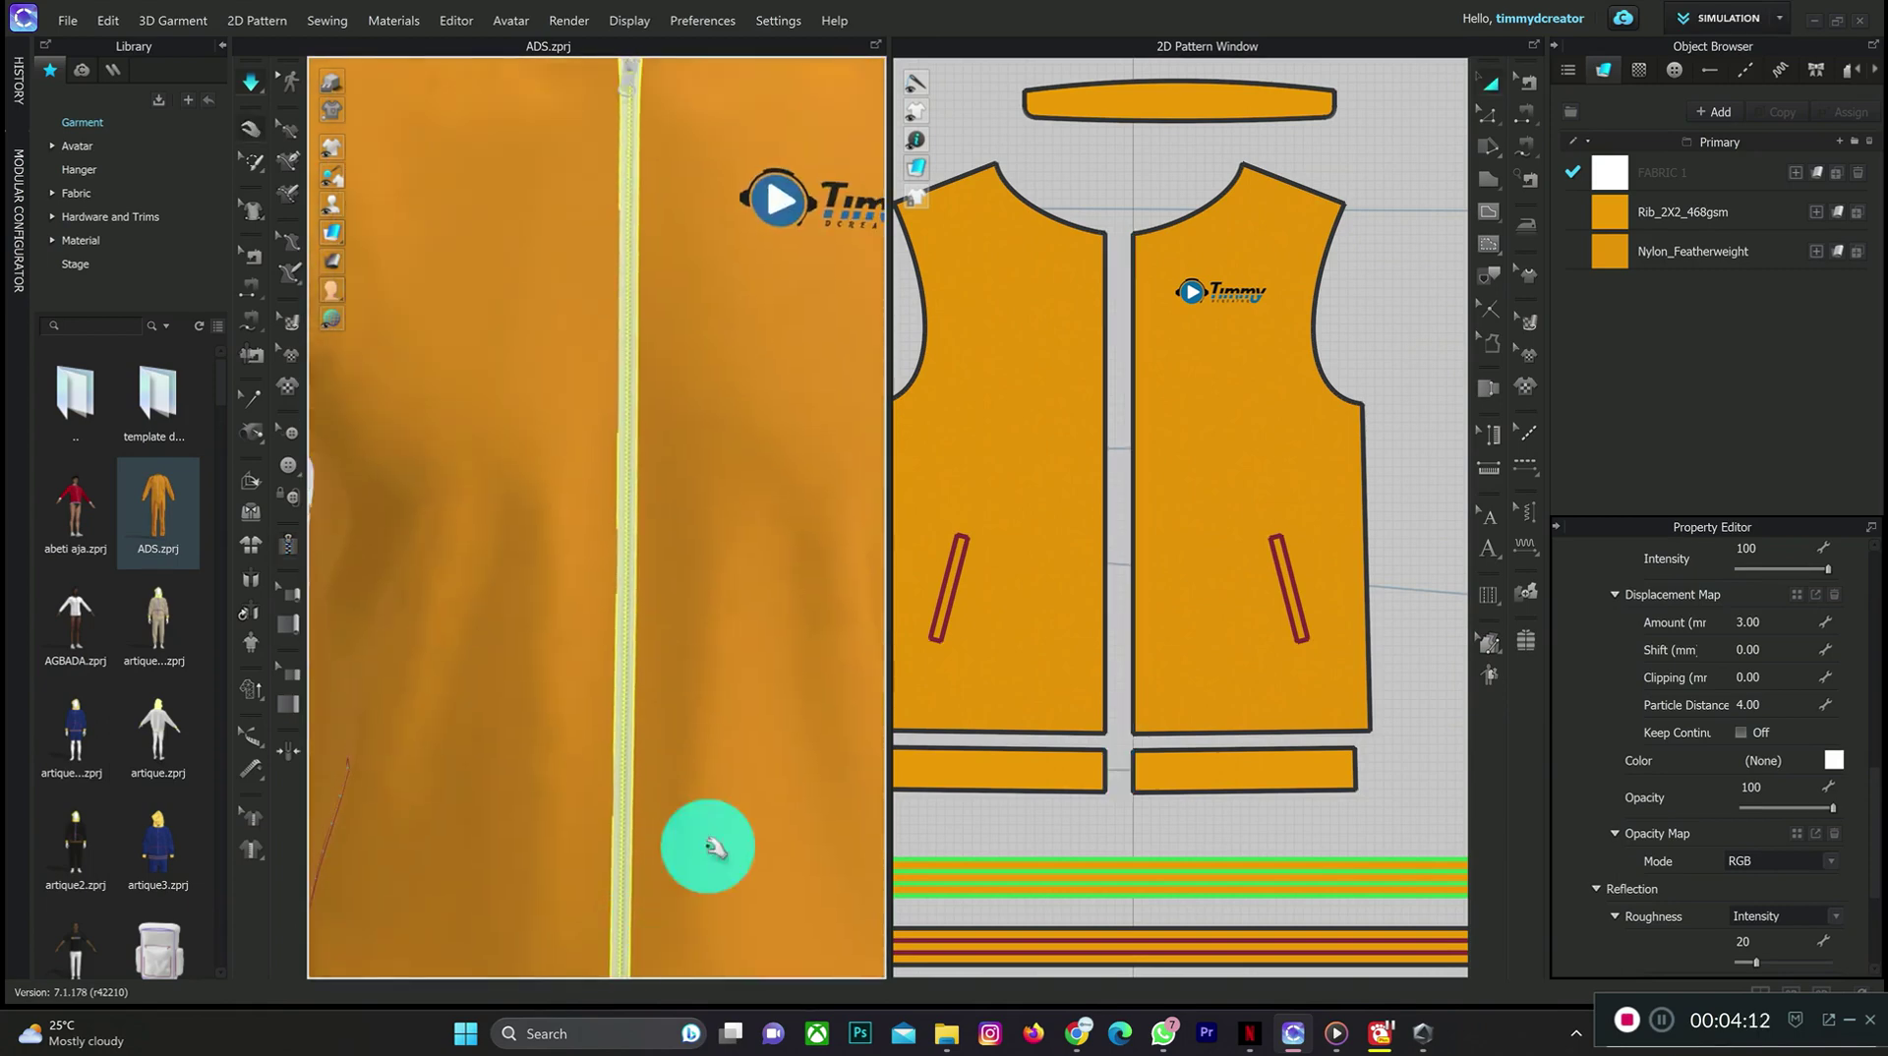
{"action": "middle_click_drag", "start_coordinate": [666, 291], "coordinate": [670, 641]}
{"action": "scroll", "coordinate": [637, 405], "scroll_direction": "up", "scroll_amount": 3}
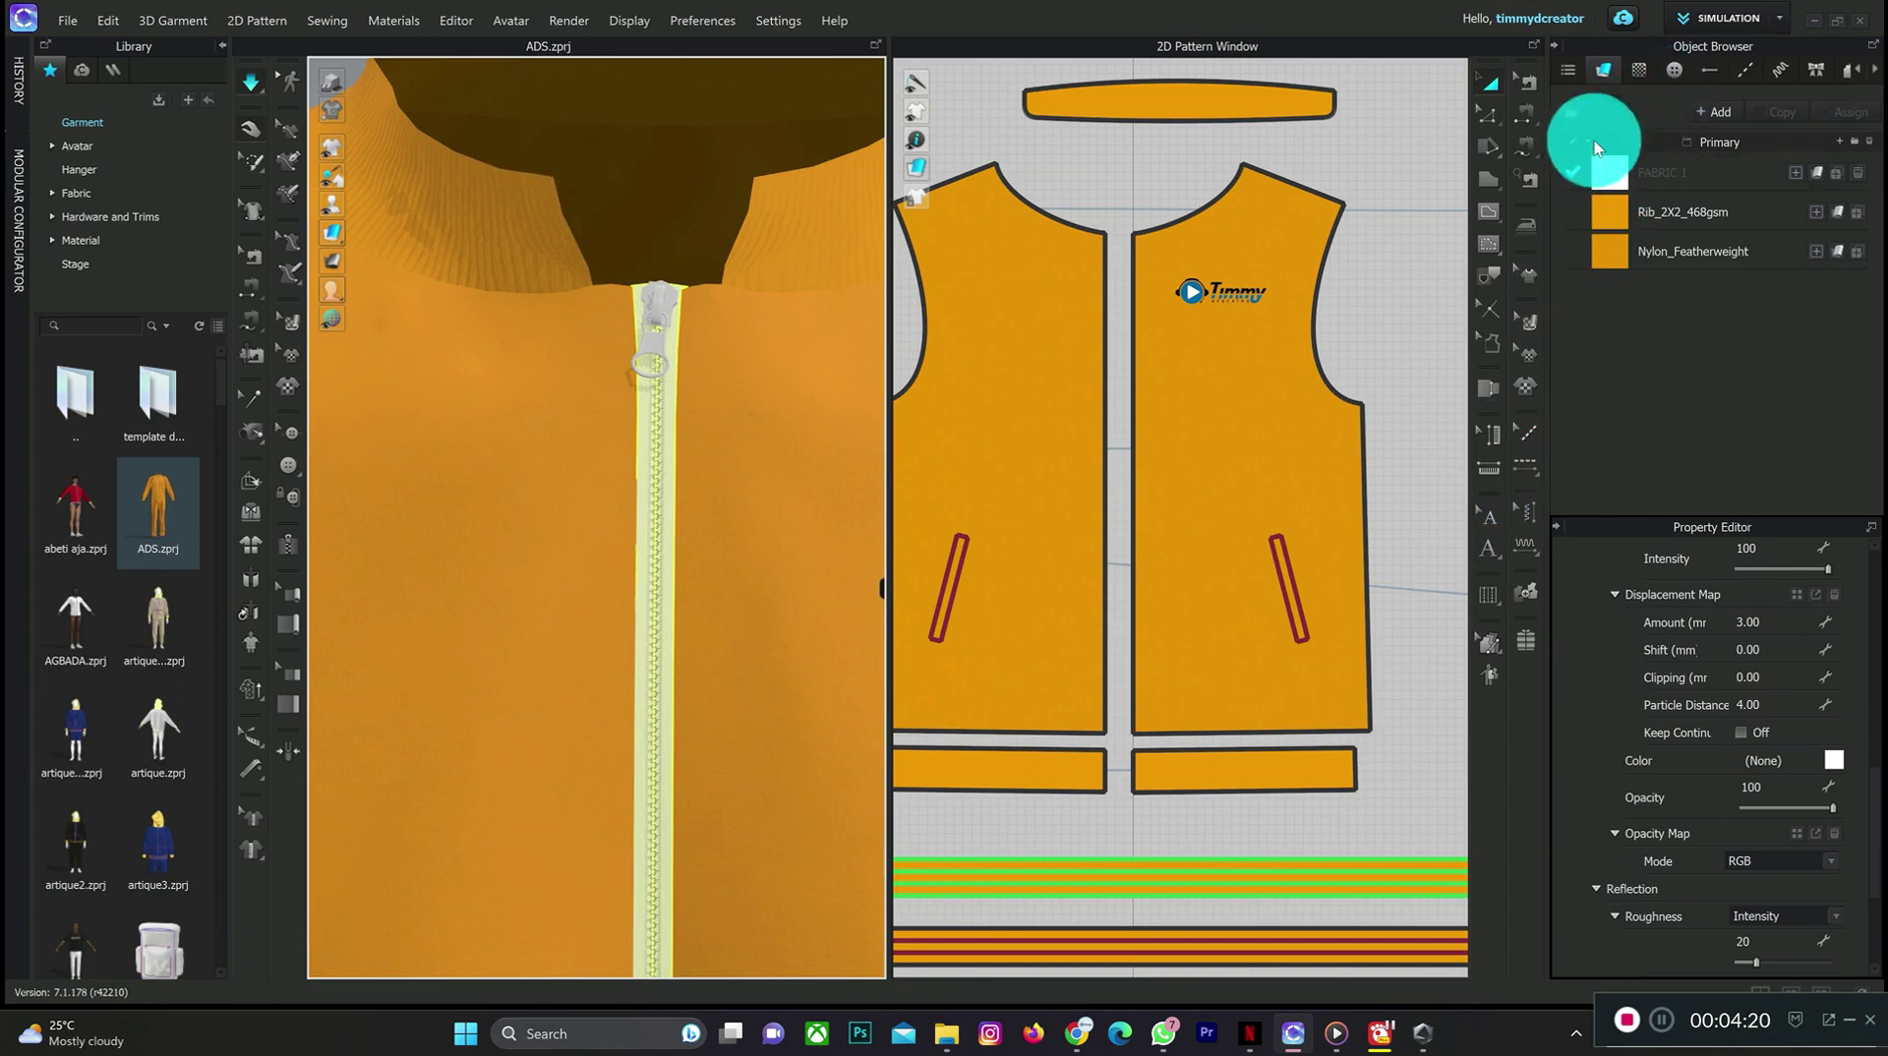
- Select the zipper on the 3D jacket and set the material type of its teeth to Metal
{"action": "left_click", "coordinate": [1269, 566]}
{"action": "scroll", "coordinate": [1685, 716], "scroll_direction": "up", "scroll_amount": 3}
{"action": "left_click", "coordinate": [696, 343]}
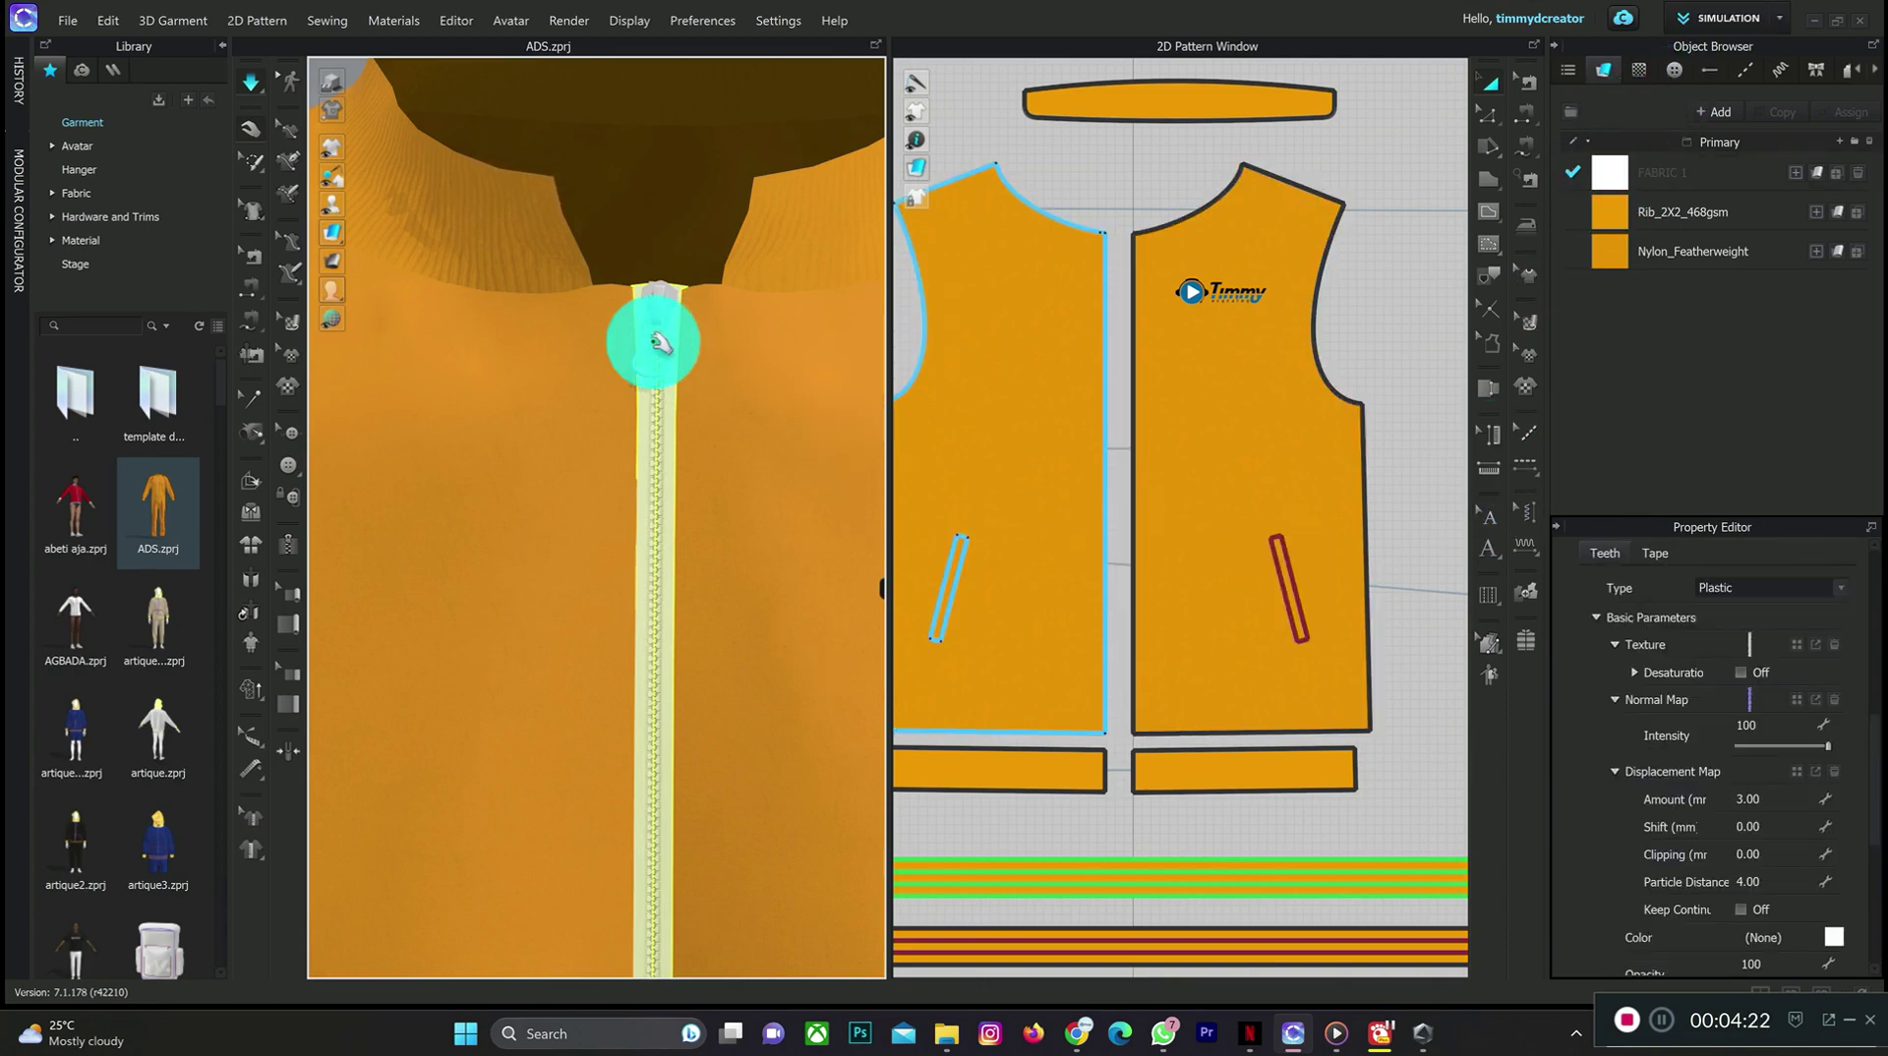
{"action": "double_click", "coordinate": [659, 336]}
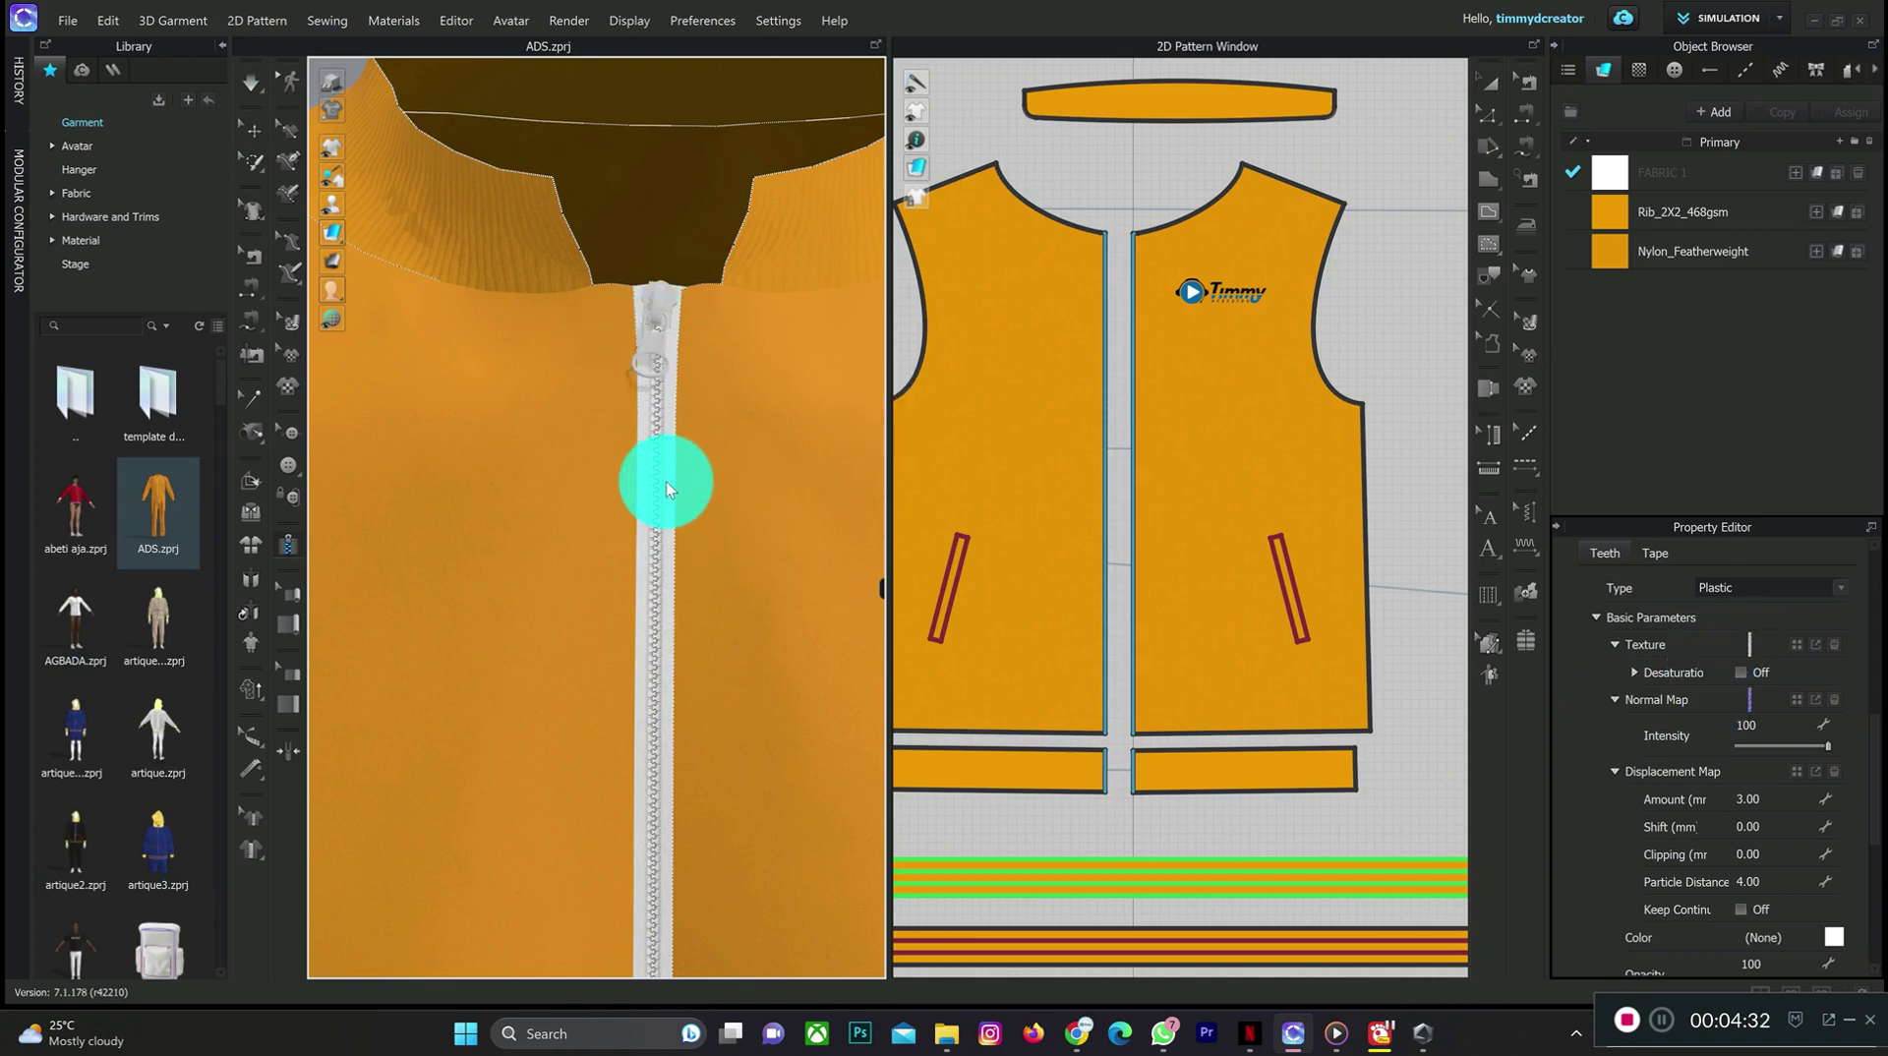
{"action": "left_click", "coordinate": [254, 128]}
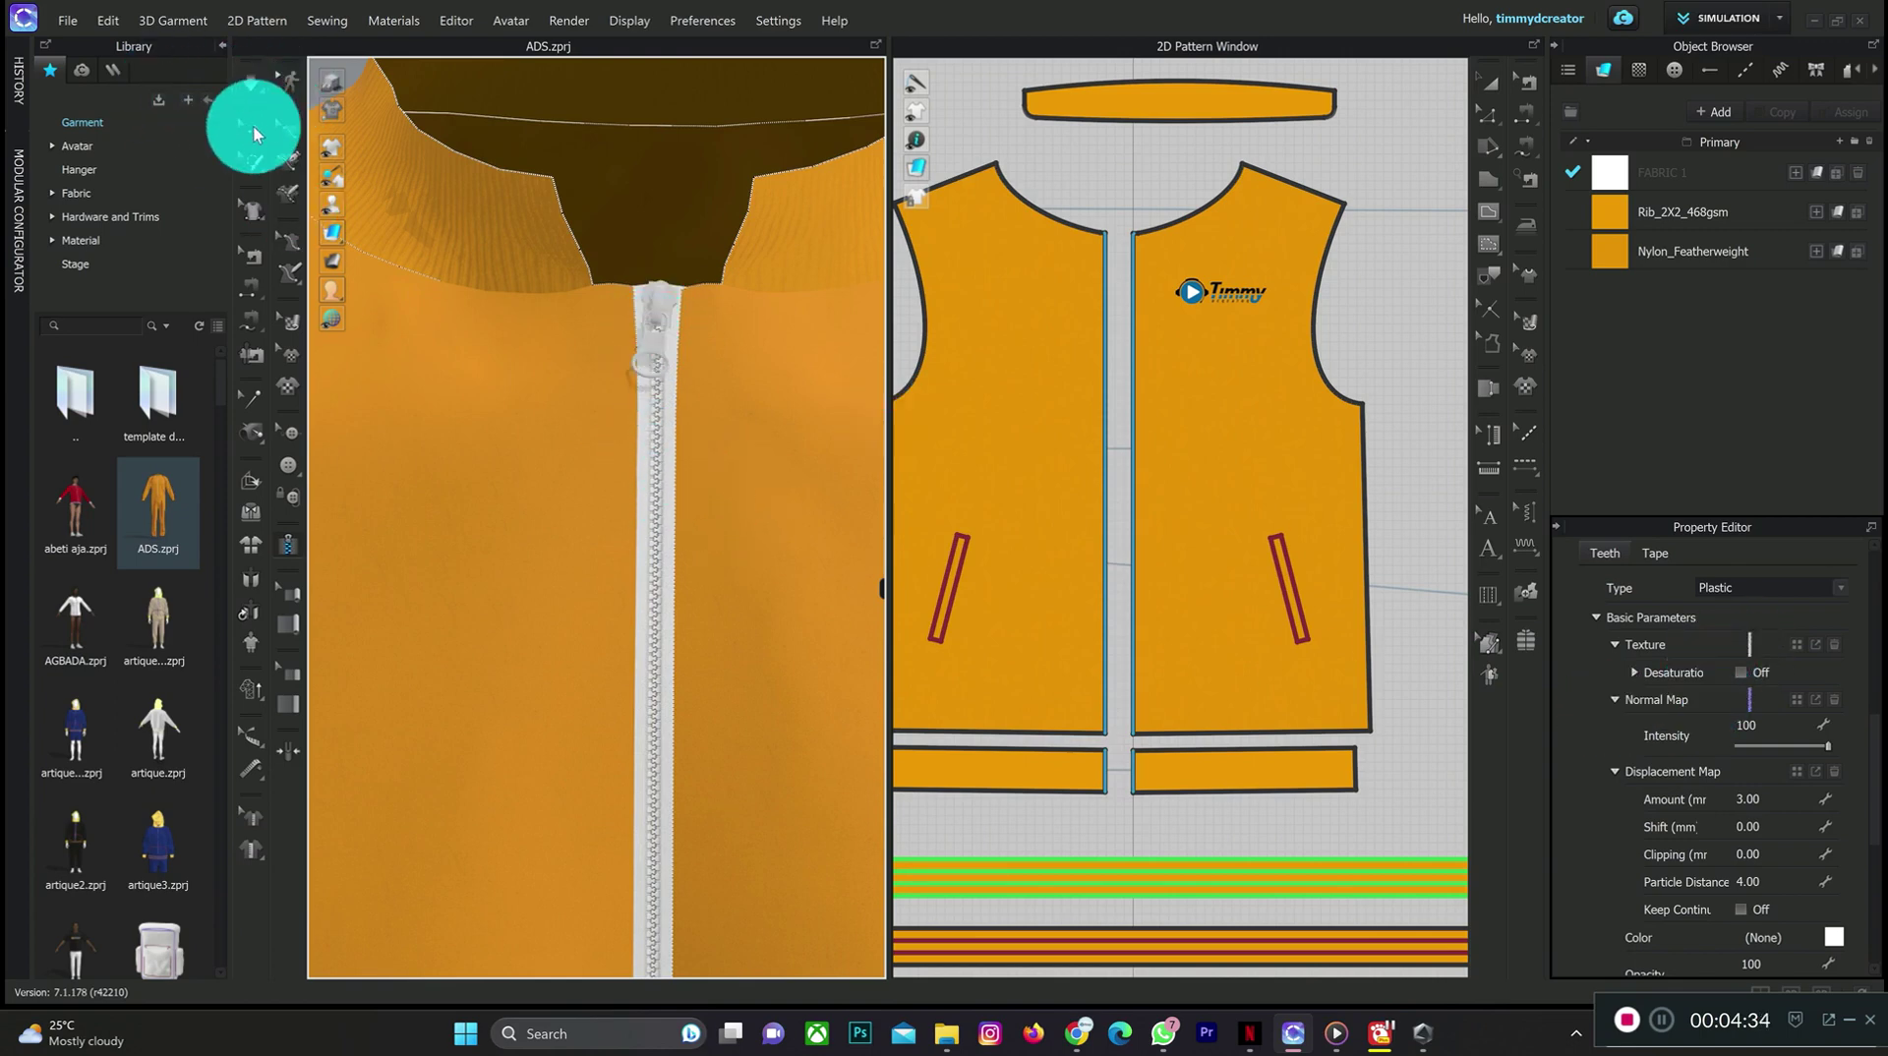
{"action": "left_click", "coordinate": [640, 382]}
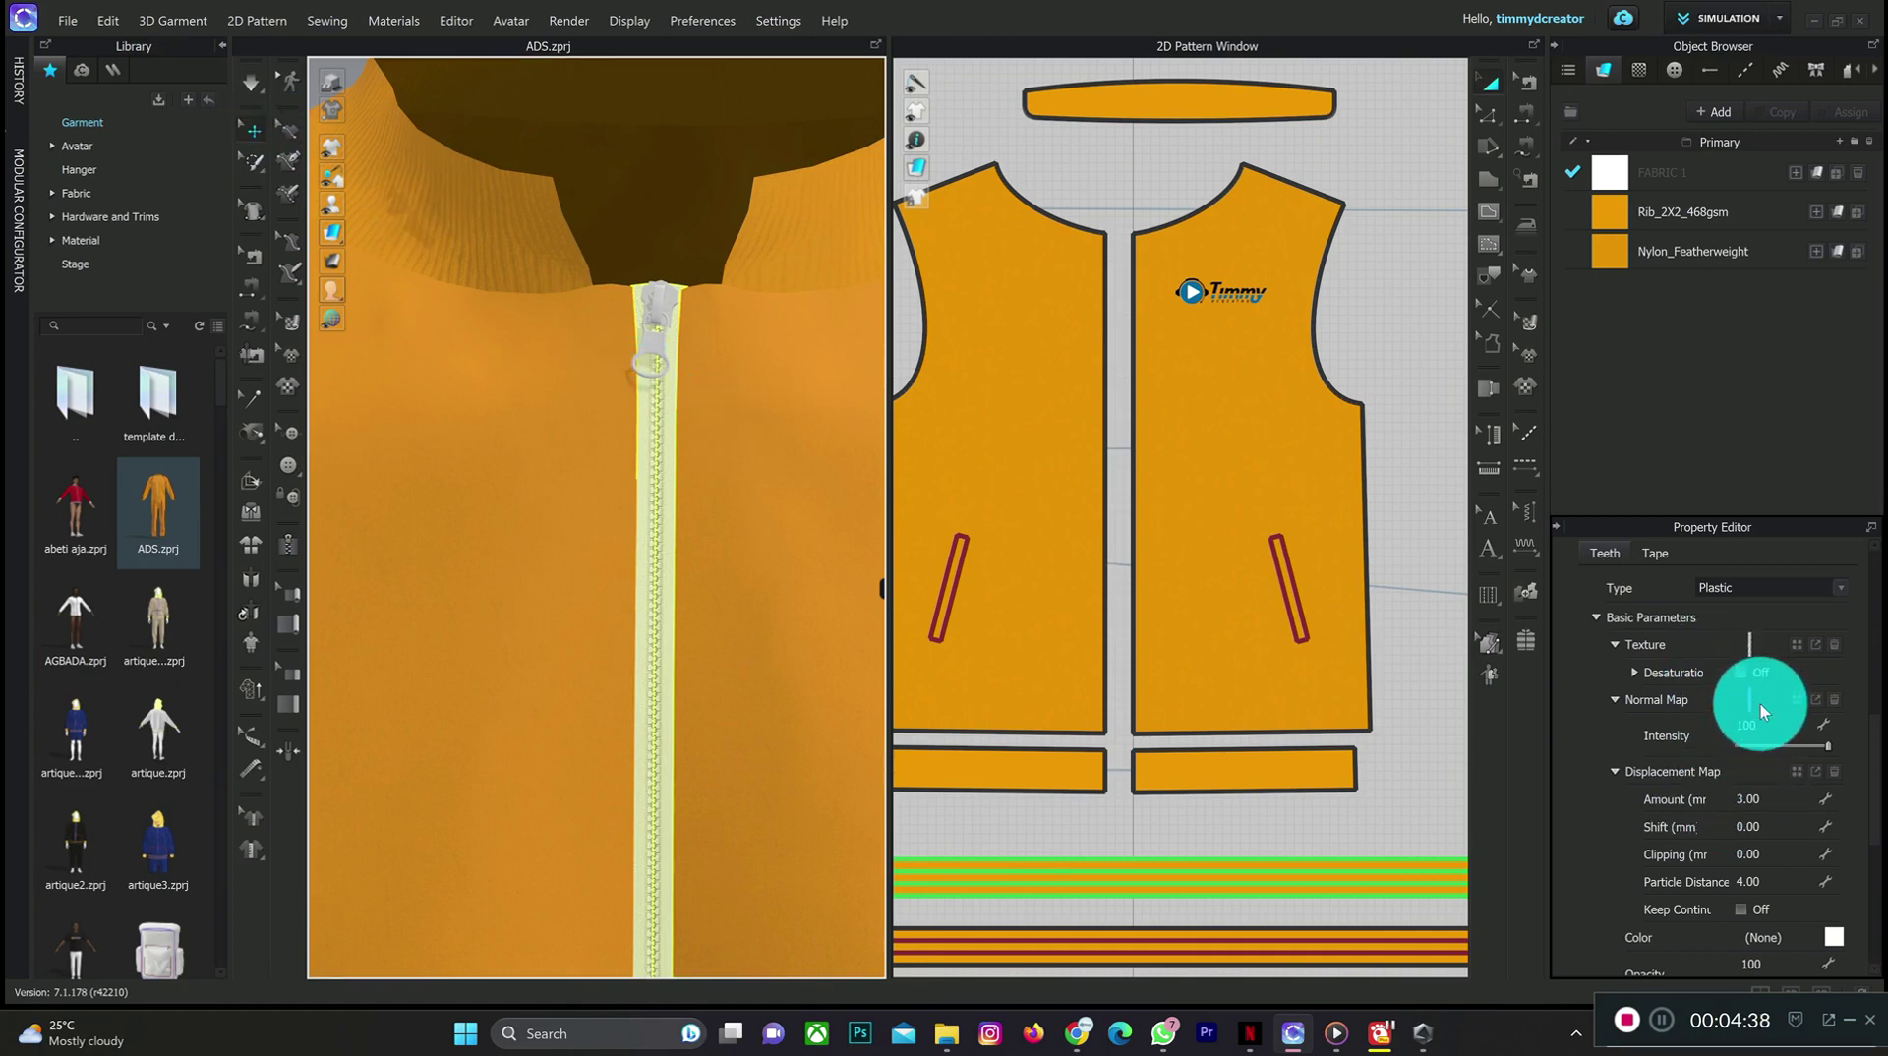
{"action": "scroll", "coordinate": [1762, 704], "scroll_direction": "up", "scroll_amount": 3}
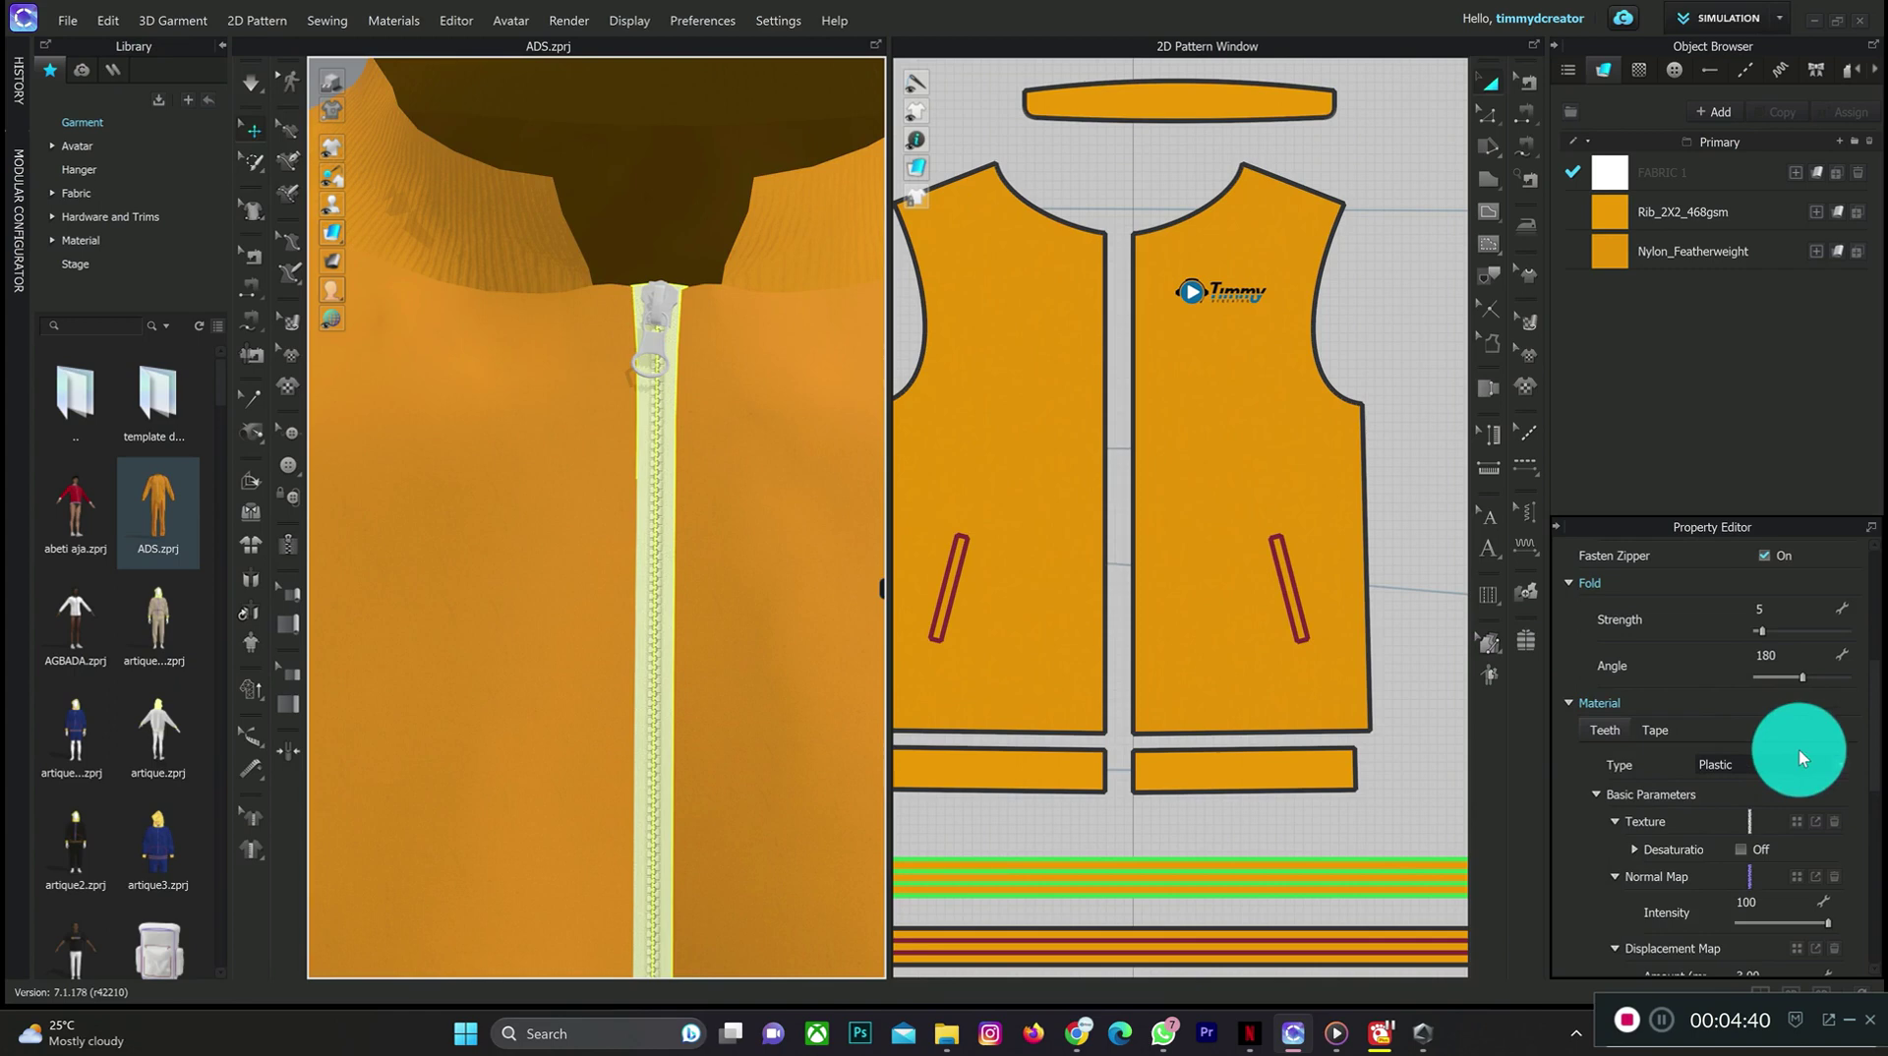
{"action": "left_click", "coordinate": [1840, 766]}
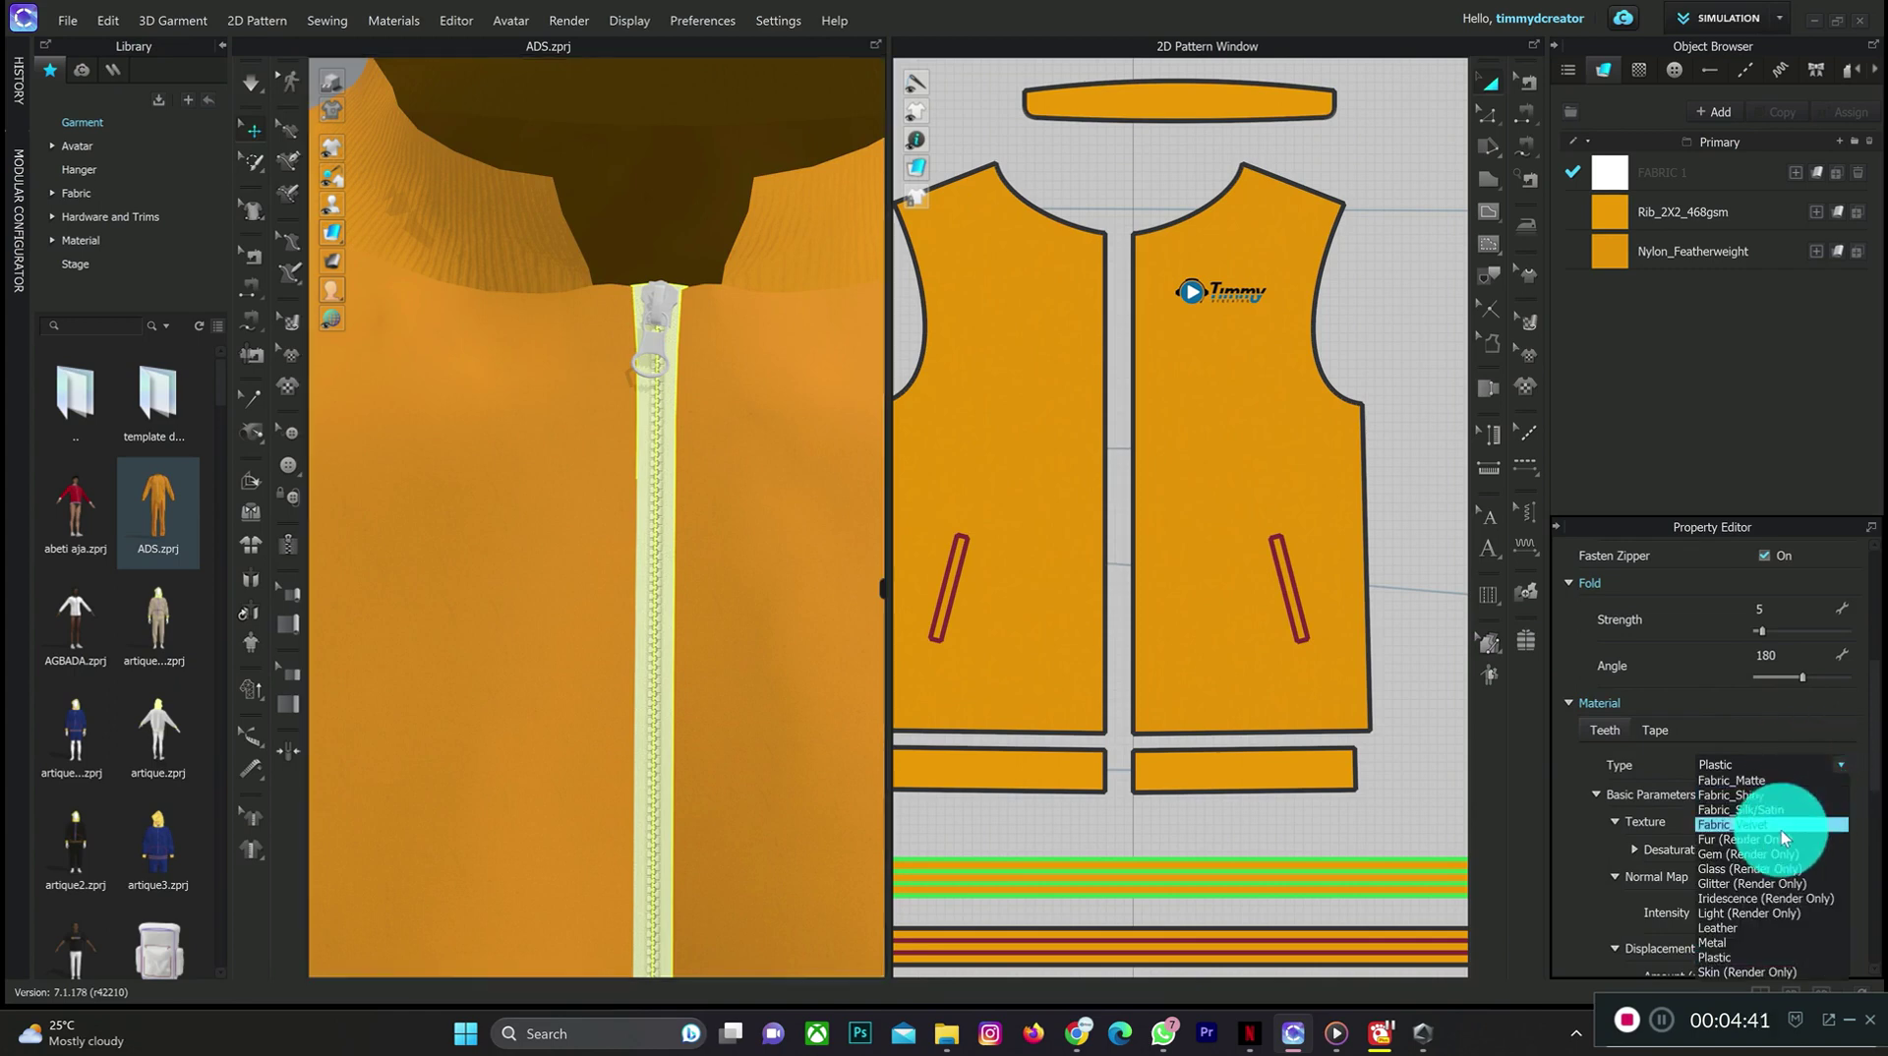
{"action": "left_click", "coordinate": [1737, 944]}
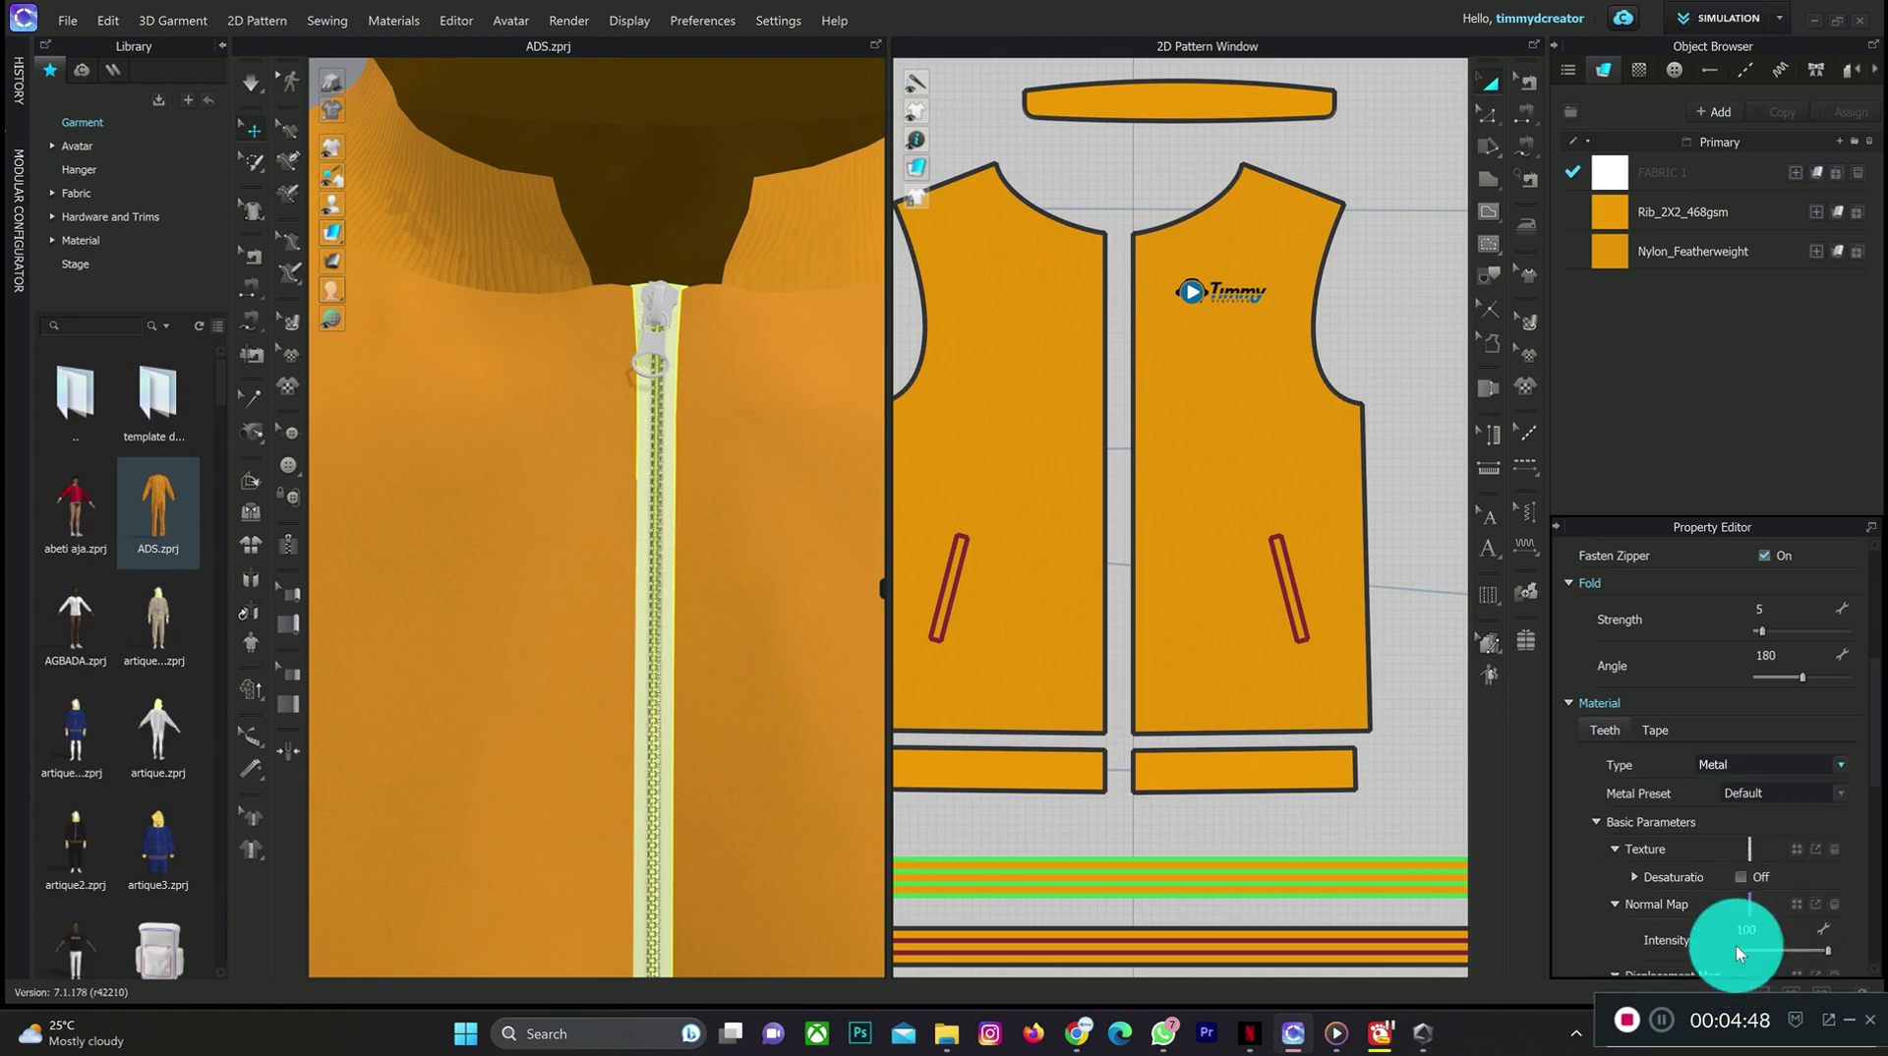
- Set the material type of the zipper's tape to Metal
{"action": "scroll", "coordinate": [684, 447], "scroll_direction": "up", "scroll_amount": 5}
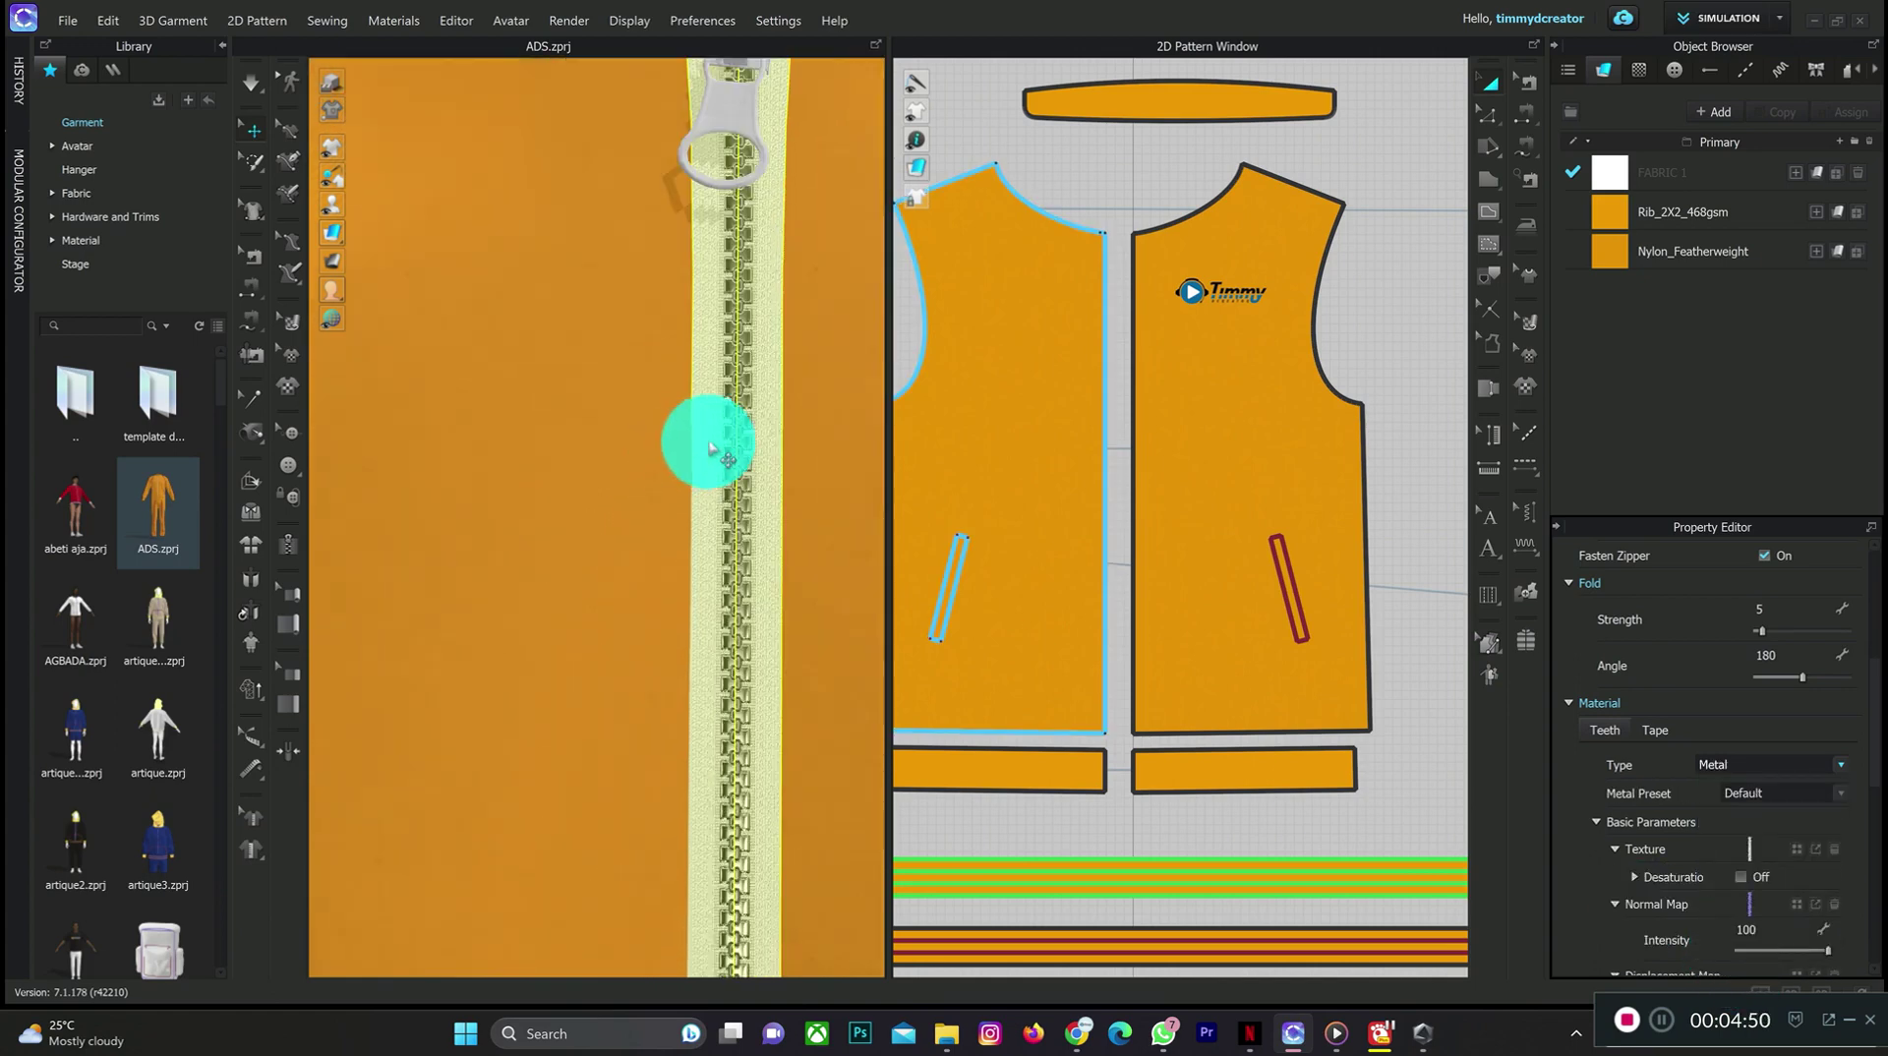
{"action": "left_click", "coordinate": [772, 433]}
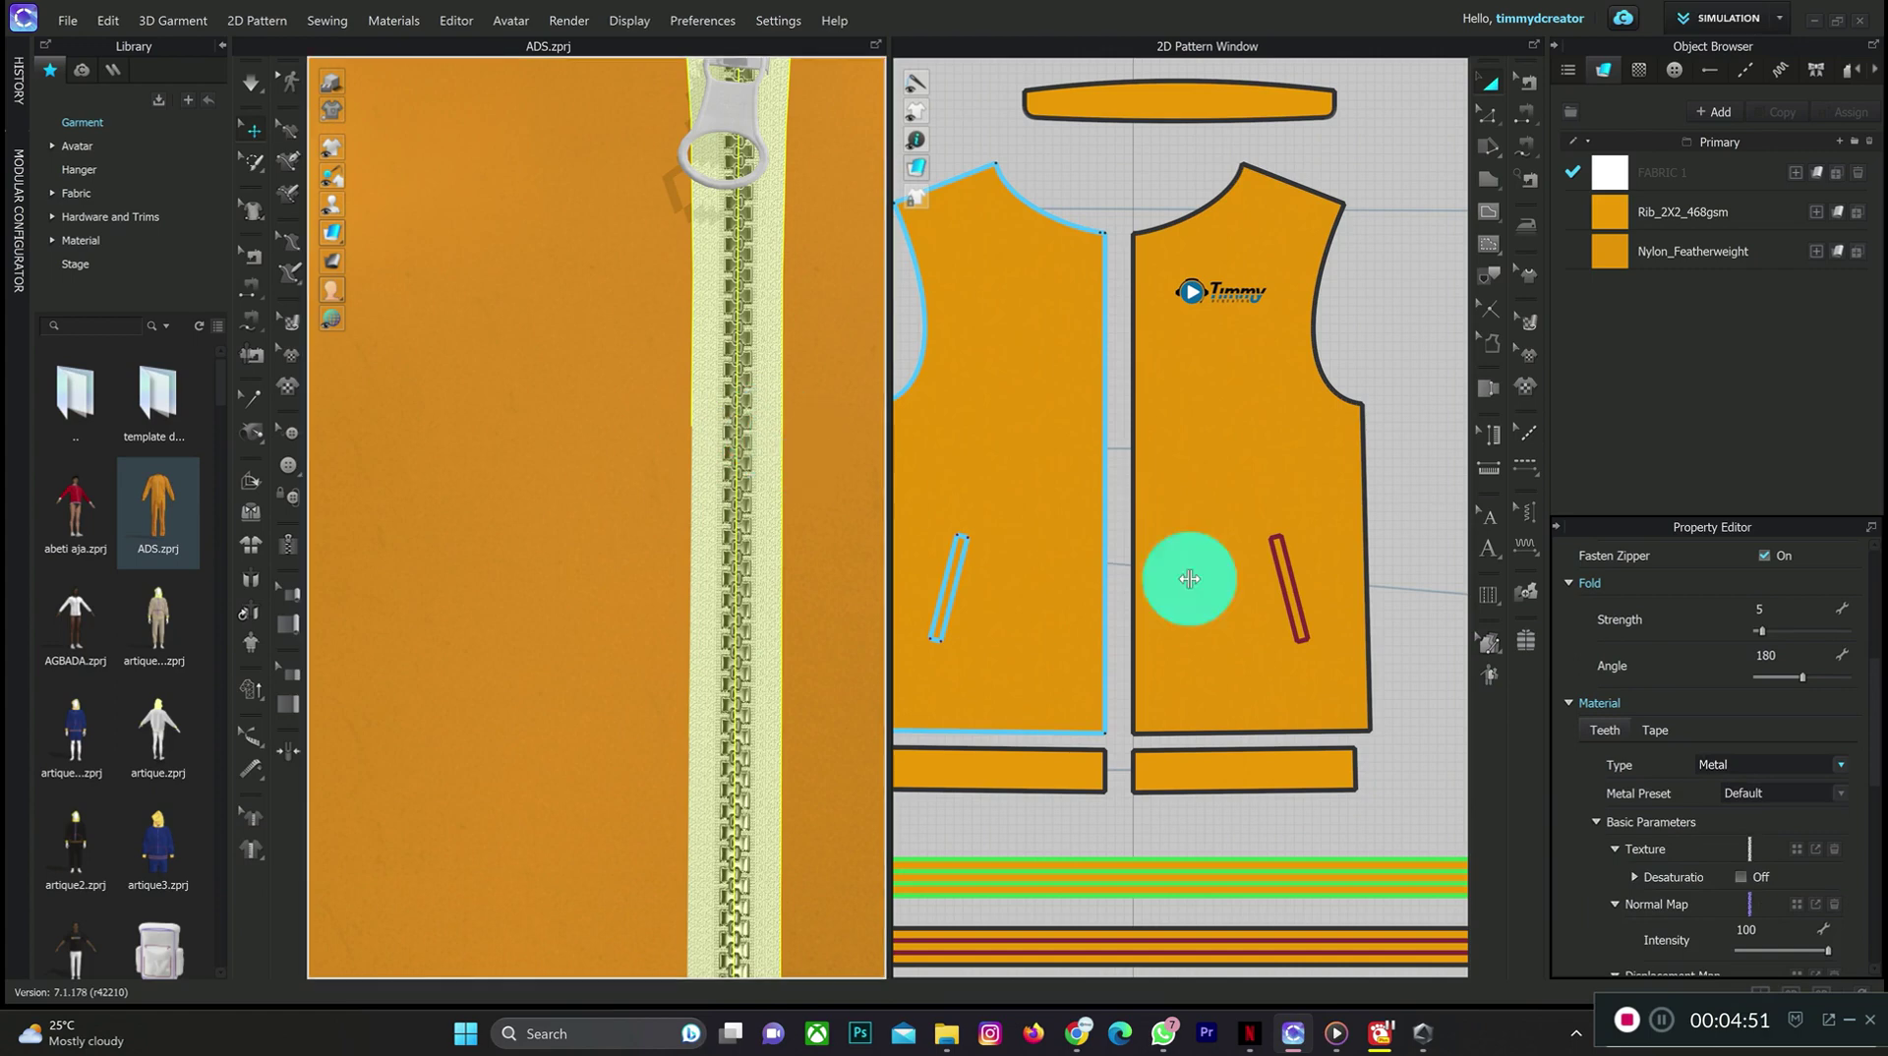
{"action": "left_click", "coordinate": [1650, 730]}
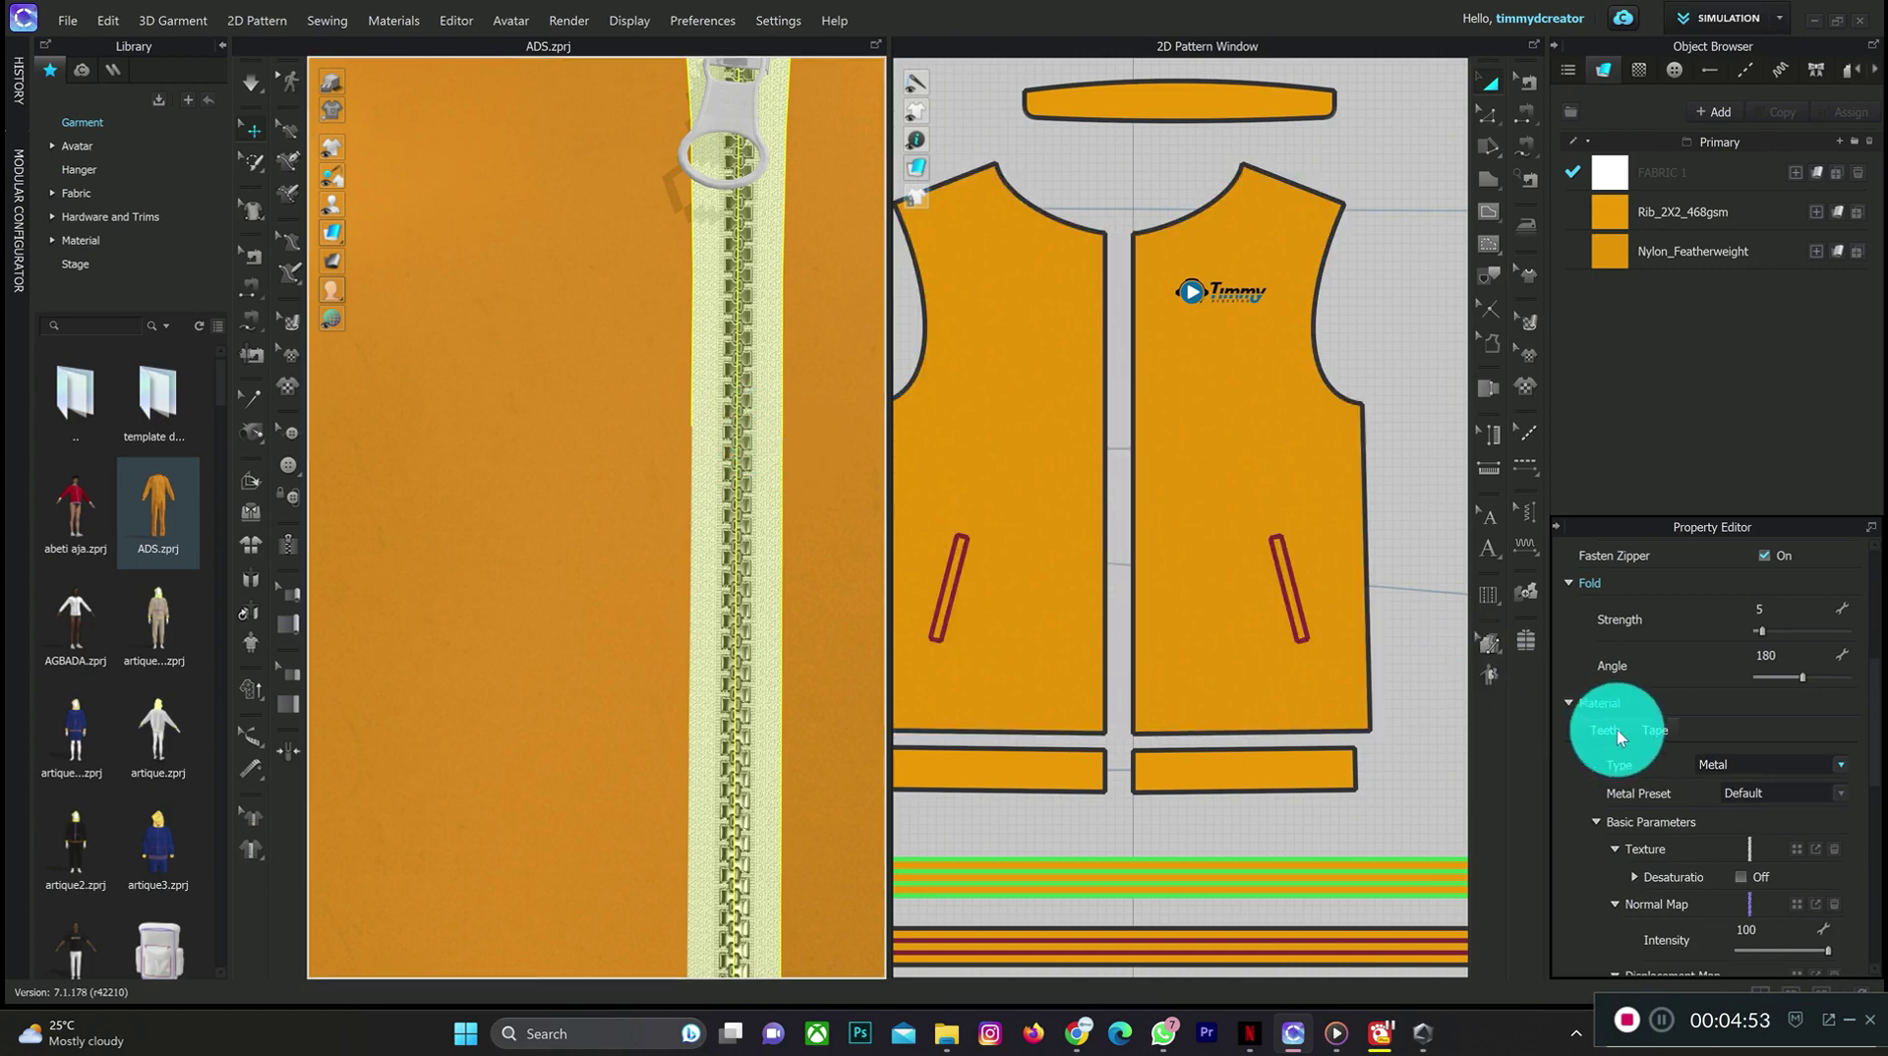
{"action": "left_click", "coordinate": [737, 582]}
{"action": "scroll", "coordinate": [1821, 863], "scroll_direction": "down", "scroll_amount": 3}
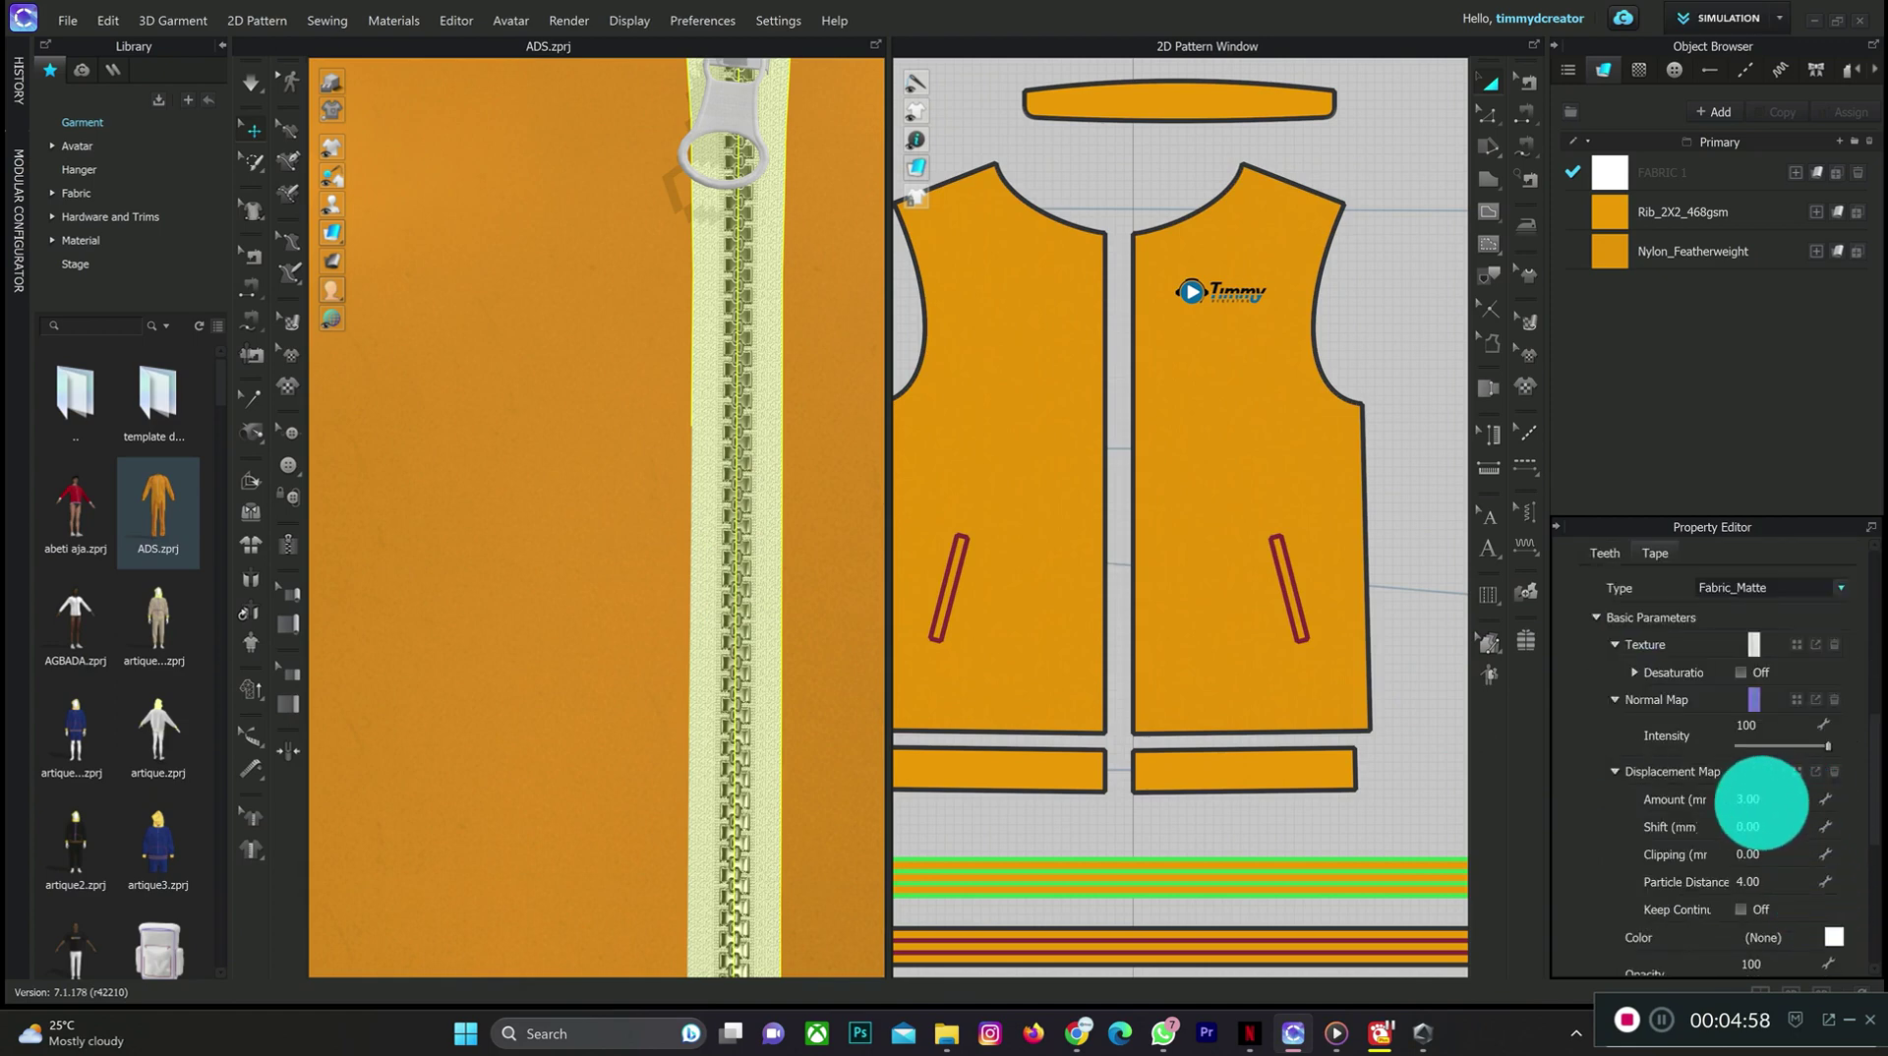
{"action": "left_click", "coordinate": [1839, 590]}
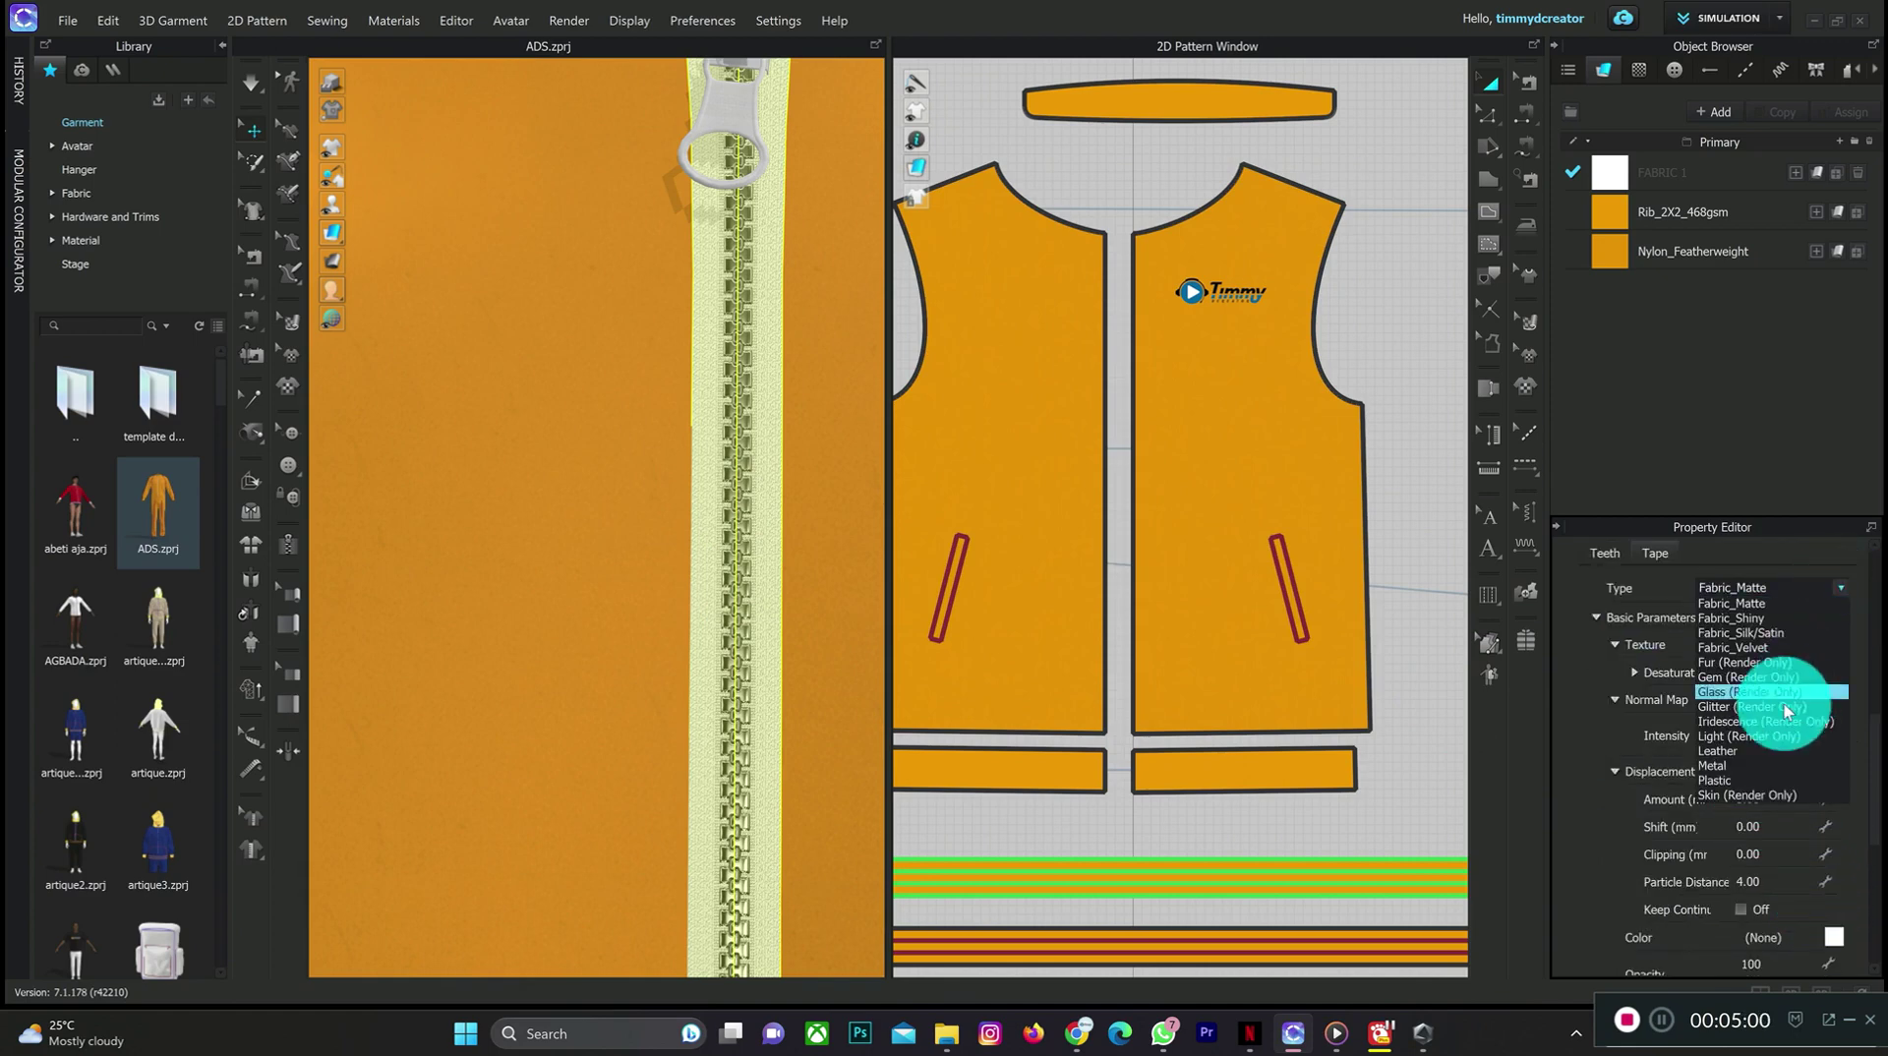
{"action": "left_click", "coordinate": [1743, 765]}
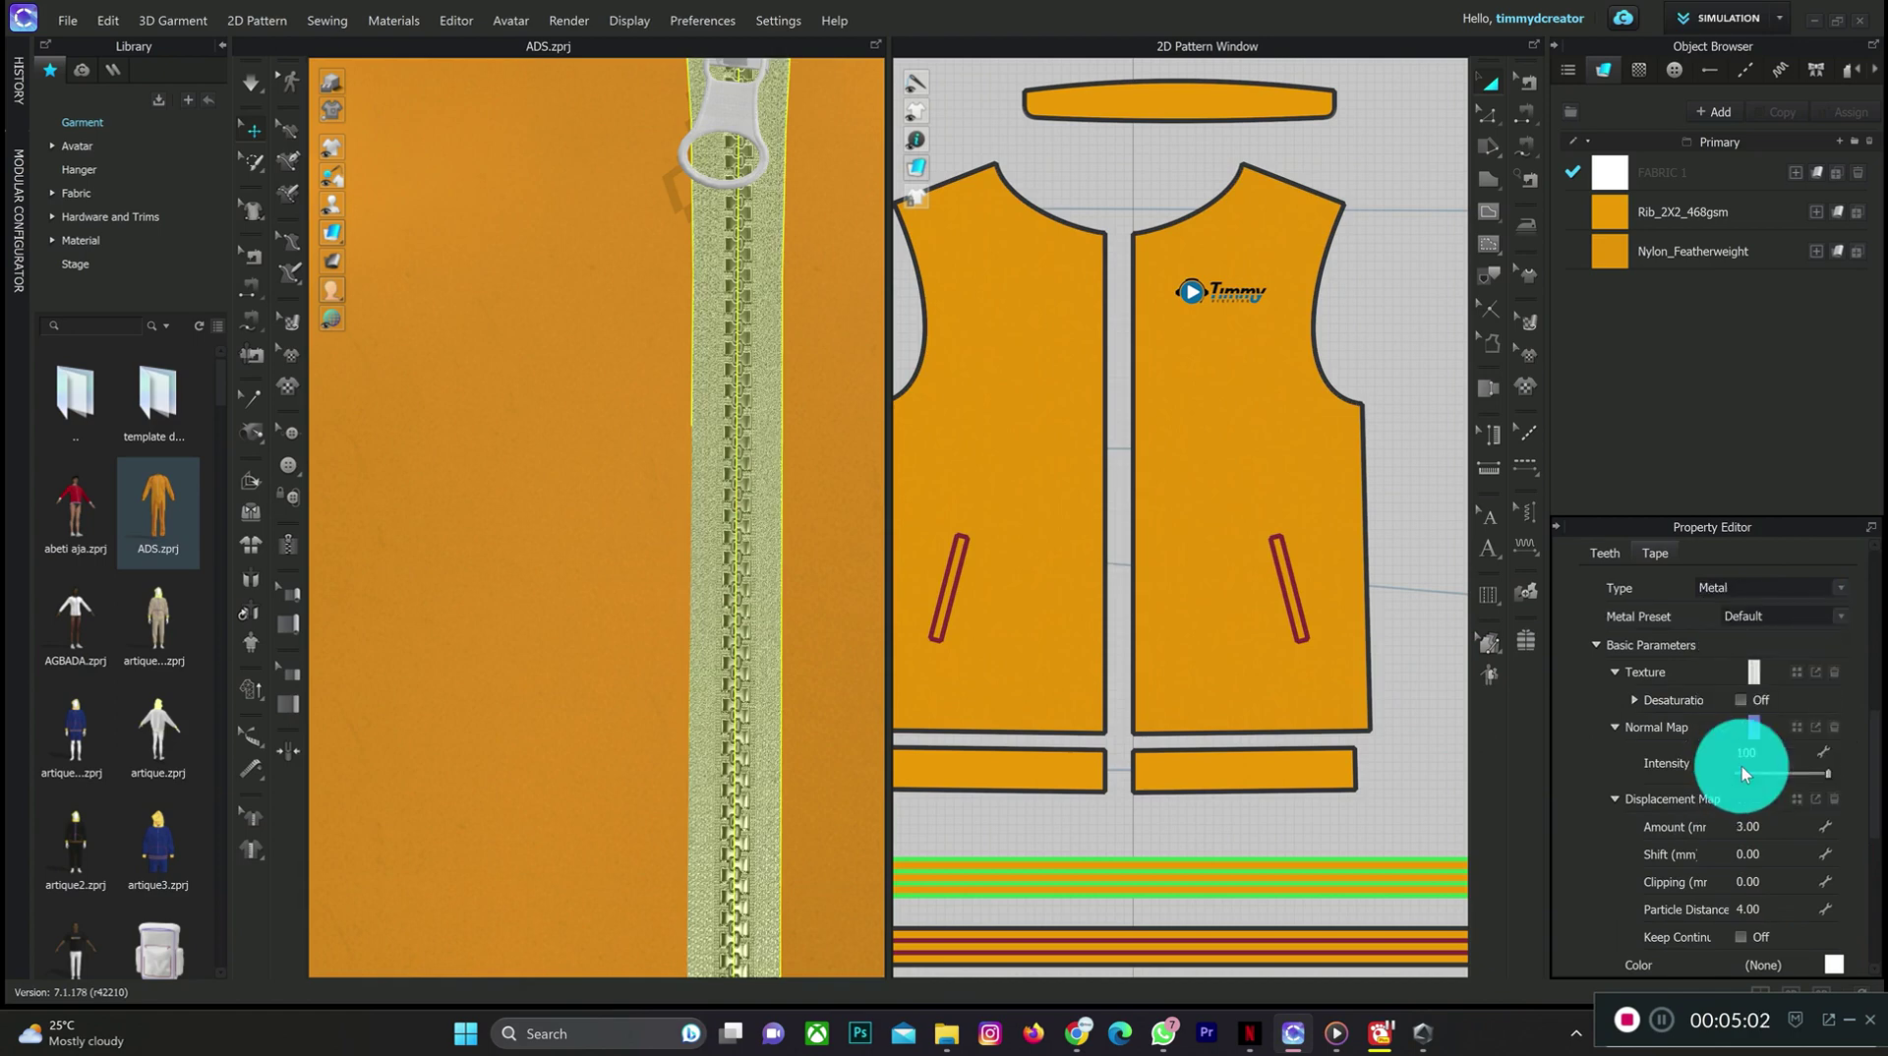
- Change the zipper tape's color to the orange swatch F89900
{"action": "scroll", "coordinate": [1828, 866], "scroll_direction": "down", "scroll_amount": 2}
{"action": "left_click", "coordinate": [1833, 848]}
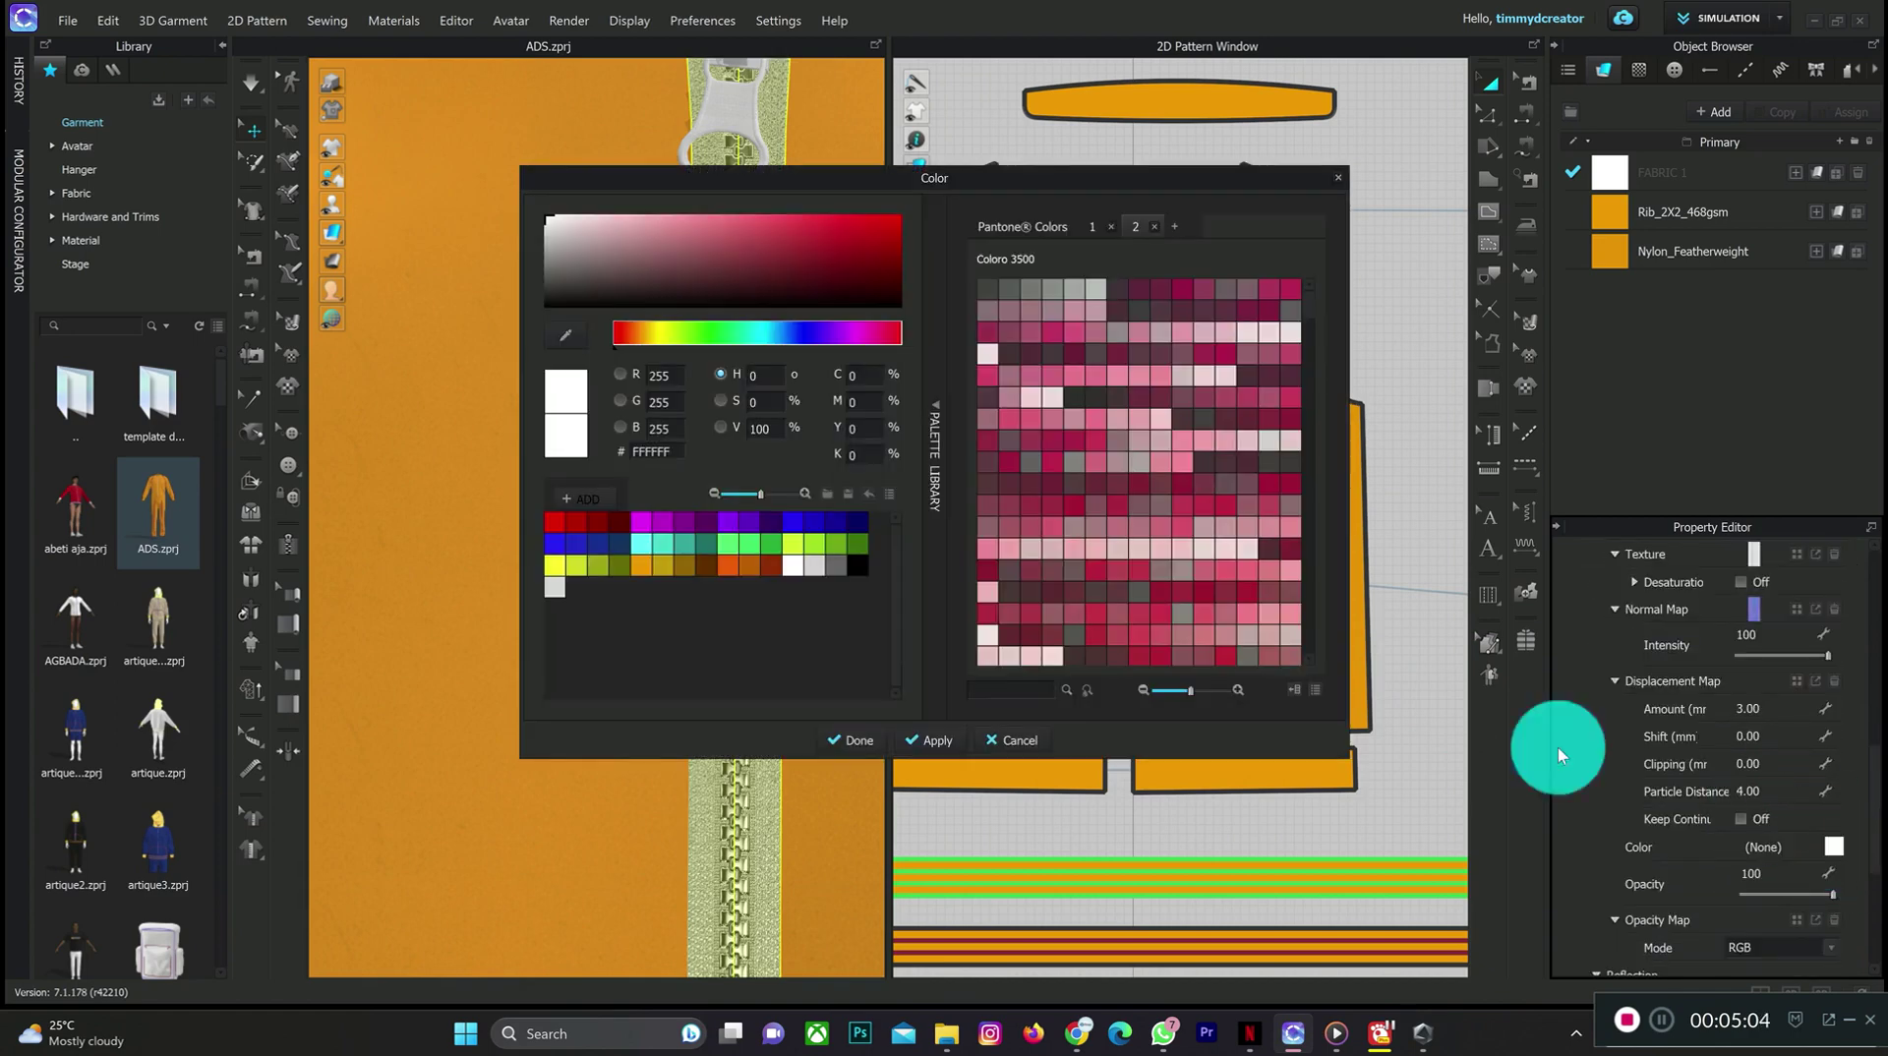
{"action": "left_click", "coordinate": [639, 566]}
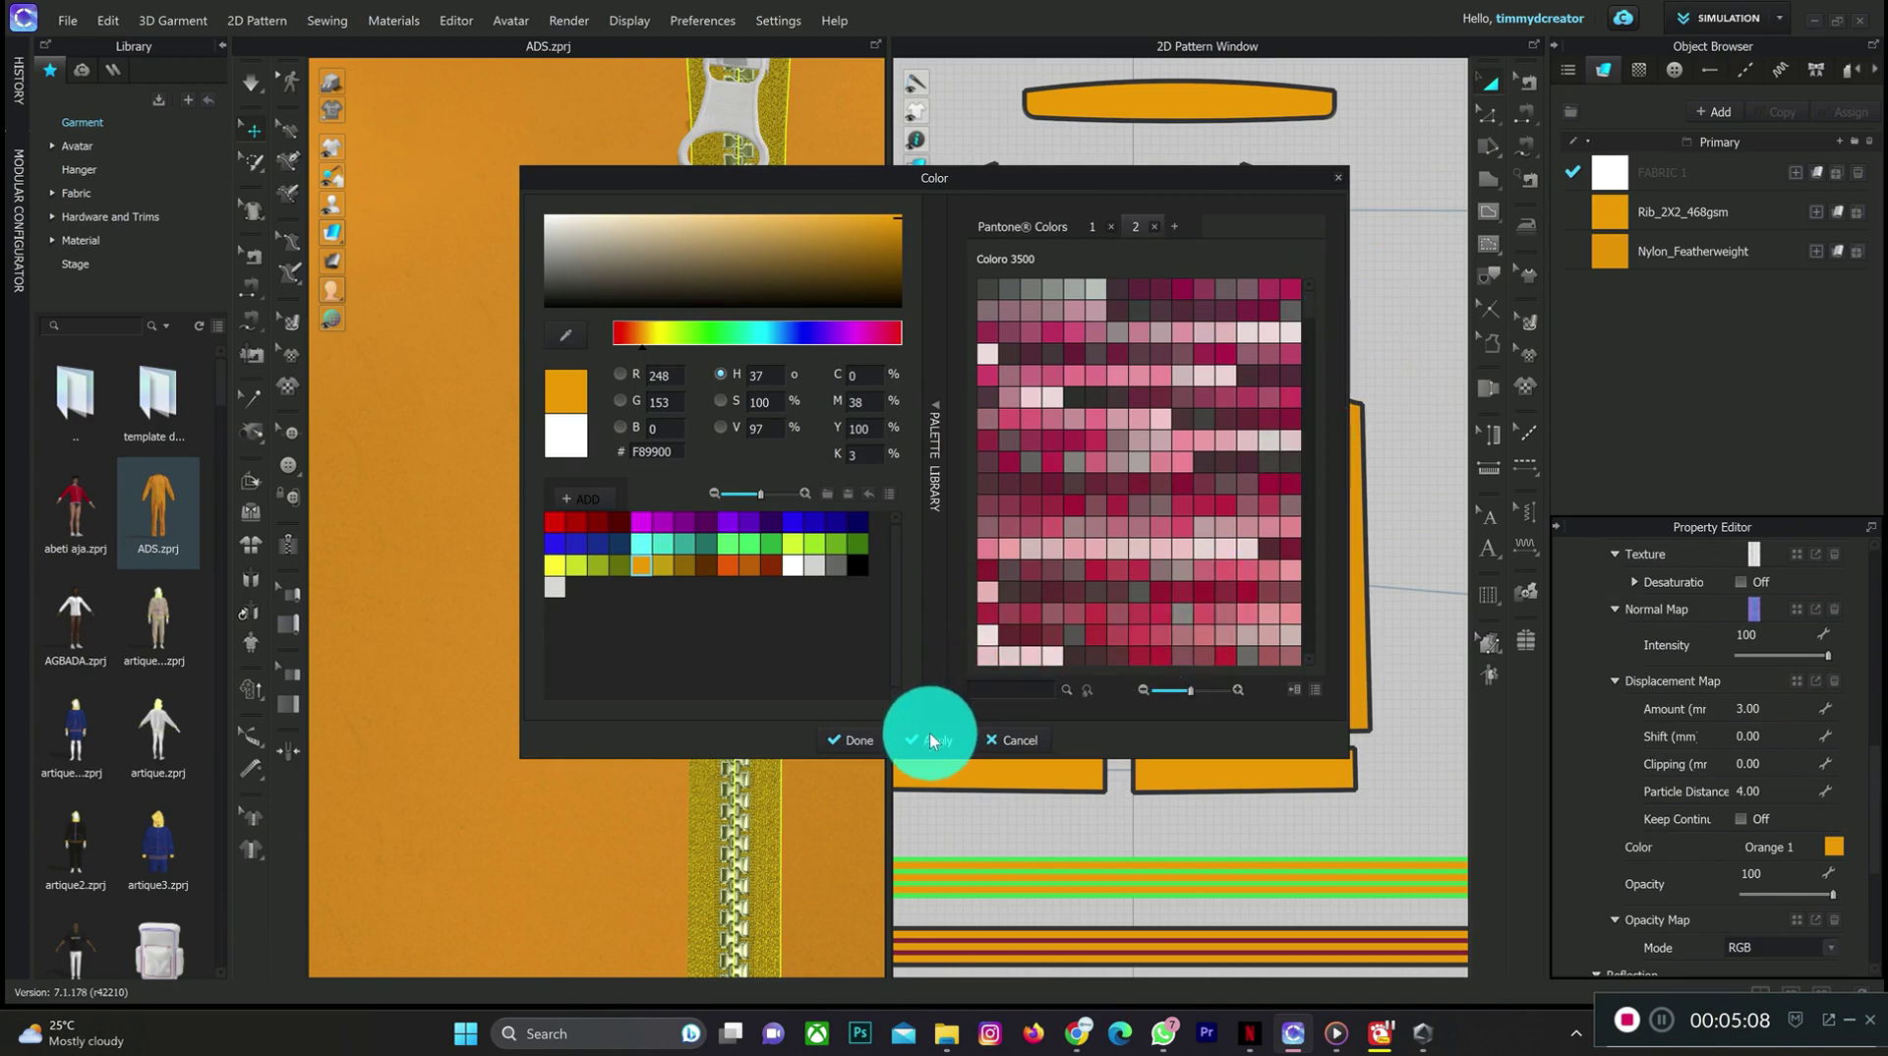
{"action": "left_click", "coordinate": [846, 741]}
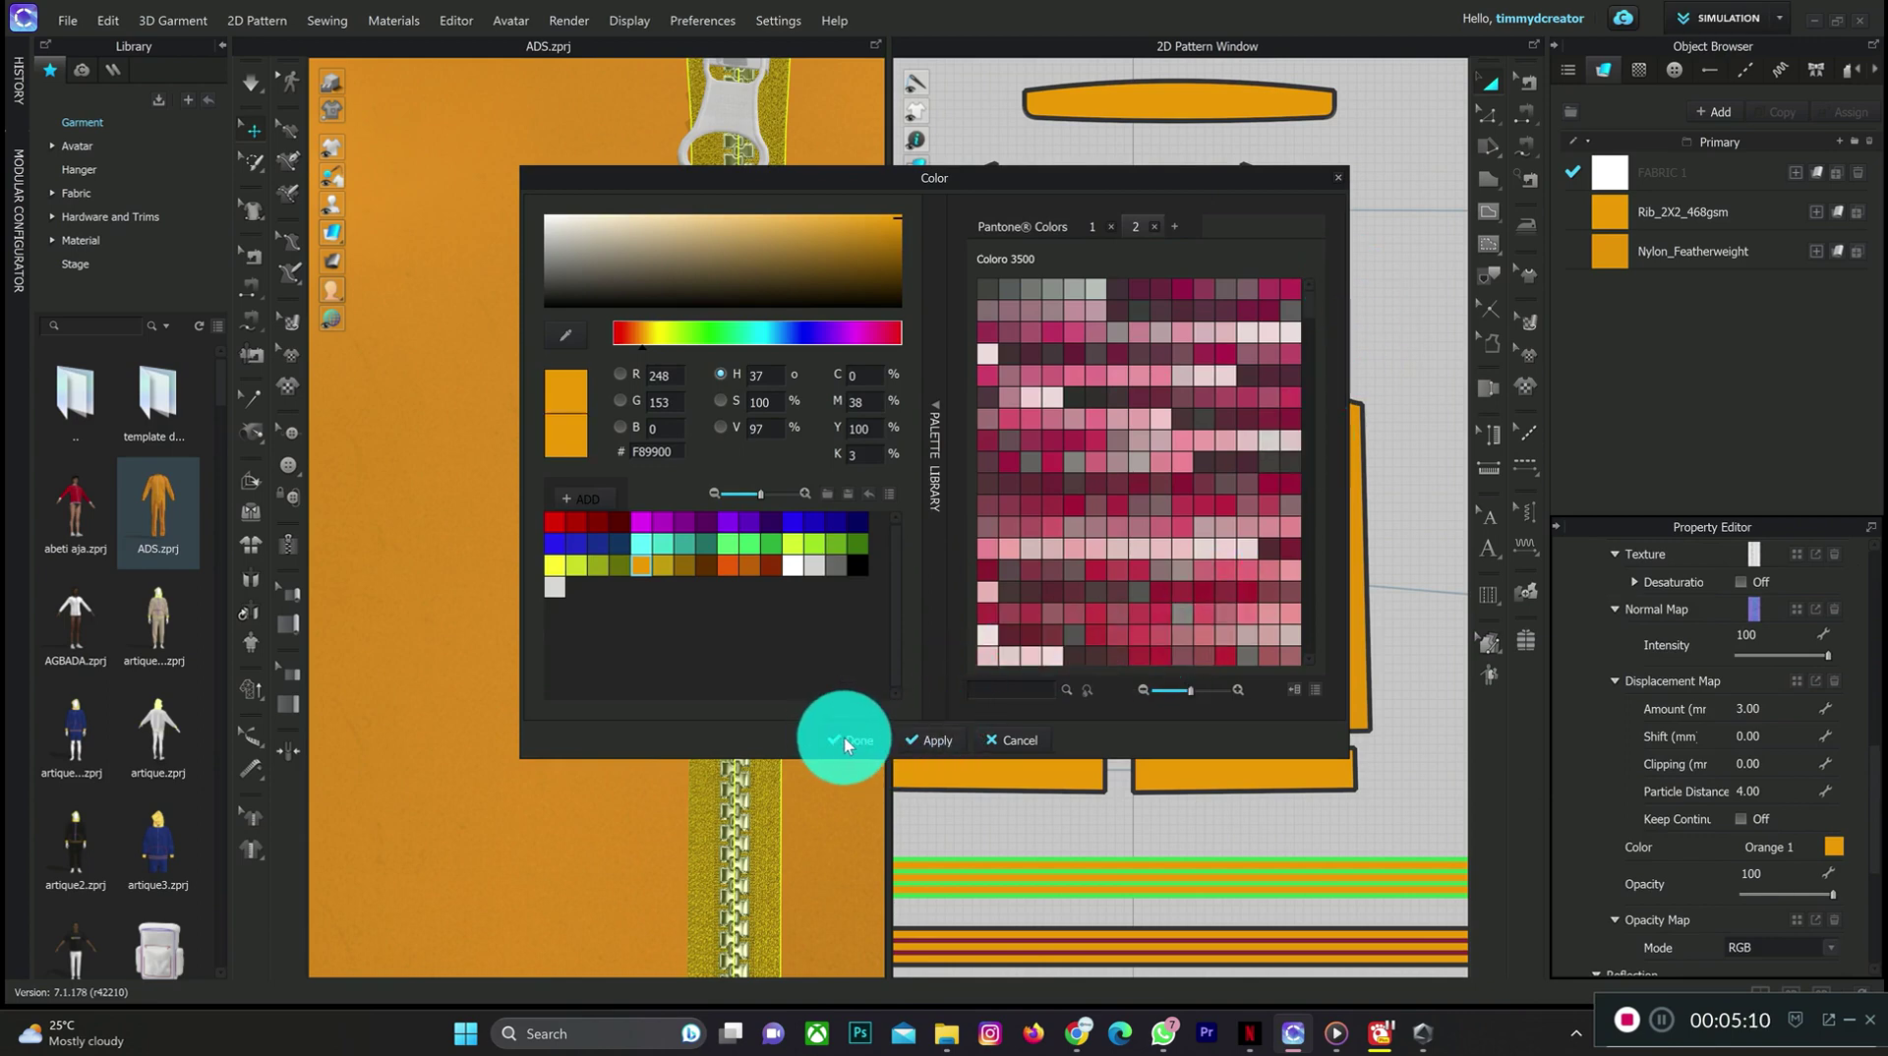
- Select the zipper slider at the jacket's neckline and change its puller to the long paddle shape with a rounded end
{"action": "scroll", "coordinate": [746, 567], "scroll_direction": "down", "scroll_amount": 5}
{"action": "left_click_drag", "start_coordinate": [658, 287], "coordinate": [669, 272]}
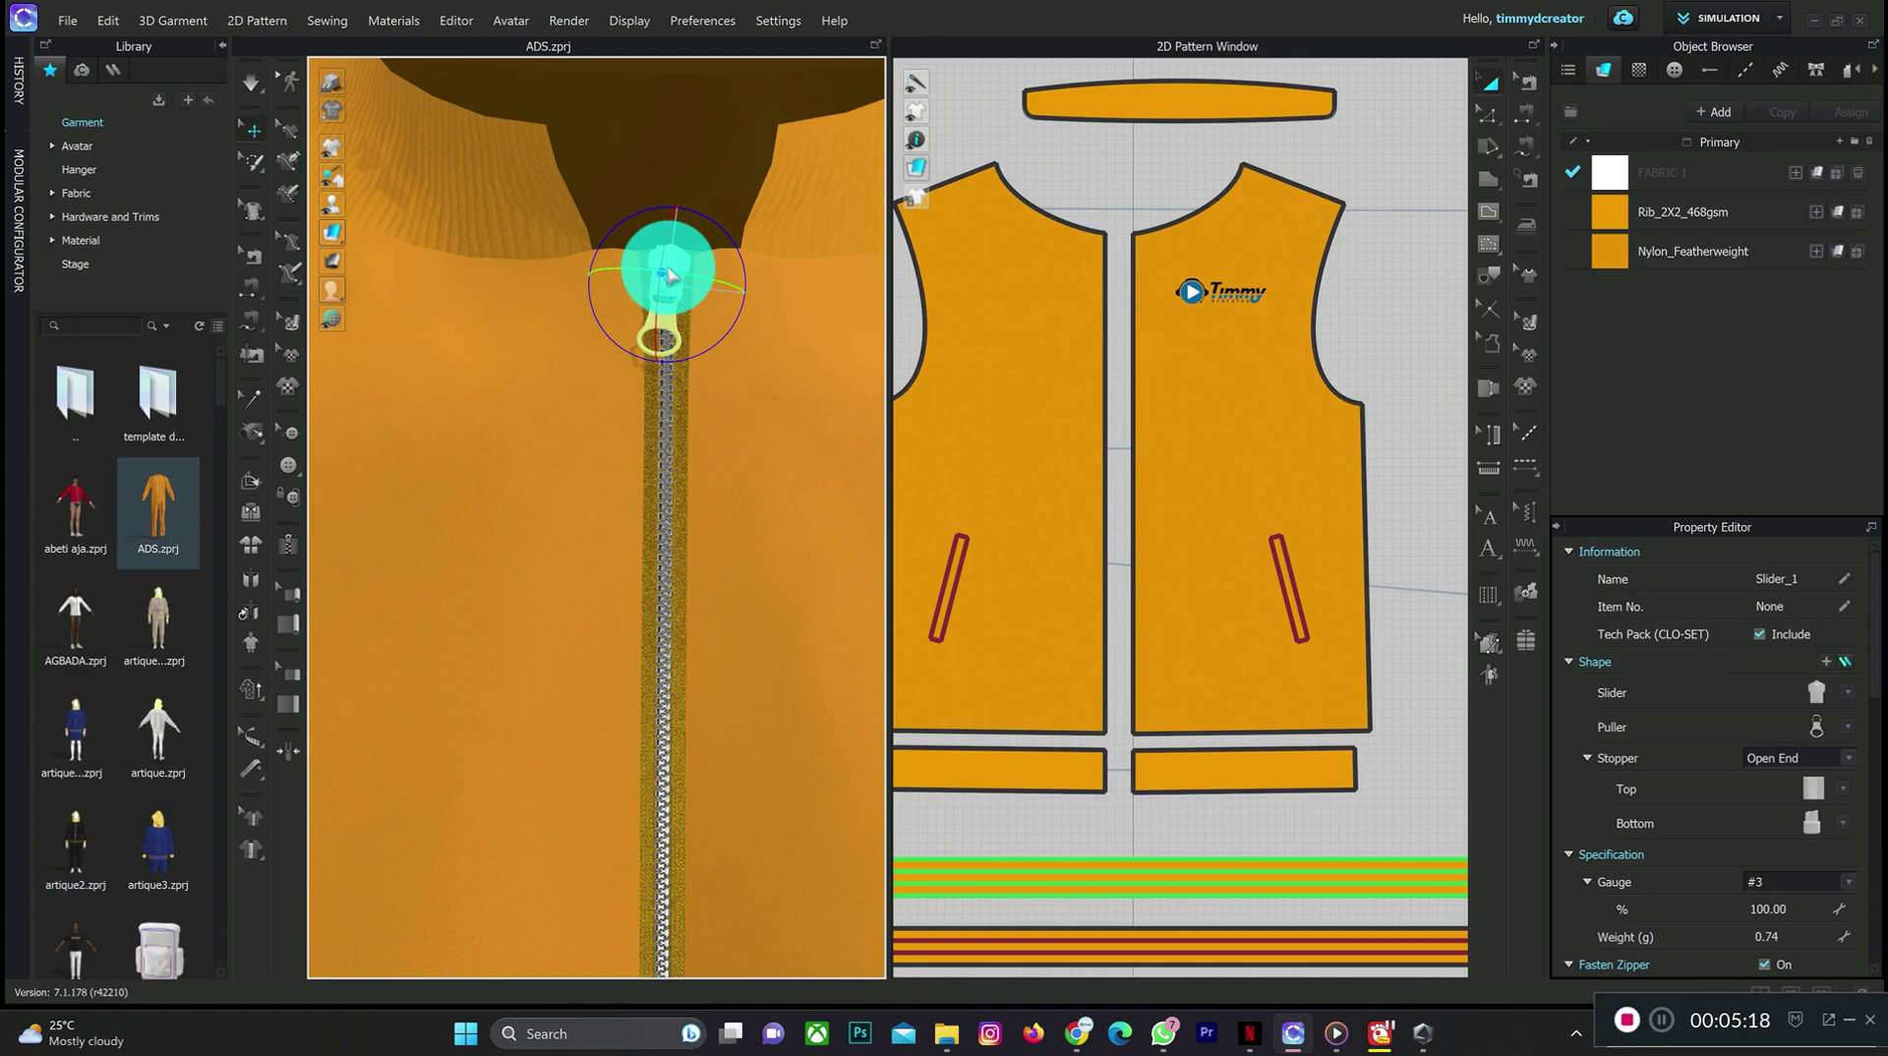
{"action": "left_click", "coordinate": [1195, 336]}
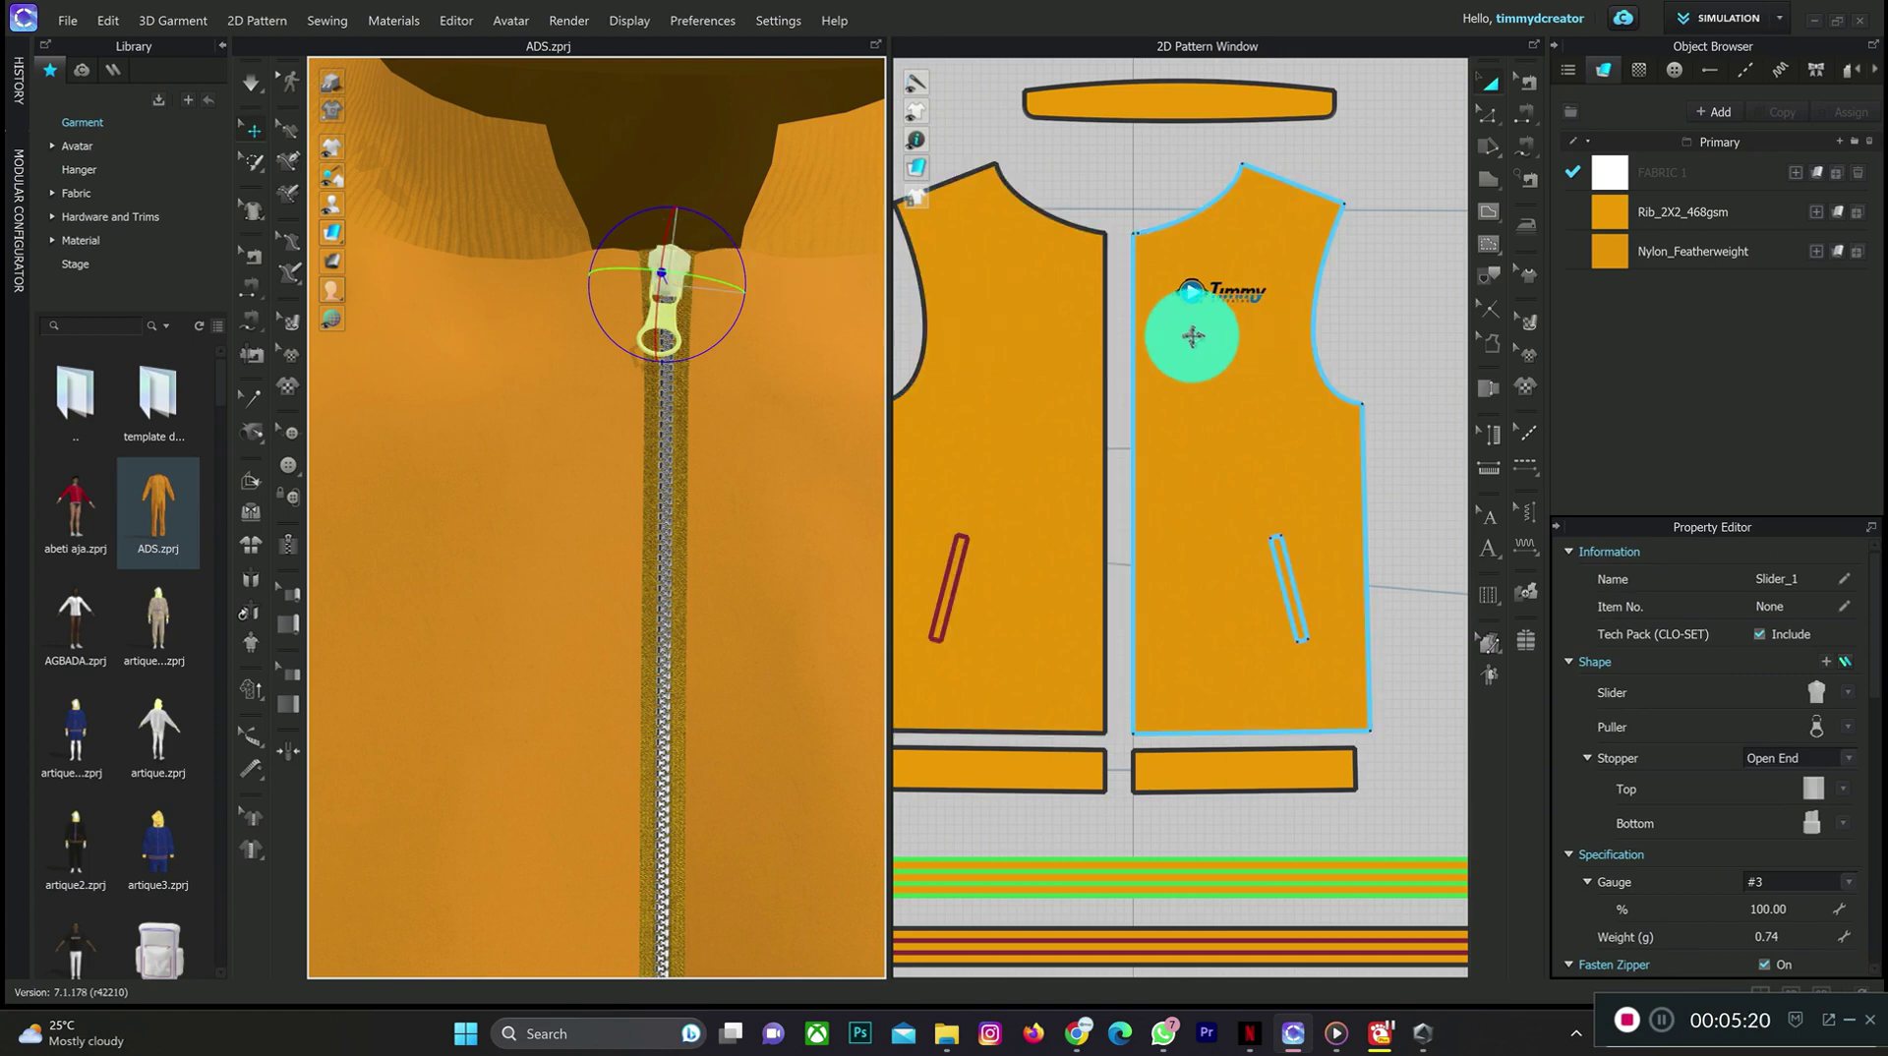
{"action": "left_click", "coordinate": [997, 358]}
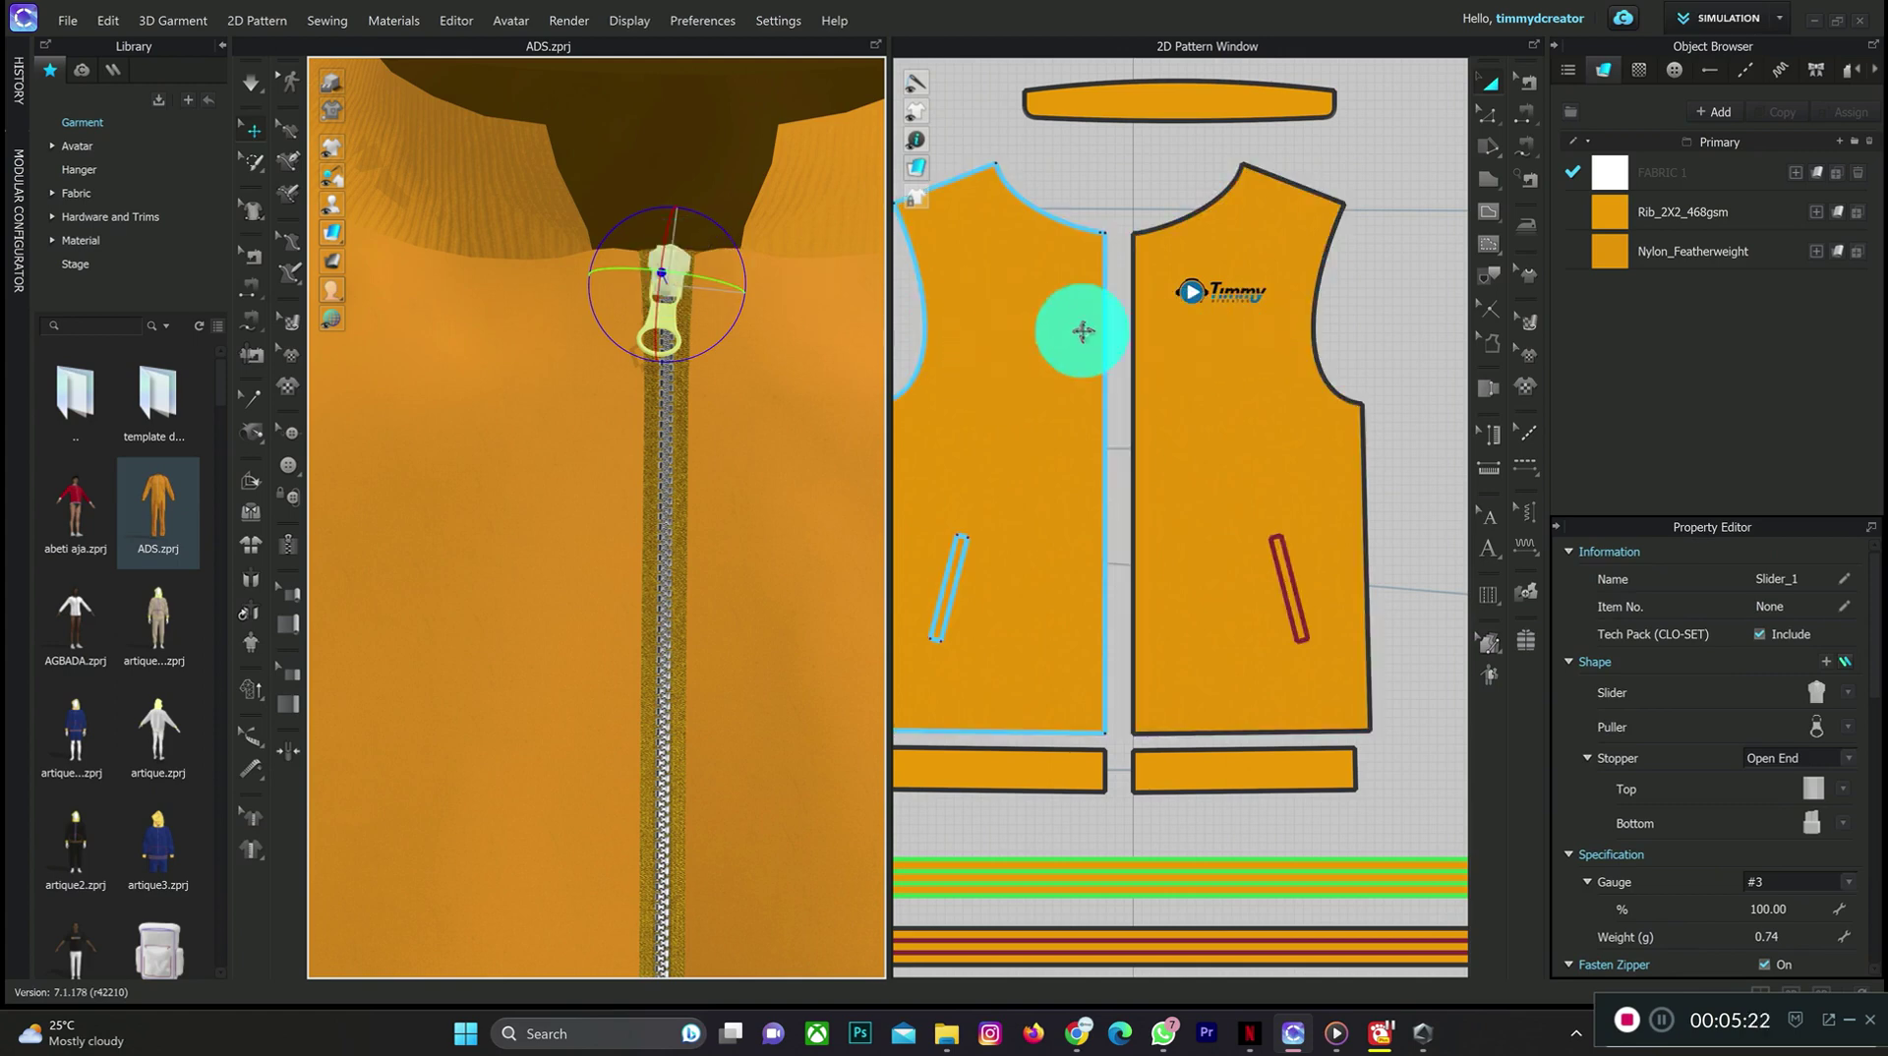
{"action": "left_click", "coordinate": [1162, 299]}
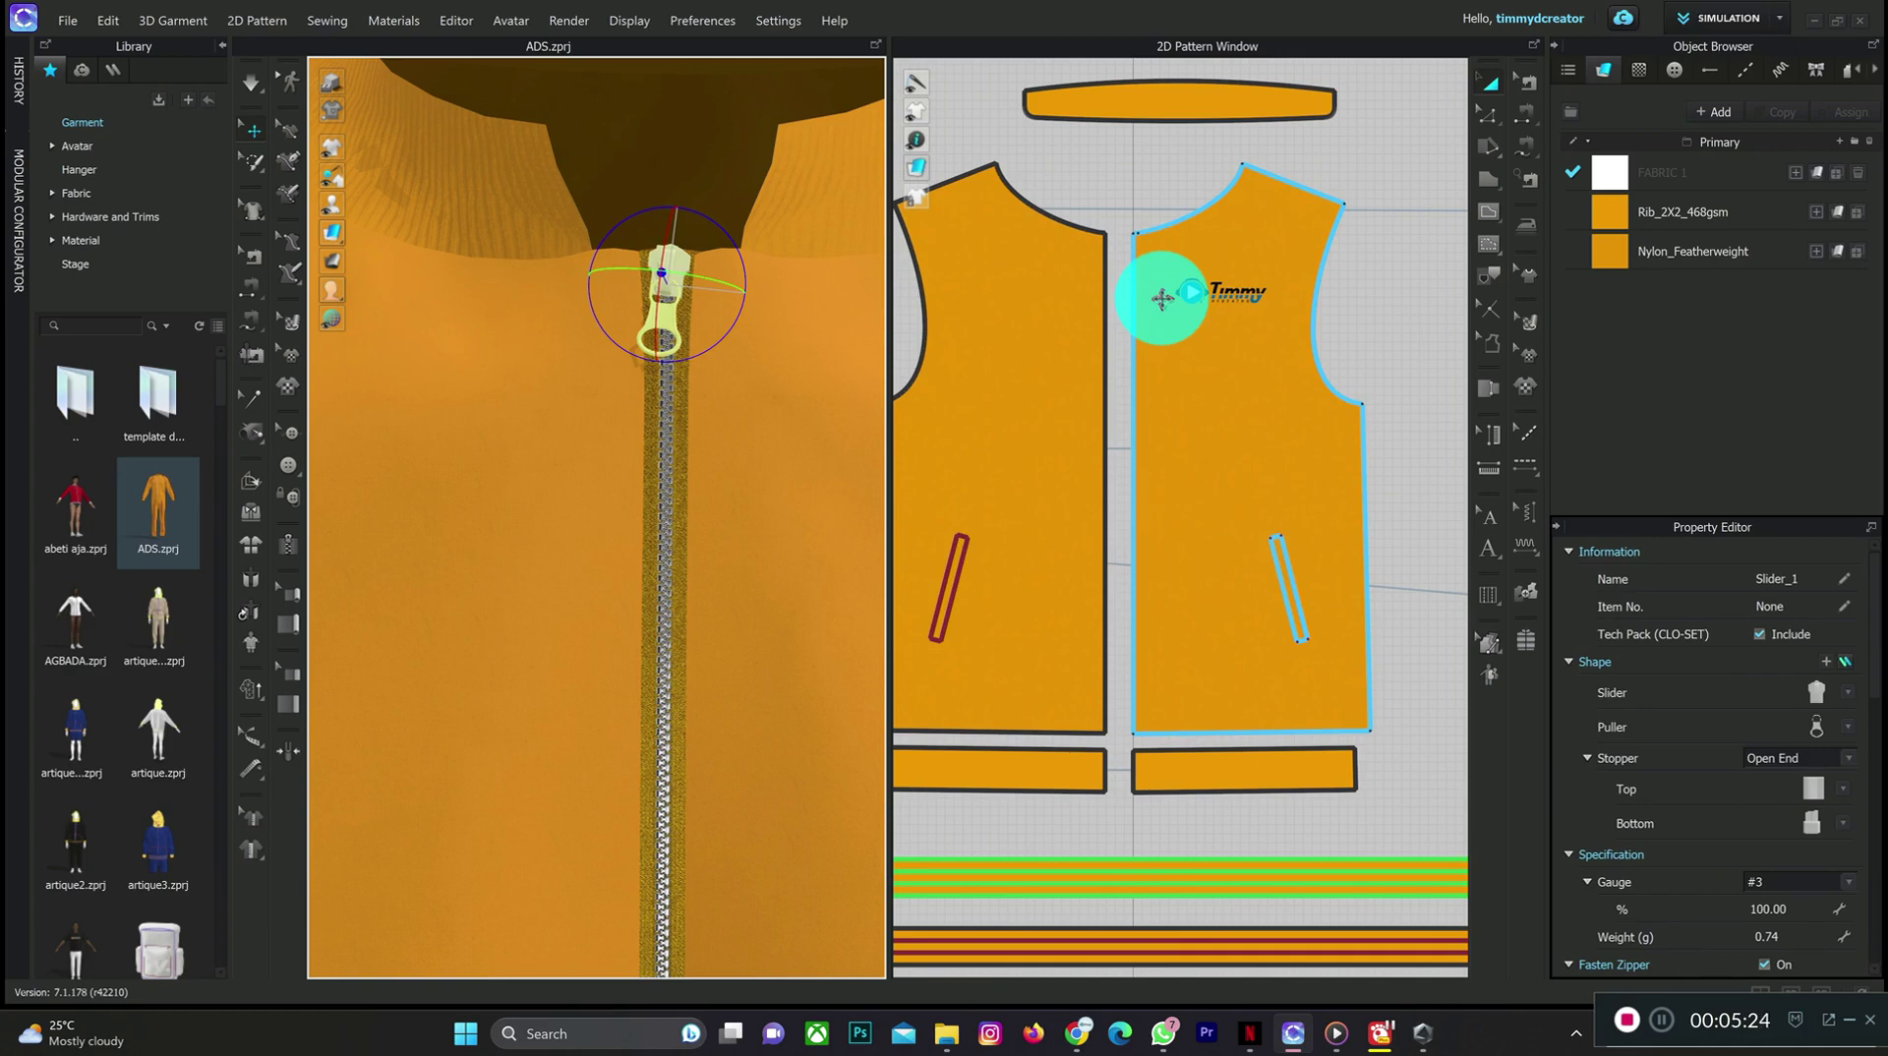
{"action": "left_click", "coordinate": [973, 240]}
{"action": "left_click", "coordinate": [659, 279]}
{"action": "left_click_drag", "start_coordinate": [659, 278], "coordinate": [672, 327]}
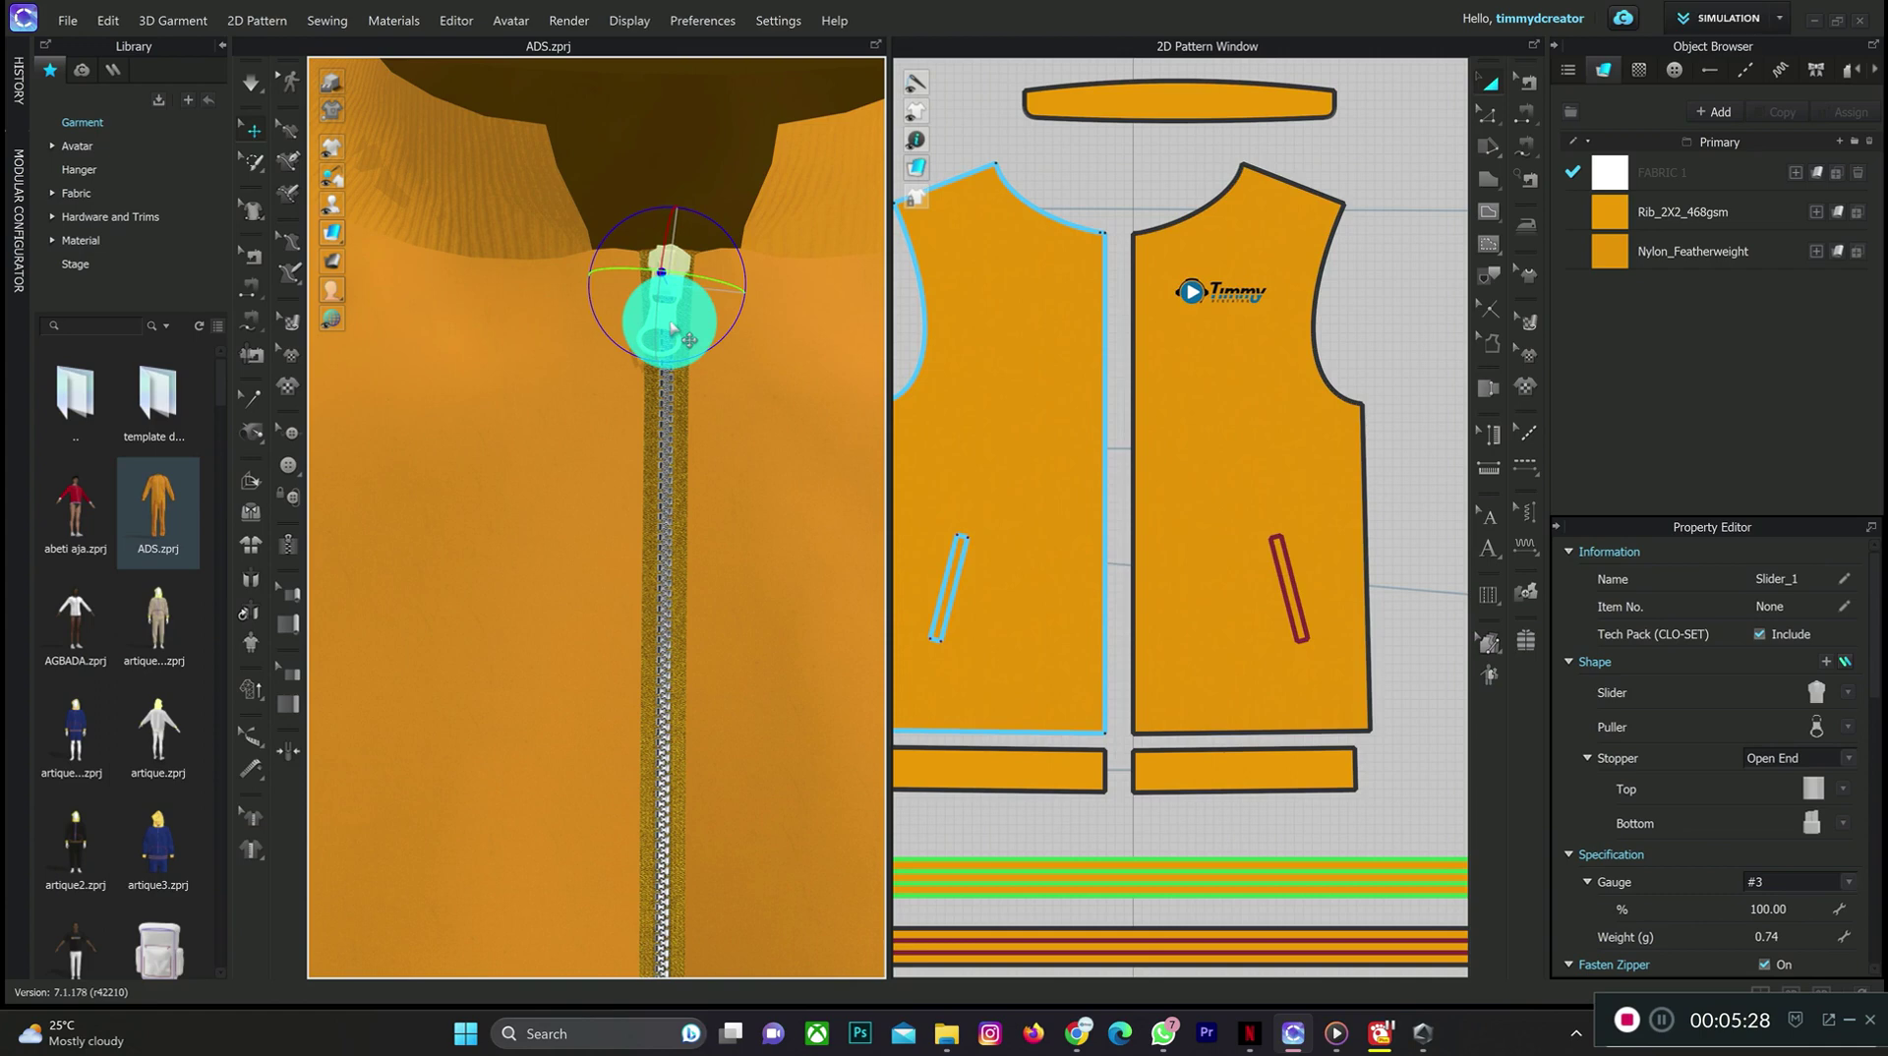
{"action": "left_click", "coordinate": [1849, 728]}
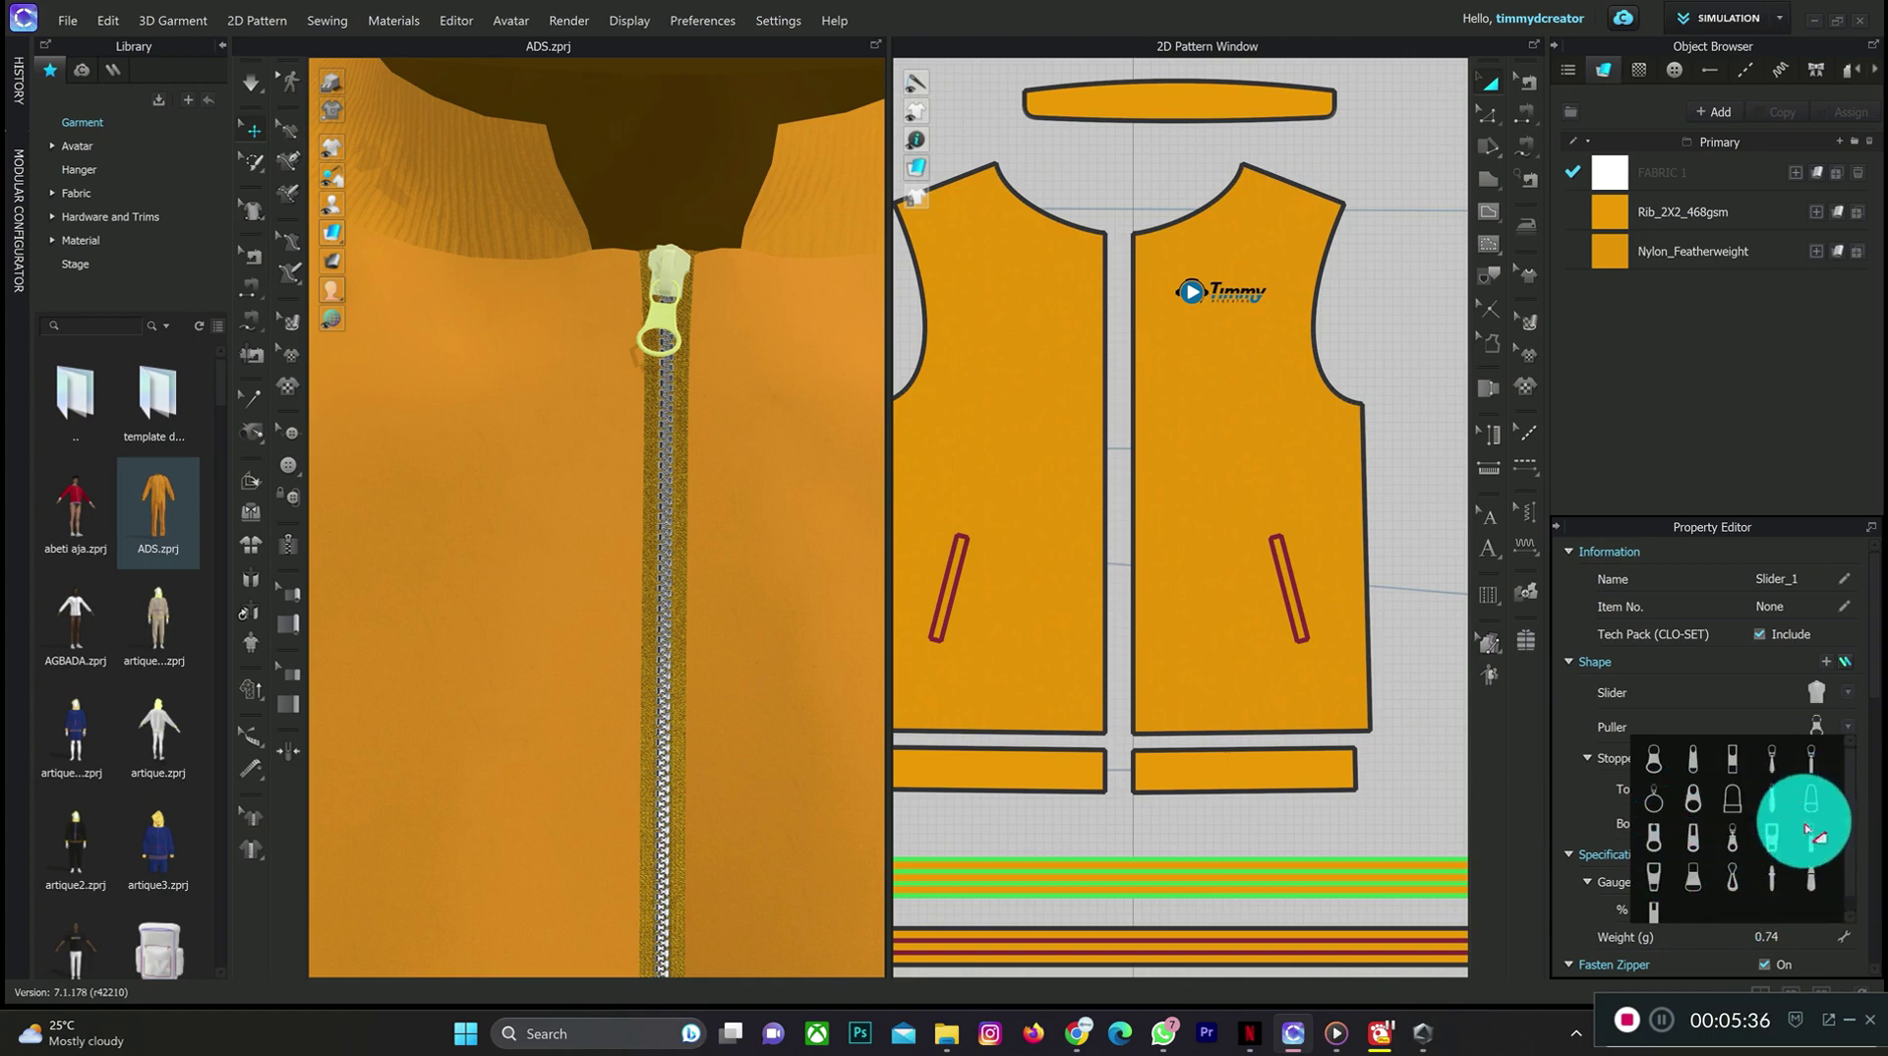
{"action": "left_click", "coordinate": [1813, 883]}
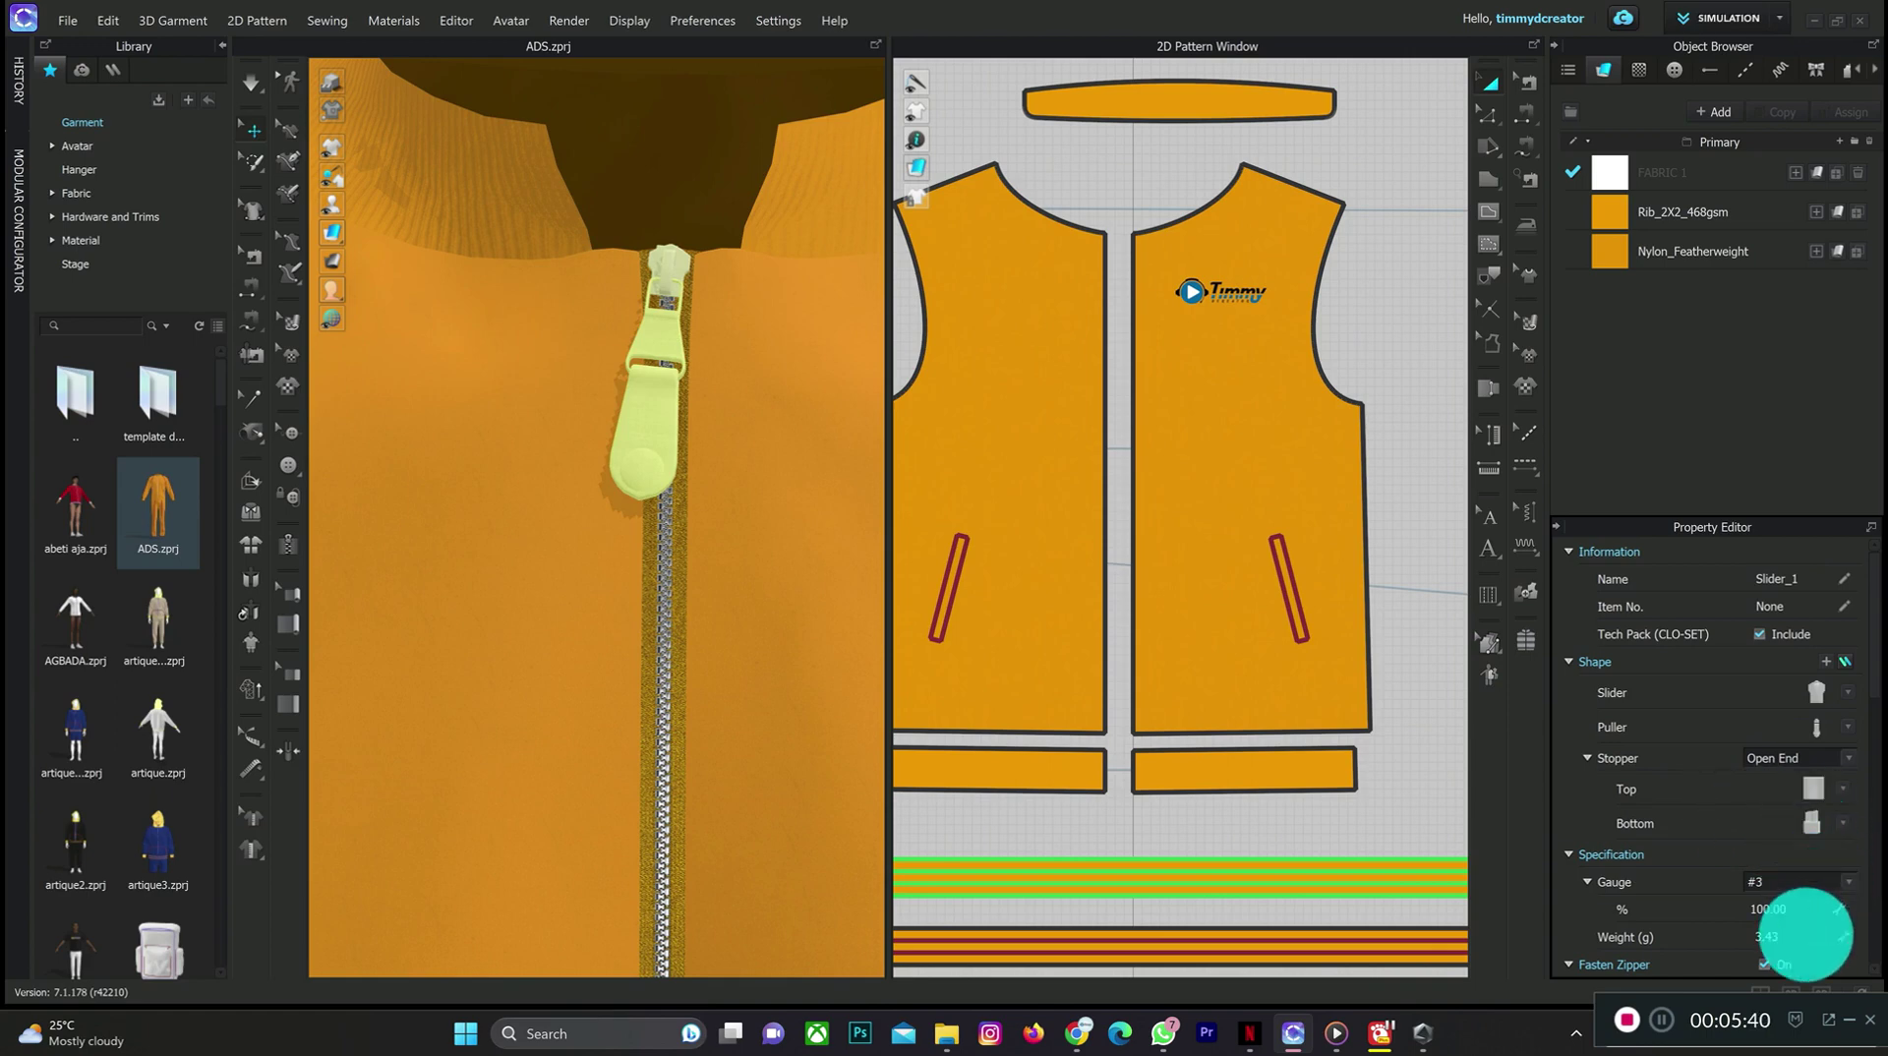
- Review the zipper slider's fastening and material properties, and look over the sleeve and front pattern pieces
{"action": "scroll", "coordinate": [1768, 847], "scroll_direction": "down", "scroll_amount": 3}
{"action": "scroll", "coordinate": [1766, 826], "scroll_direction": "down", "scroll_amount": 3}
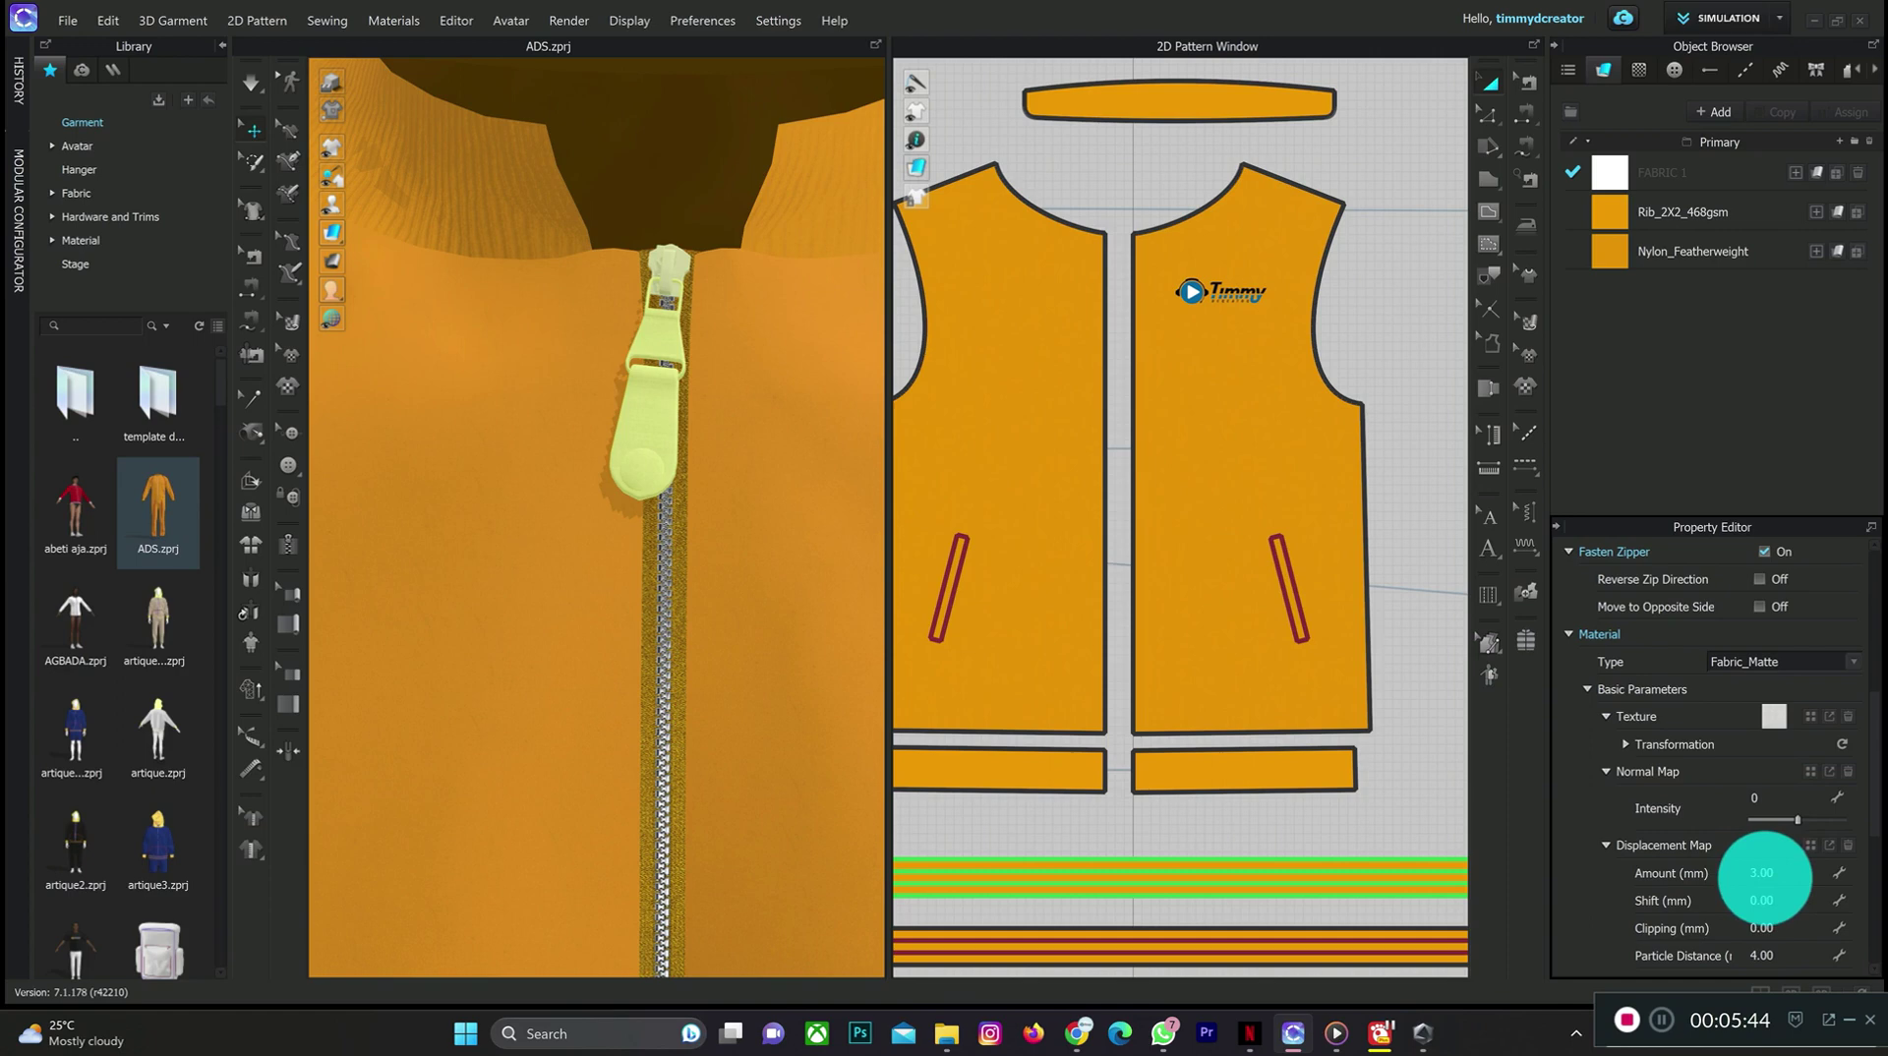
{"action": "scroll", "coordinate": [1776, 848], "scroll_direction": "down", "scroll_amount": 3}
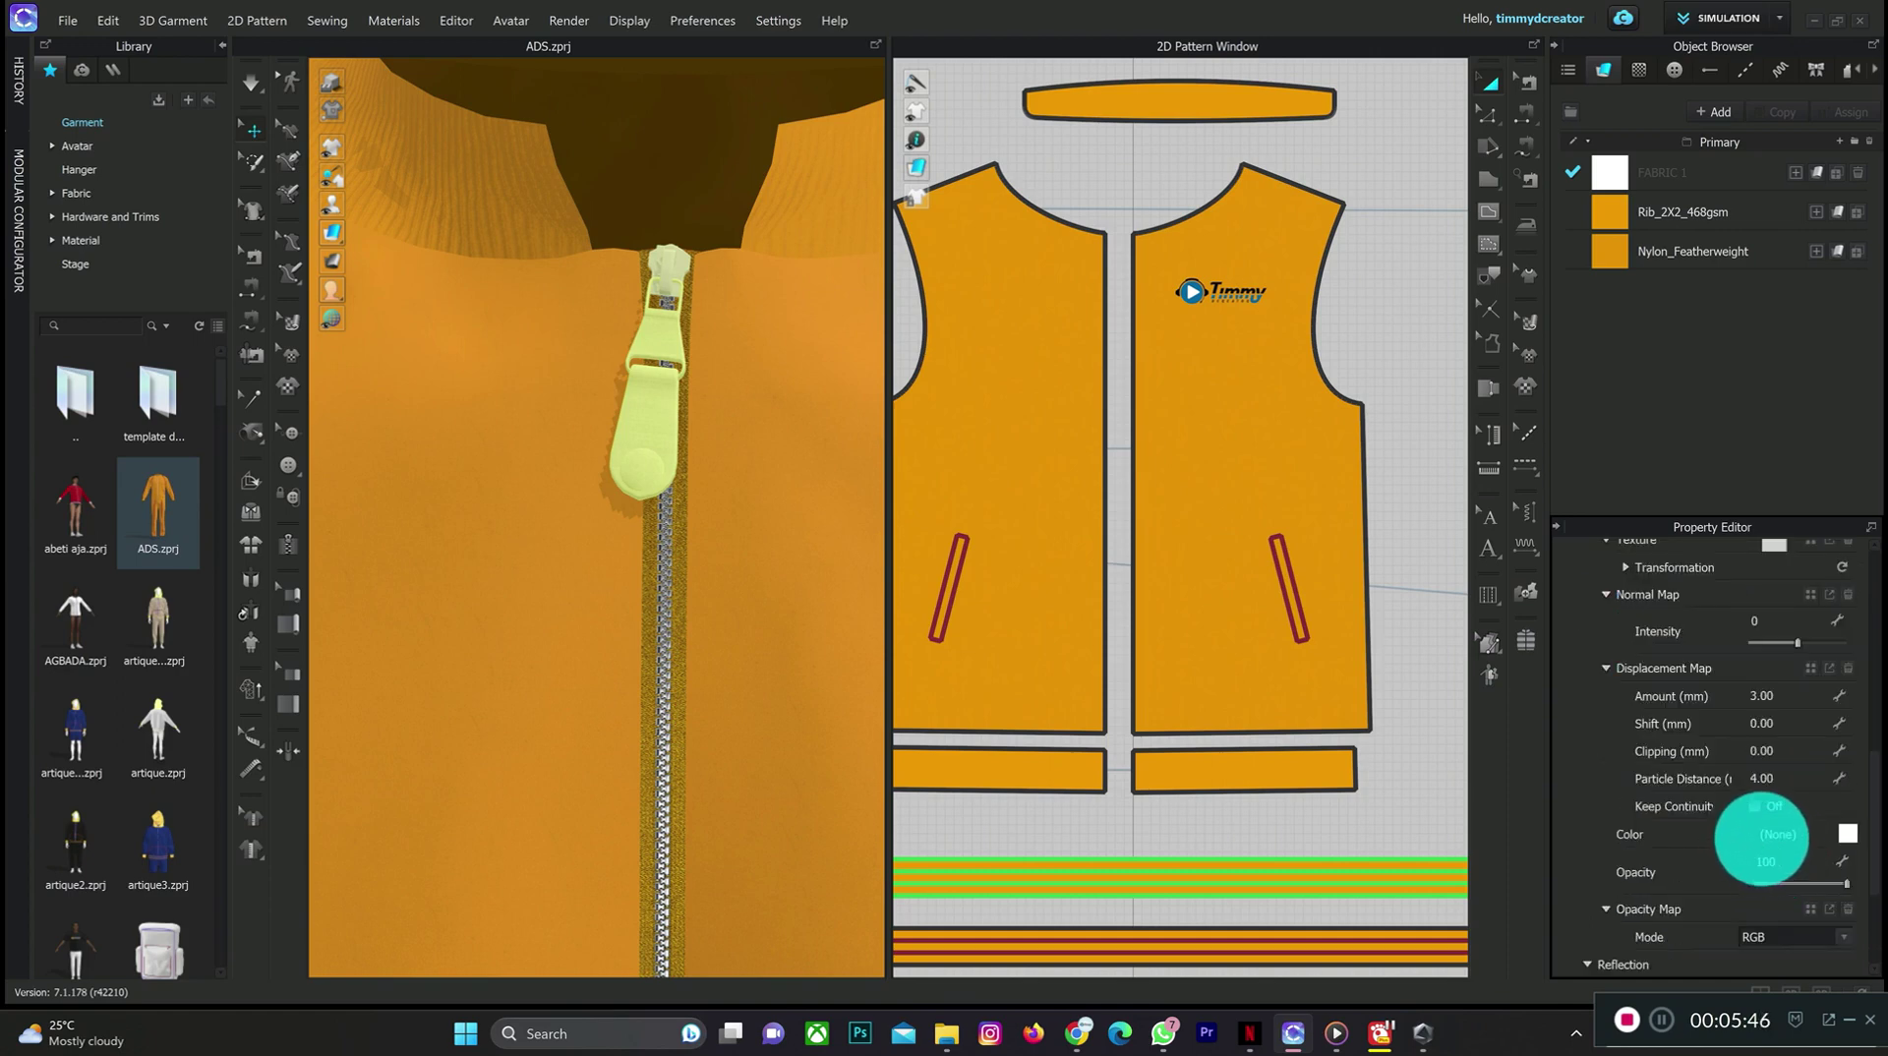
{"action": "scroll", "coordinate": [1756, 834], "scroll_direction": "up", "scroll_amount": 6}
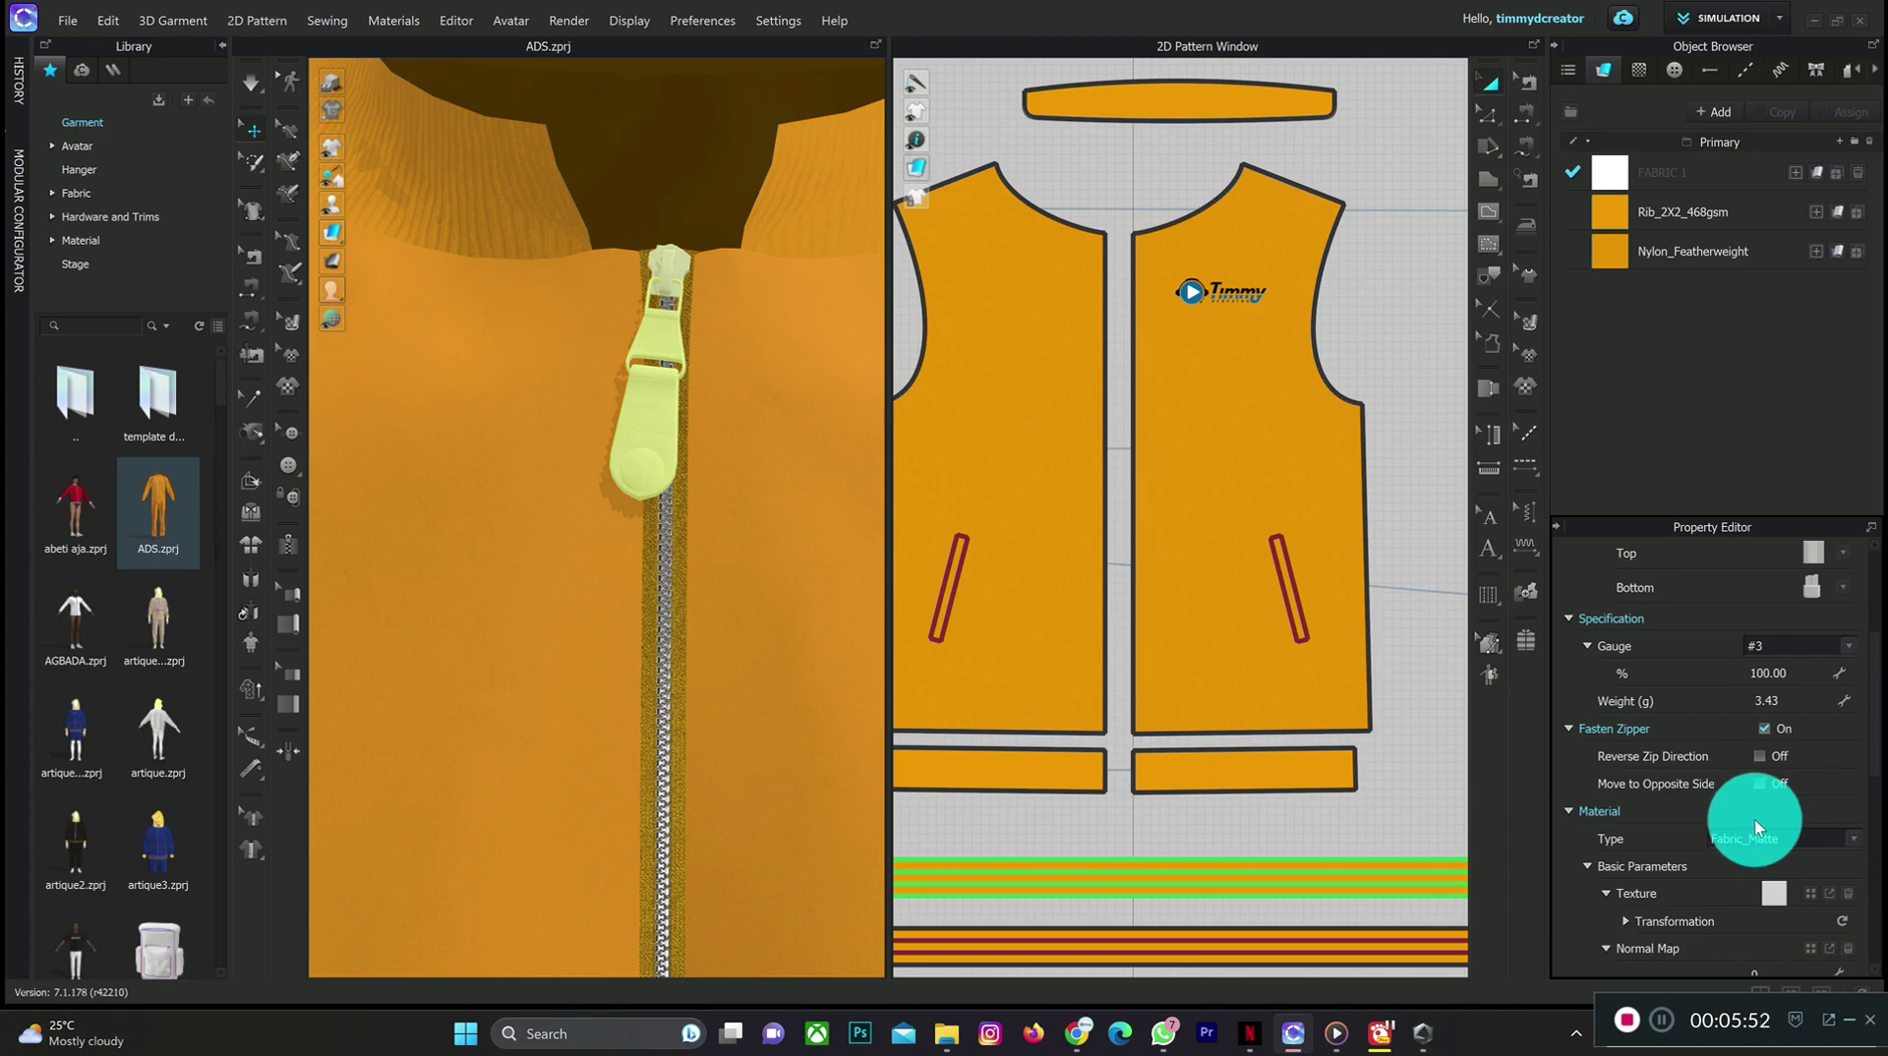
{"action": "left_click", "coordinate": [1146, 603]}
{"action": "scroll", "coordinate": [1148, 590], "scroll_direction": "down", "scroll_amount": 5}
{"action": "scroll", "coordinate": [1149, 588], "scroll_direction": "down", "scroll_amount": 1}
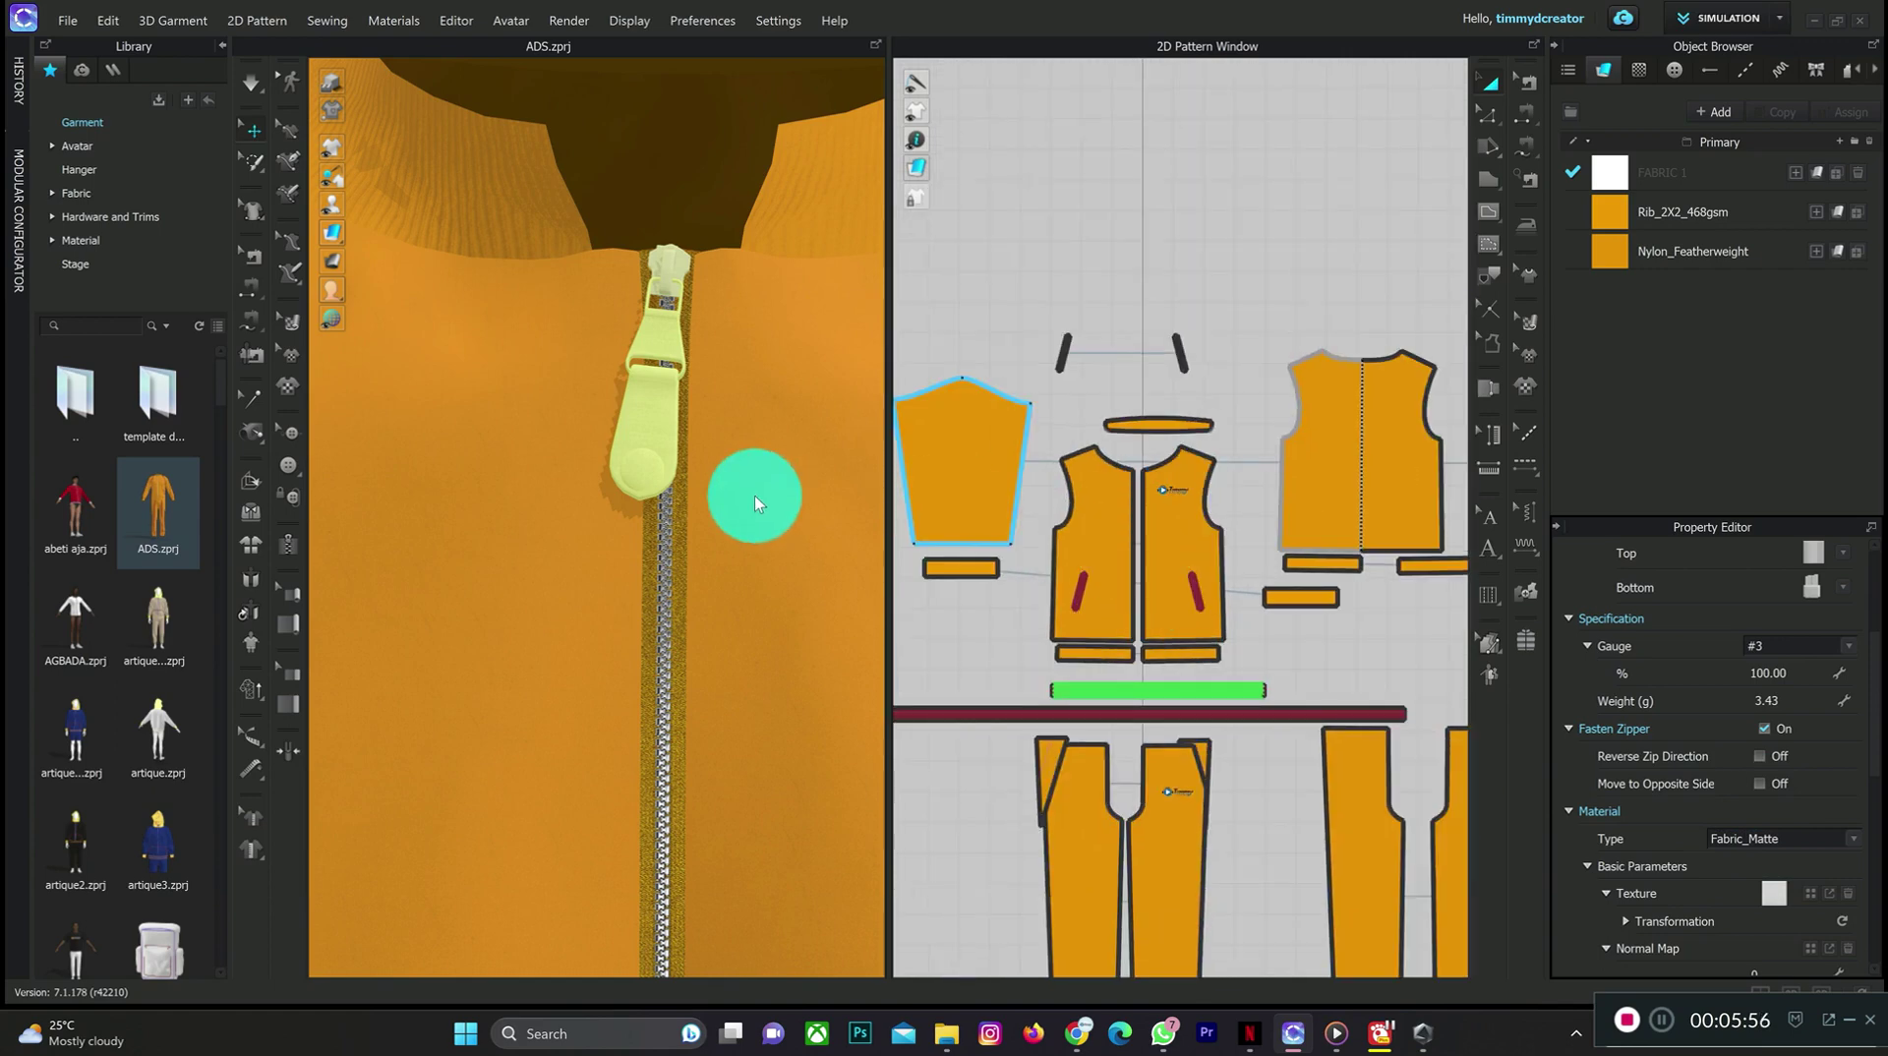
{"action": "left_click", "coordinate": [974, 442]}
{"action": "right_click_drag", "start_coordinate": [974, 442], "coordinate": [1094, 437]}
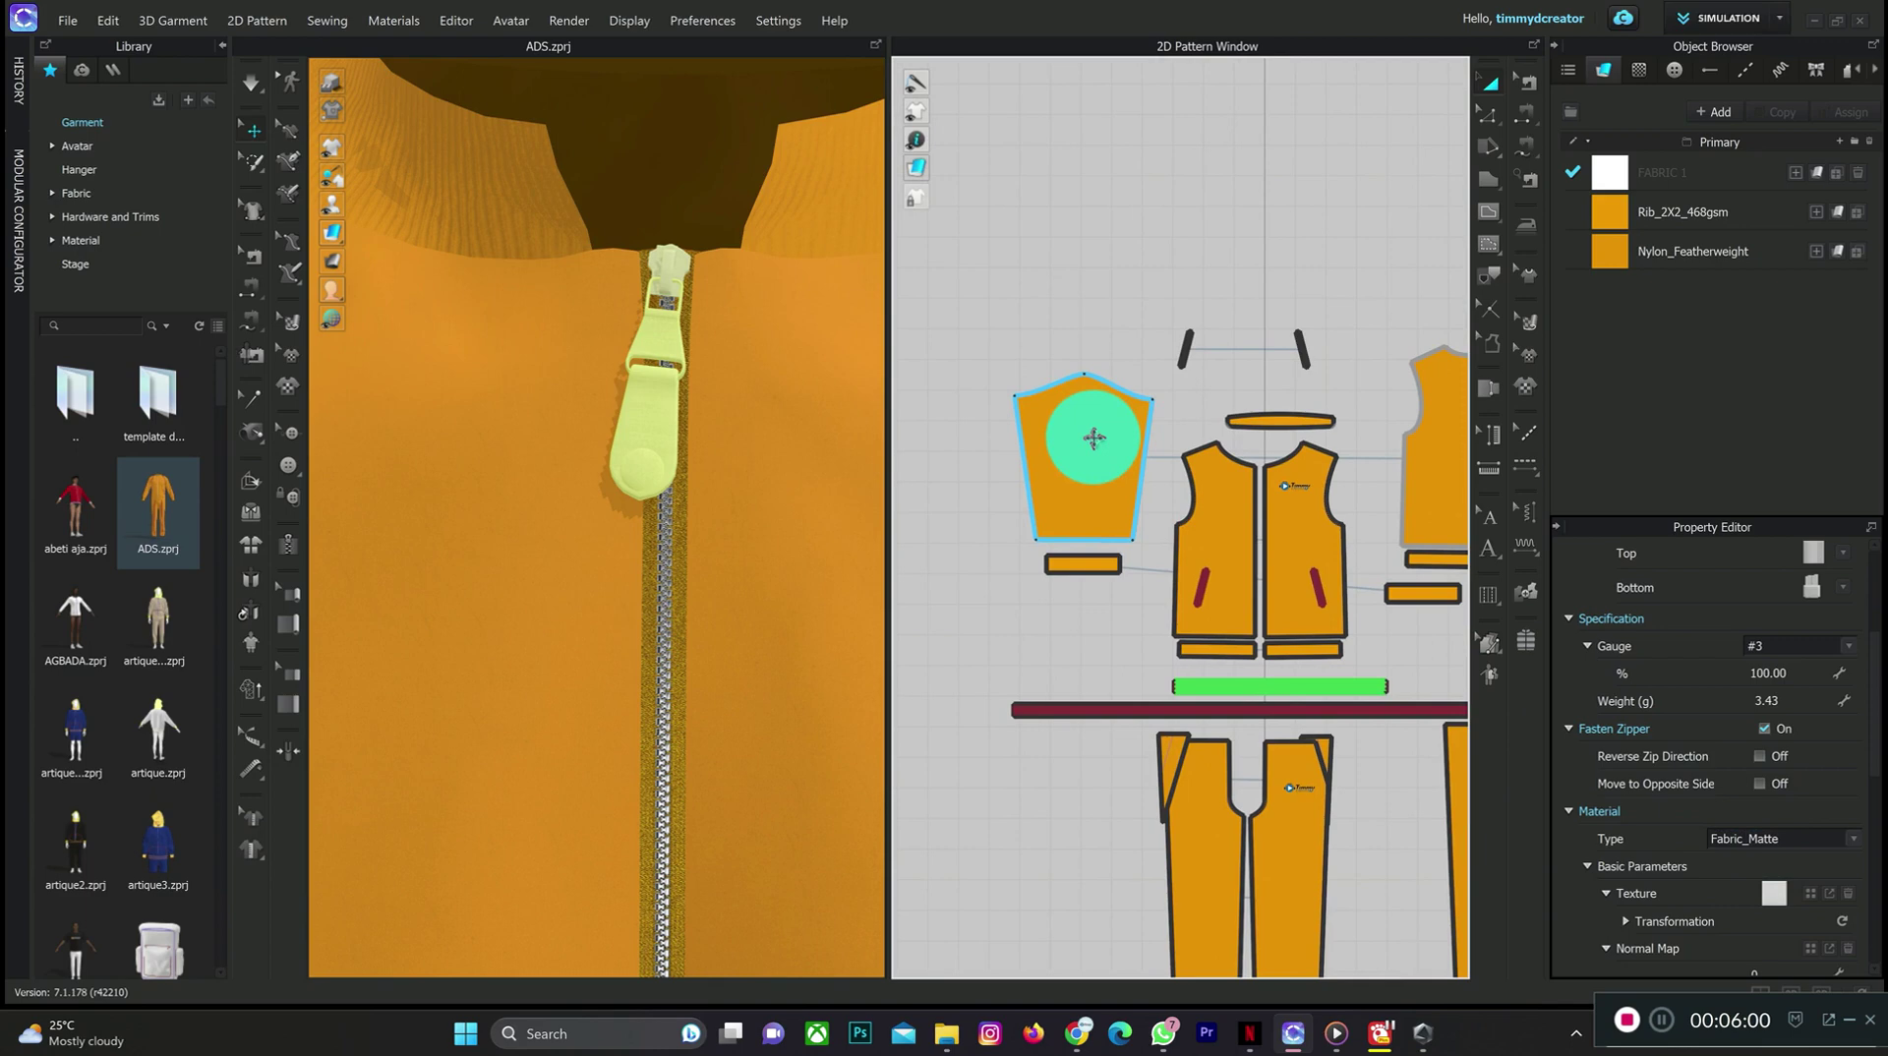
{"action": "scroll", "coordinate": [1096, 417], "scroll_direction": "up", "scroll_amount": 3}
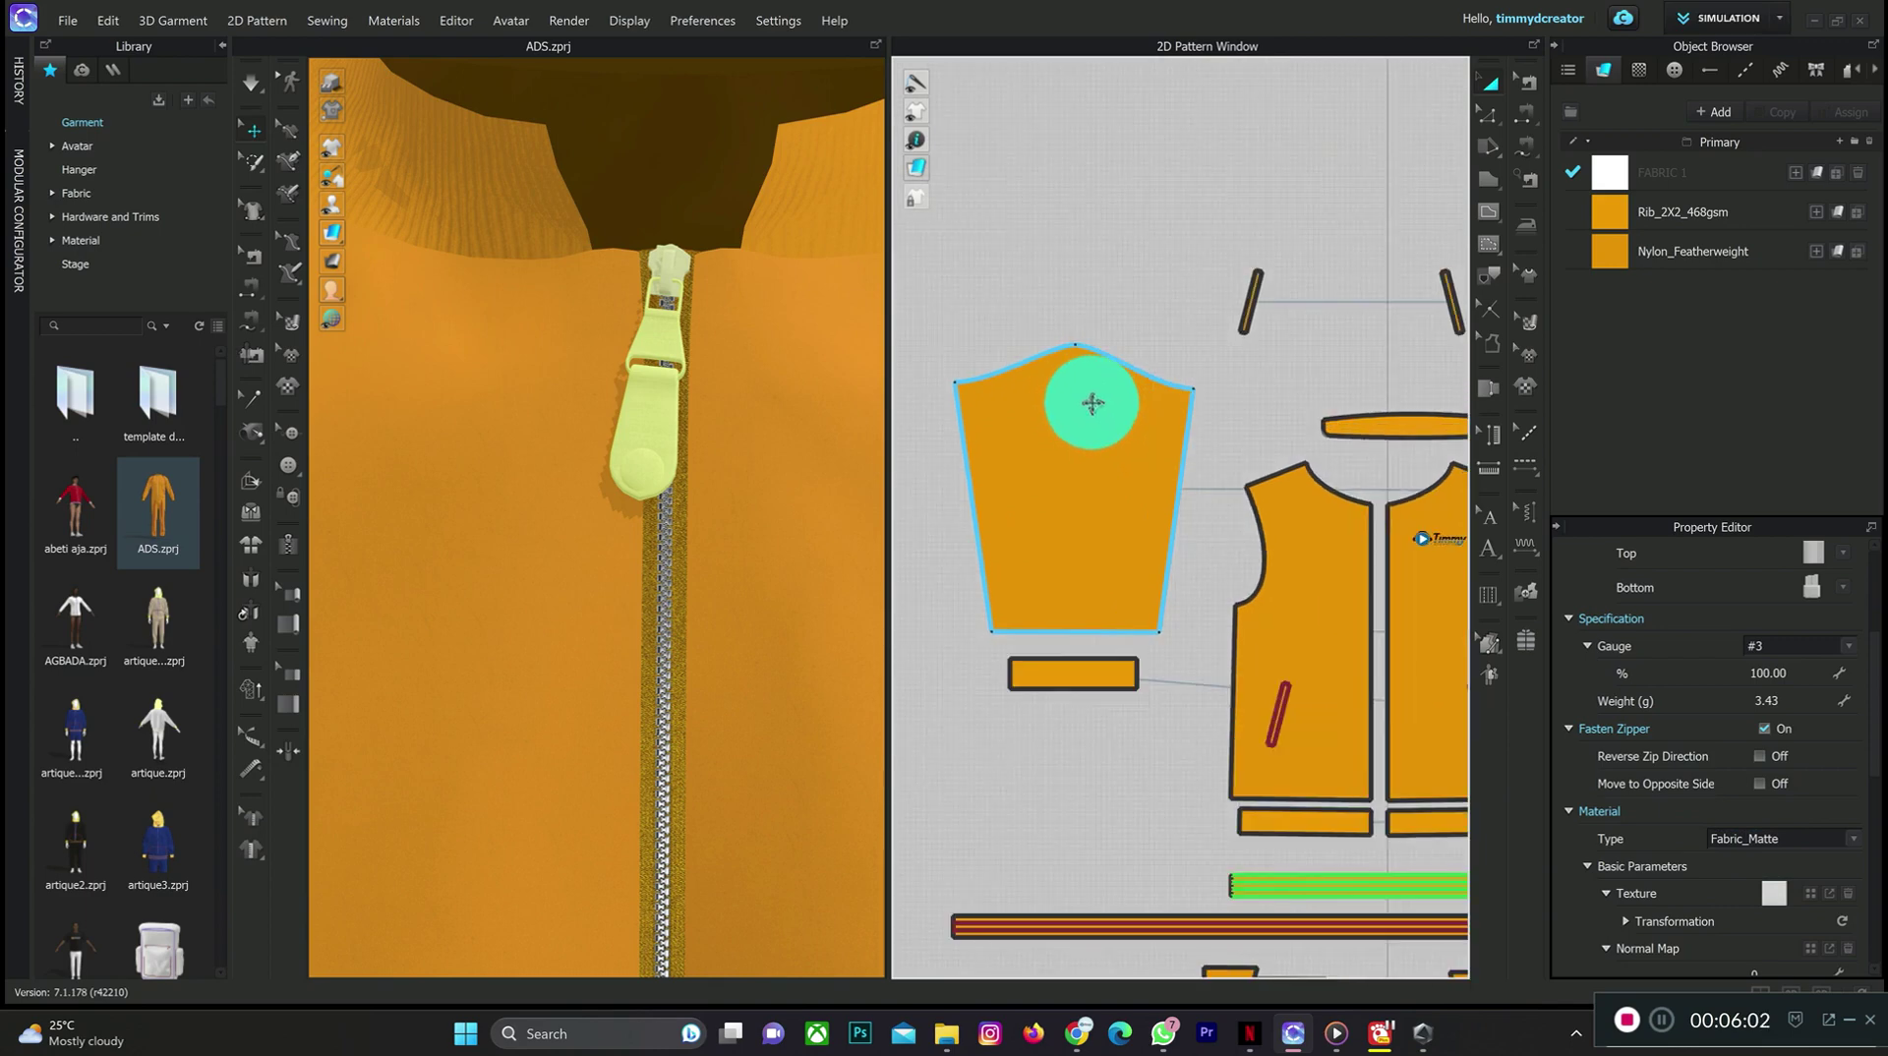
{"action": "left_click", "coordinate": [1157, 242]}
{"action": "left_click", "coordinate": [1113, 428]}
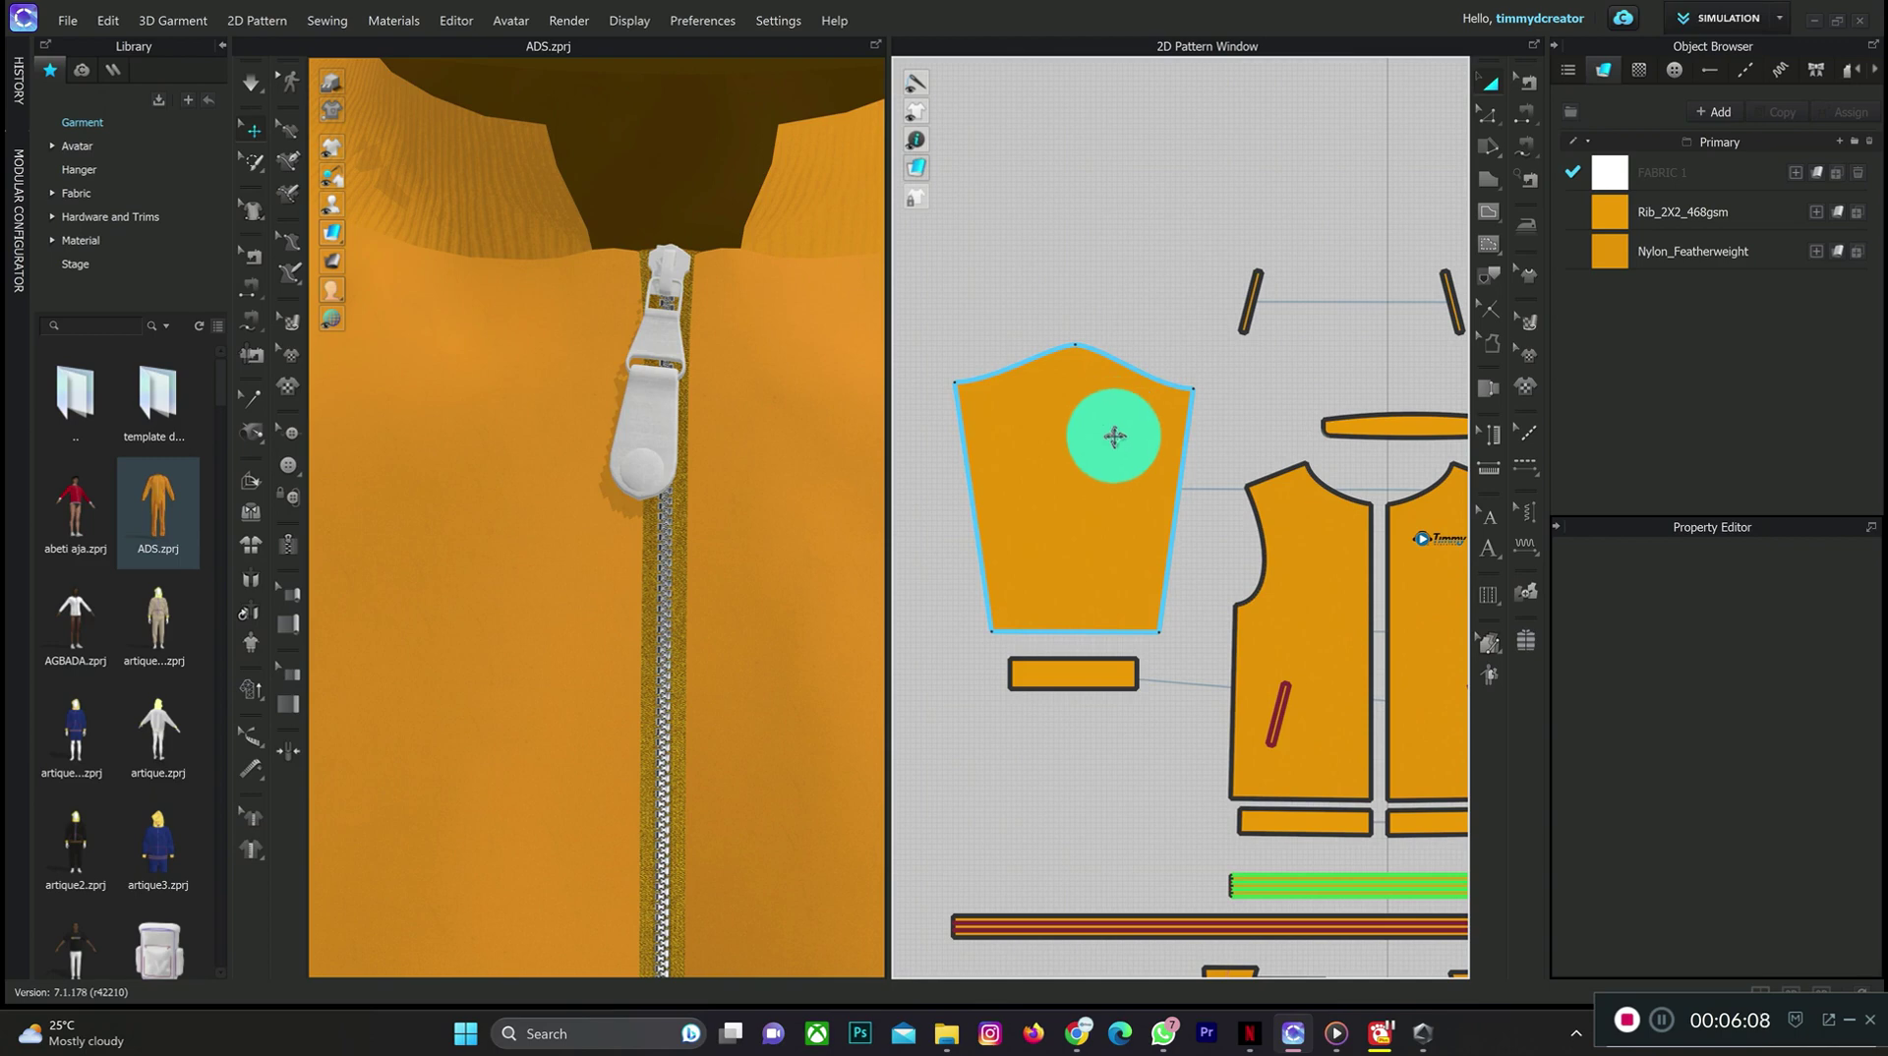
{"action": "scroll", "coordinate": [1122, 480], "scroll_direction": "down", "scroll_amount": 2}
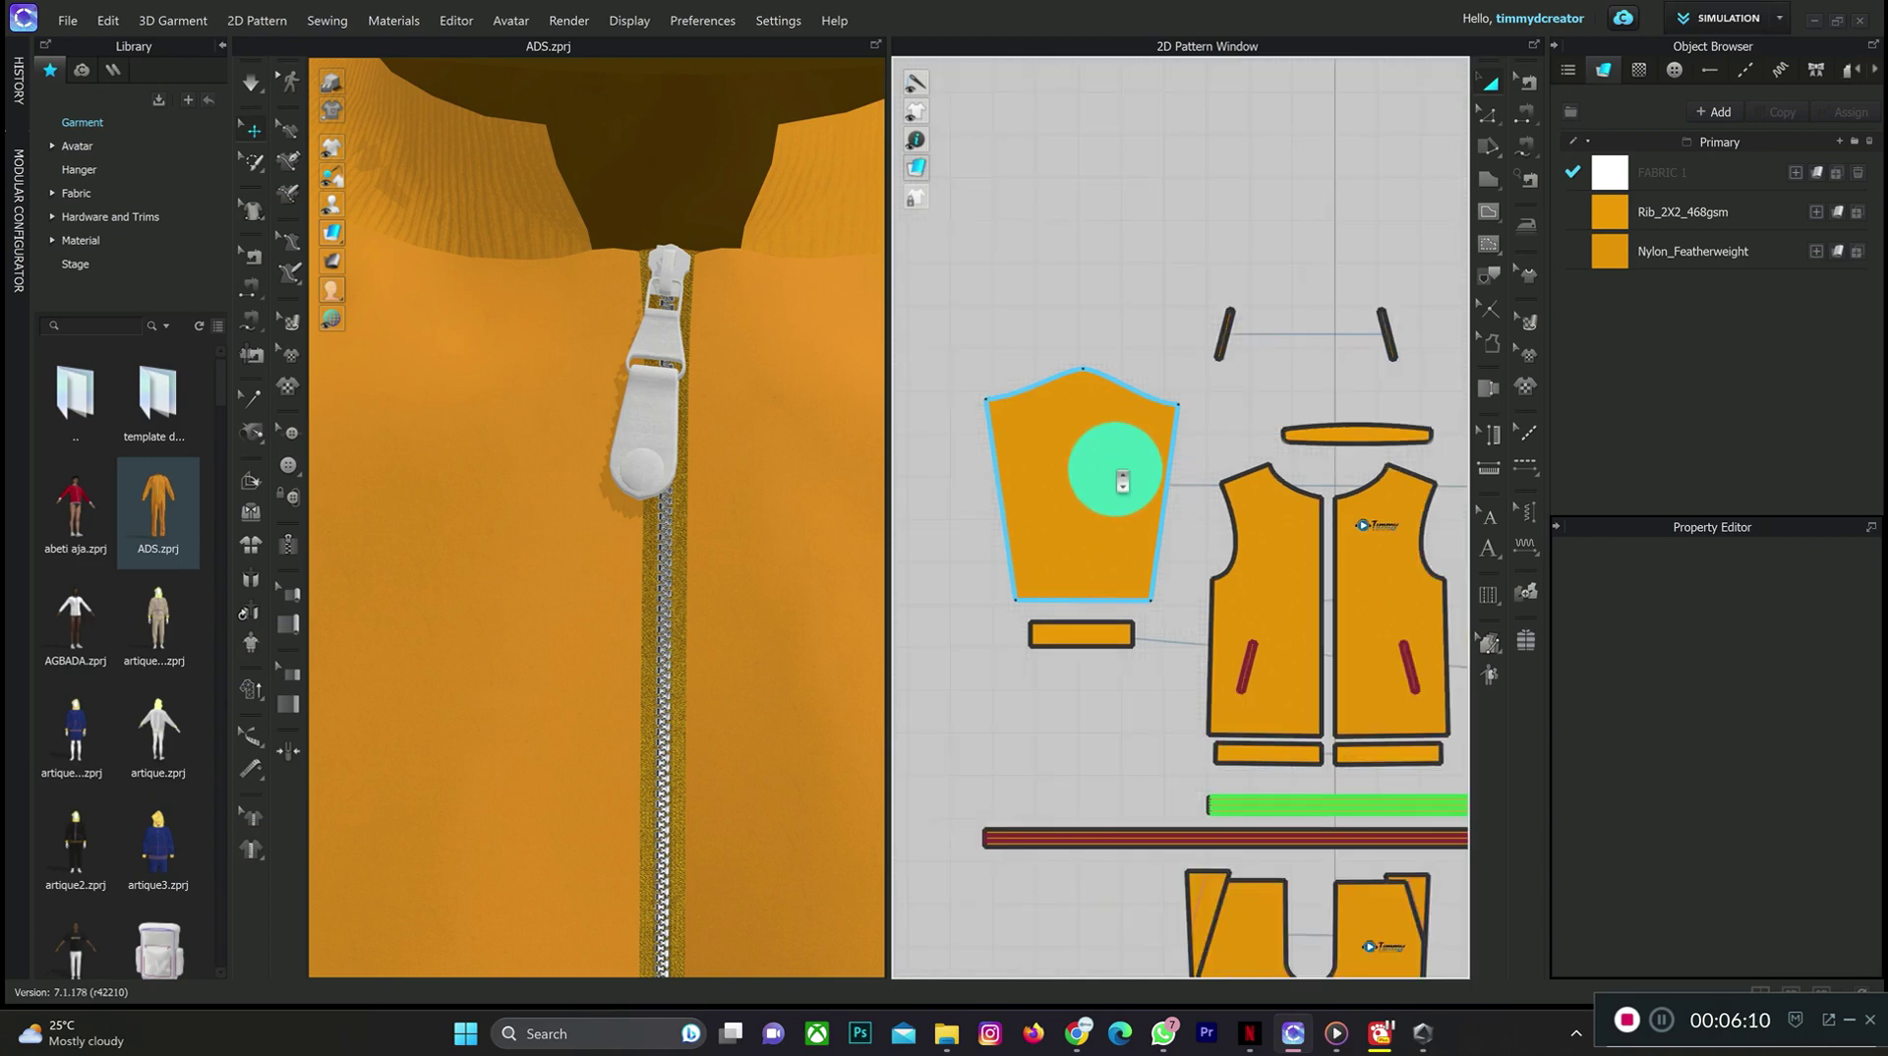
- Inspect the zipped tracksuit in 3D from the neckline down to the trousers and around to its side
{"action": "left_click", "coordinate": [695, 442]}
{"action": "scroll", "coordinate": [653, 413], "scroll_direction": "down", "scroll_amount": 5}
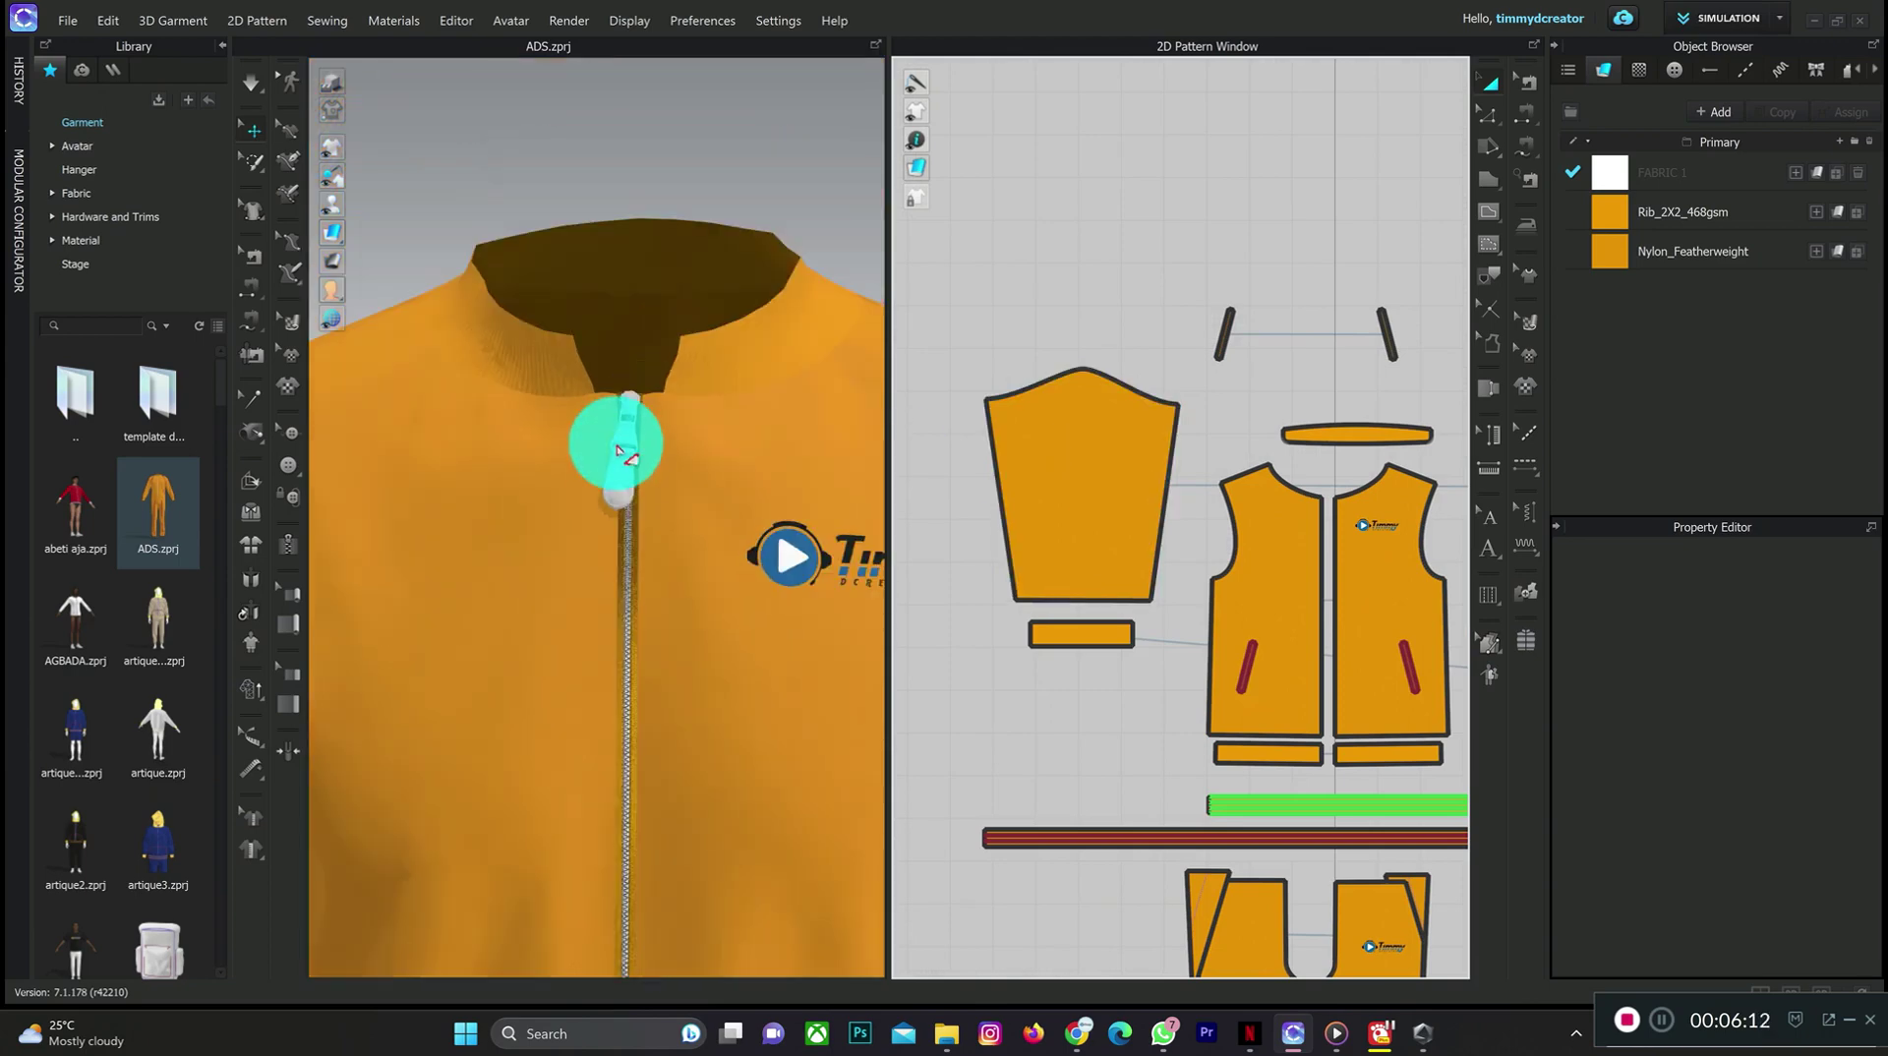
{"action": "scroll", "coordinate": [498, 491], "scroll_direction": "down", "scroll_amount": 2}
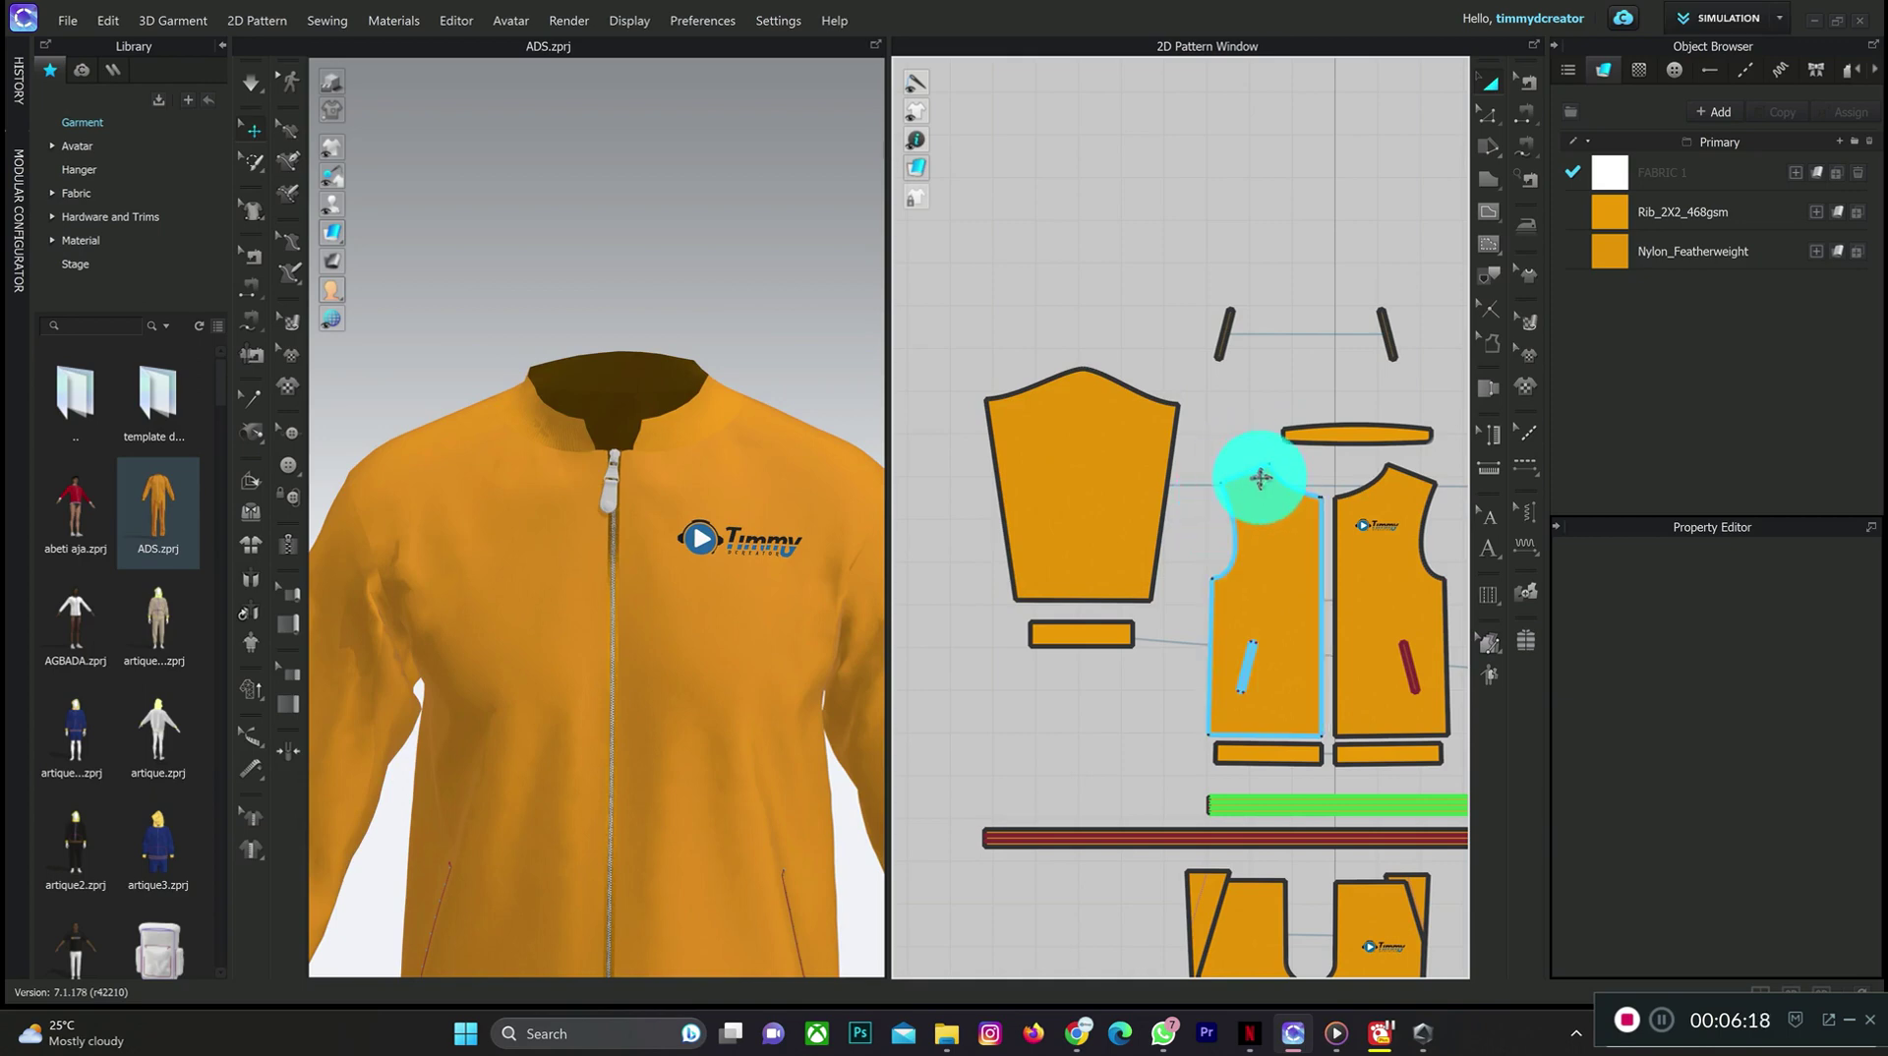
{"action": "middle_click_drag", "start_coordinate": [610, 533], "coordinate": [735, 79]}
{"action": "middle_click_drag", "start_coordinate": [700, 468], "coordinate": [720, 362]}
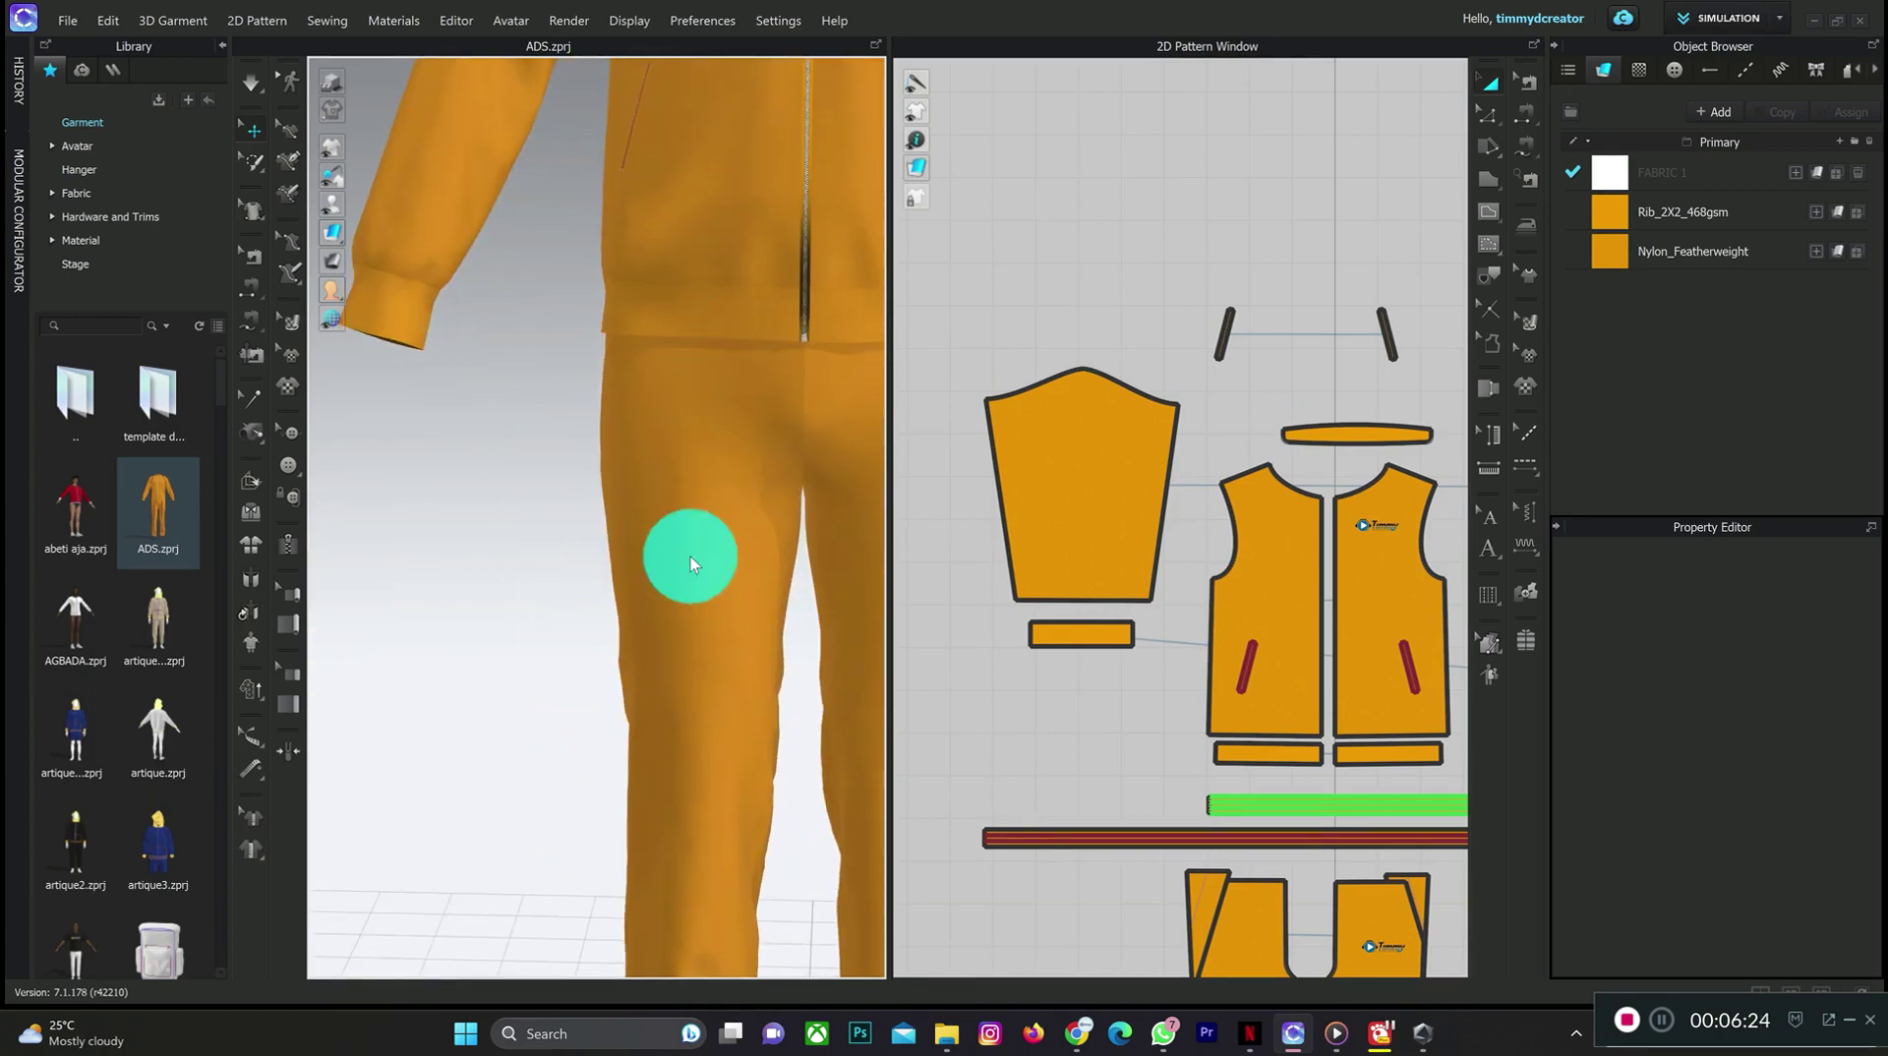
{"action": "scroll", "coordinate": [688, 847], "scroll_direction": "down", "scroll_amount": 2}
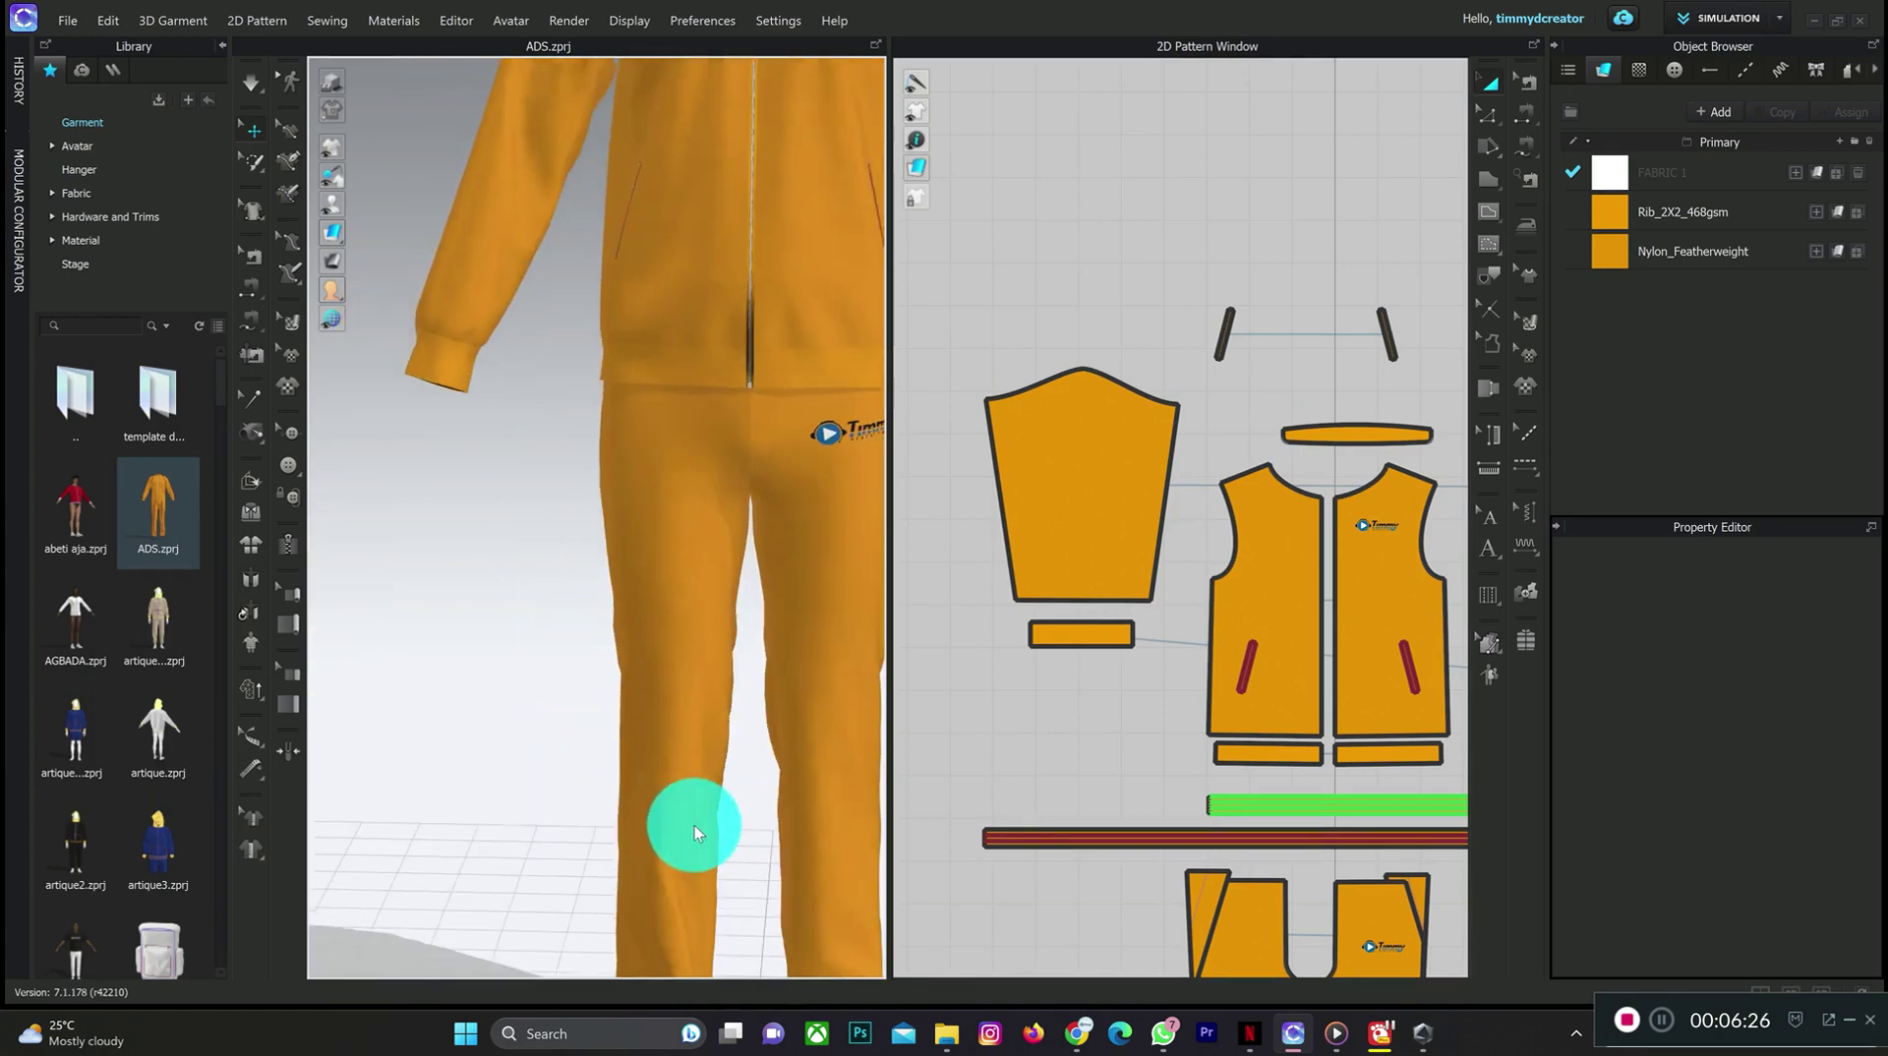
{"action": "middle_click_drag", "start_coordinate": [669, 835], "coordinate": [704, 816]}
{"action": "right_click_drag", "start_coordinate": [718, 309], "coordinate": [800, 320]}
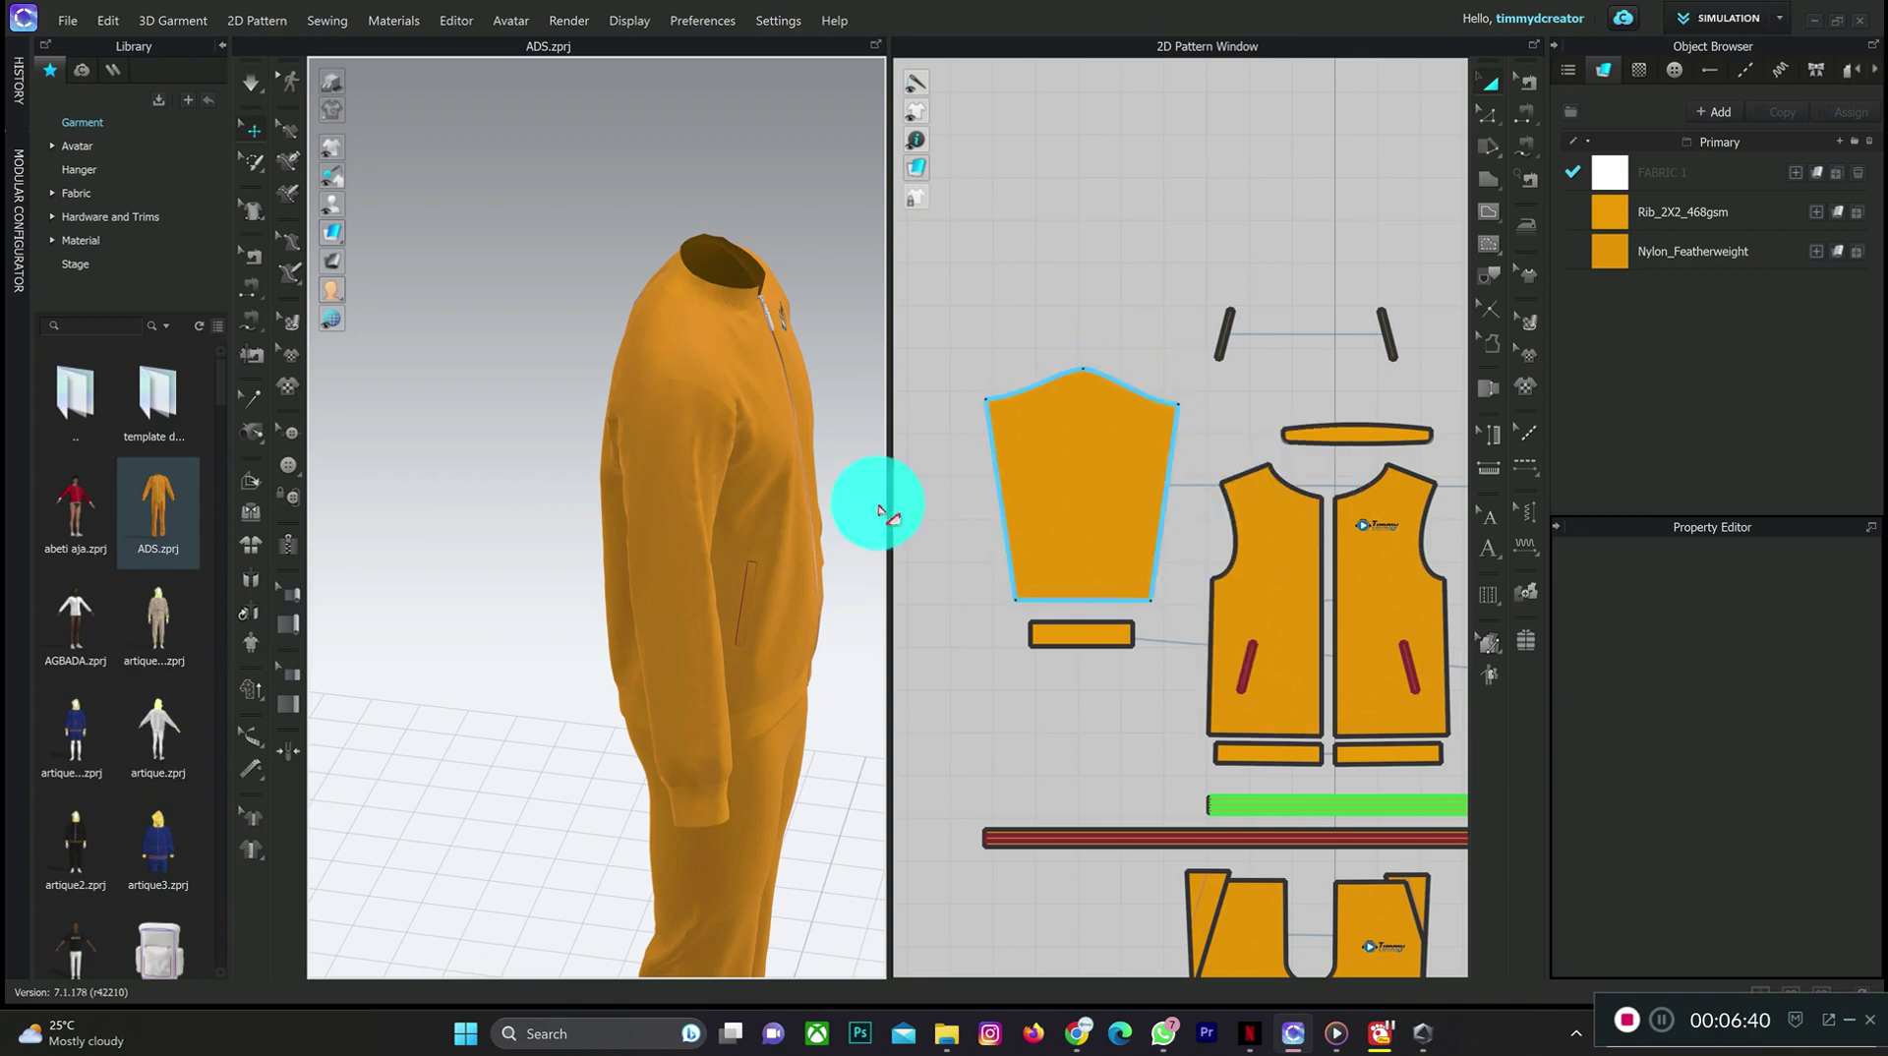
- Add piping along the shoulder edge of the front jacket panel without the logo, from the neckline to the armhole
{"action": "left_click", "coordinate": [289, 627]}
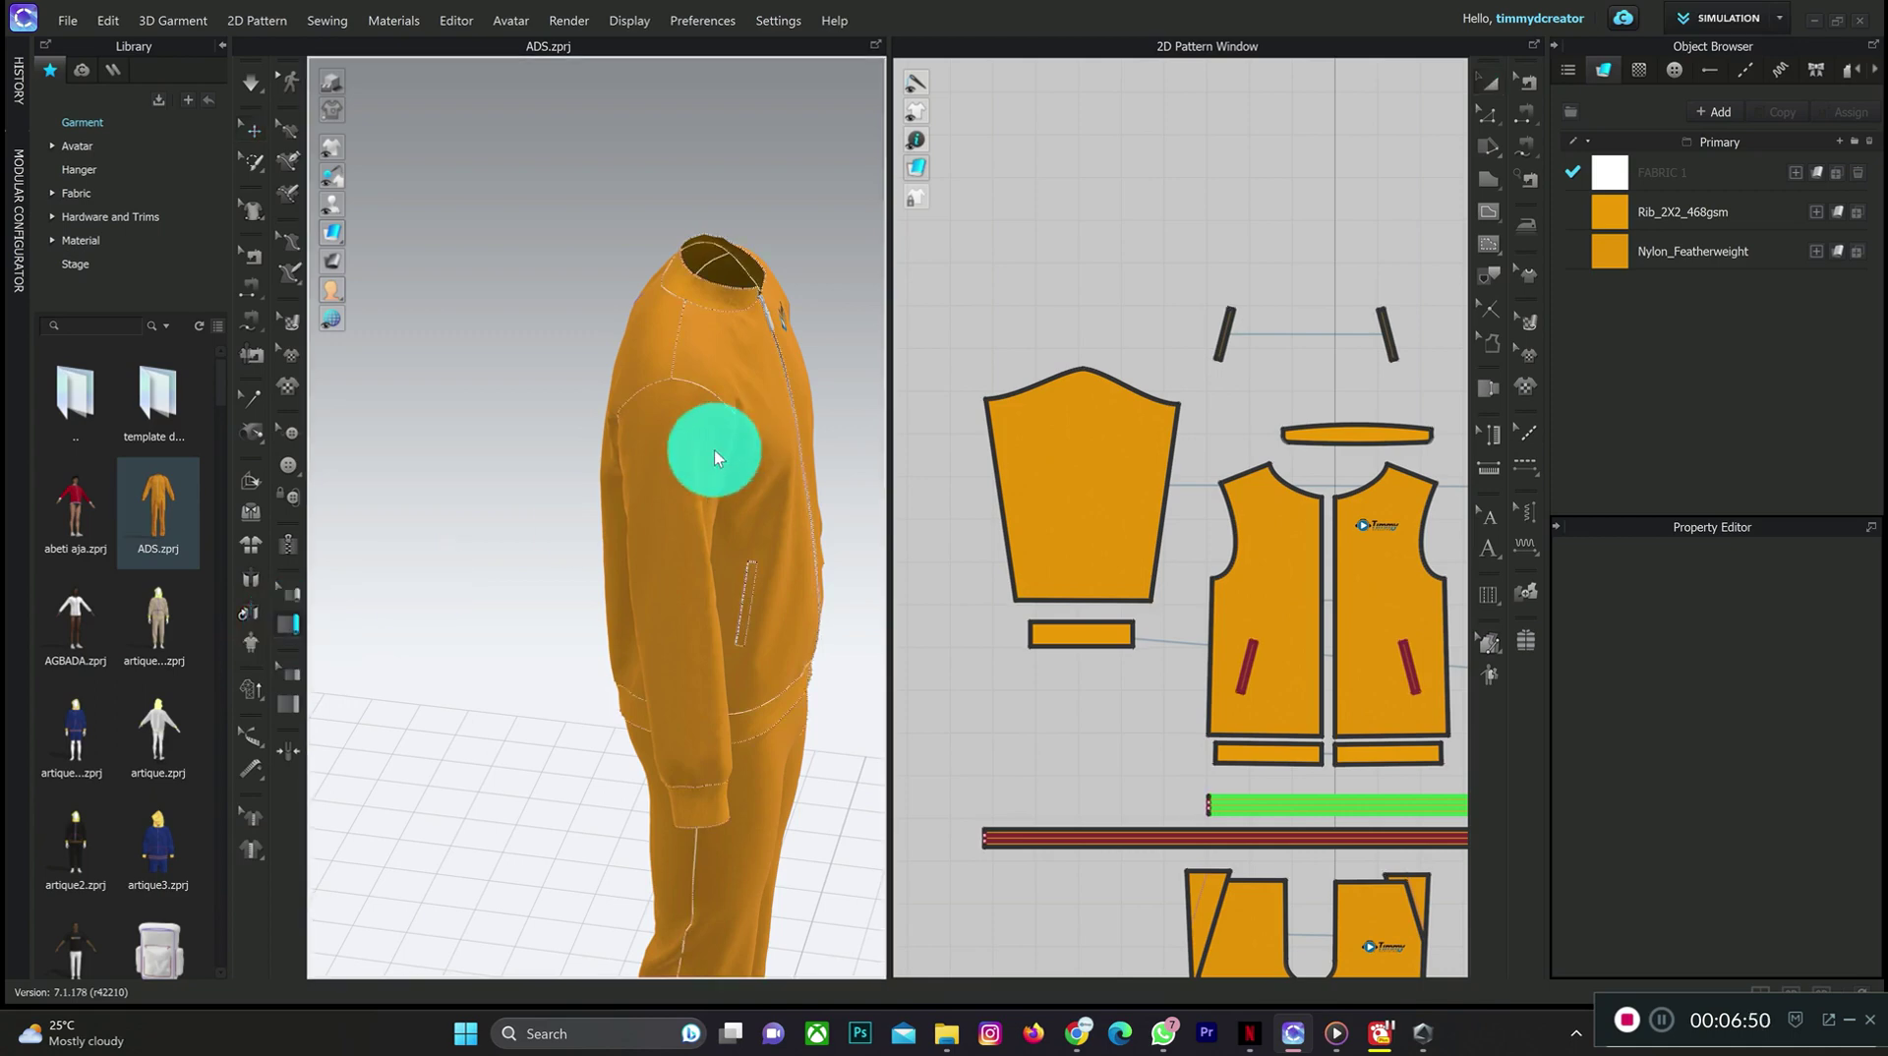
{"action": "left_click", "coordinate": [693, 304]}
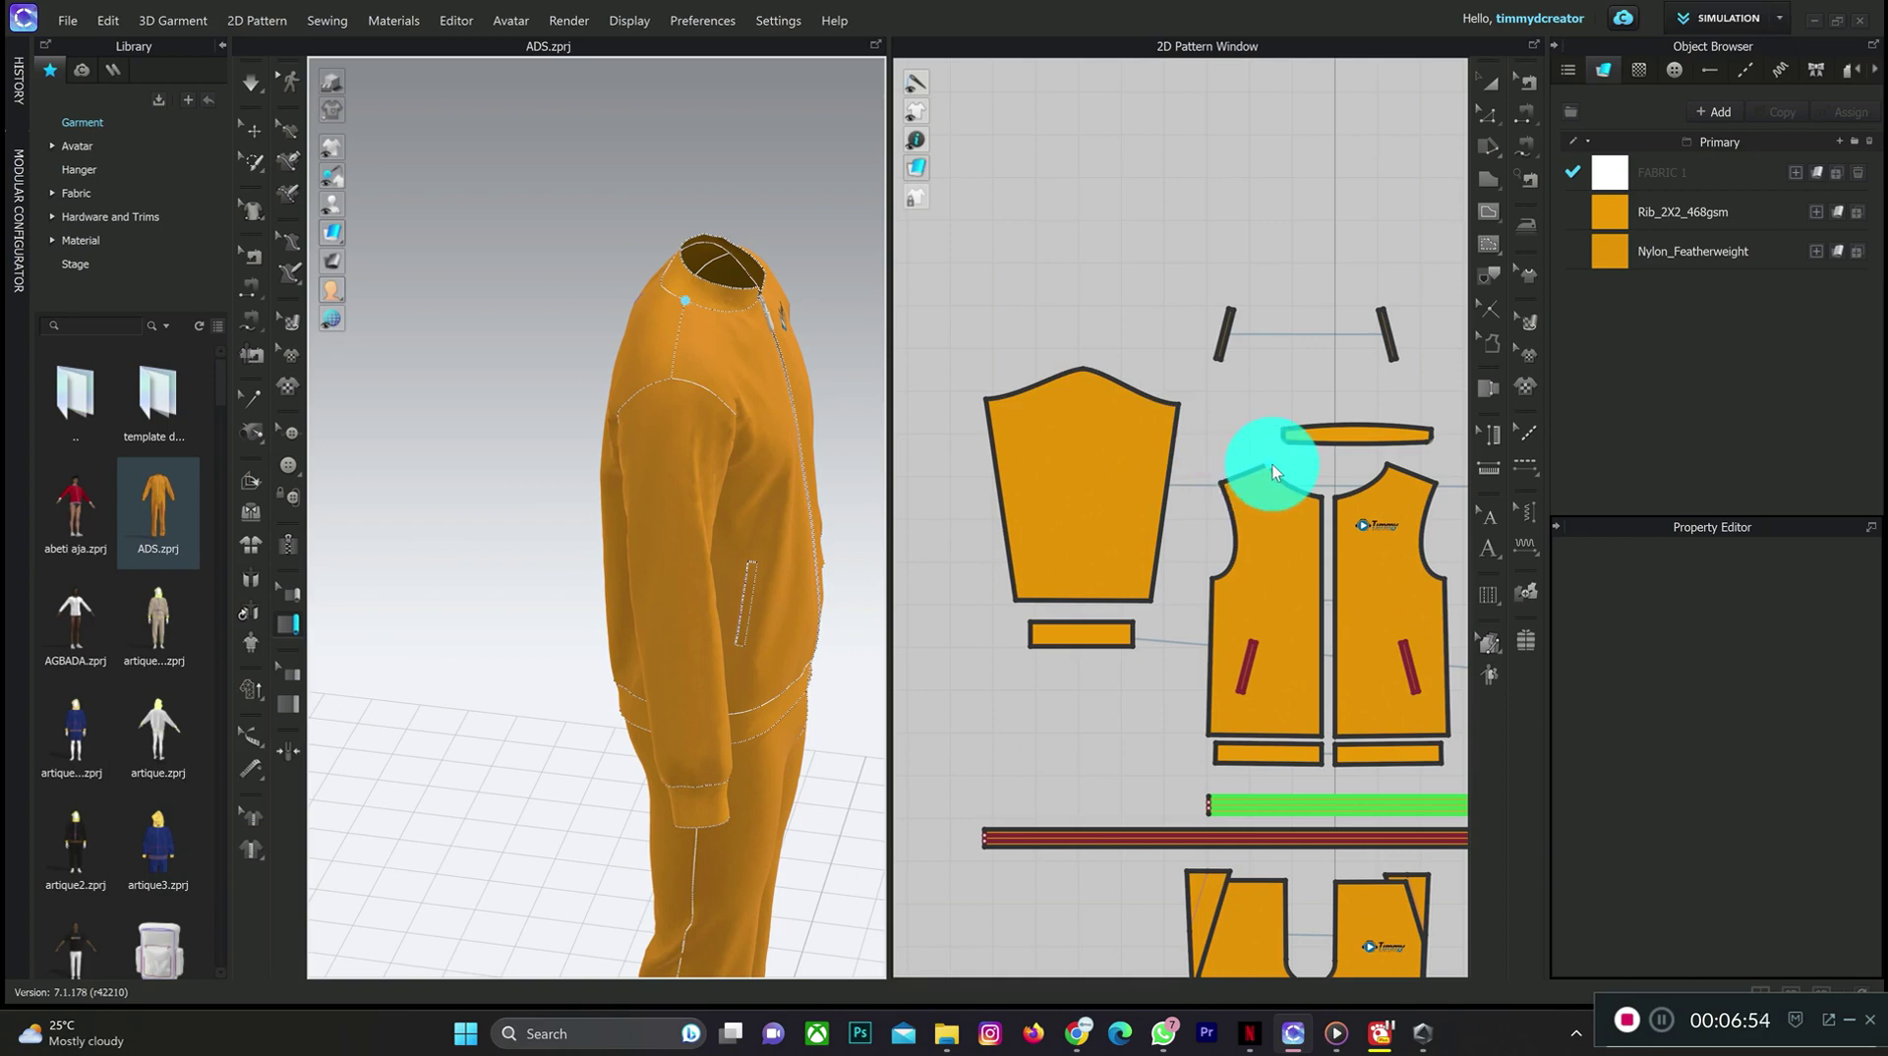
{"action": "scroll", "coordinate": [1271, 460], "scroll_direction": "up", "scroll_amount": 5}
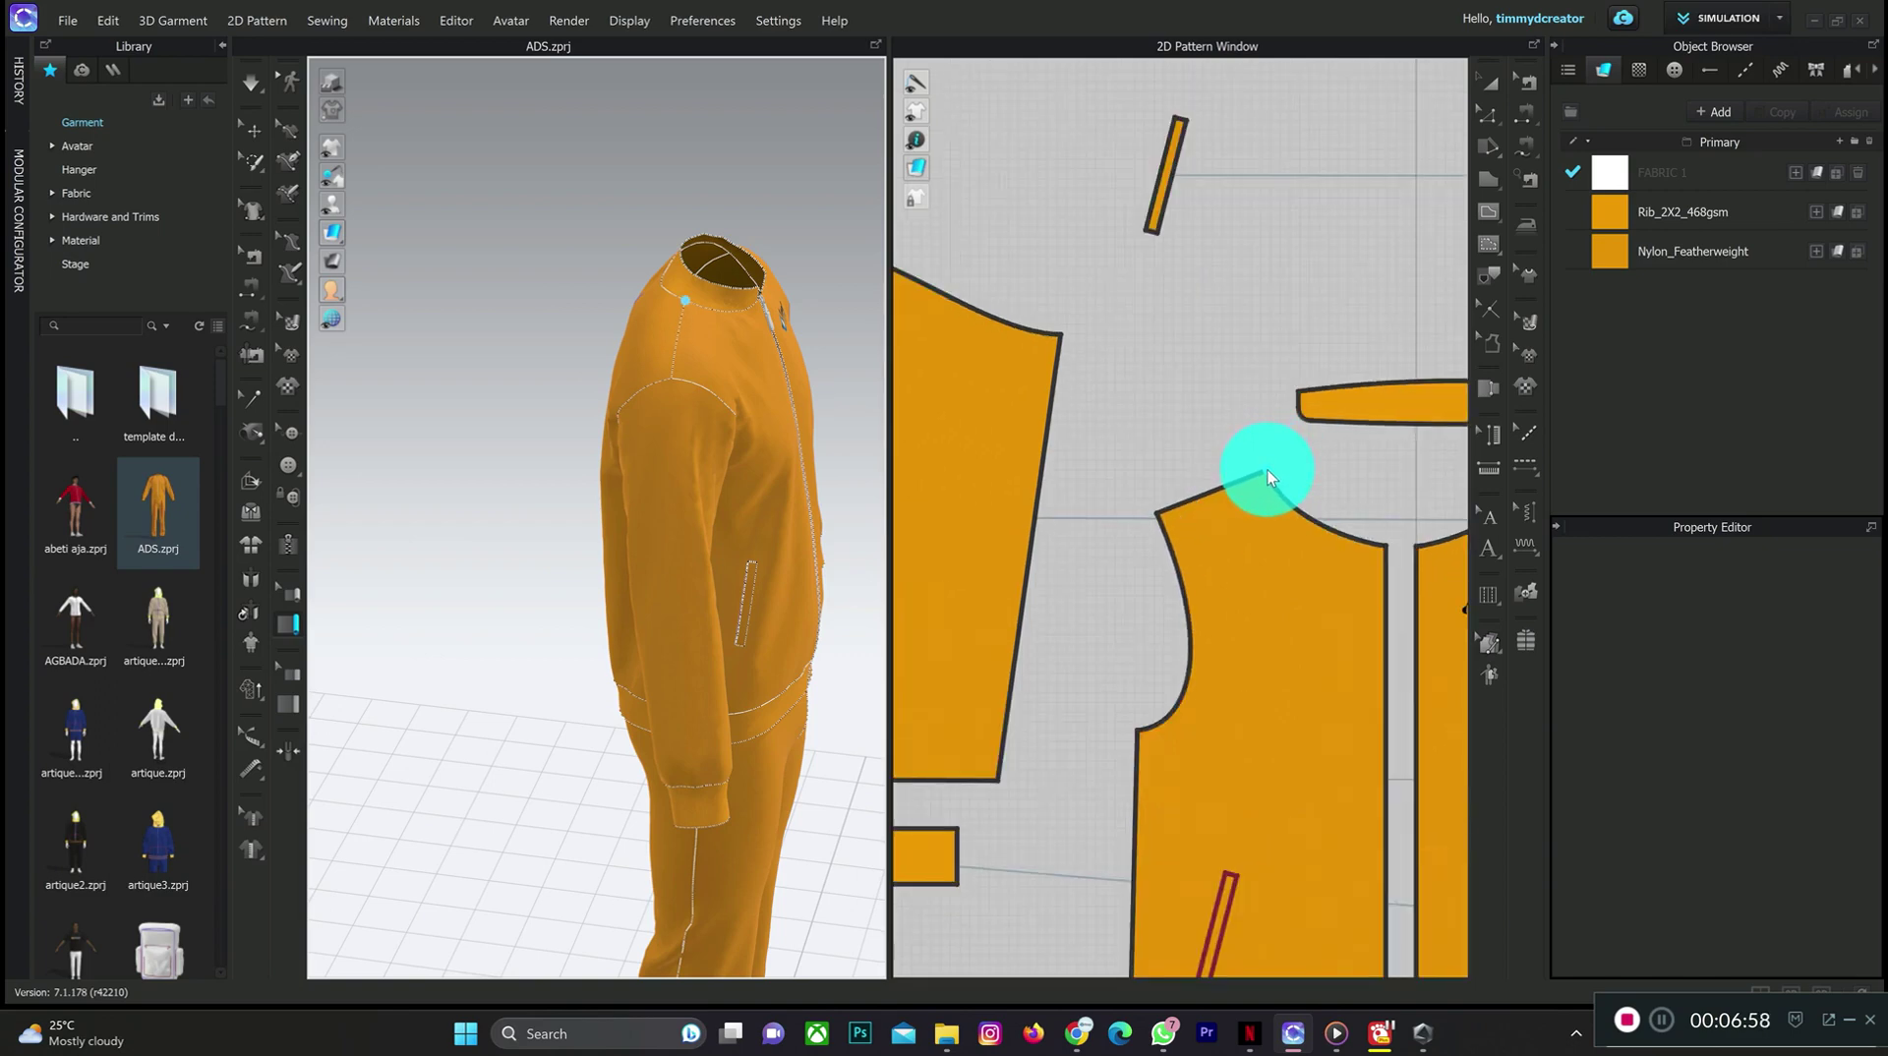
{"action": "left_click", "coordinate": [1267, 470]}
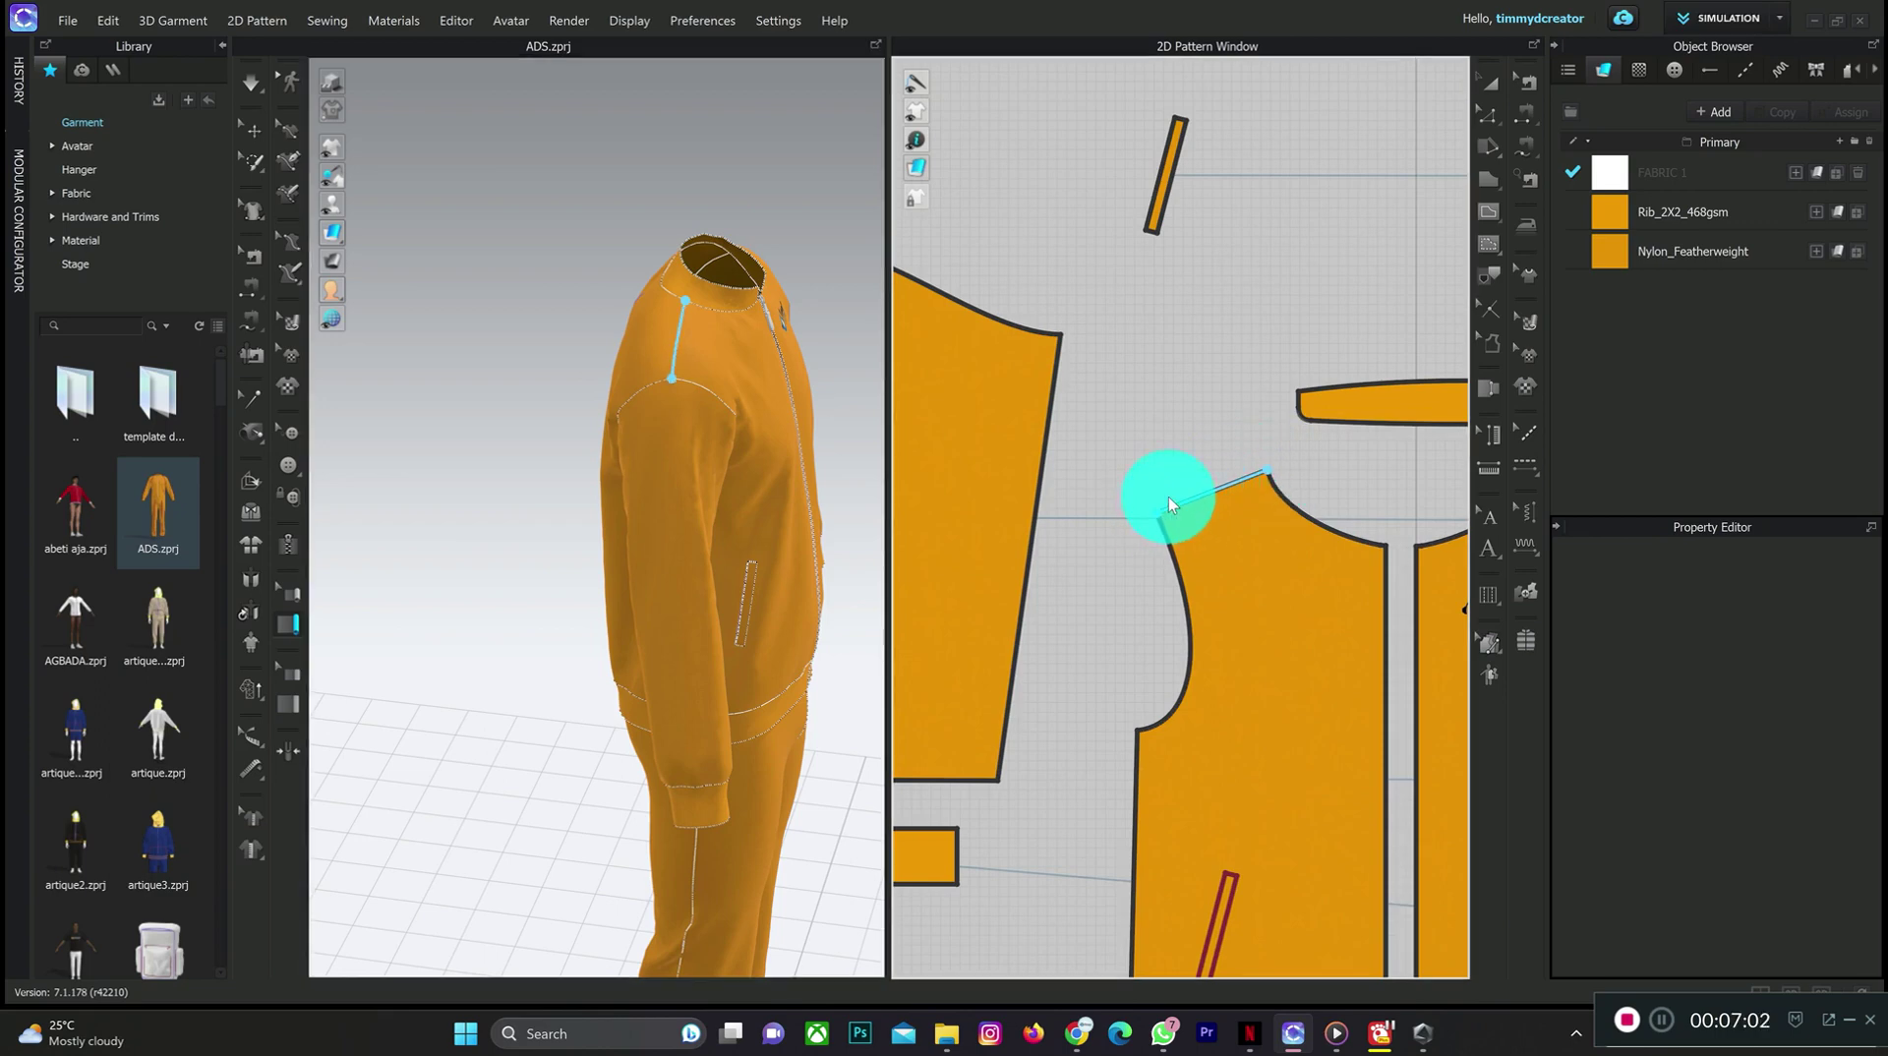
{"action": "middle_click_drag", "start_coordinate": [1330, 452], "coordinate": [966, 468]}
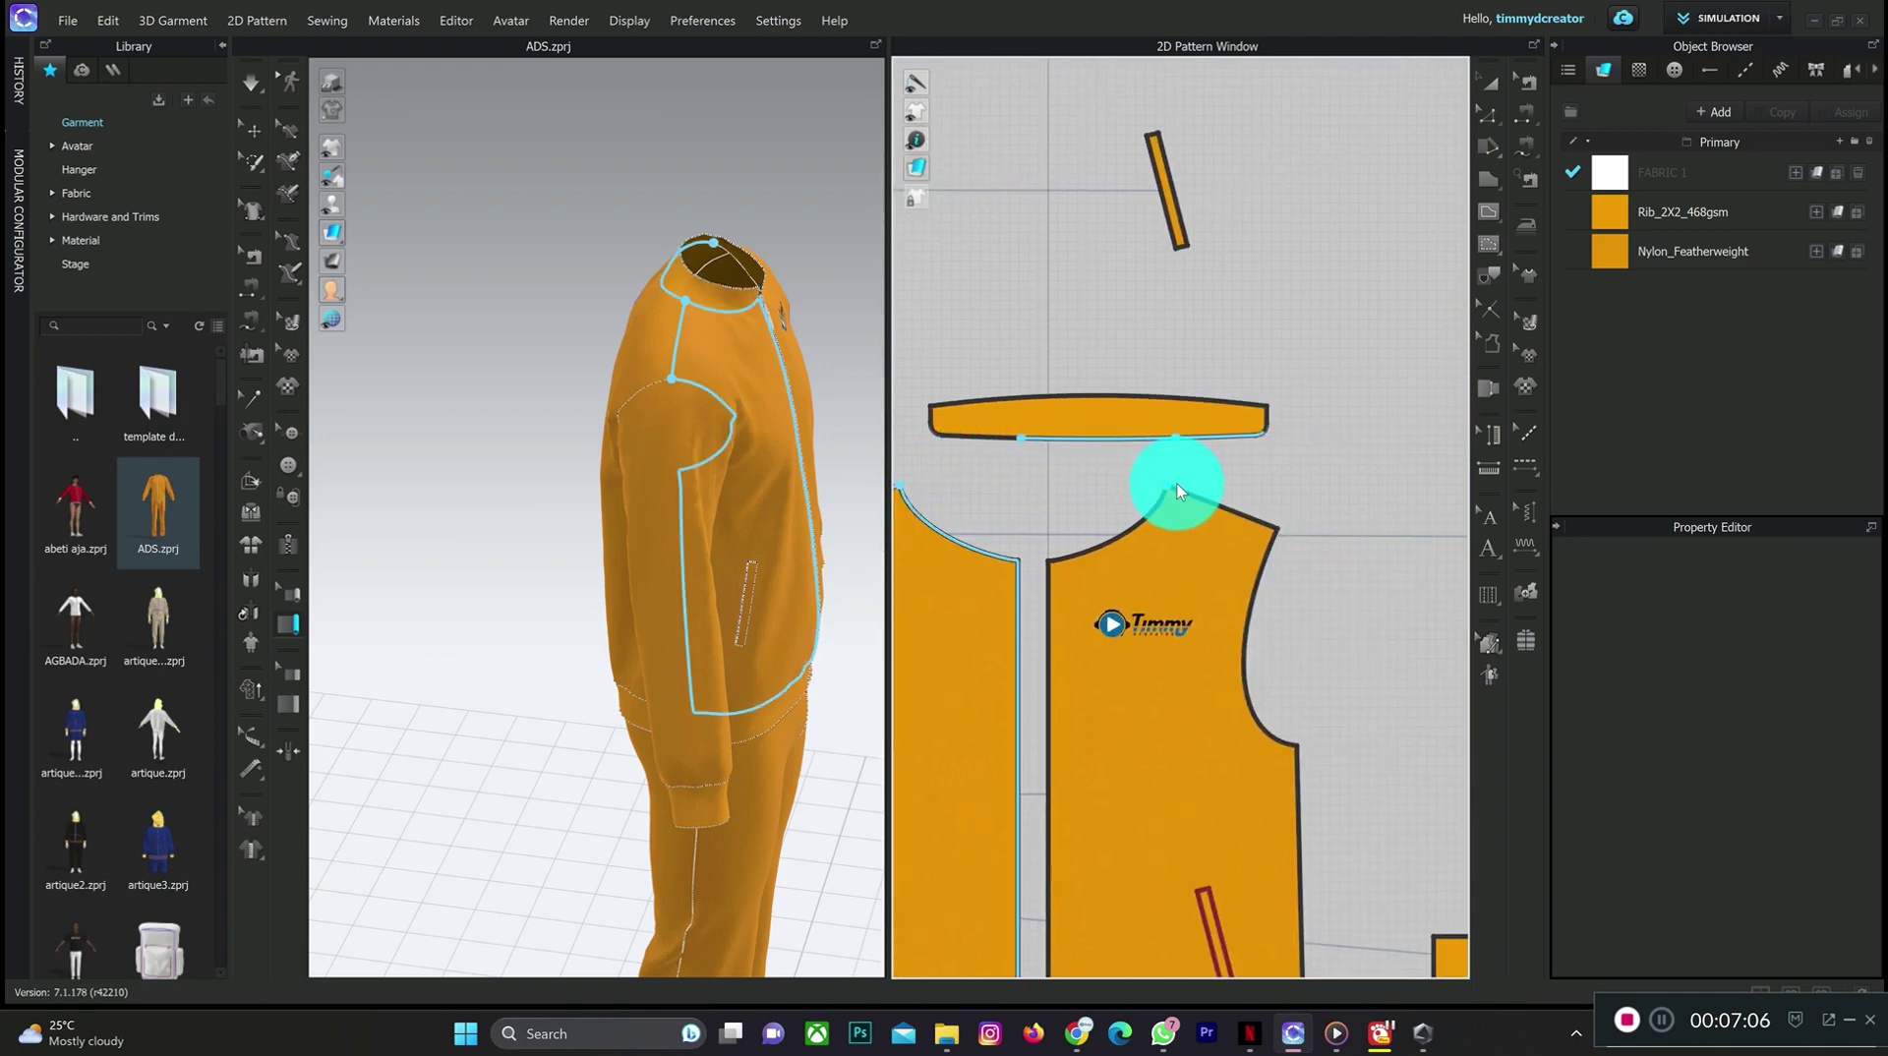
{"action": "scroll", "coordinate": [1063, 425], "scroll_direction": "down", "scroll_amount": 2}
{"action": "middle_click_drag", "start_coordinate": [1063, 426], "coordinate": [1466, 414]}
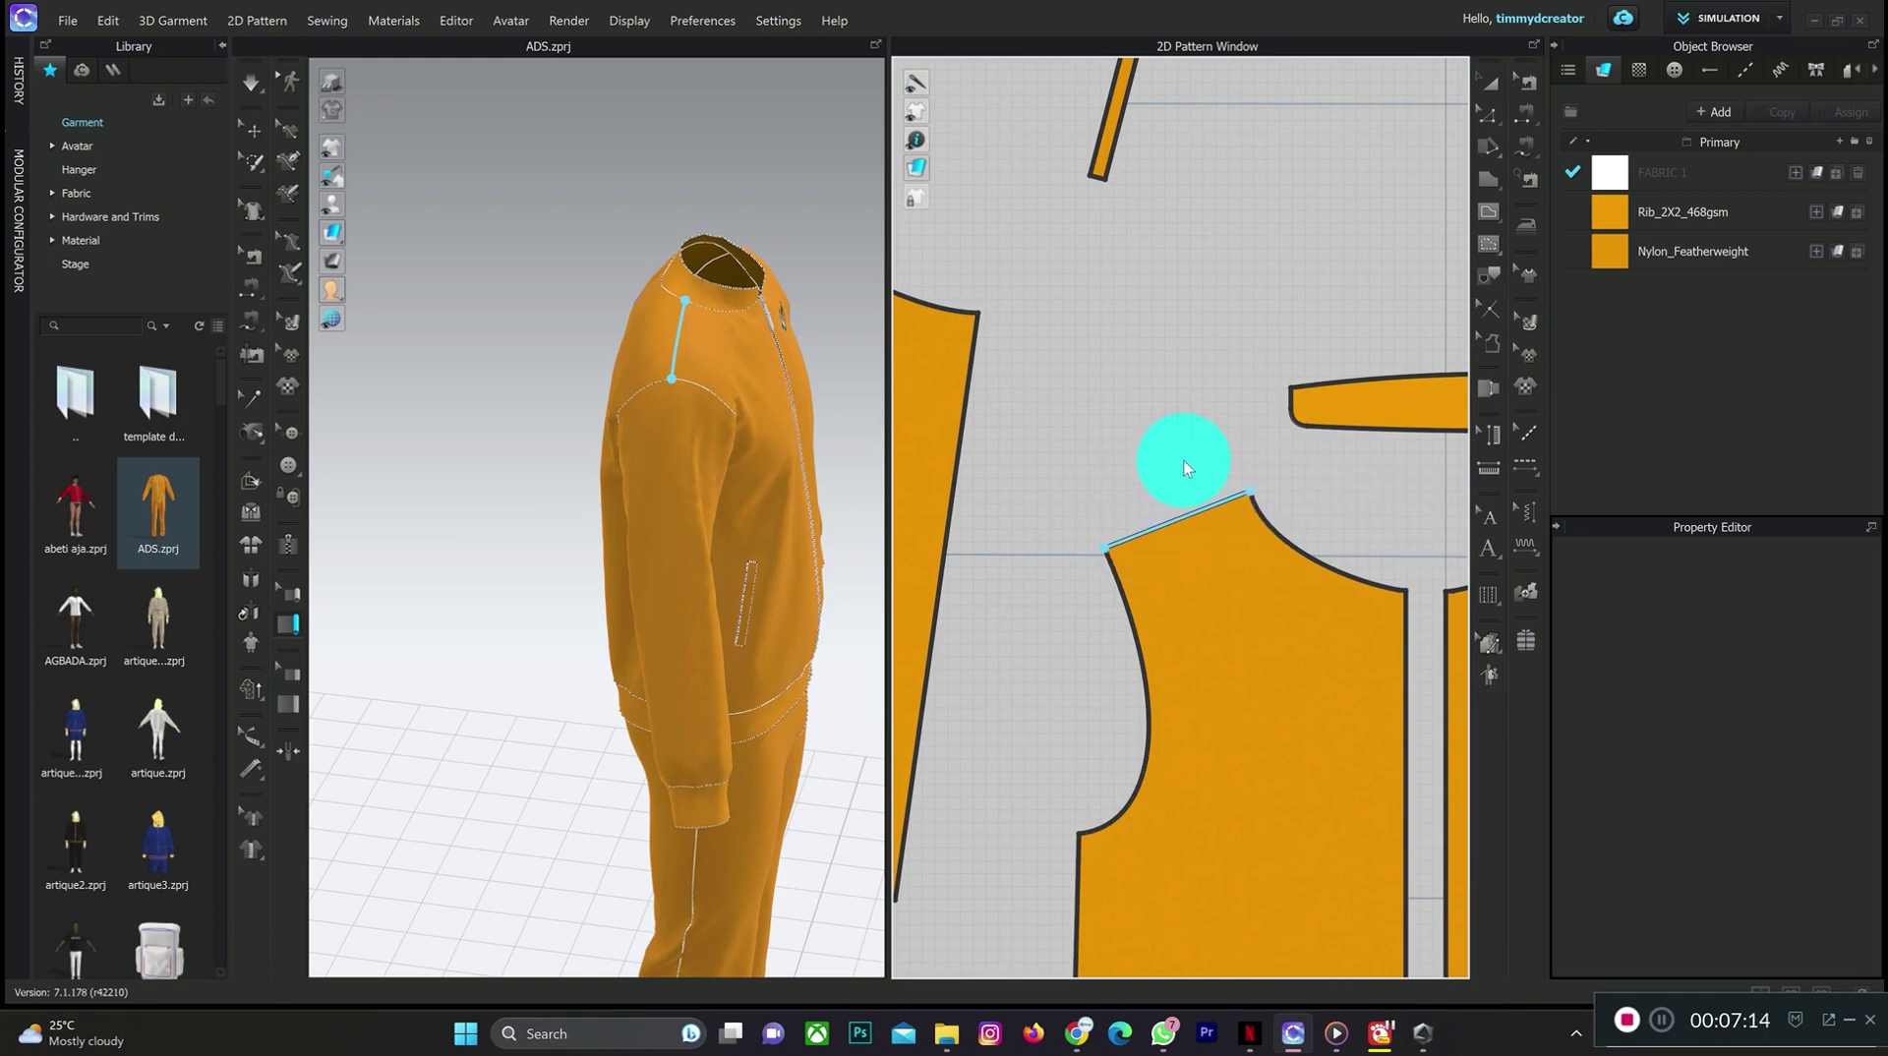
{"action": "key", "text": "Return"}
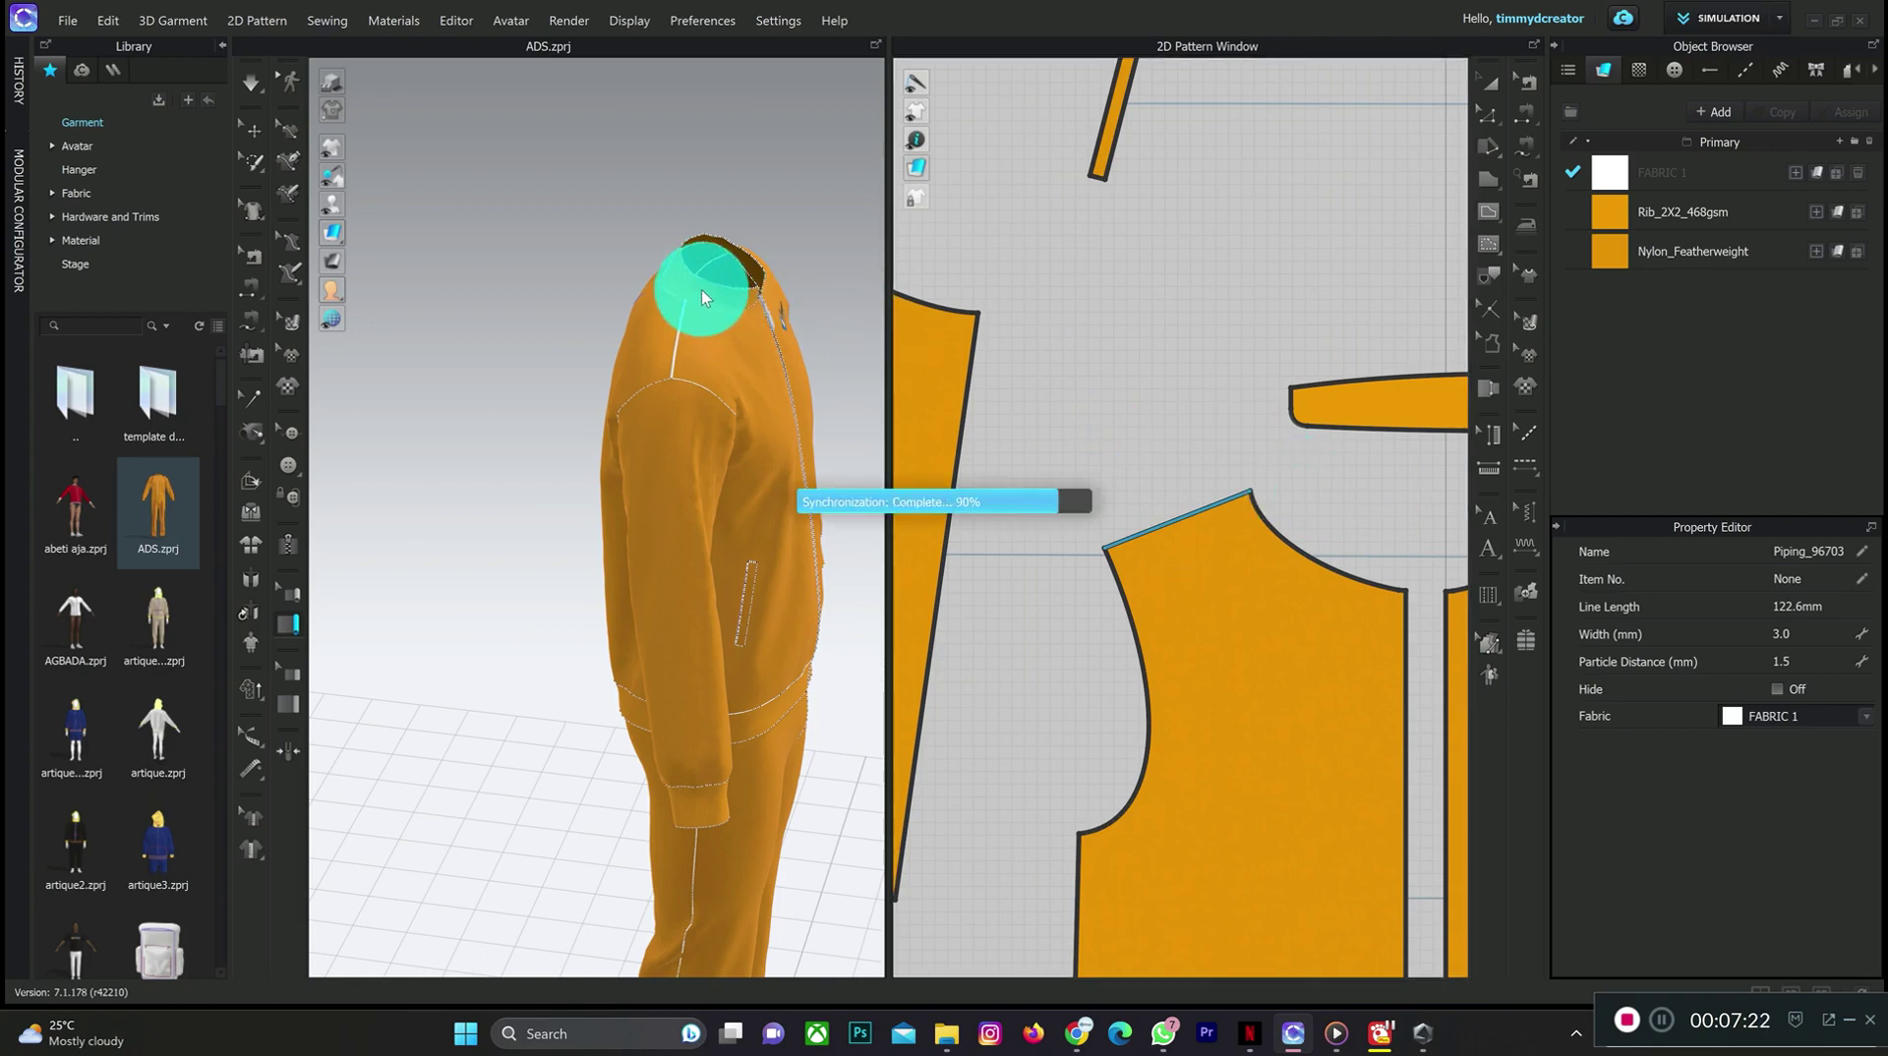
- Try to add piping along the shoulder edge of the front jacket panel with the logo, and undo it
{"action": "scroll", "coordinate": [702, 285], "scroll_direction": "up", "scroll_amount": 5}
{"action": "scroll", "coordinate": [674, 336], "scroll_direction": "up", "scroll_amount": 2}
{"action": "middle_click_drag", "start_coordinate": [698, 309], "coordinate": [622, 401]}
{"action": "right_click_drag", "start_coordinate": [635, 341], "coordinate": [610, 403]}
{"action": "scroll", "coordinate": [629, 345], "scroll_direction": "up", "scroll_amount": 2}
{"action": "scroll", "coordinate": [1170, 429], "scroll_direction": "down", "scroll_amount": 3}
{"action": "right_click_drag", "start_coordinate": [1170, 429], "coordinate": [1145, 559]}
{"action": "middle_click_drag", "start_coordinate": [657, 202], "coordinate": [330, 791]}
{"action": "right_click_drag", "start_coordinate": [639, 362], "coordinate": [590, 449]}
{"action": "right_click_drag", "start_coordinate": [681, 334], "coordinate": [647, 439]}
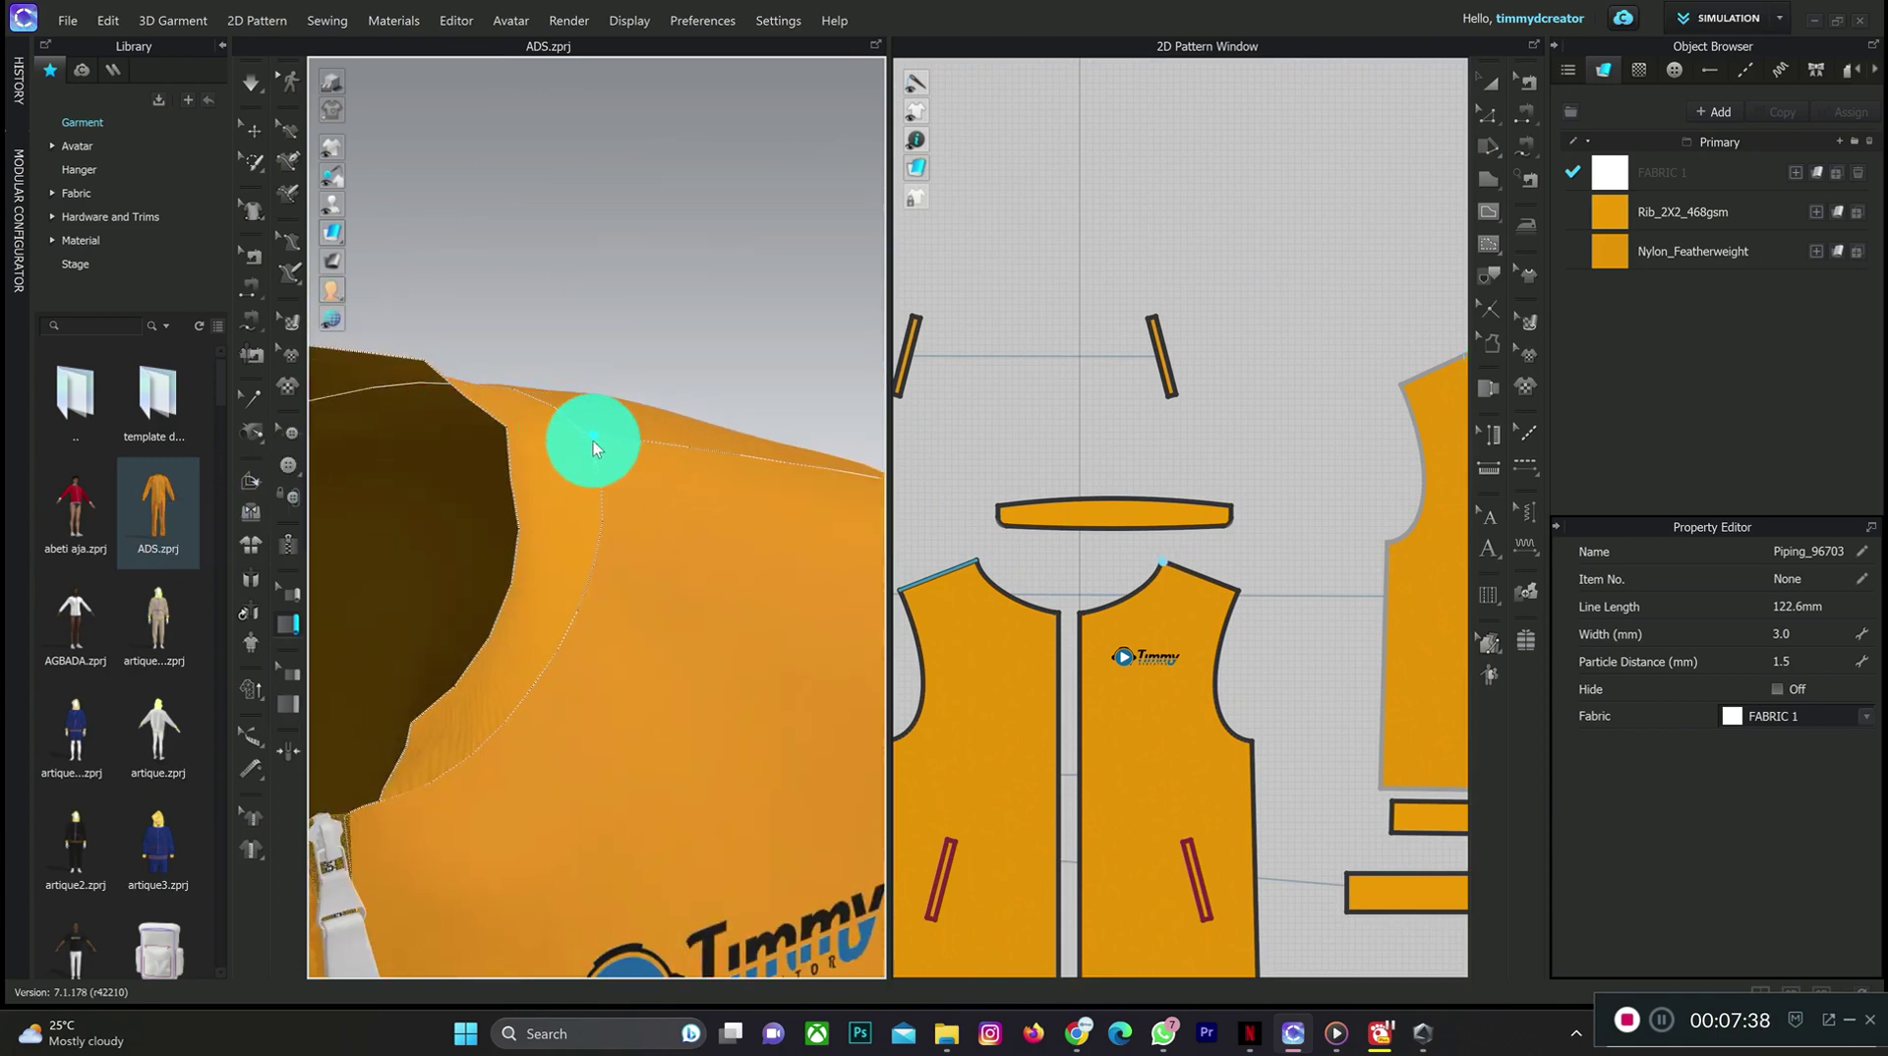
{"action": "left_click", "coordinate": [1167, 558]}
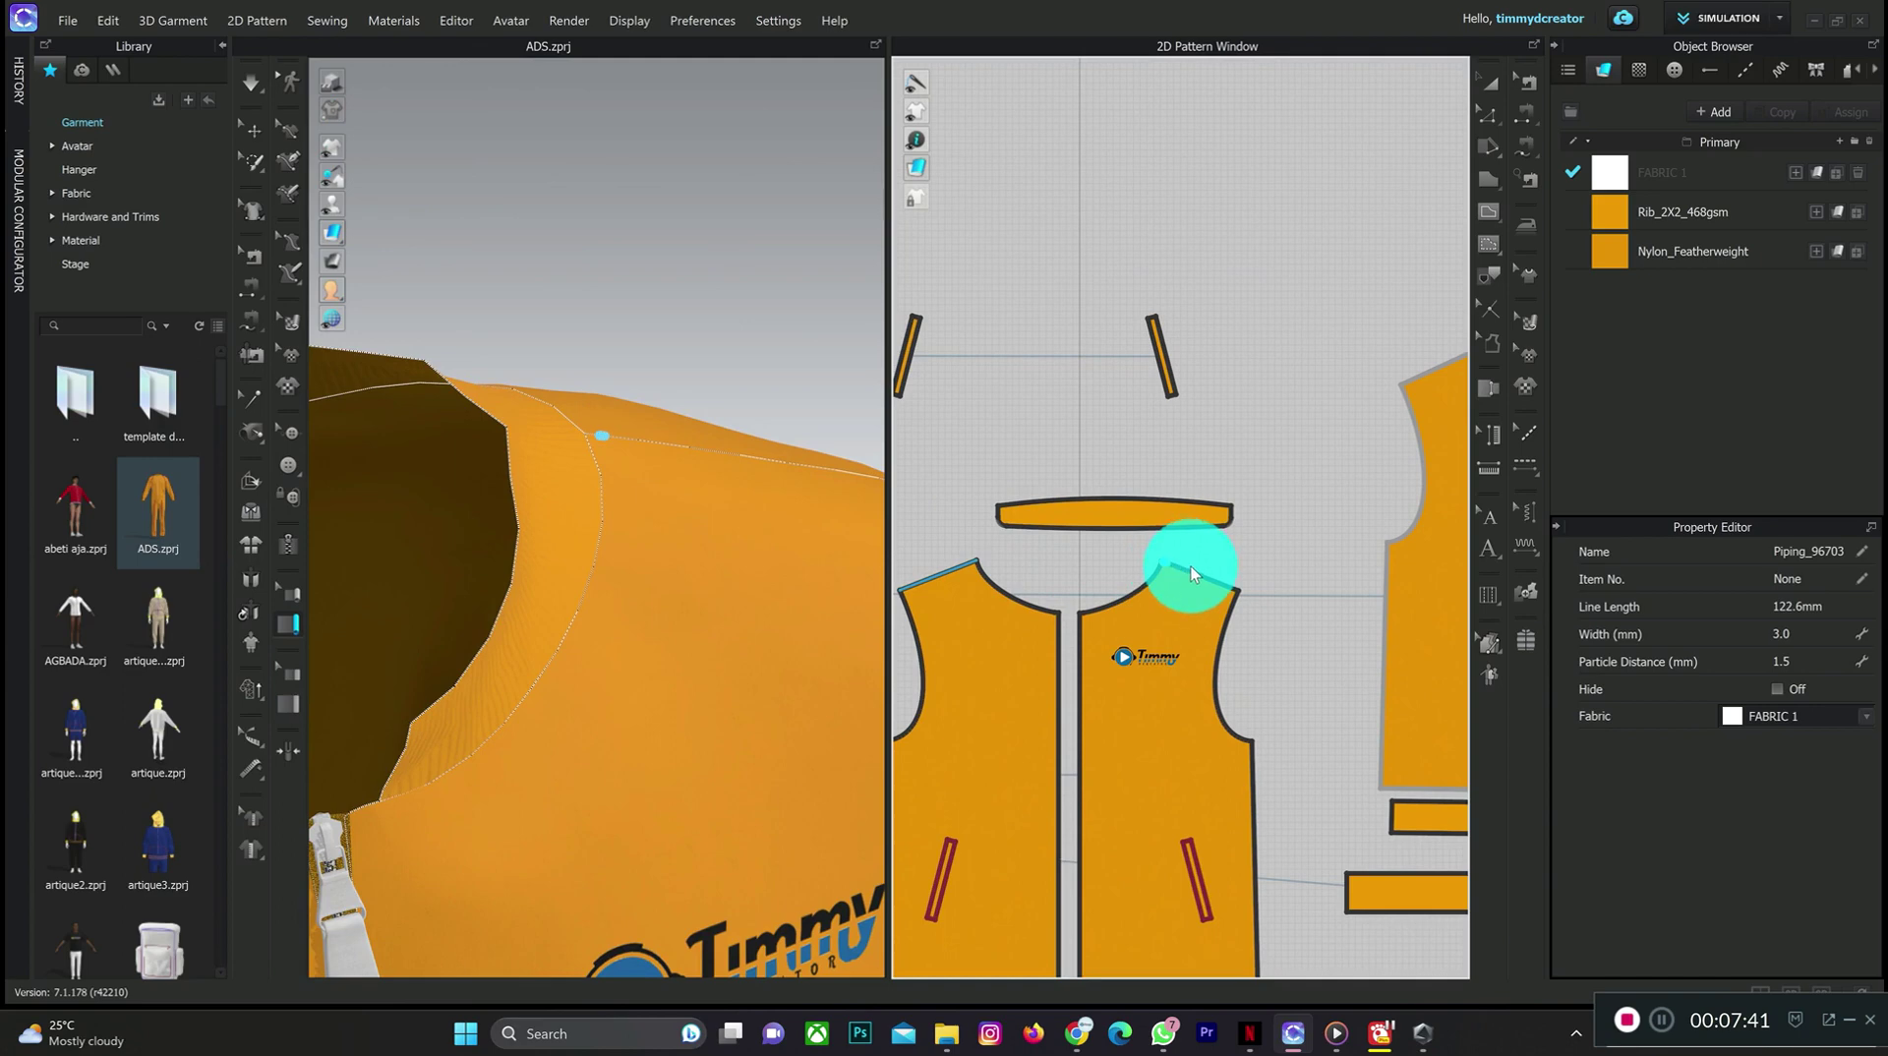
{"action": "double_click", "coordinate": [1243, 590]}
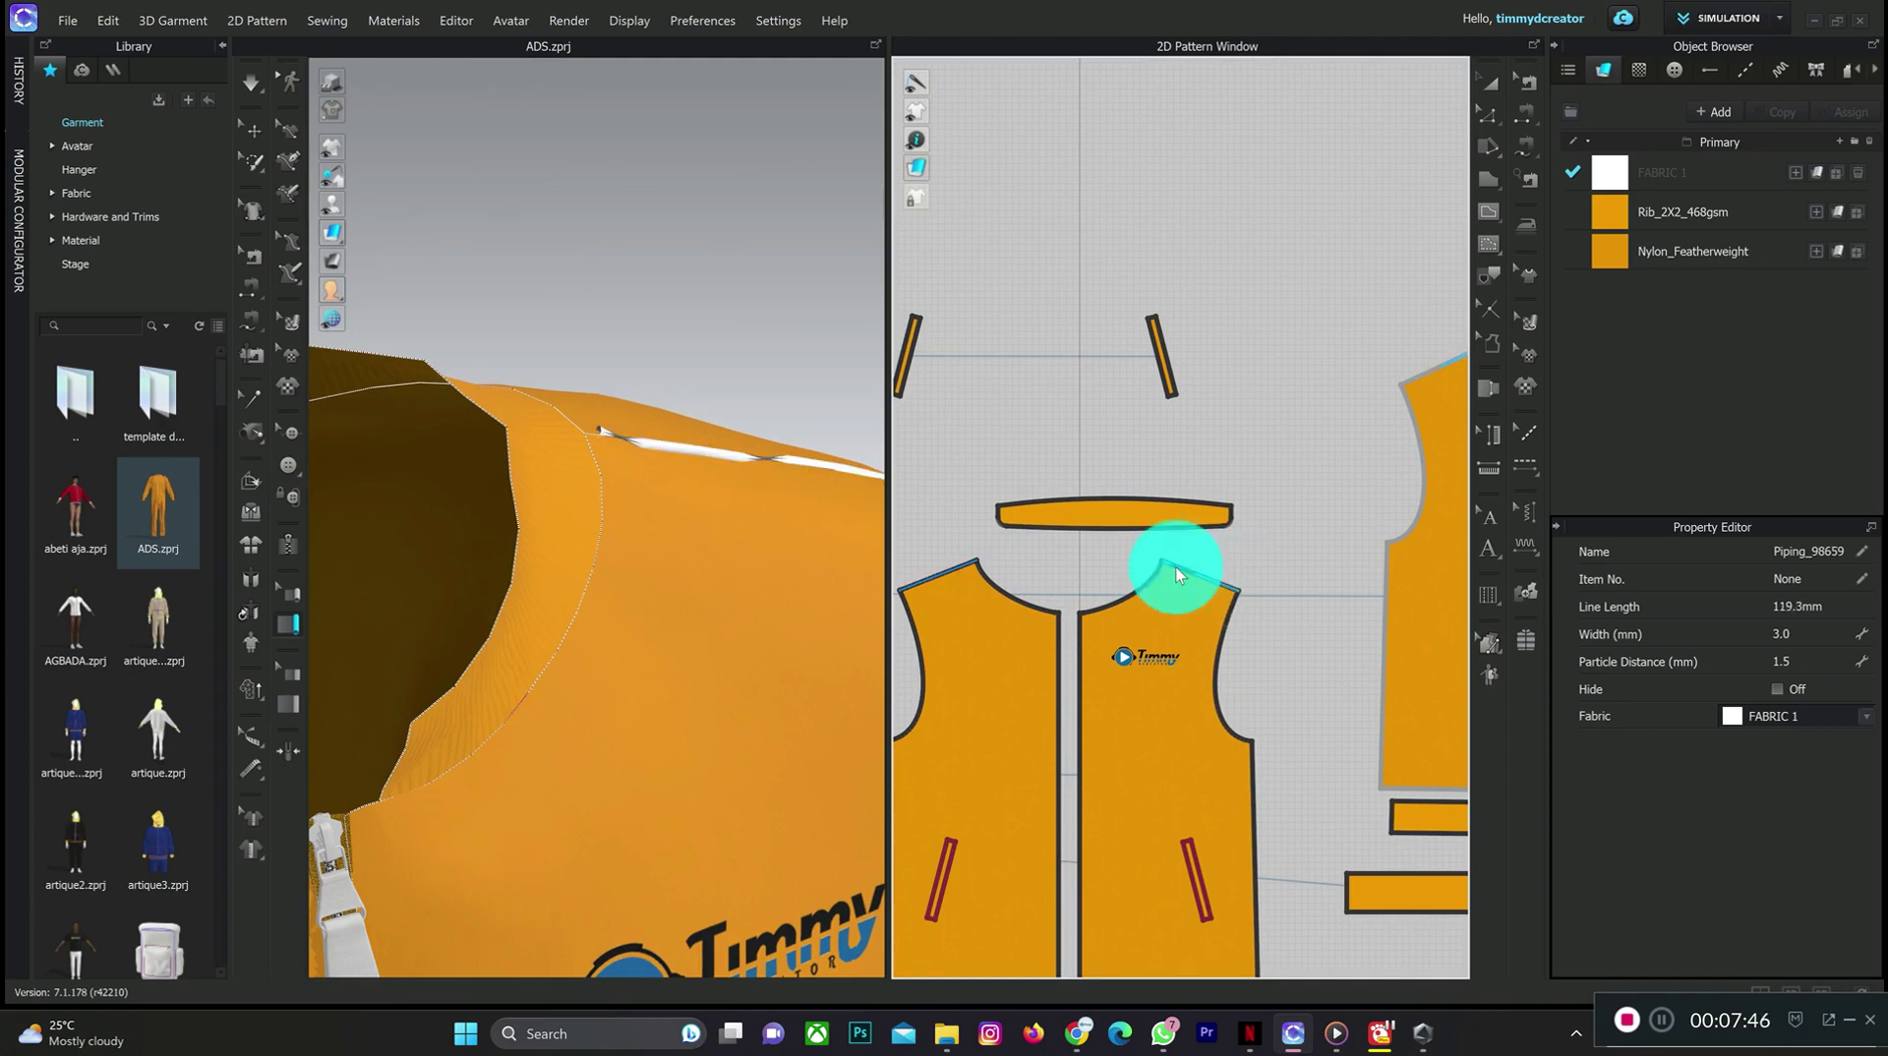
{"action": "key", "text": "space"}
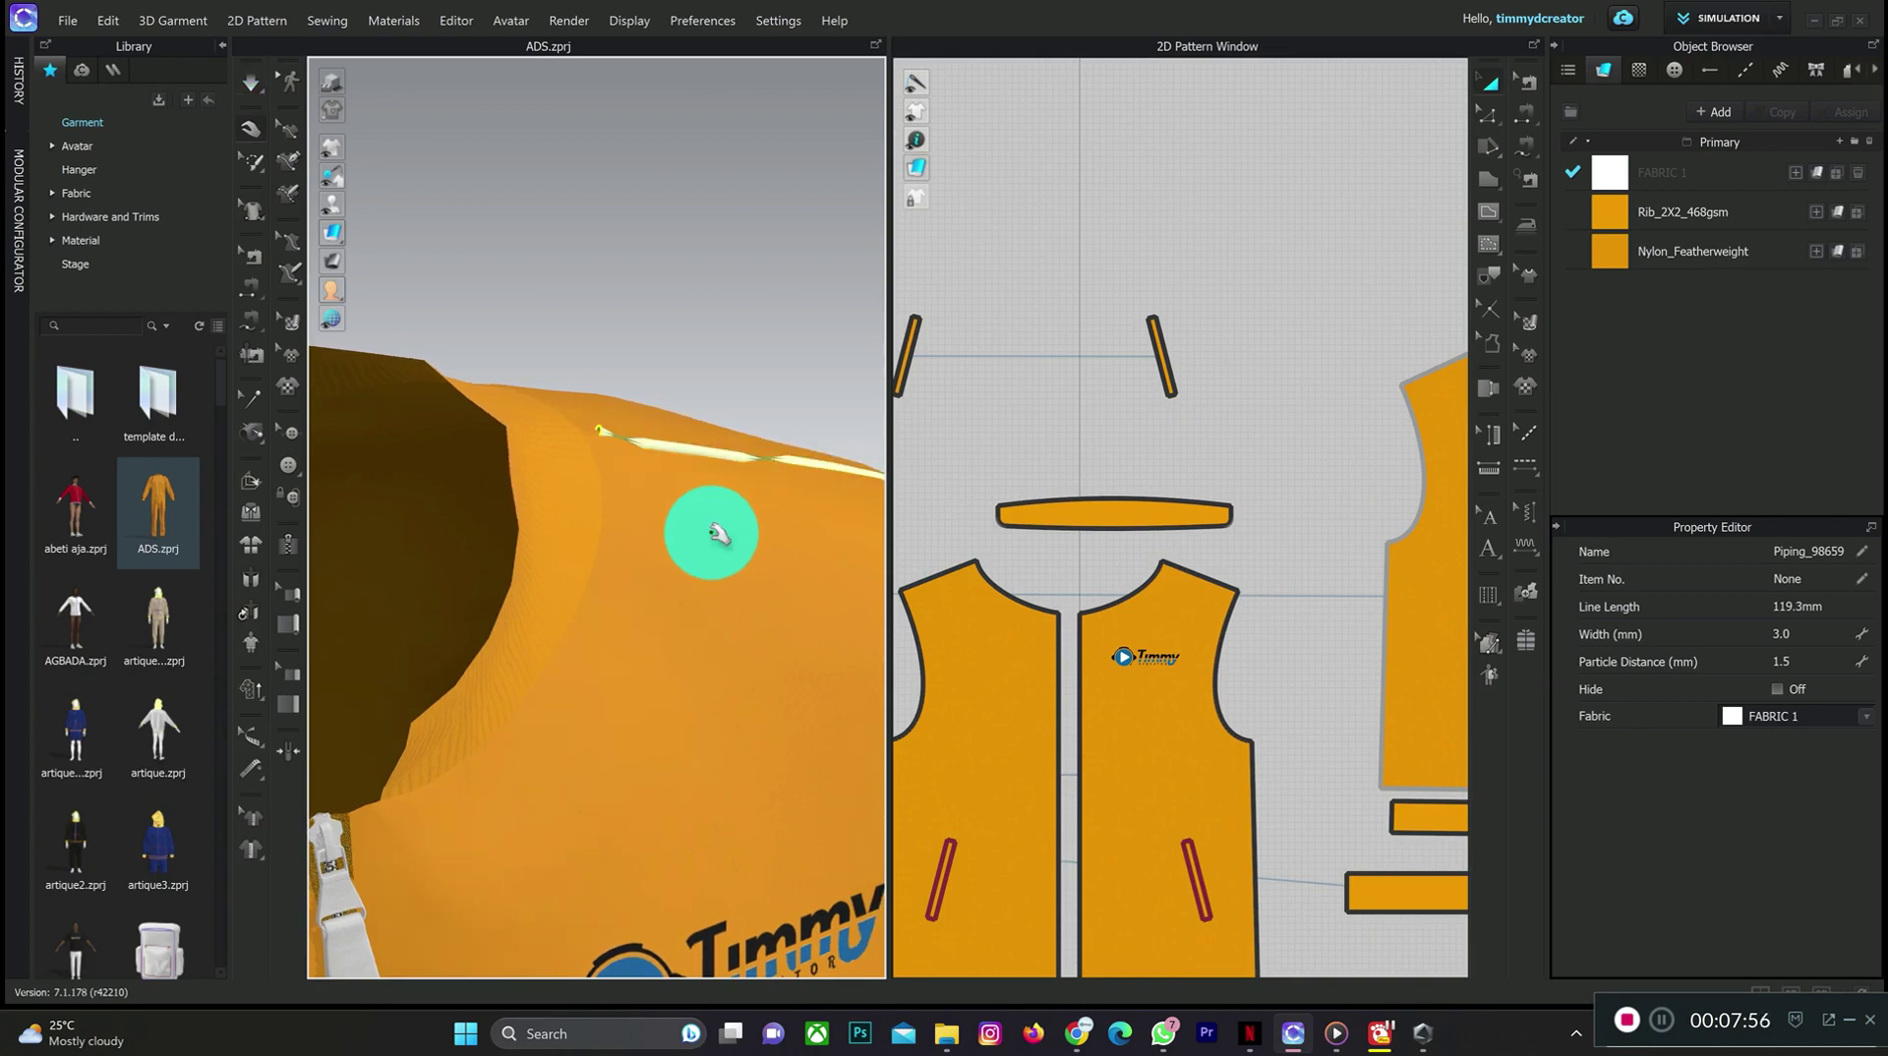
{"action": "key", "text": "ctrl+z"}
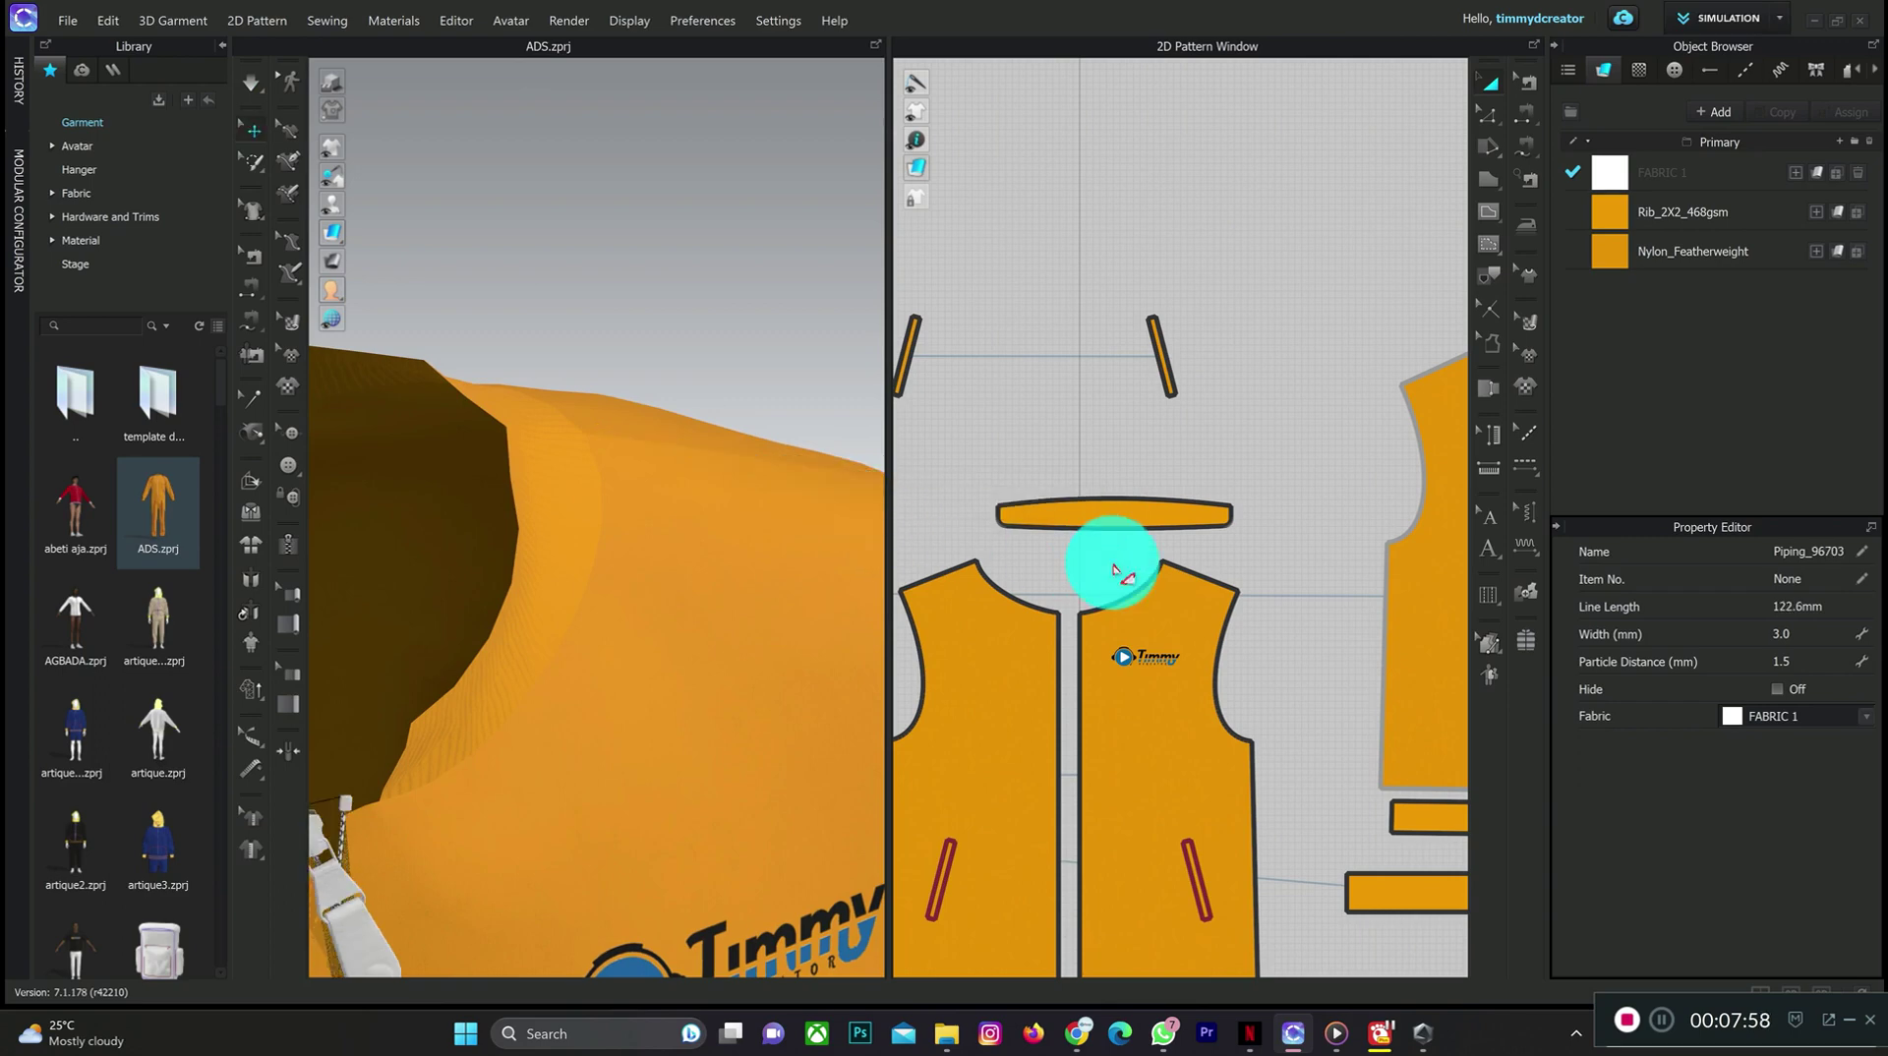
- Add piping along the shoulder edge of the front jacket panel with the logo, from the neckline to the armhole
{"action": "scroll", "coordinate": [1197, 556], "scroll_direction": "up", "scroll_amount": 8}
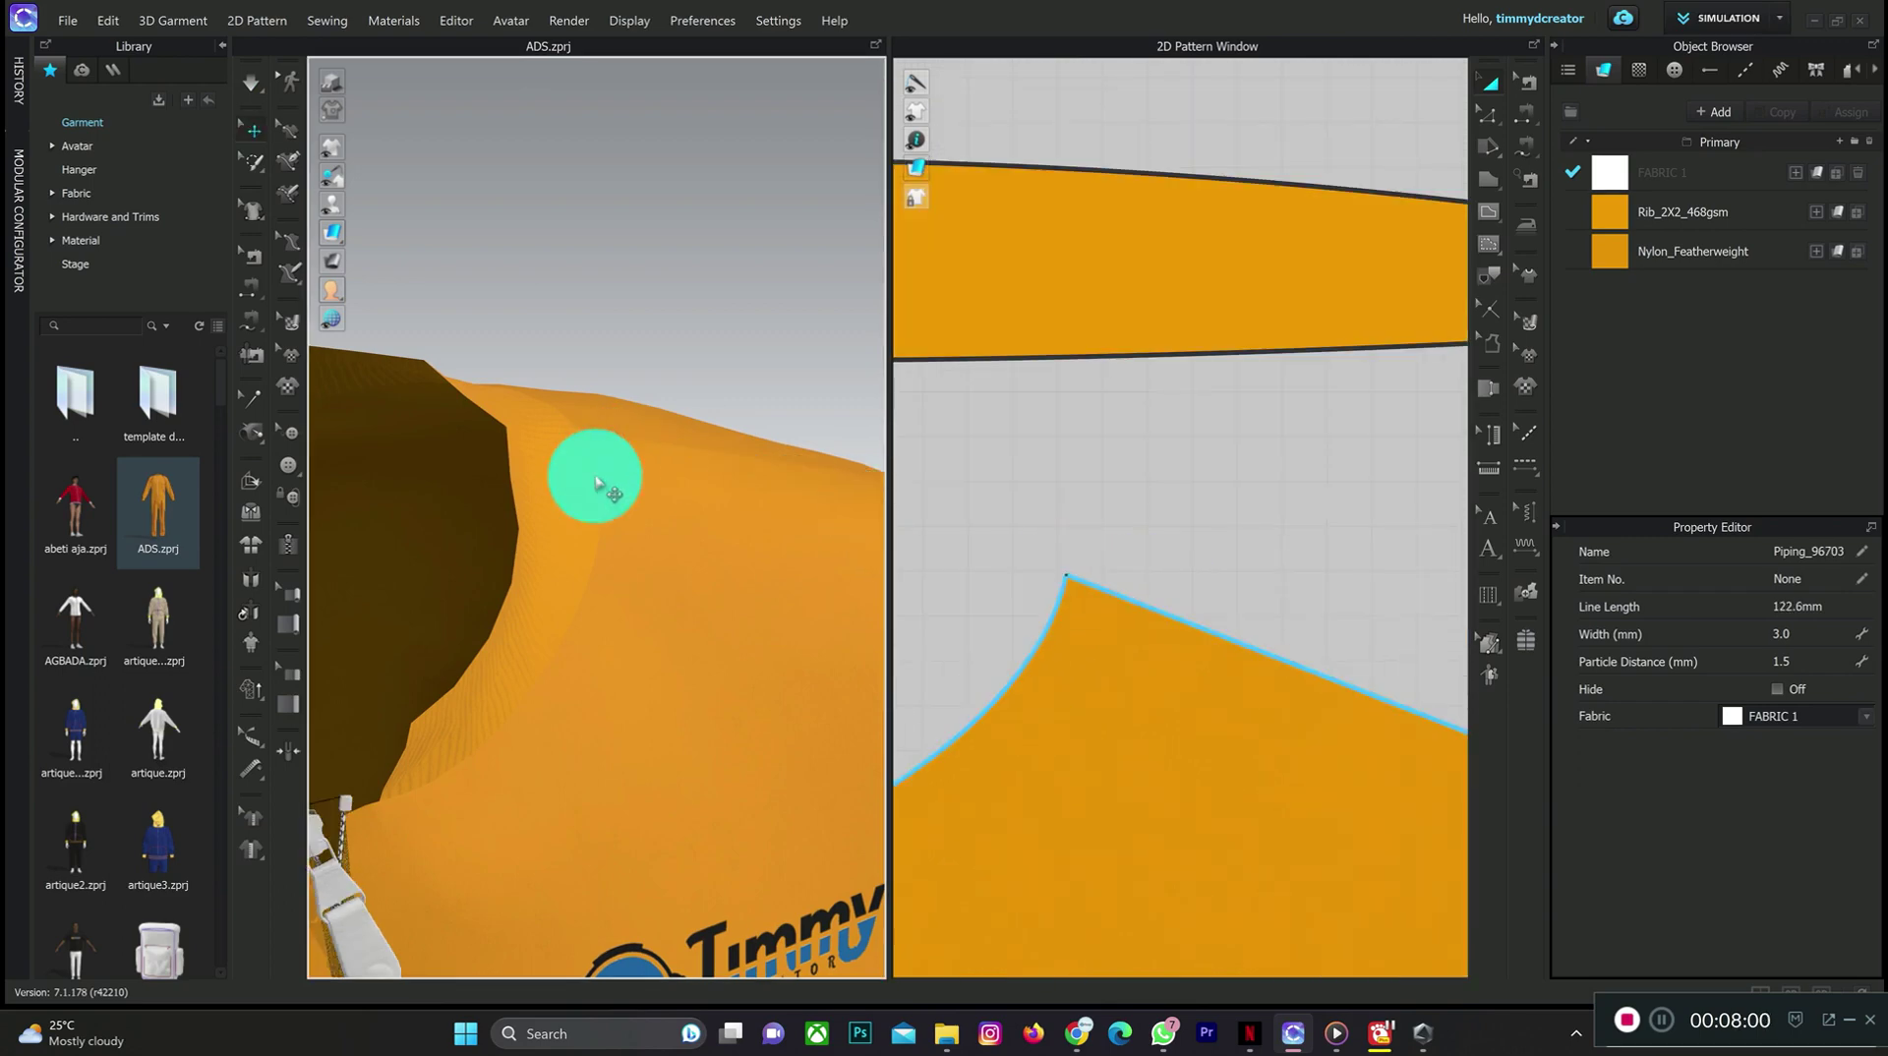
{"action": "left_click", "coordinate": [290, 621]}
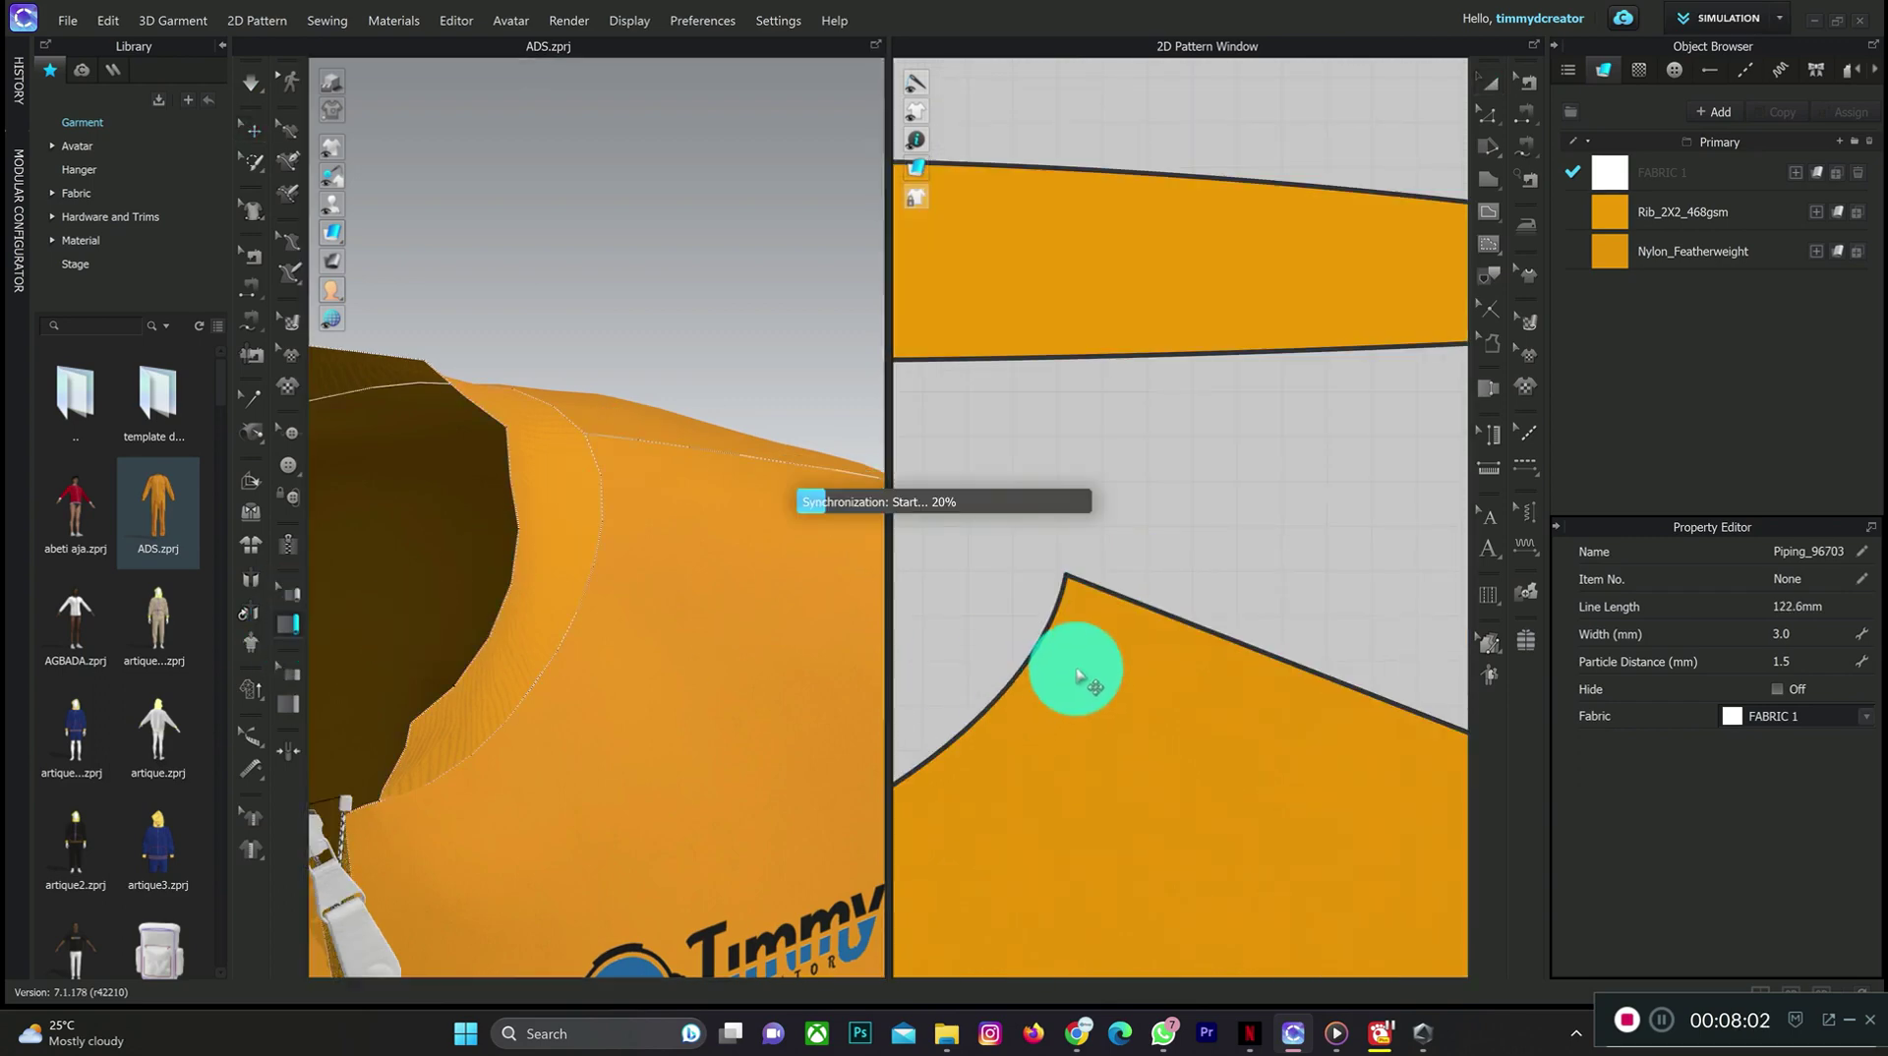
{"action": "scroll", "coordinate": [1091, 612], "scroll_direction": "down", "scroll_amount": 2}
{"action": "mouse_move", "coordinate": [1075, 610]}
{"action": "left_mouse_down"}
{"action": "mouse_move", "coordinate": [1291, 677]}
{"action": "mouse_move", "coordinate": [1359, 723]}
{"action": "left_mouse_up"}
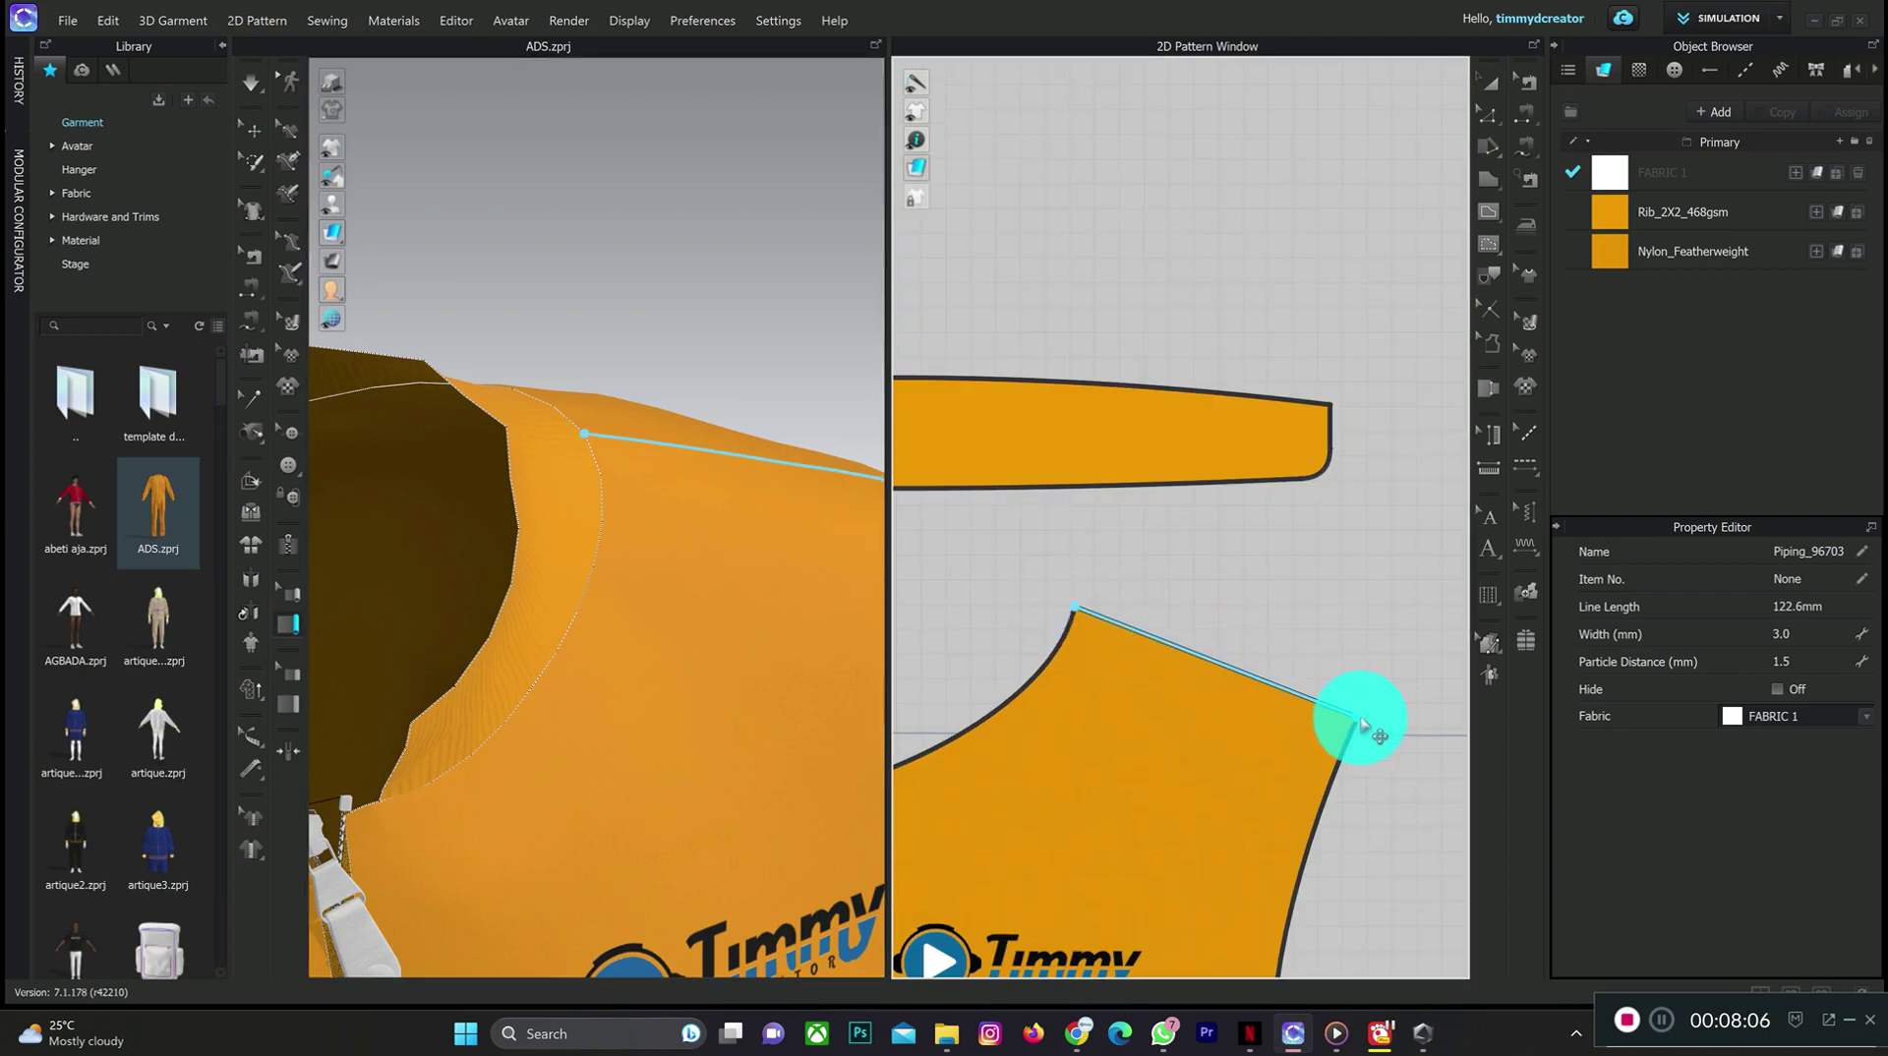
{"action": "double_click", "coordinate": [1360, 720]}
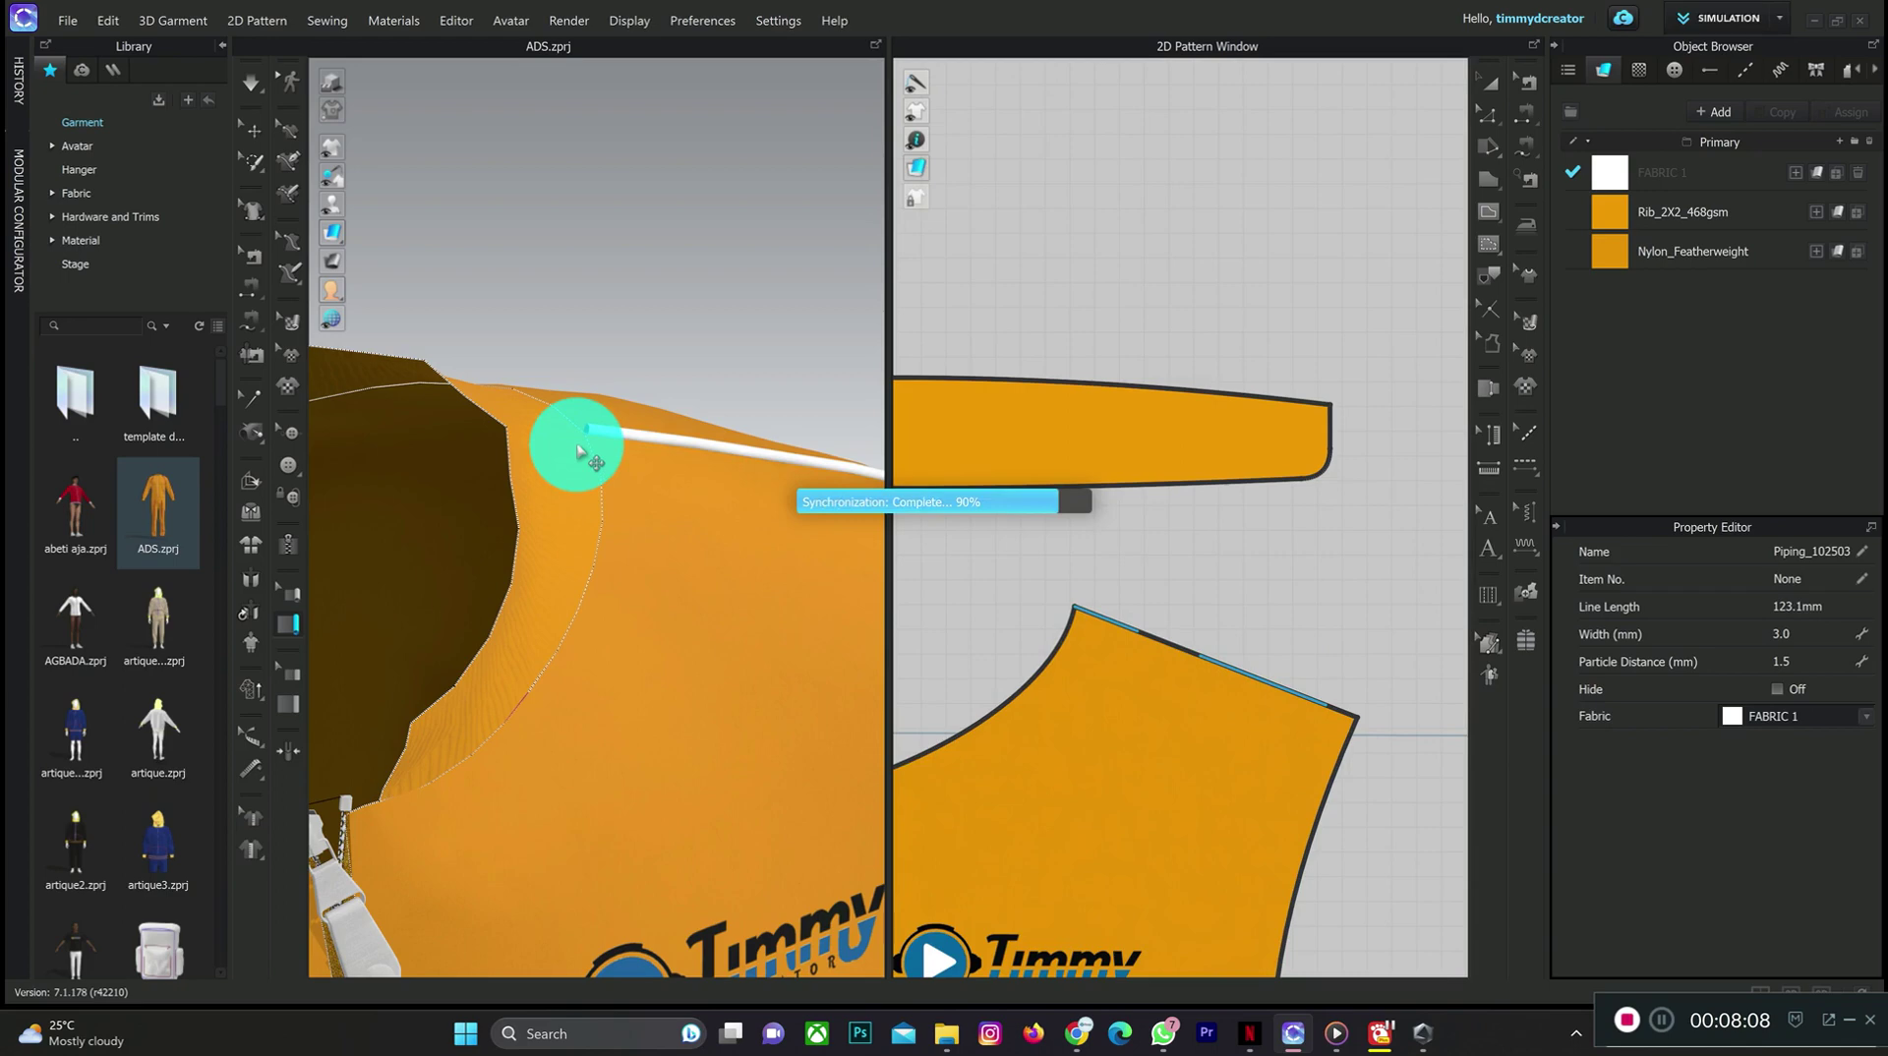
{"action": "scroll", "coordinate": [577, 449], "scroll_direction": "down", "scroll_amount": 2}
{"action": "scroll", "coordinate": [590, 450], "scroll_direction": "down", "scroll_amount": 3}
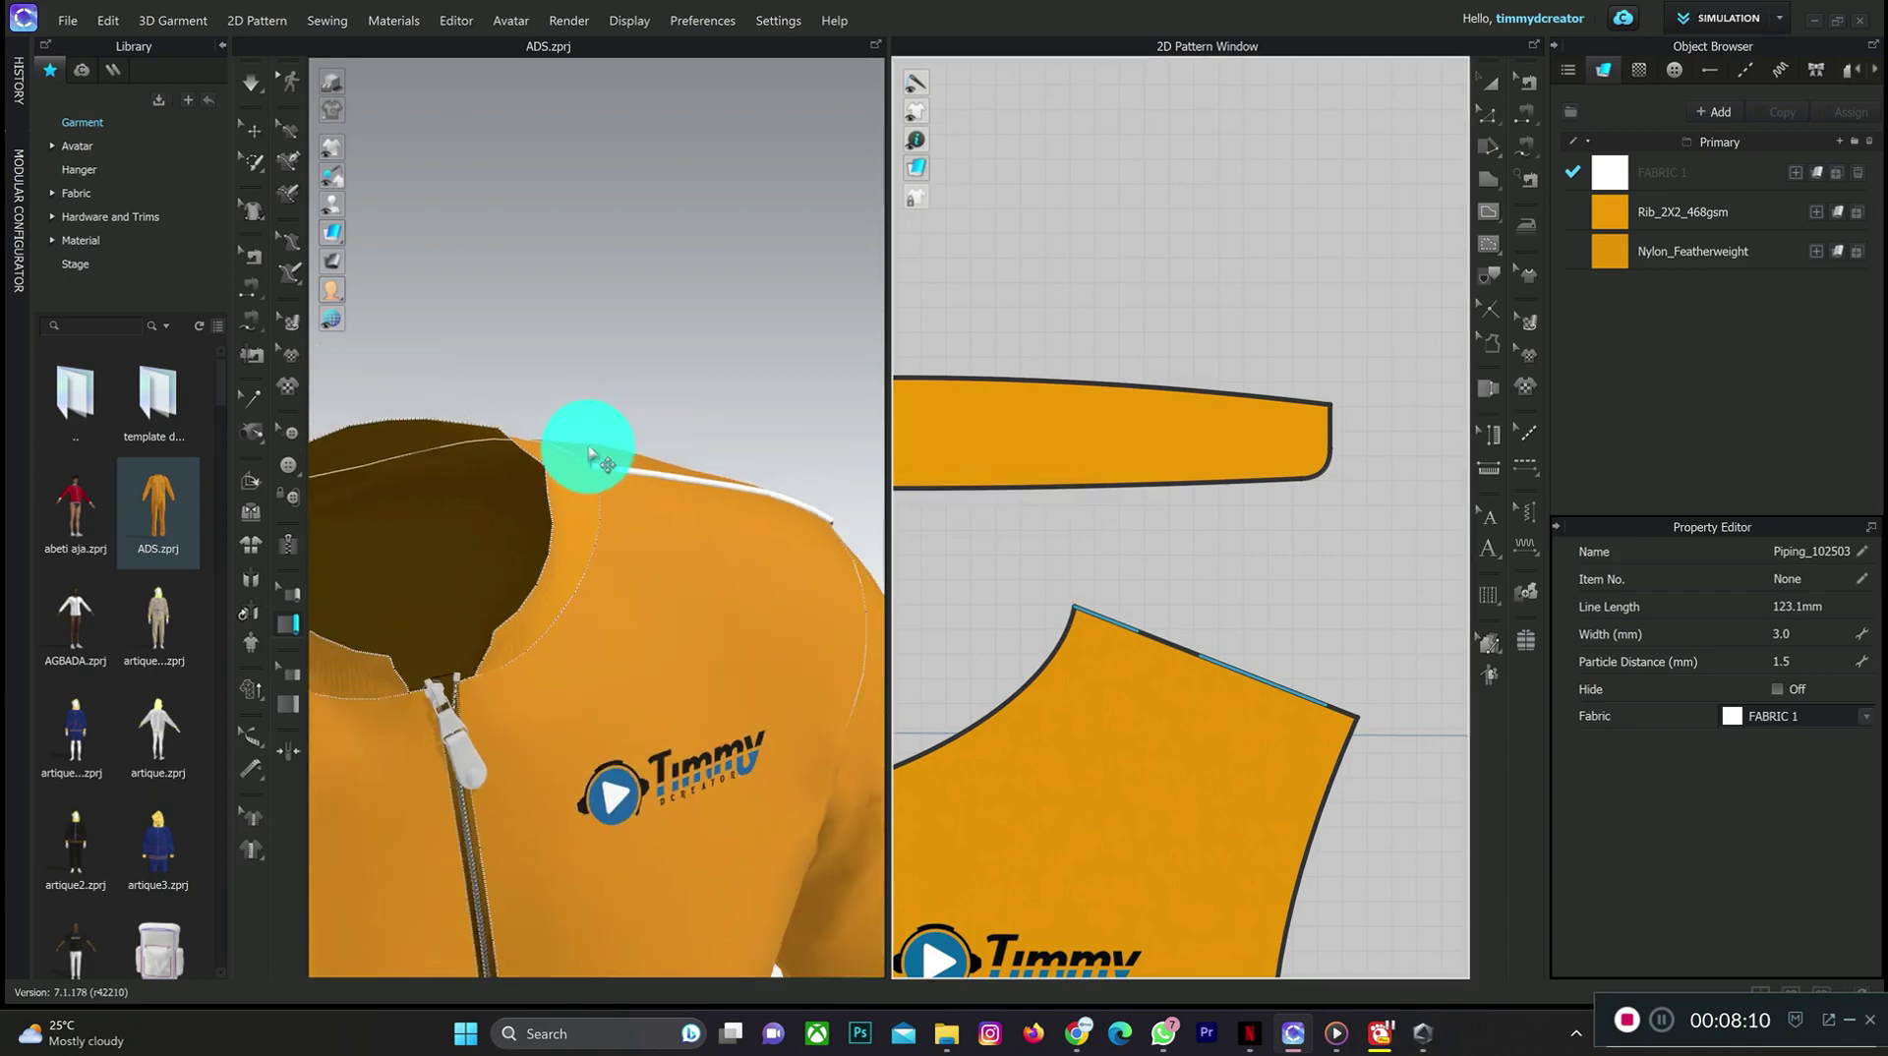
- Draw a straight vertical internal line about 1021 mm long from waist to hem on the front trouser panel without the logo
{"action": "middle_click_drag", "start_coordinate": [542, 487], "coordinate": [838, 207]}
{"action": "middle_click_drag", "start_coordinate": [702, 488], "coordinate": [674, 76]}
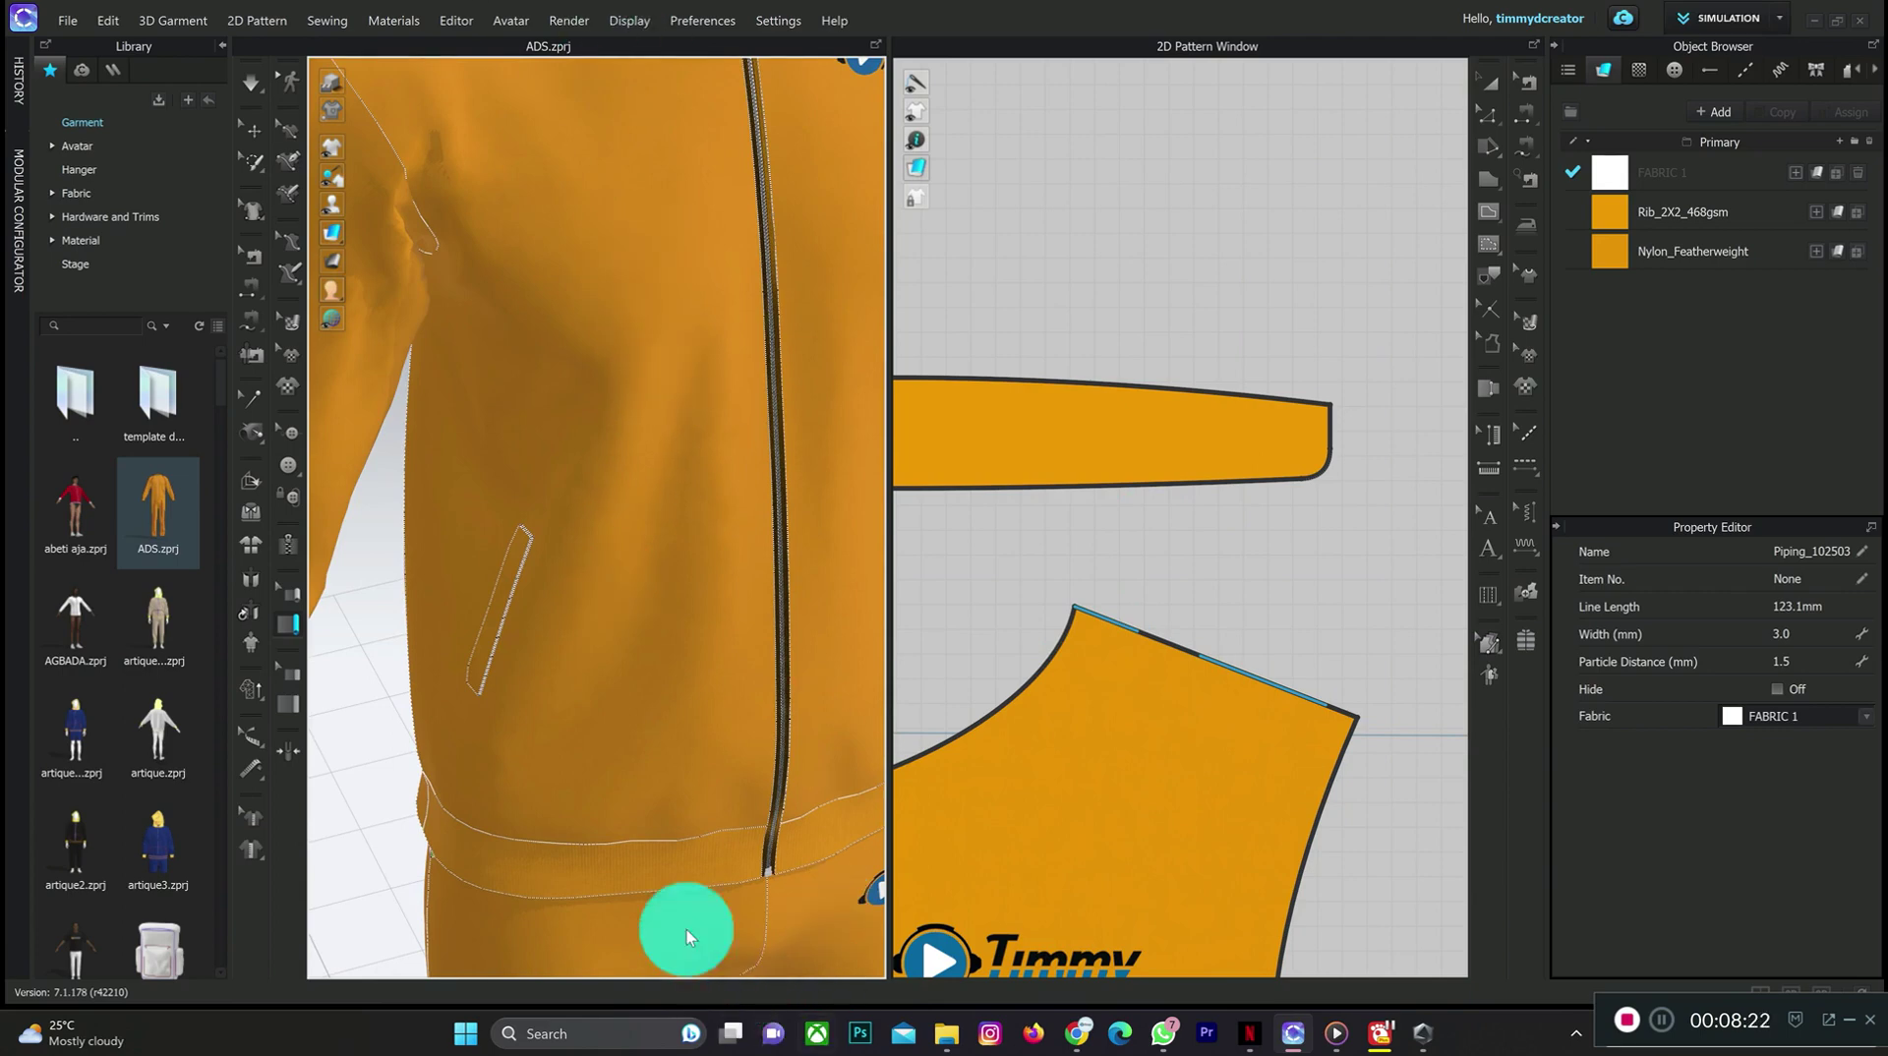
{"action": "middle_click_drag", "start_coordinate": [682, 835], "coordinate": [765, 5]}
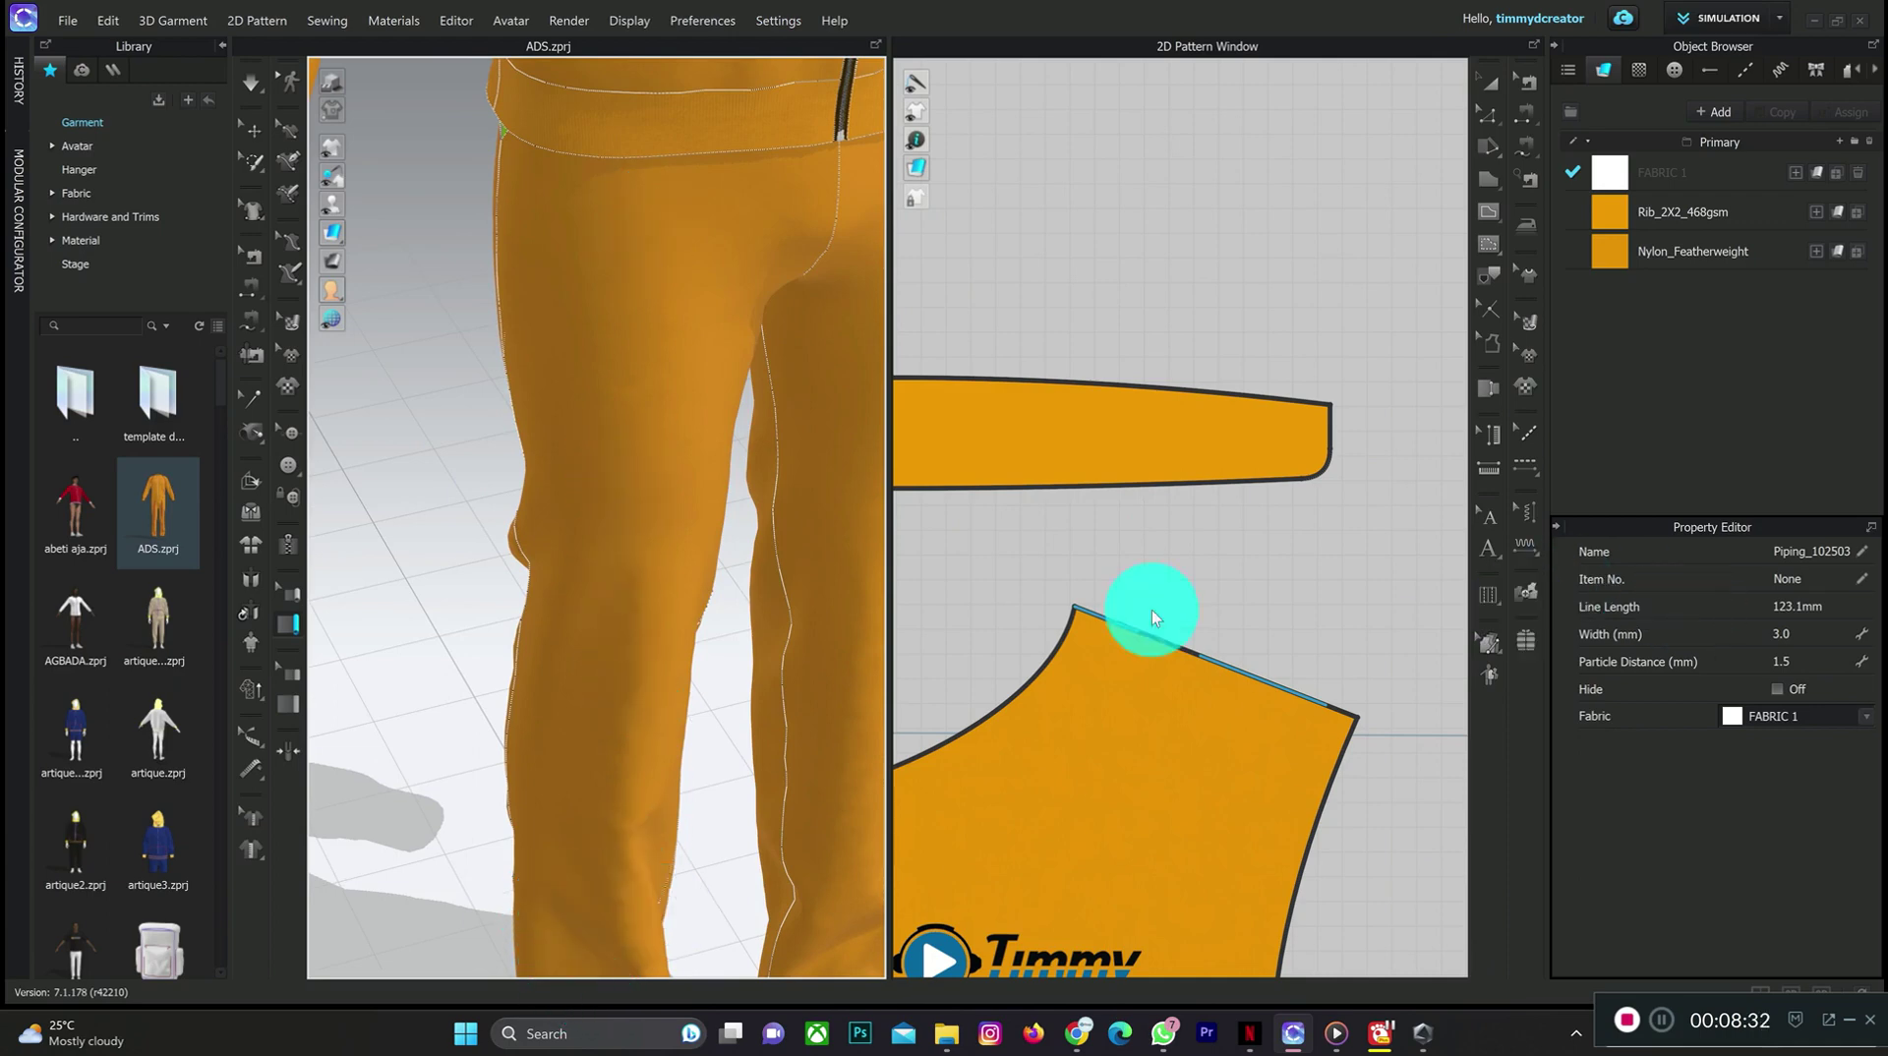
{"action": "middle_click_drag", "start_coordinate": [1107, 816], "coordinate": [1474, 147]}
{"action": "scroll", "coordinate": [1014, 738], "scroll_direction": "down", "scroll_amount": 6}
{"action": "middle_click_drag", "start_coordinate": [1092, 679], "coordinate": [1273, 344]}
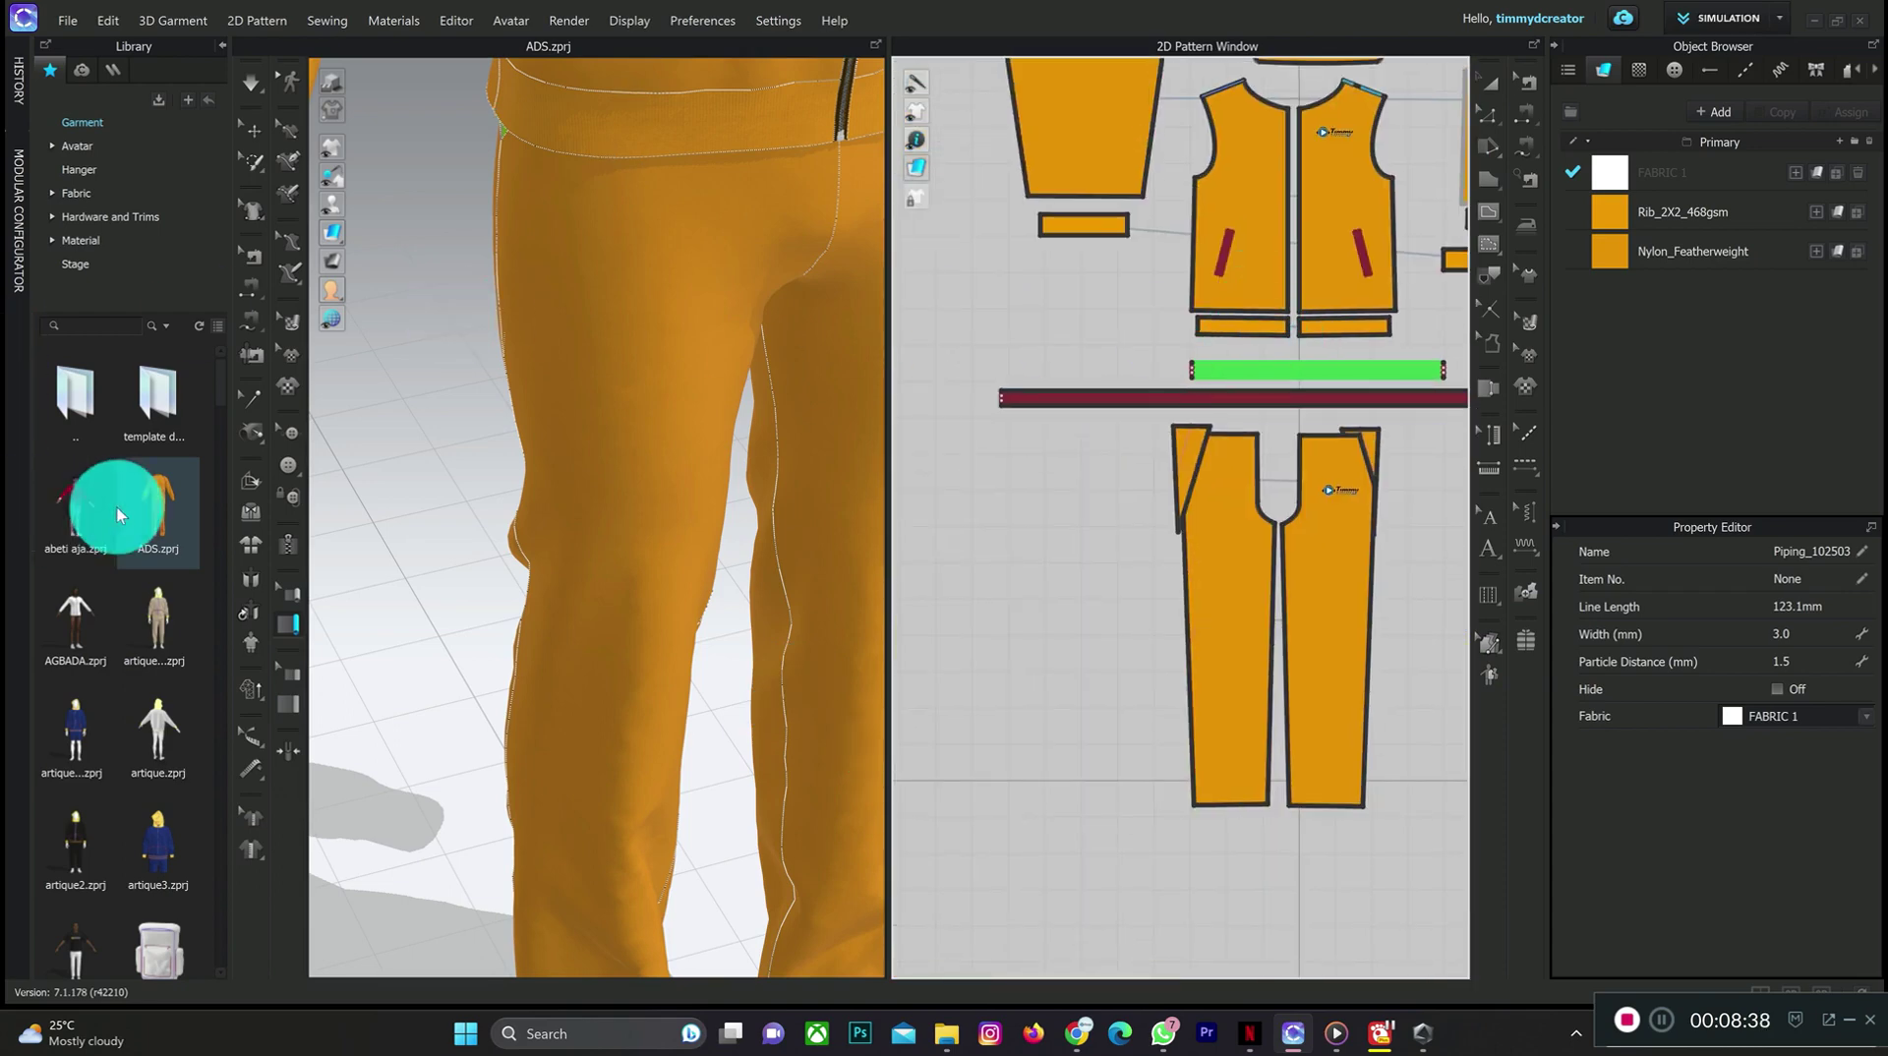
{"action": "left_click", "coordinate": [1492, 218]}
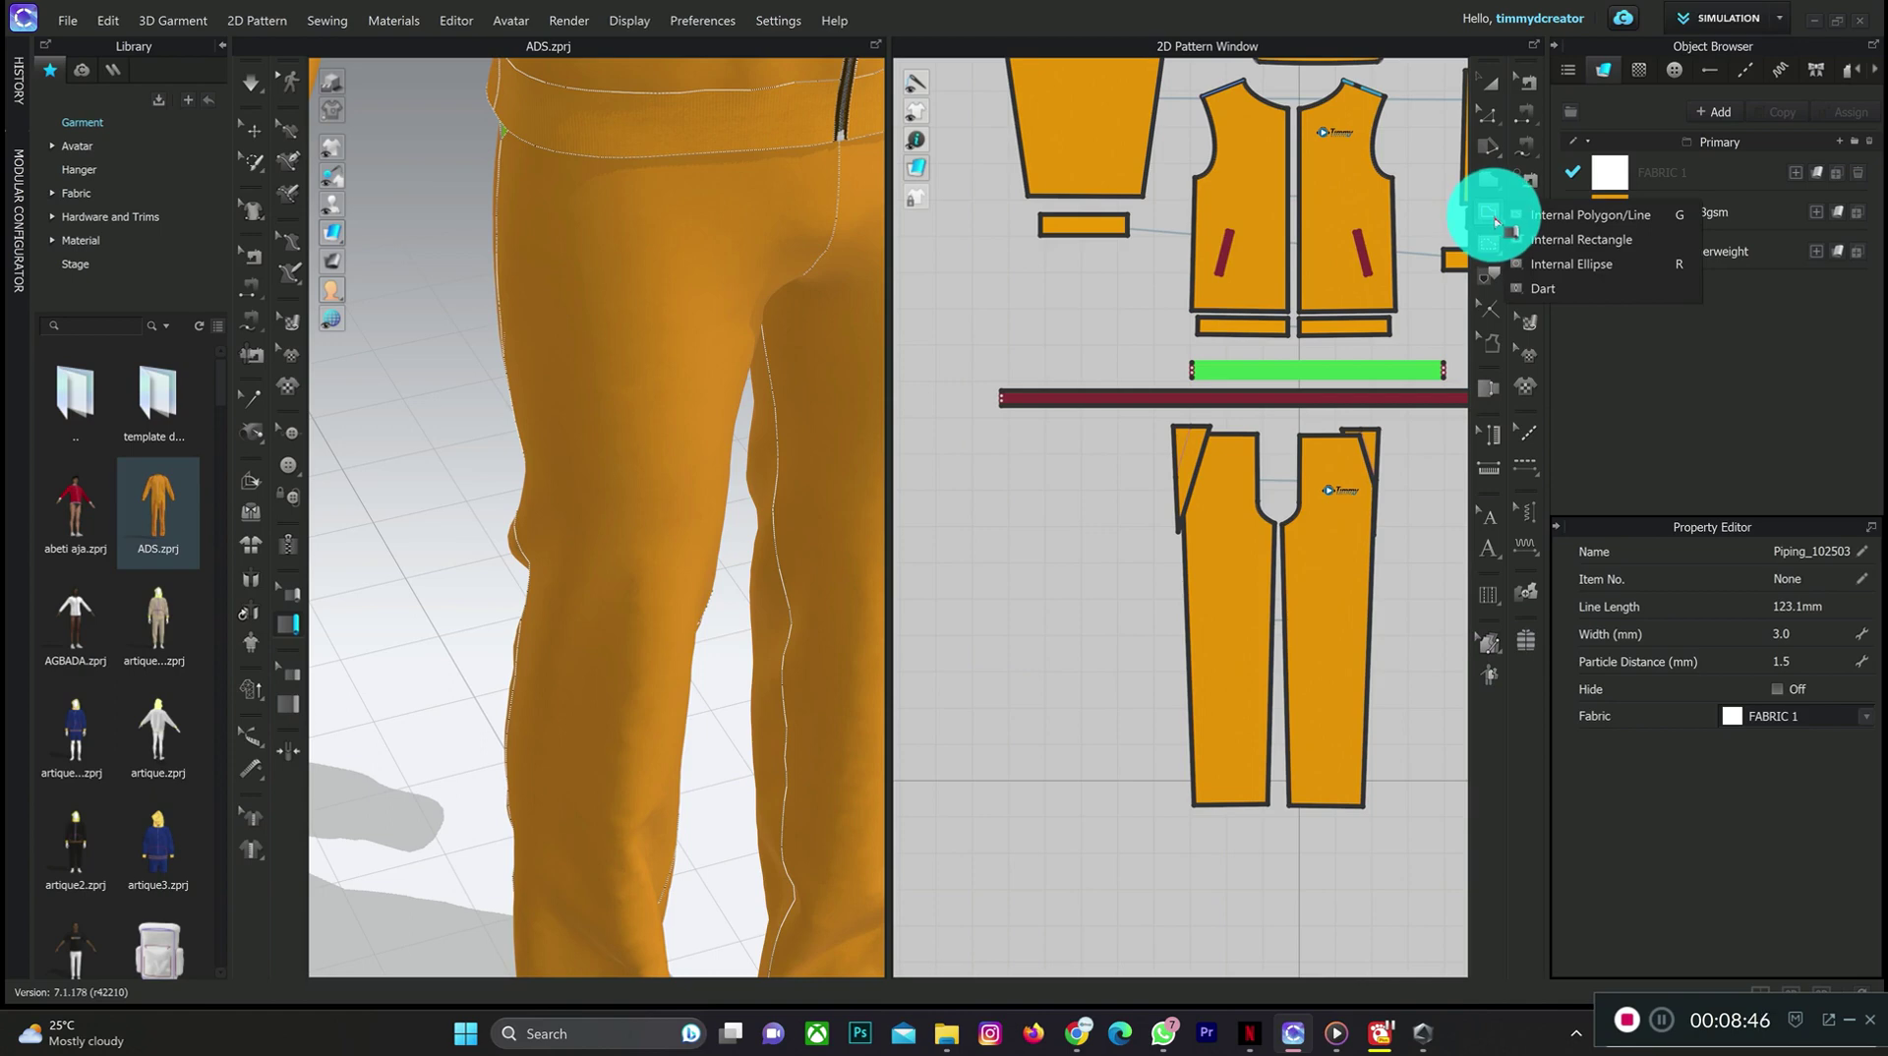
{"action": "left_click", "coordinate": [1556, 219]}
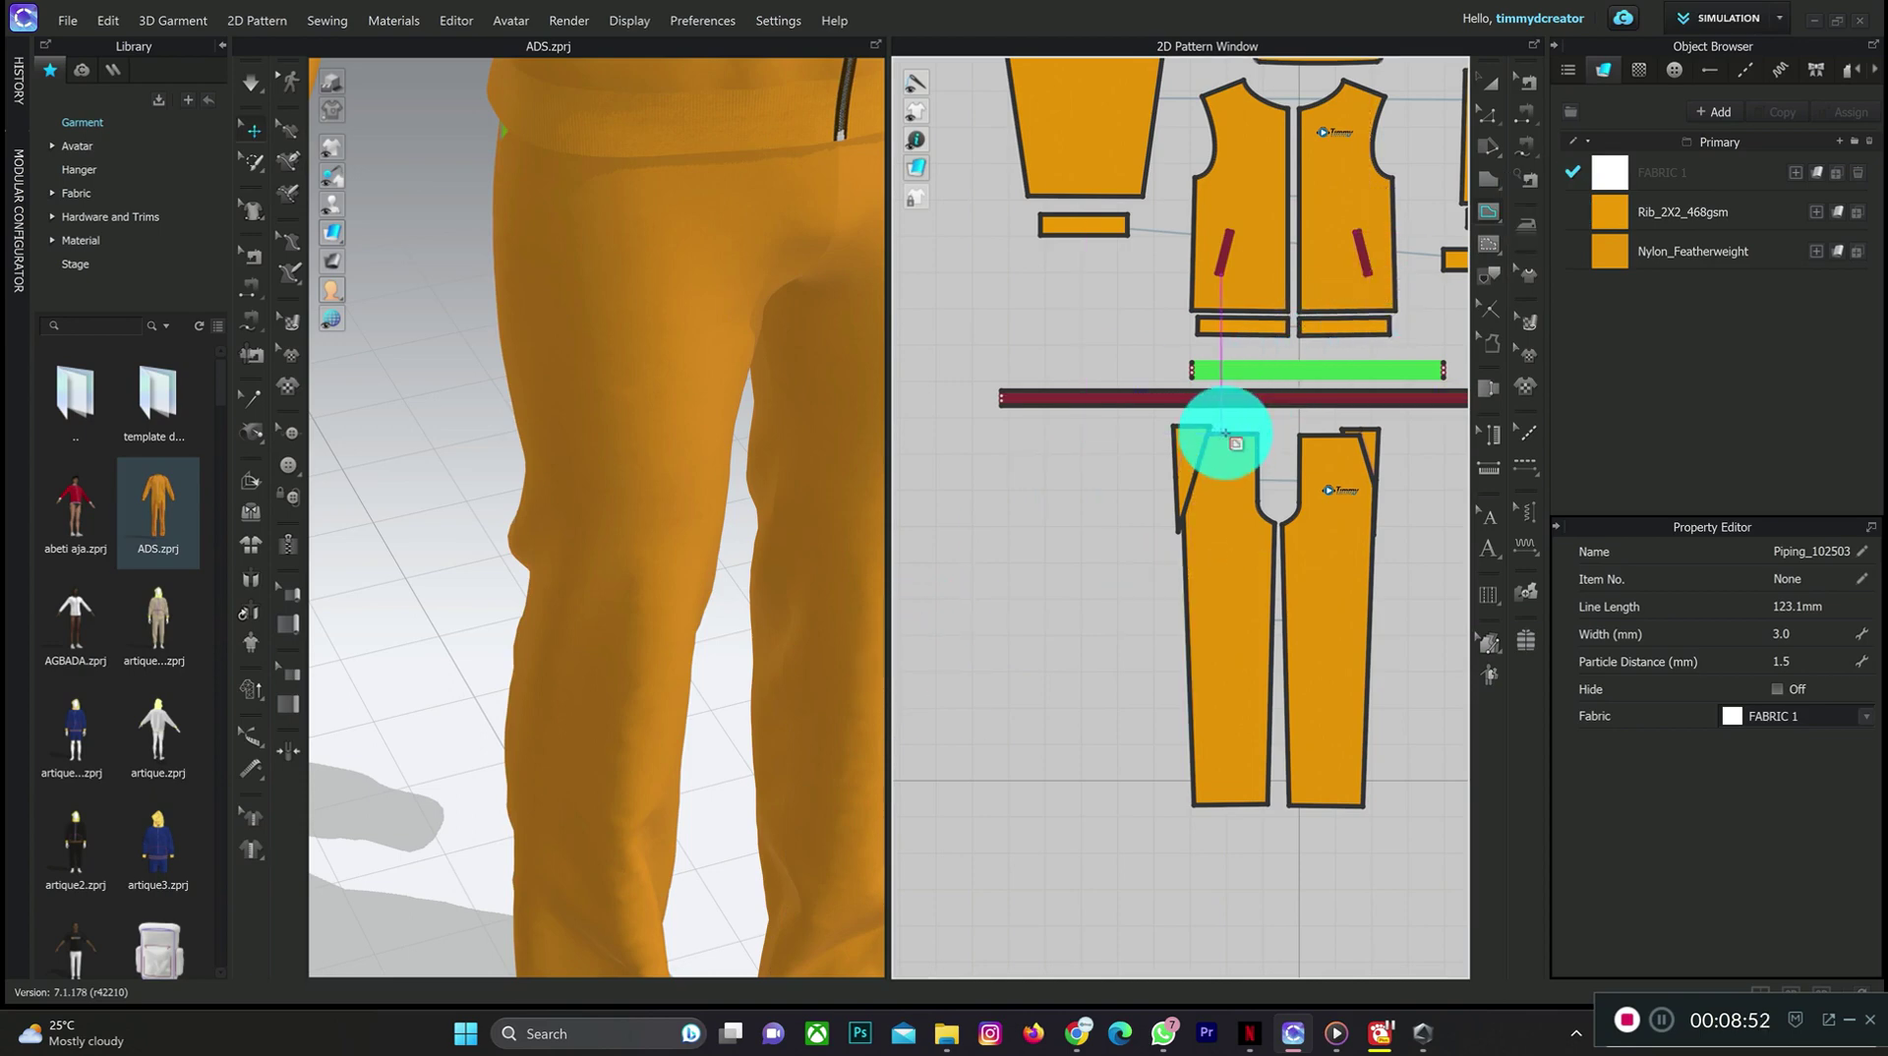
{"action": "scroll", "coordinate": [1233, 444], "scroll_direction": "up", "scroll_amount": 2}
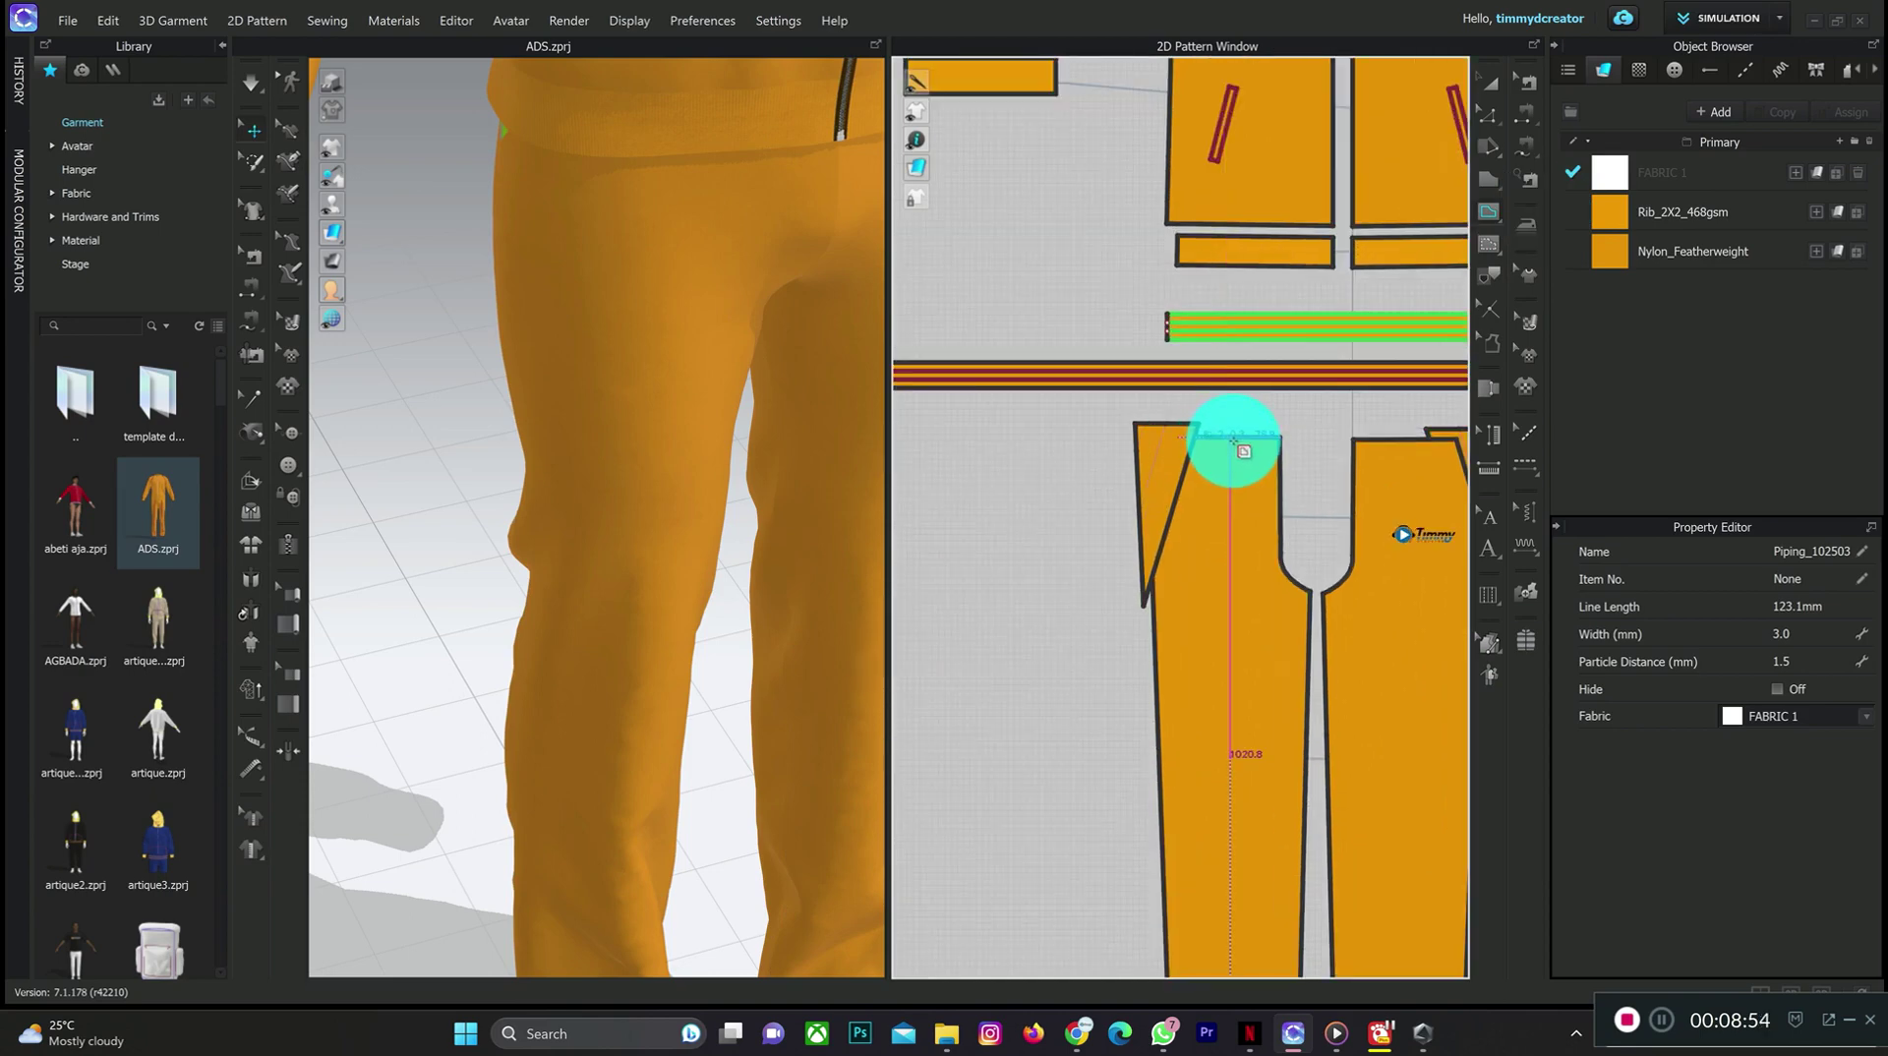
{"action": "left_click", "coordinate": [1231, 439]}
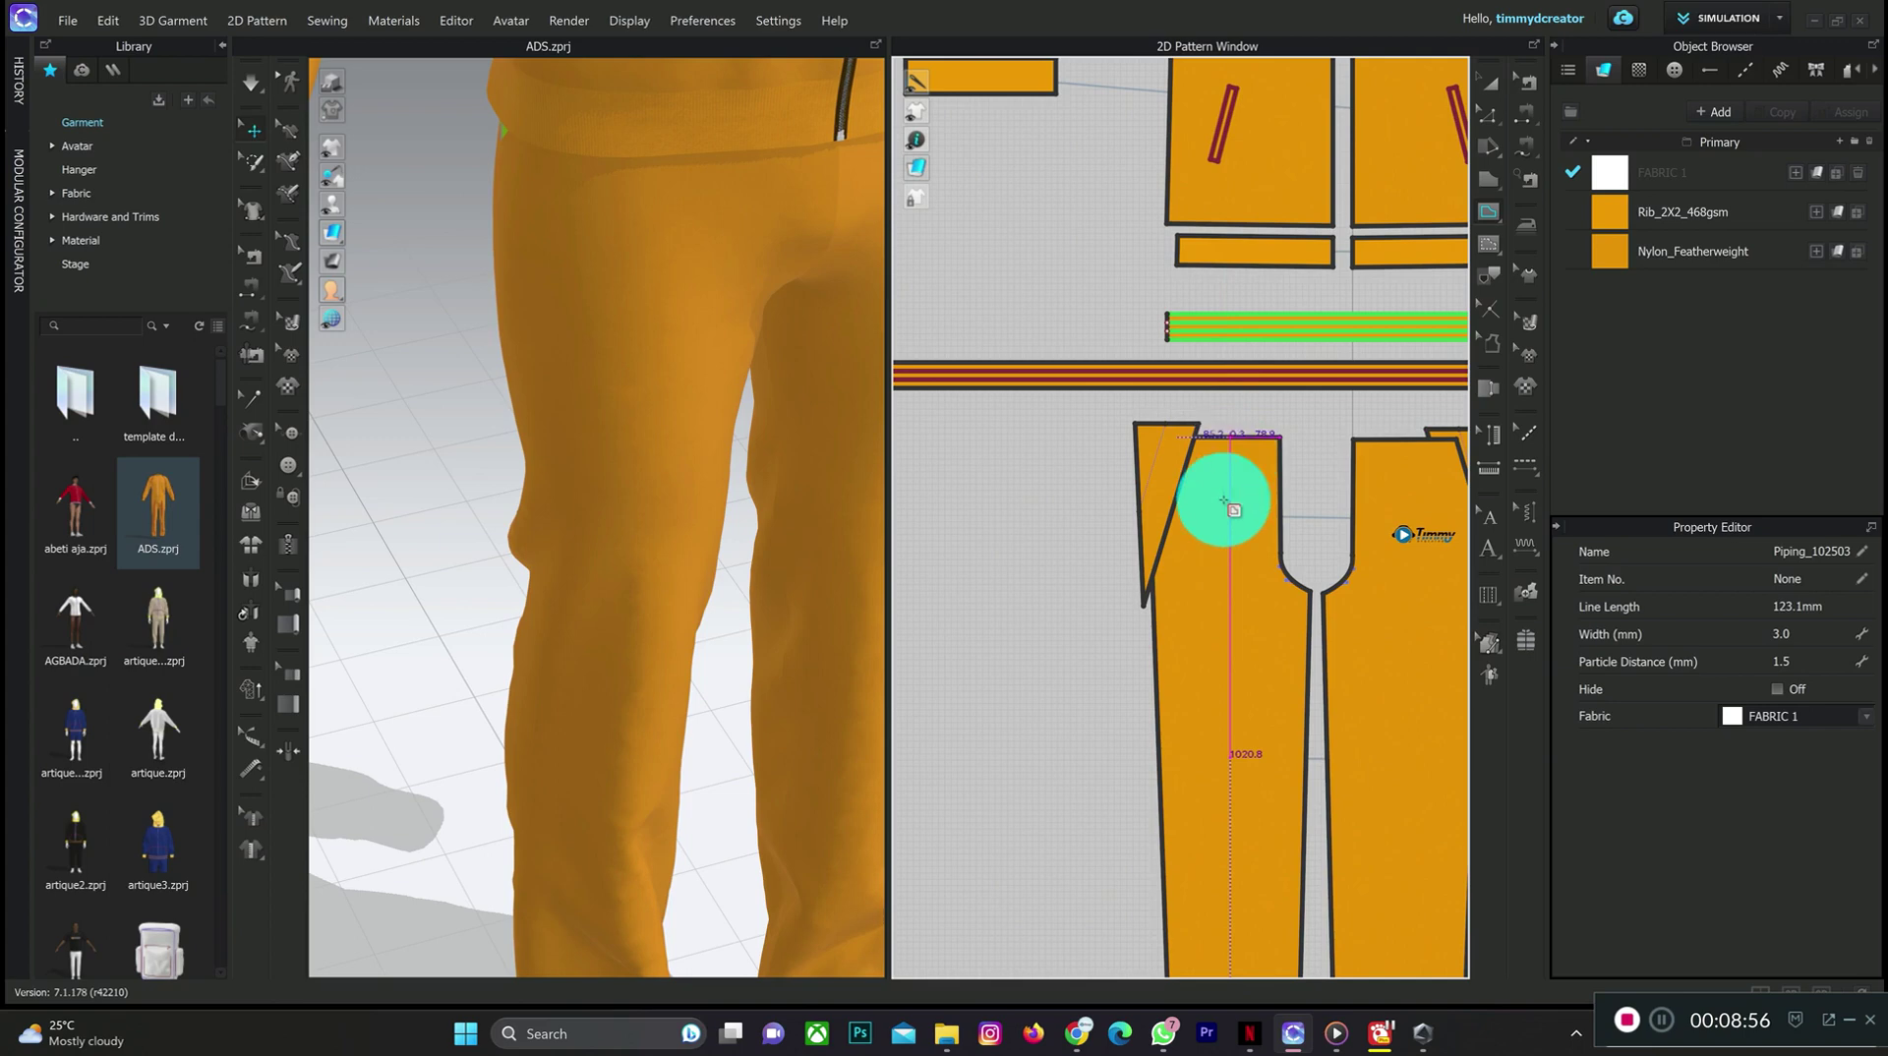
{"action": "middle_click_drag", "start_coordinate": [1251, 888], "coordinate": [1314, 506]}
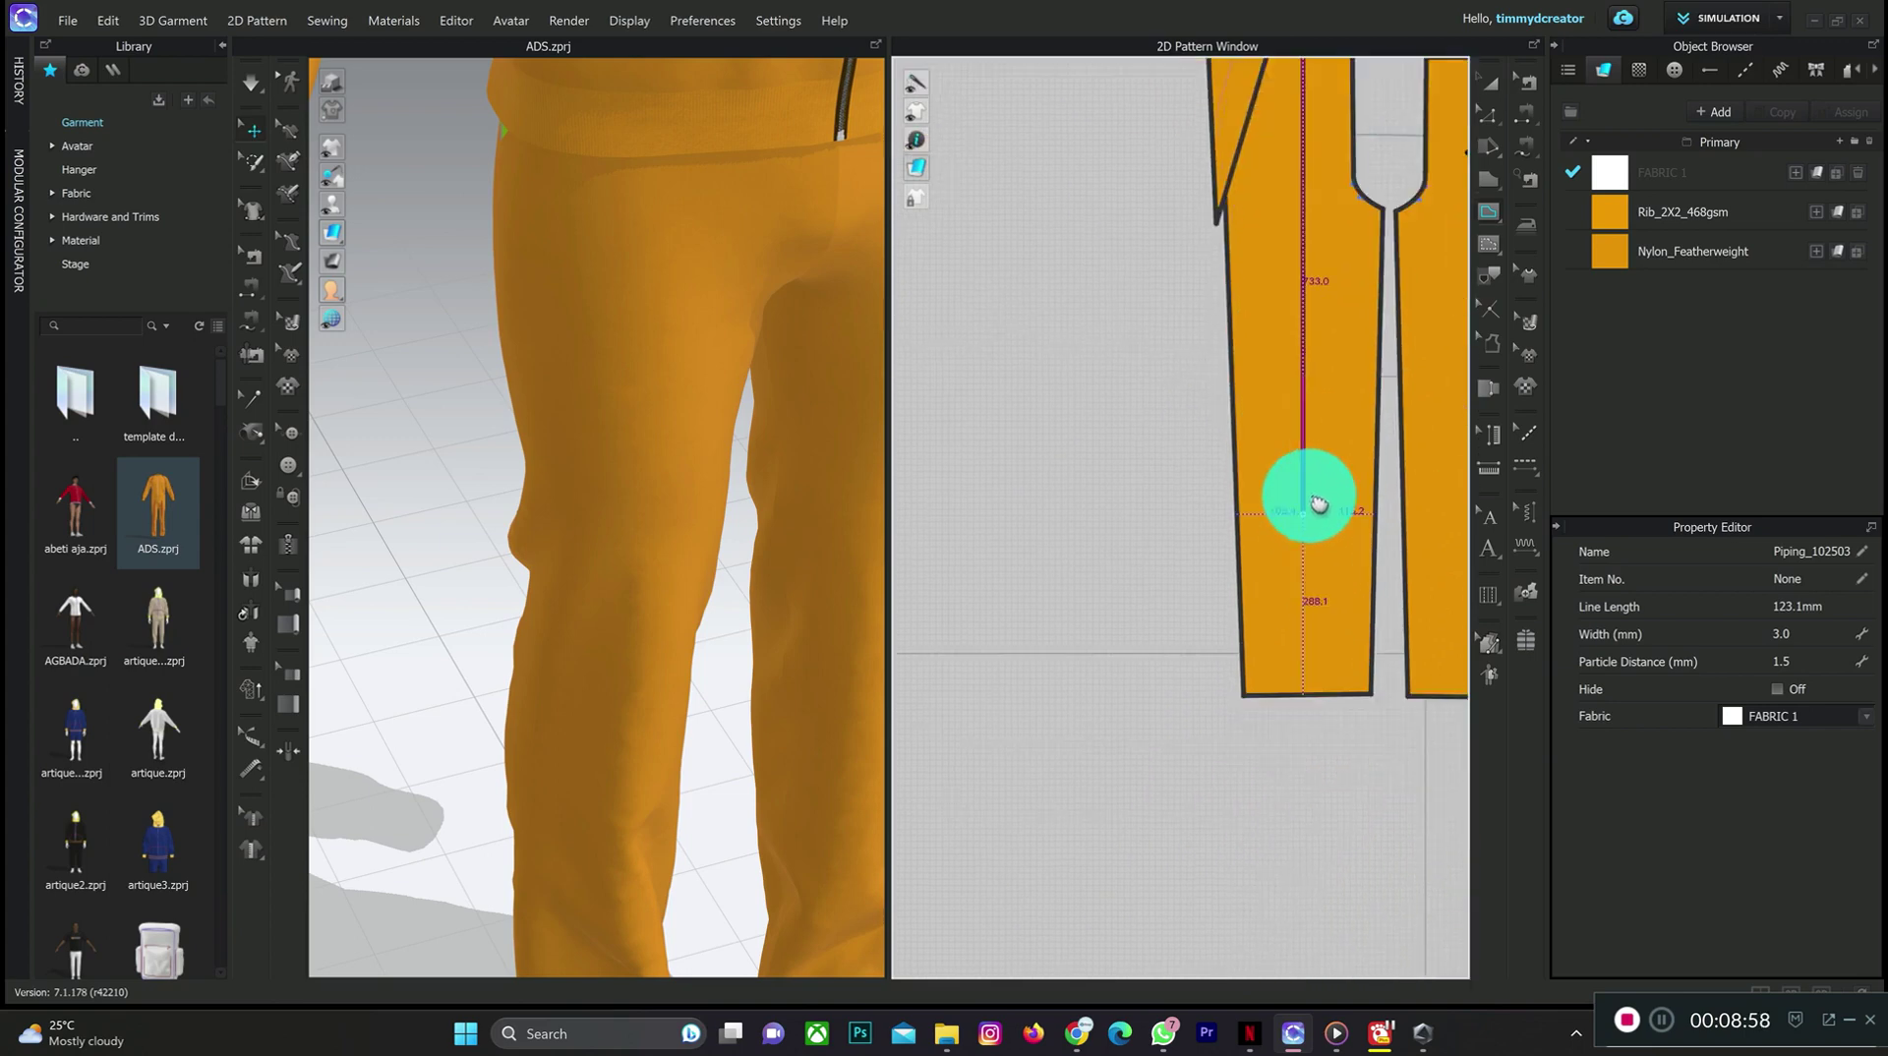
{"action": "double_click", "coordinate": [1307, 677]}
- Shift the internal line on the front trouser panel without the logo slightly toward the inseam
{"action": "right_click_drag", "start_coordinate": [580, 554], "coordinate": [661, 423]}
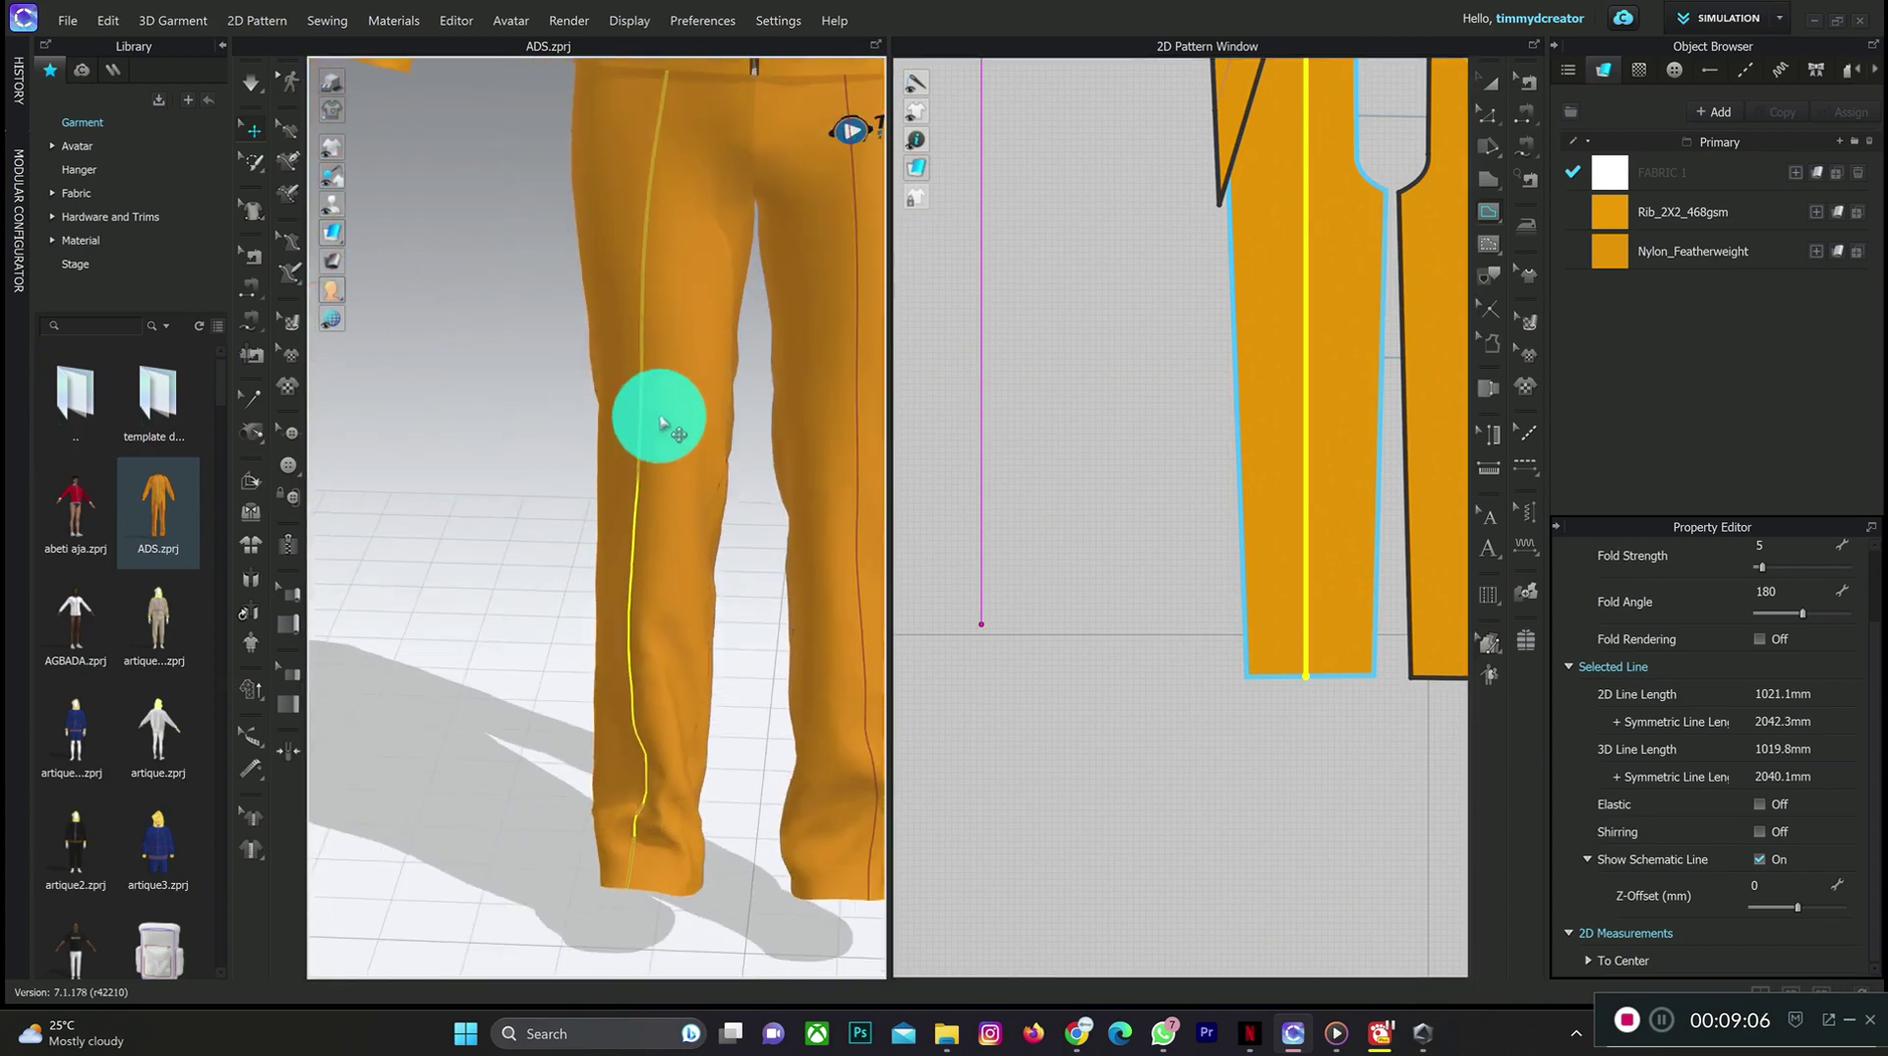
{"action": "scroll", "coordinate": [661, 418], "scroll_direction": "down", "scroll_amount": 5}
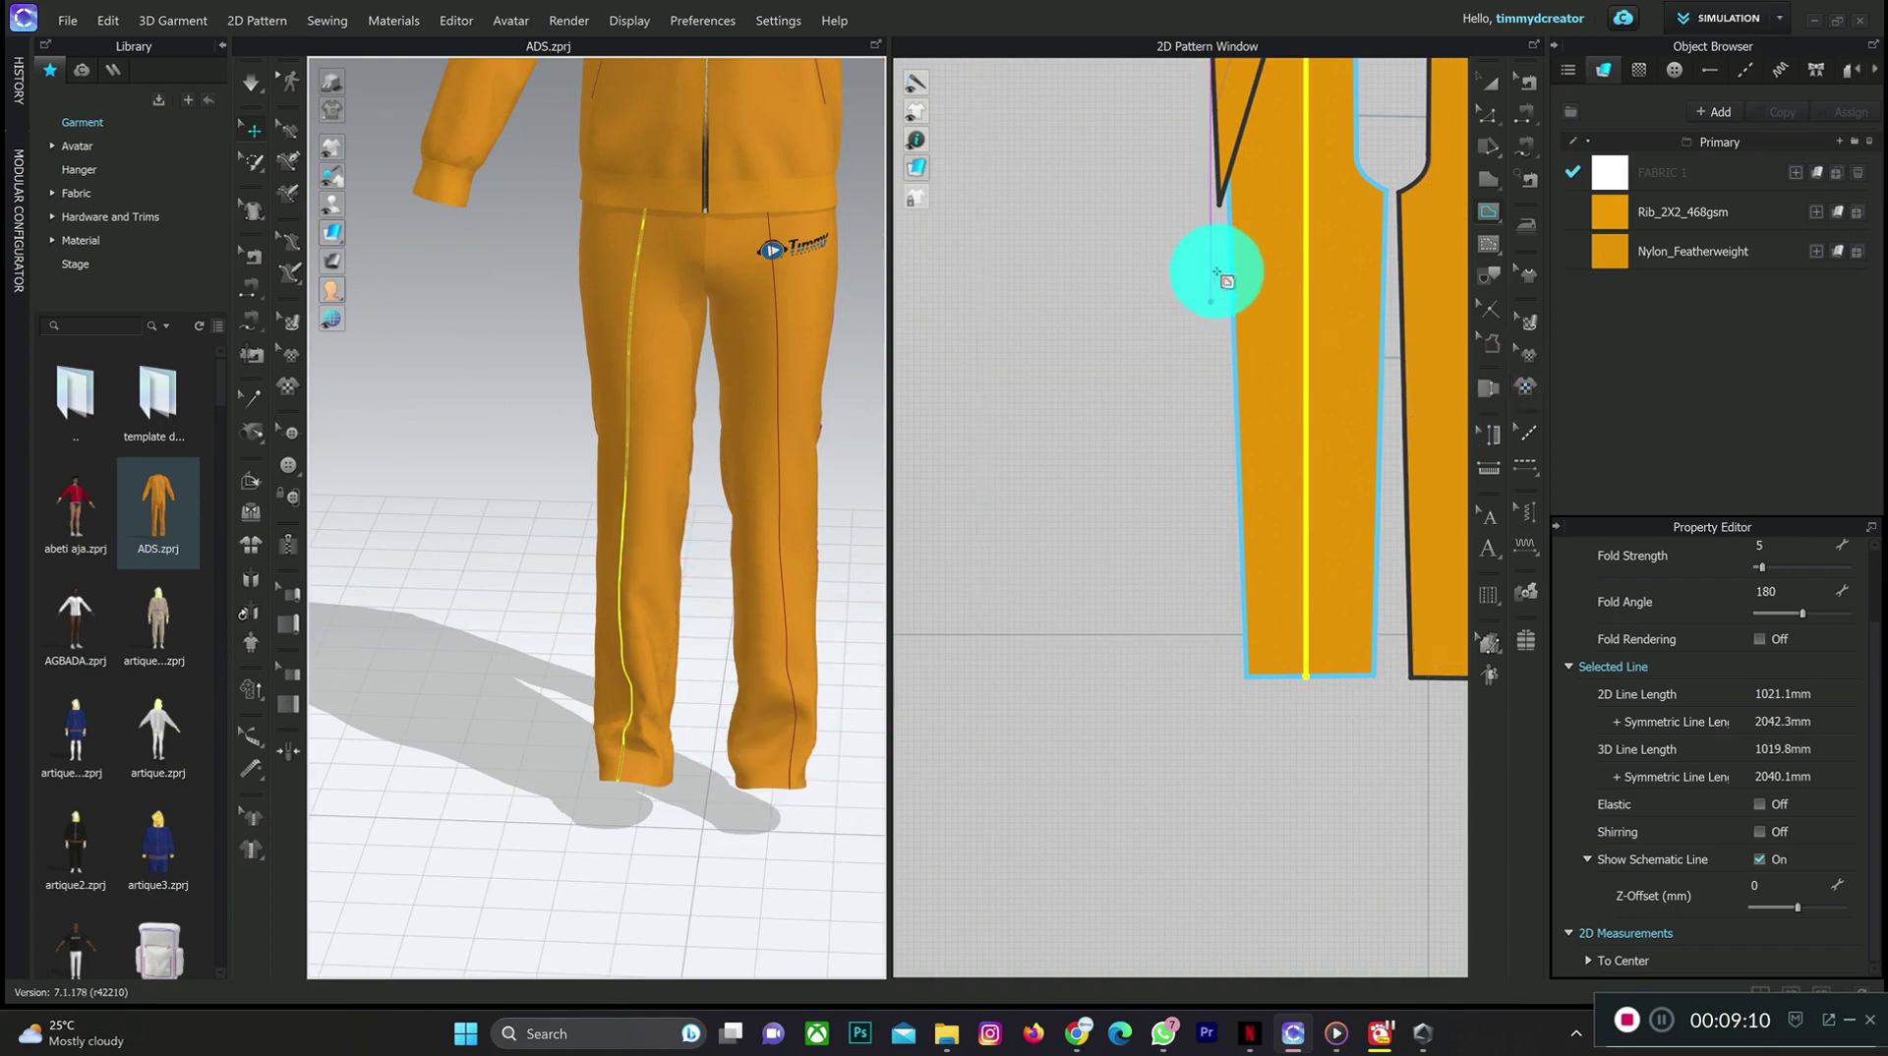
{"action": "scroll", "coordinate": [1229, 285], "scroll_direction": "down", "scroll_amount": 2}
{"action": "scroll", "coordinate": [1264, 293], "scroll_direction": "up", "scroll_amount": 3}
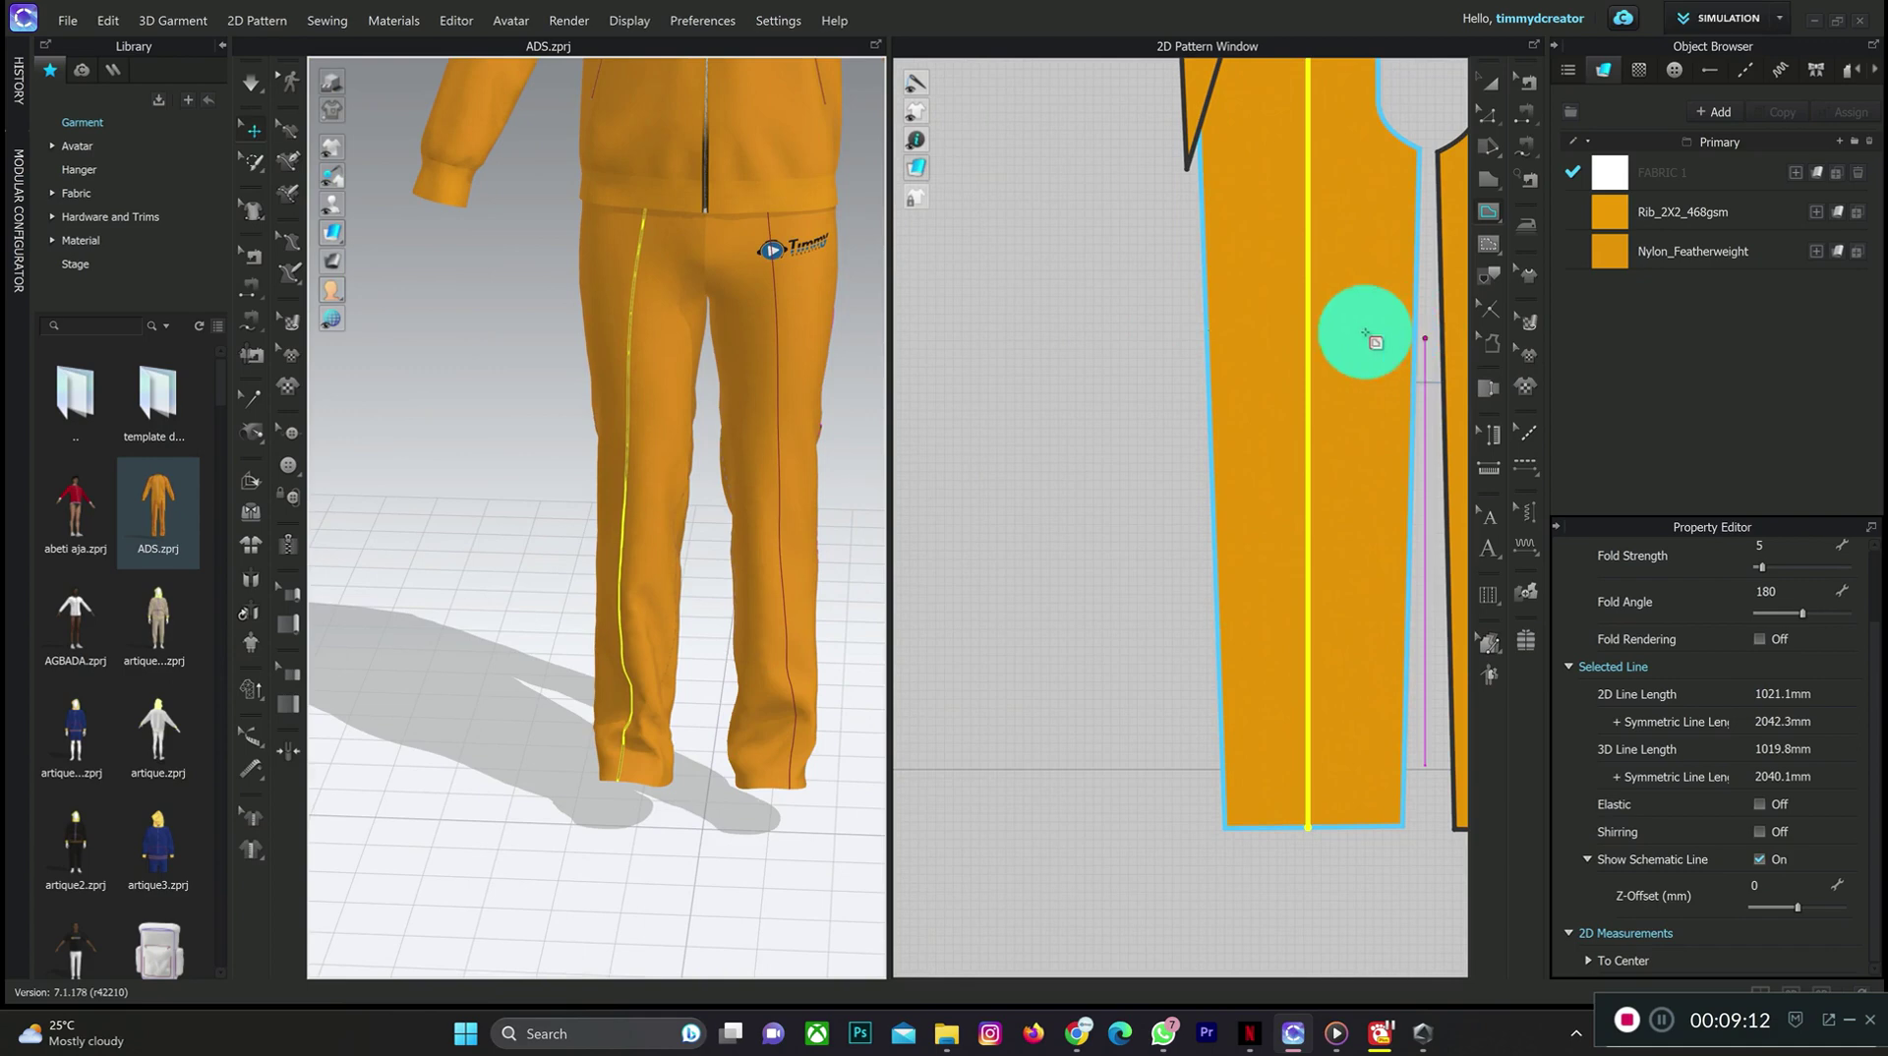
{"action": "key", "text": "z"}
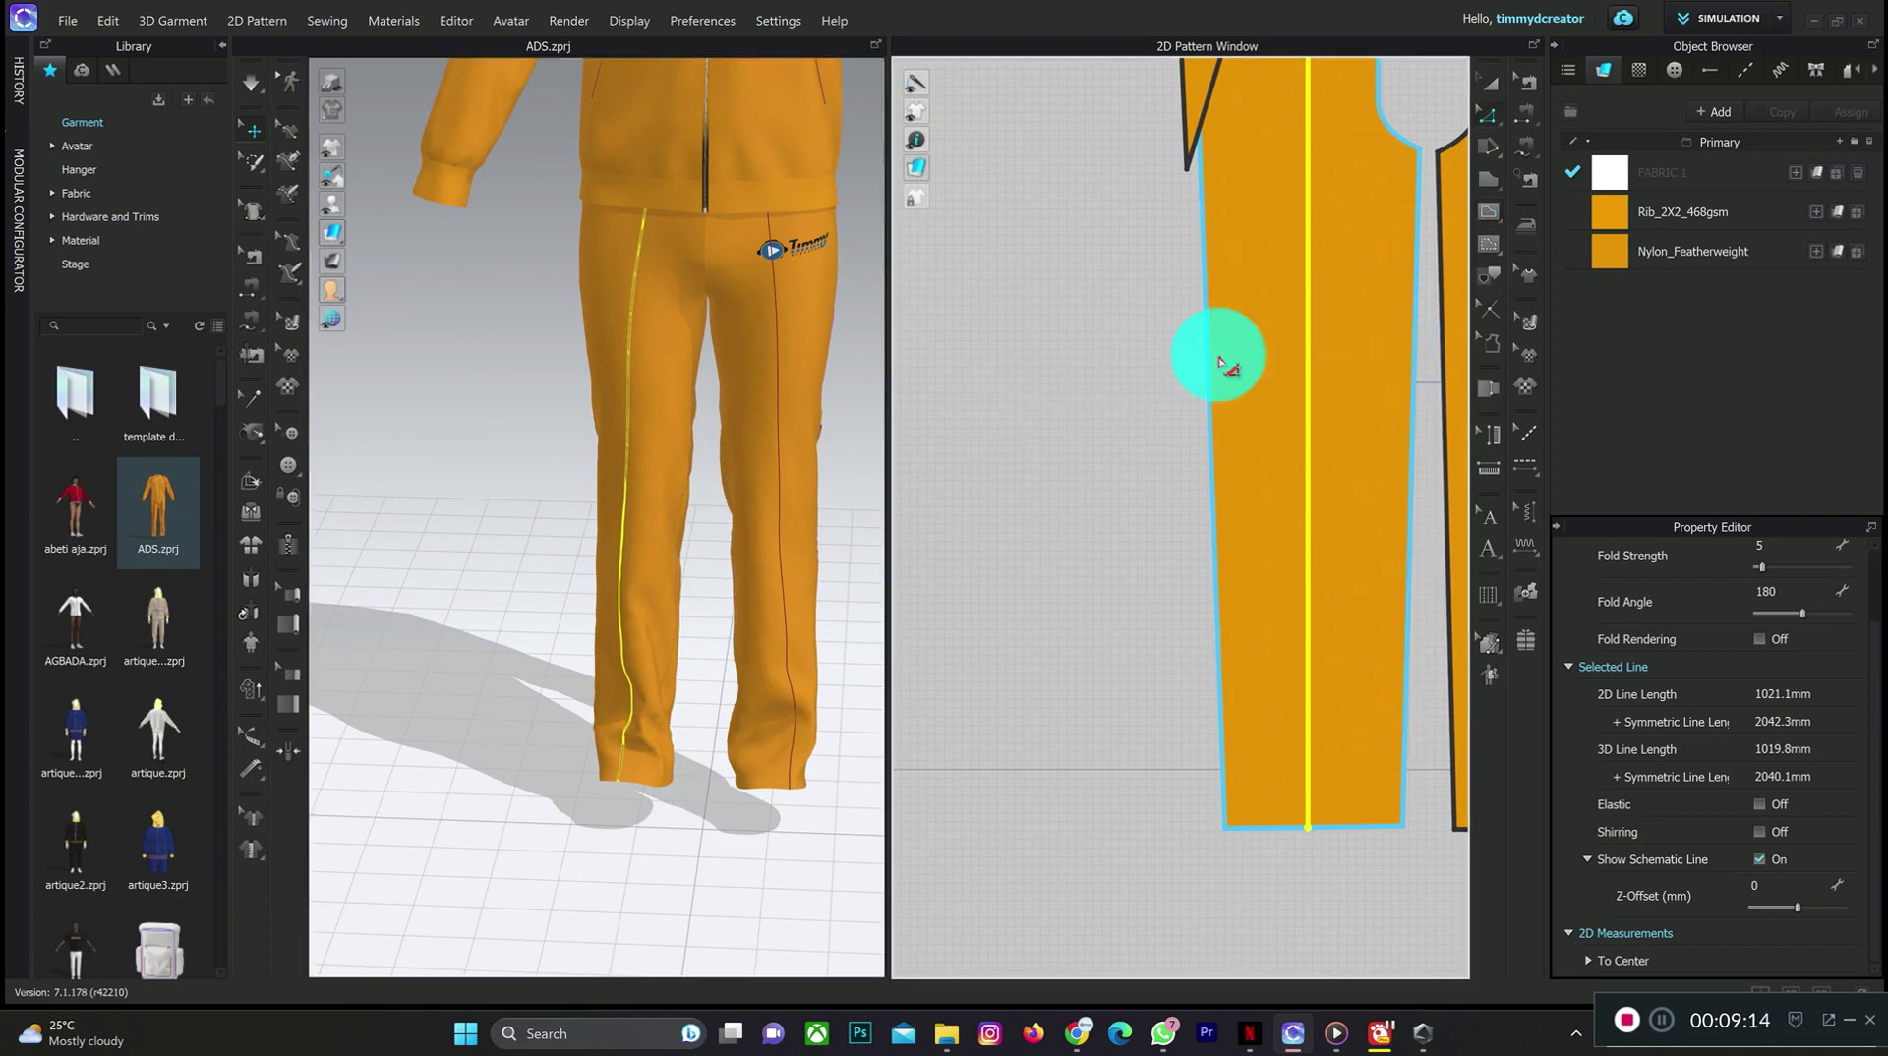
{"action": "left_click_drag", "start_coordinate": [1313, 408], "coordinate": [1317, 403]}
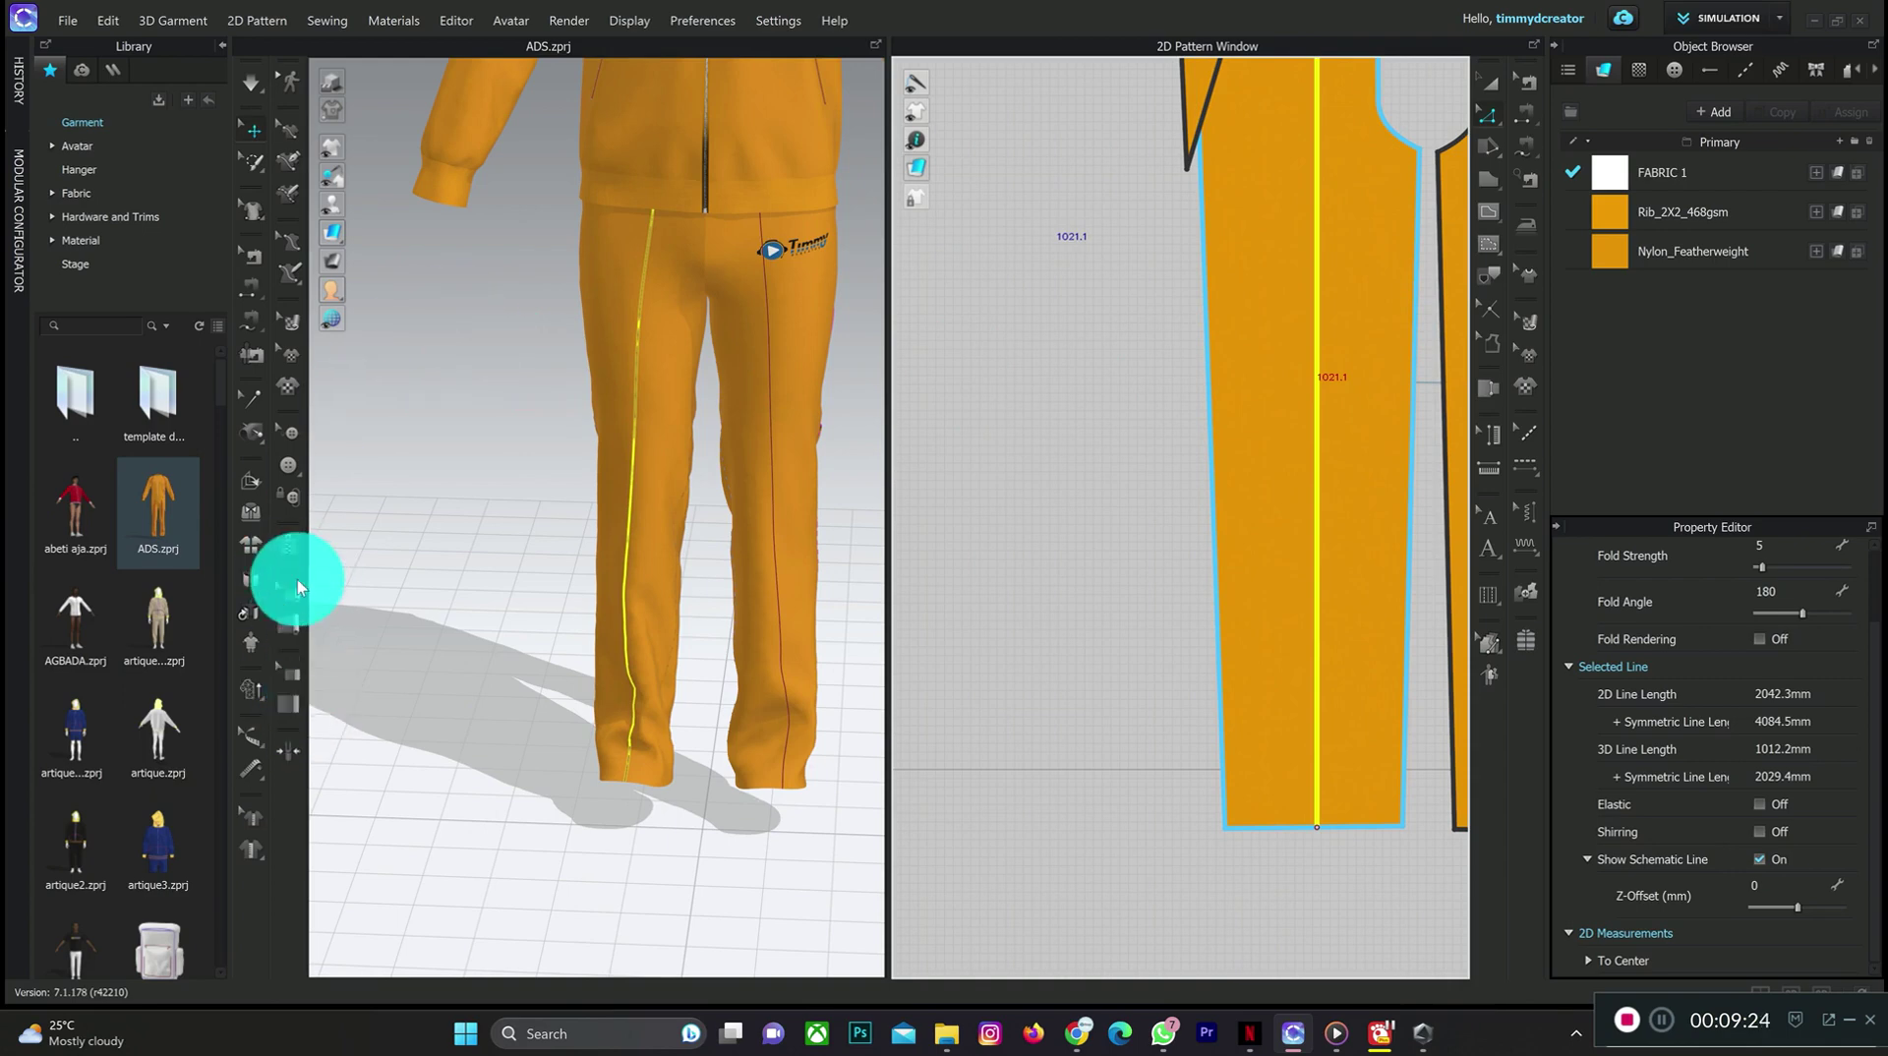
- Add piping along the full internal line of the front trouser panel without the logo, from waist to hem
{"action": "left_click", "coordinate": [299, 617]}
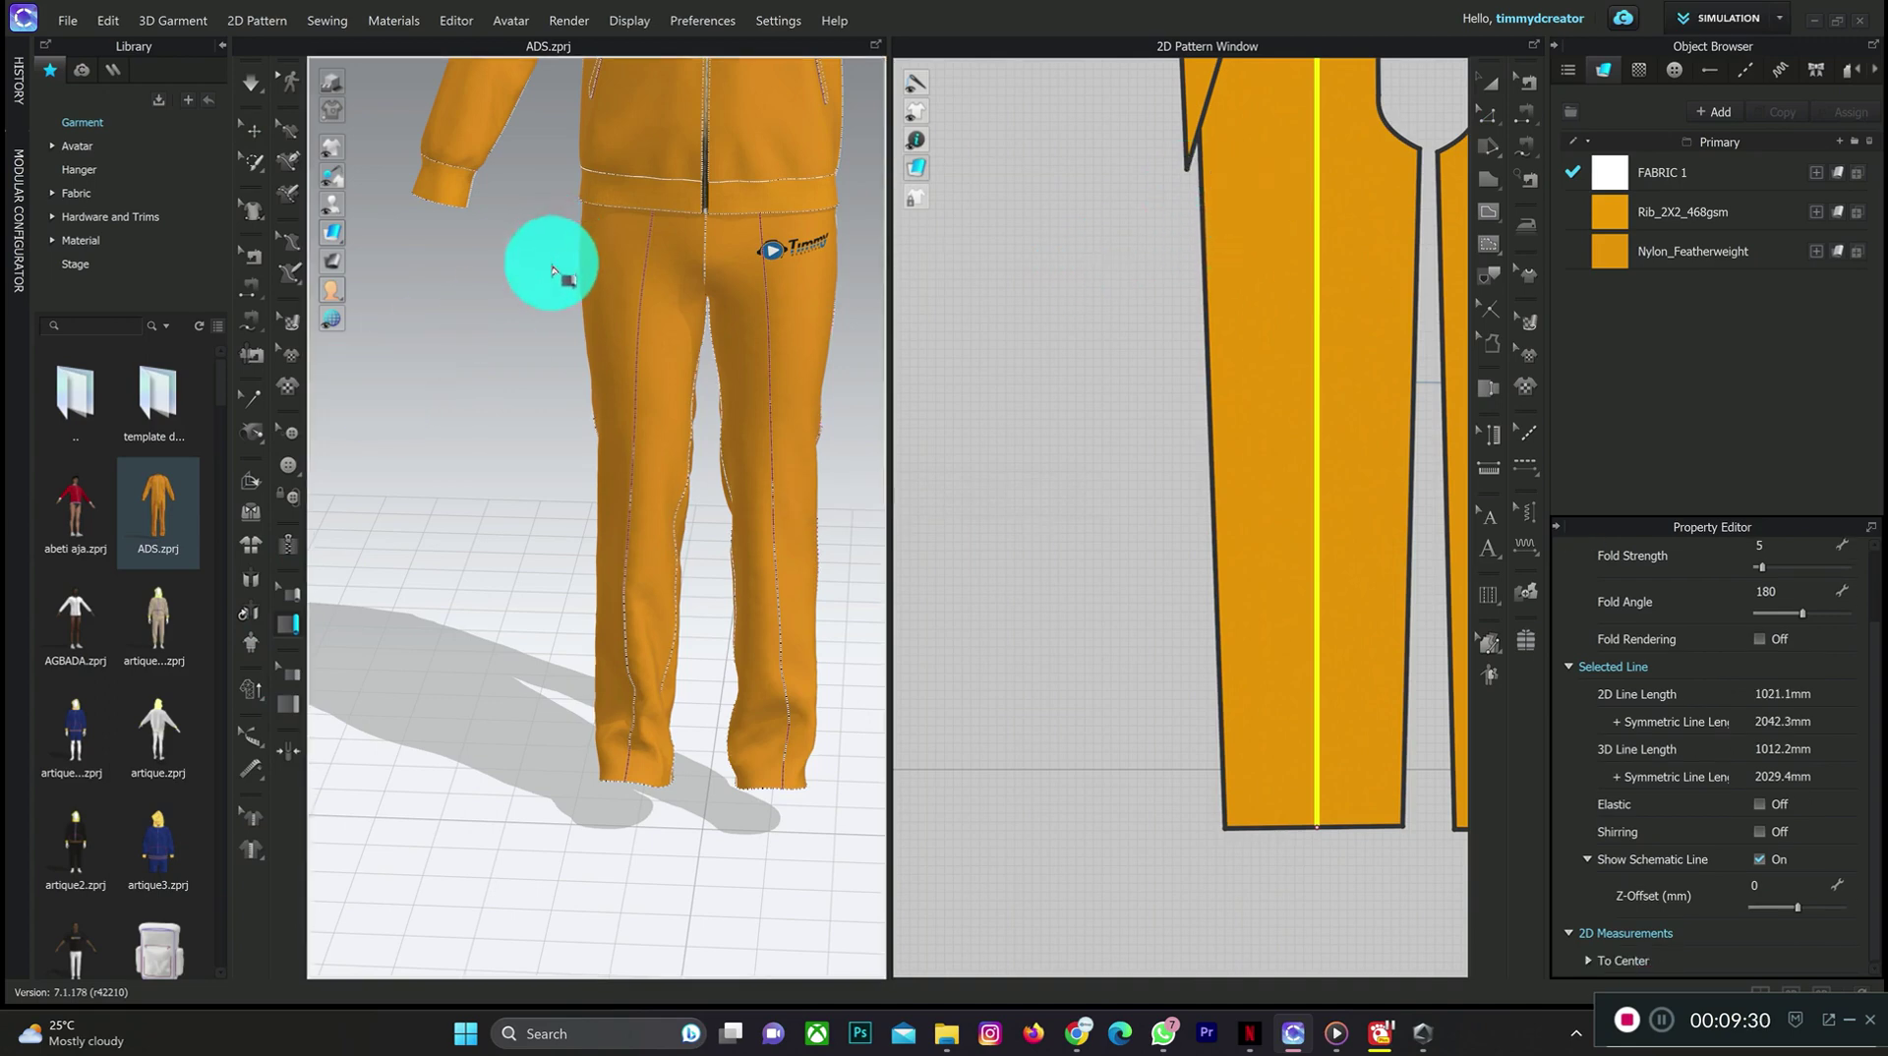
{"action": "middle_click_drag", "start_coordinate": [647, 258], "coordinate": [634, 557]}
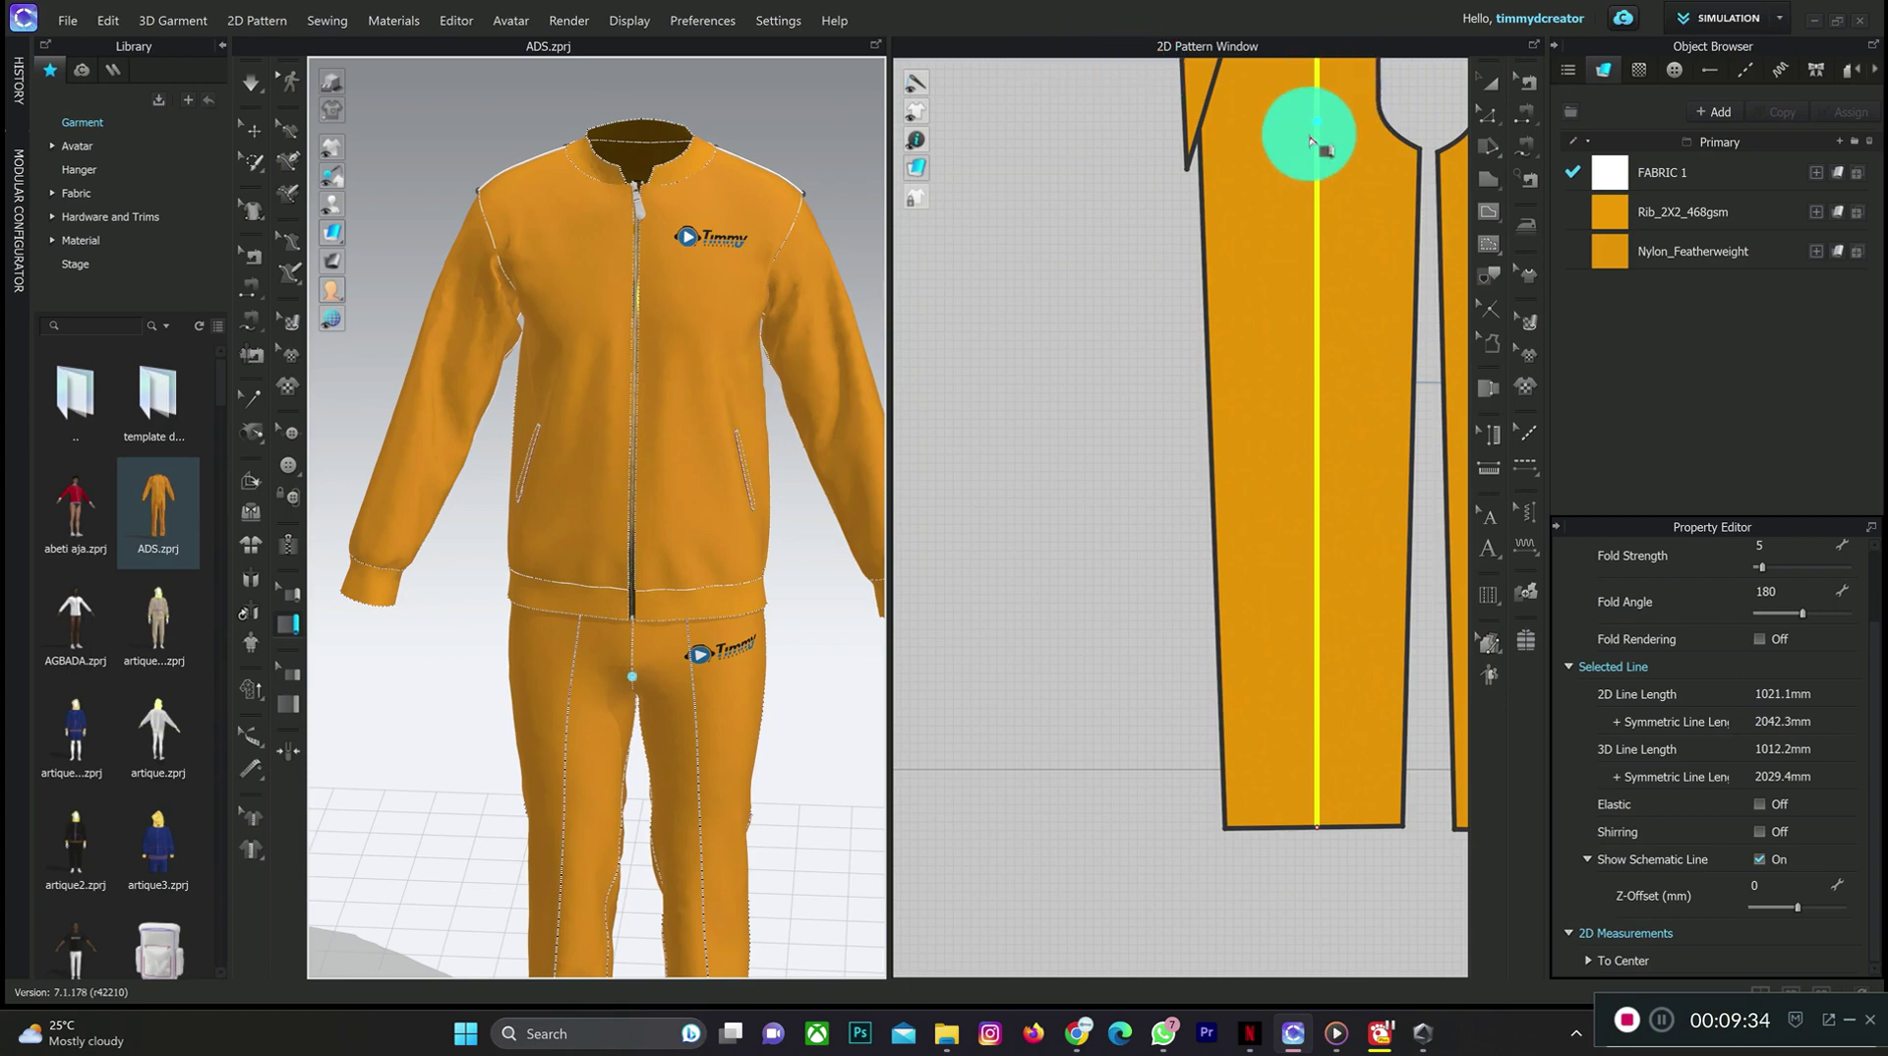
{"action": "middle_click_drag", "start_coordinate": [1331, 126], "coordinate": [1259, 160]}
{"action": "mouse_move", "coordinate": [1260, 160]}
{"action": "left_mouse_down"}
{"action": "mouse_move", "coordinate": [1224, 621]}
{"action": "mouse_move", "coordinate": [1262, 686]}
{"action": "mouse_move", "coordinate": [1267, 772]}
{"action": "left_mouse_up"}
{"action": "middle_click_drag", "start_coordinate": [1267, 772], "coordinate": [1351, 320]}
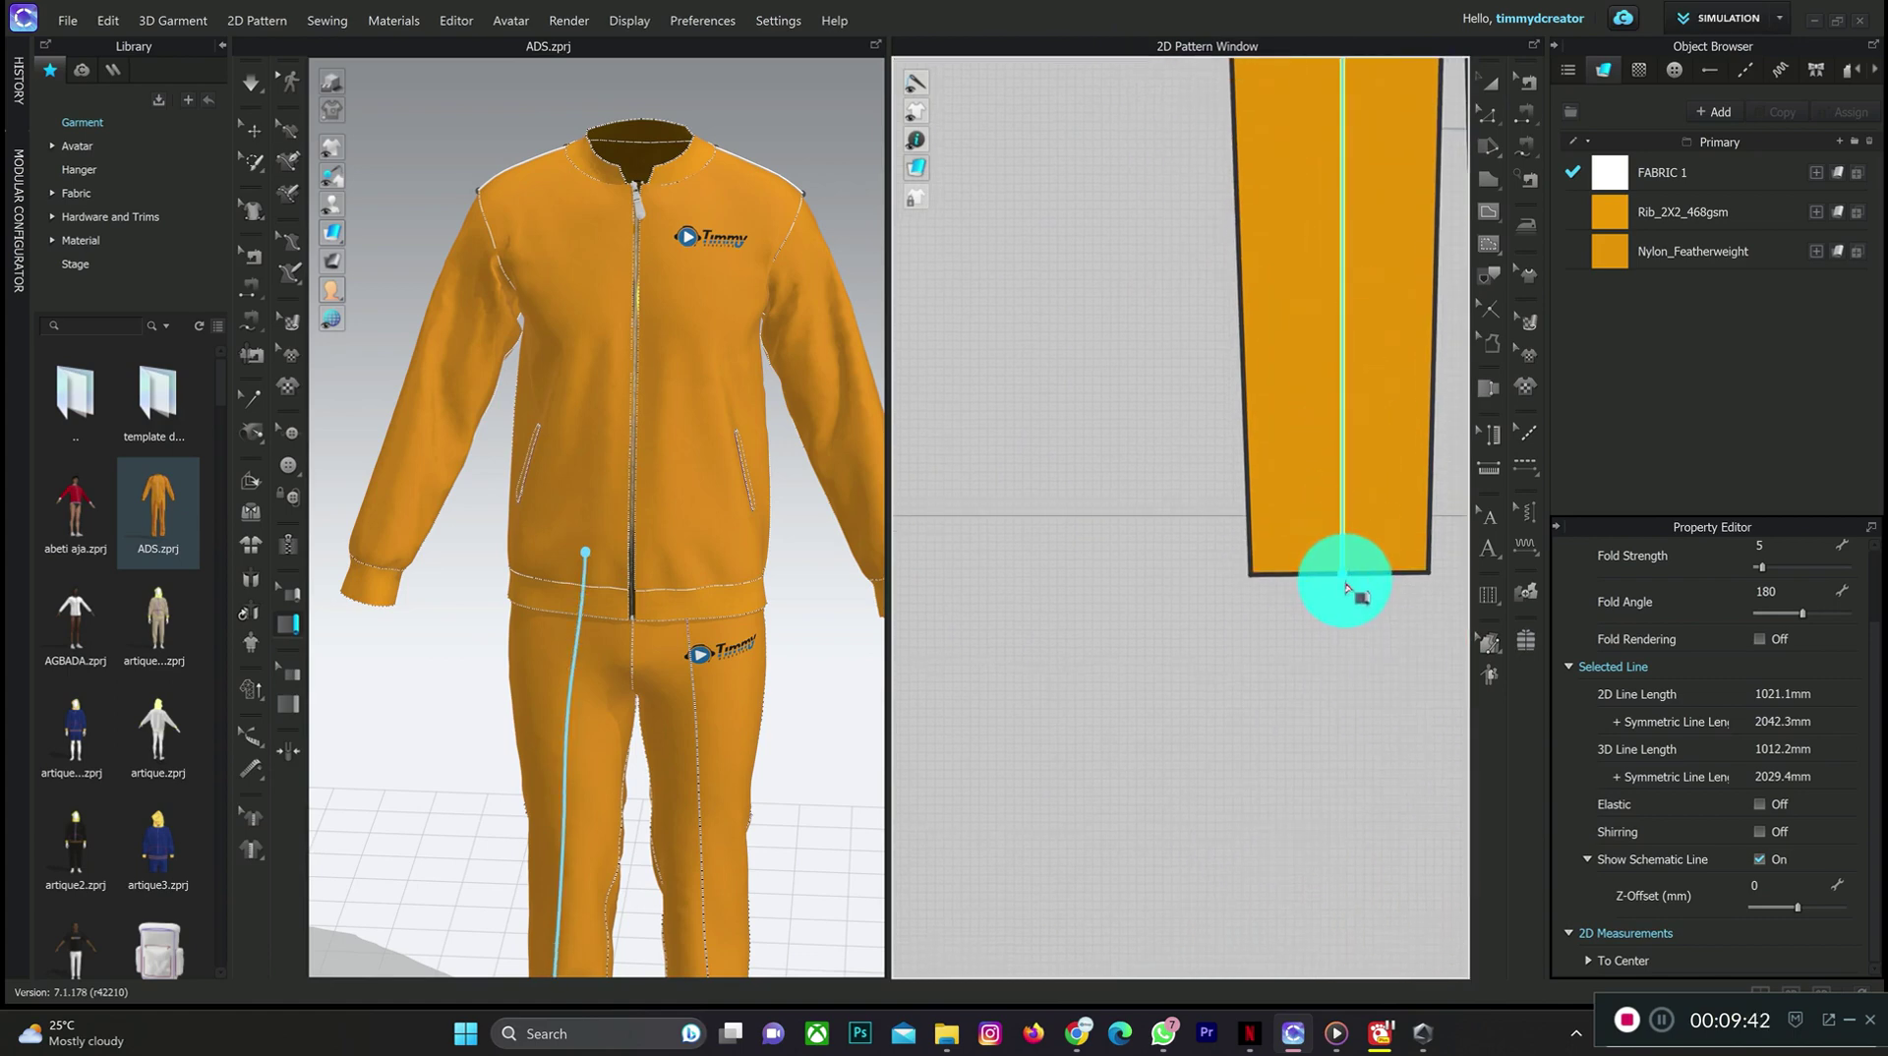
{"action": "left_click_drag", "start_coordinate": [1346, 581], "coordinate": [1346, 580]}
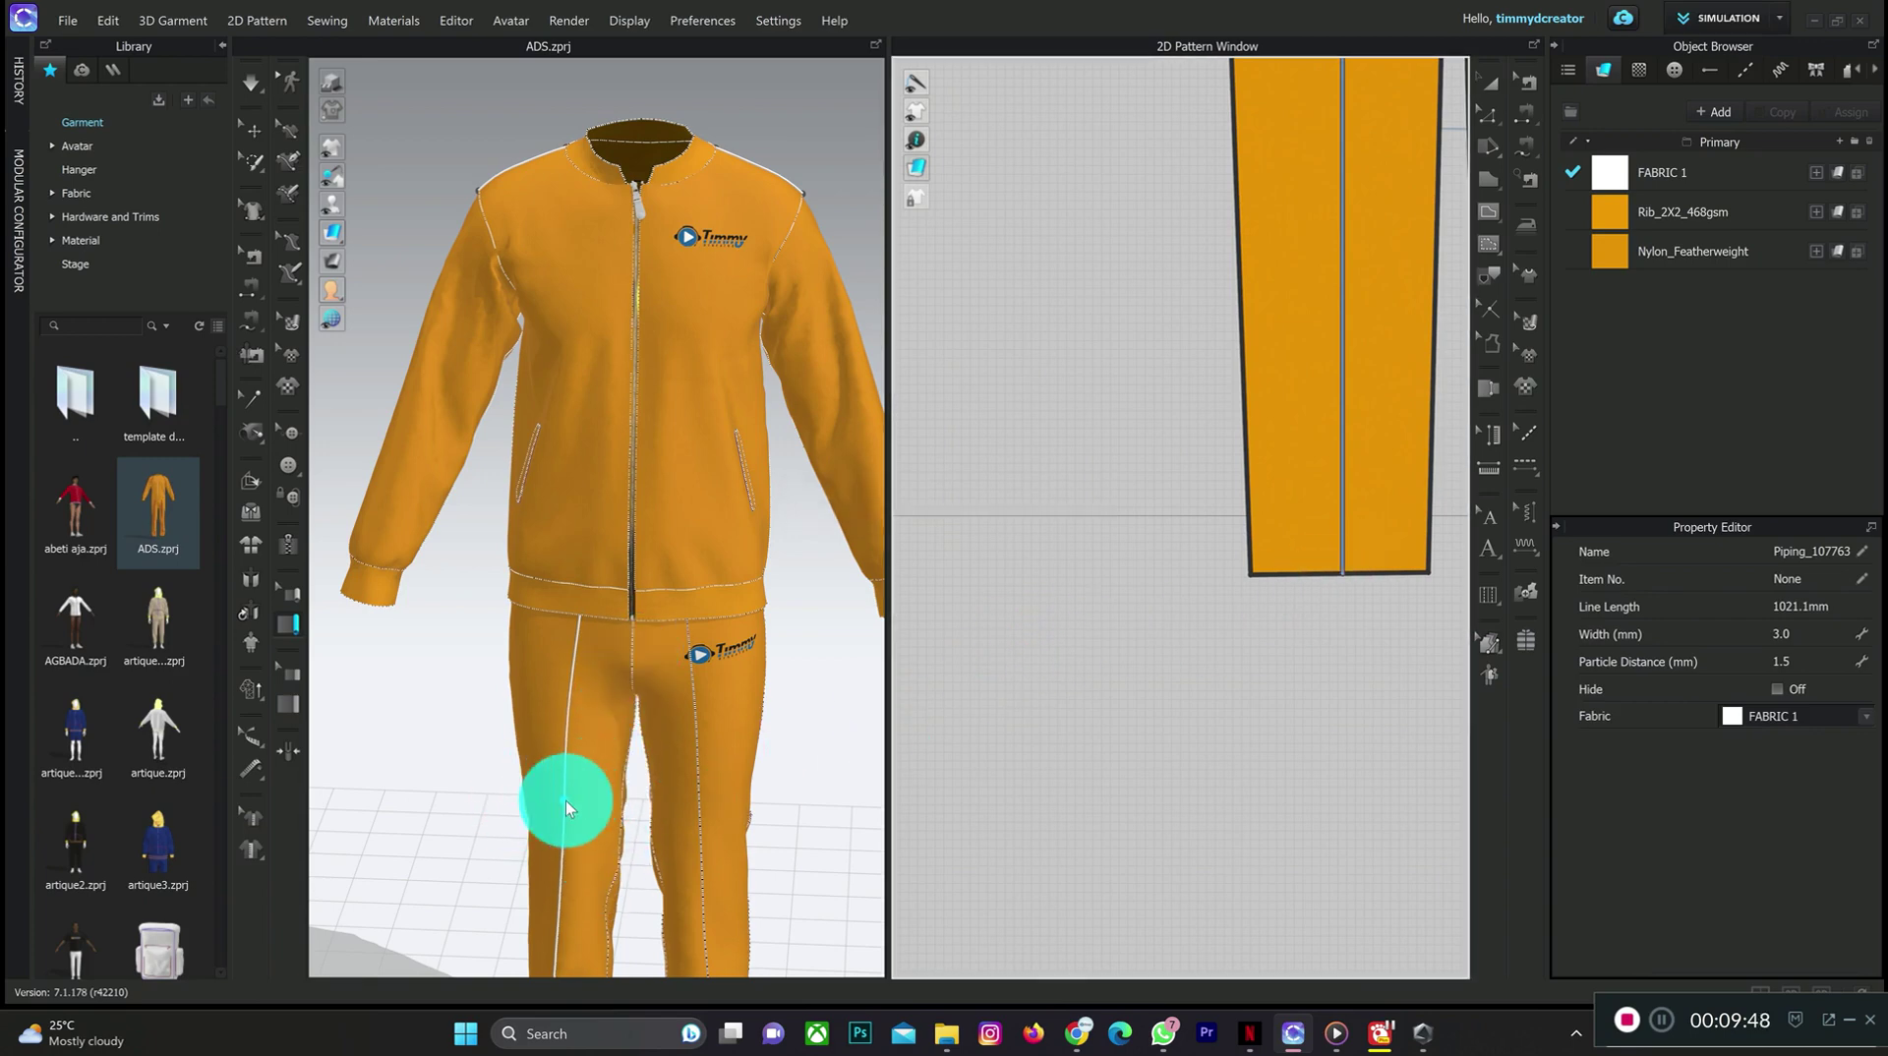
- Add piping along the full internal line of the front trouser panel with the logo, from waist to hem
{"action": "scroll", "coordinate": [580, 776], "scroll_direction": "up", "scroll_amount": 6}
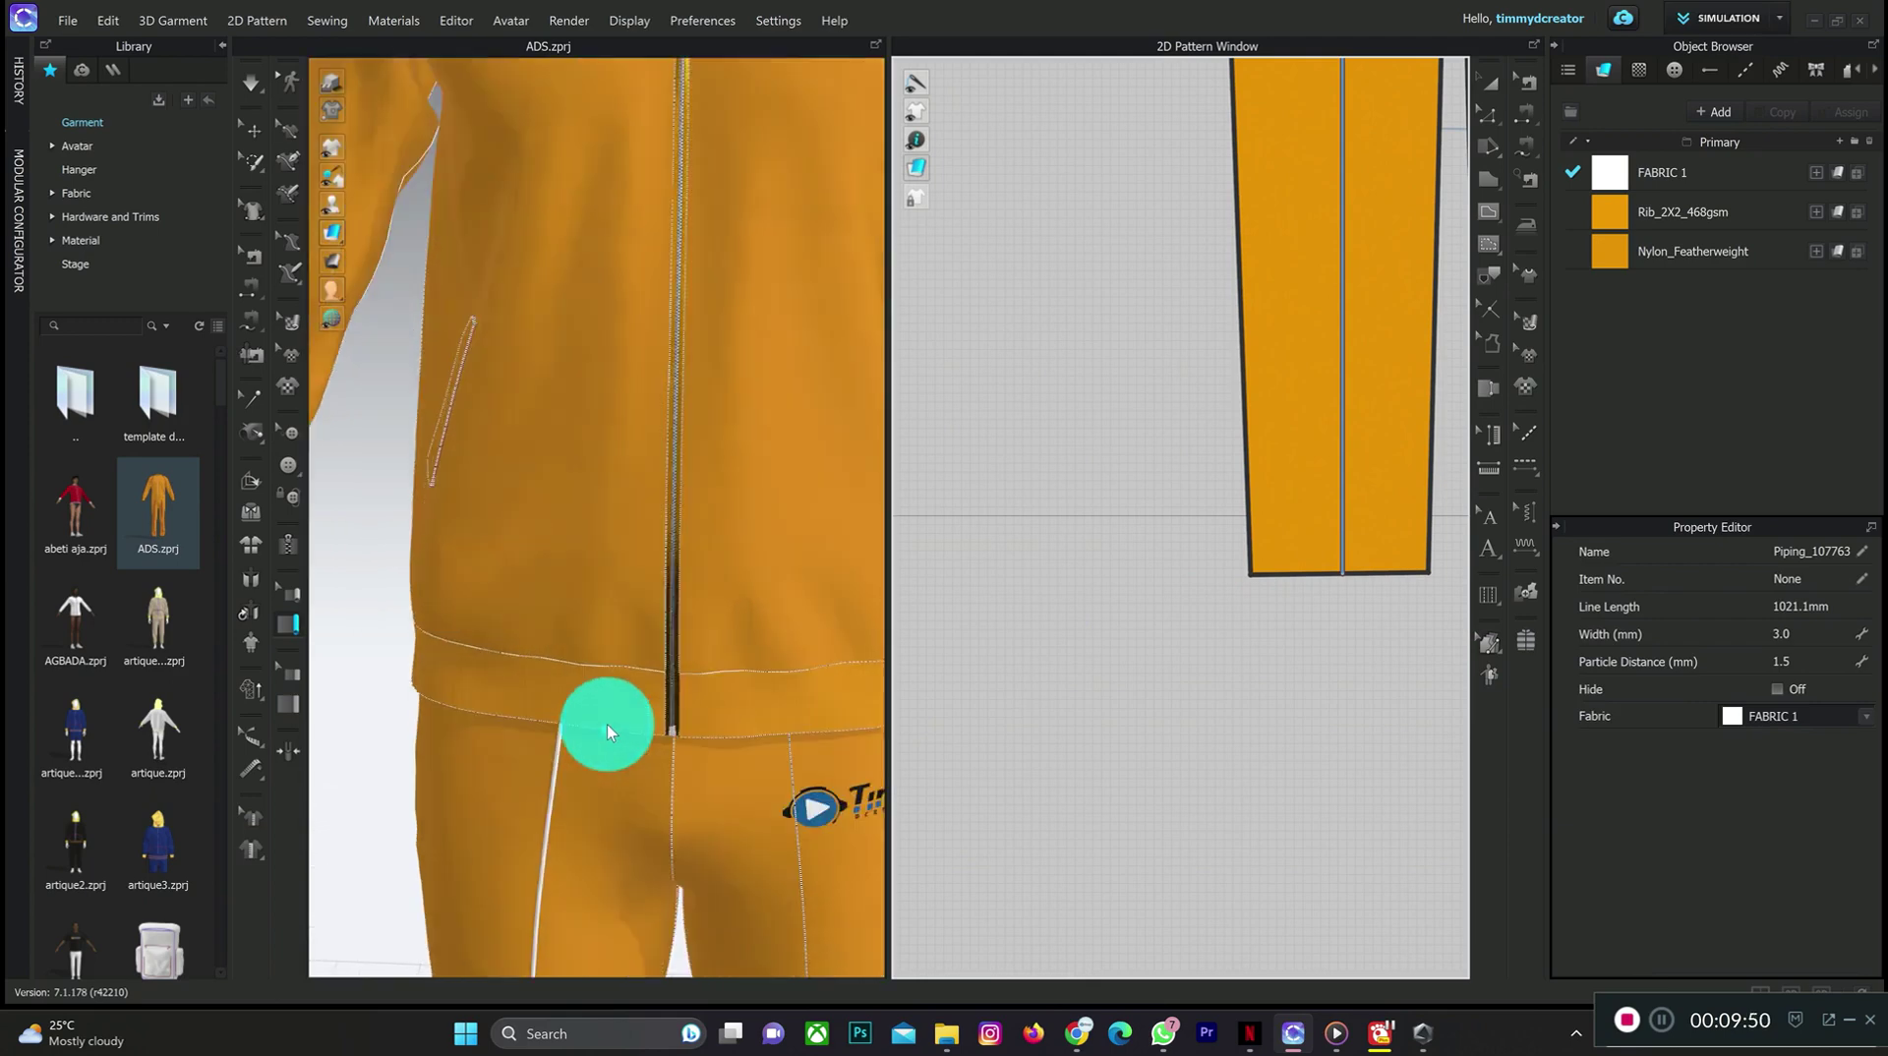
{"action": "middle_click_drag", "start_coordinate": [635, 682], "coordinate": [796, 14]}
{"action": "scroll", "coordinate": [791, 318], "scroll_direction": "up", "scroll_amount": 2}
{"action": "middle_click_drag", "start_coordinate": [791, 319], "coordinate": [675, 427]}
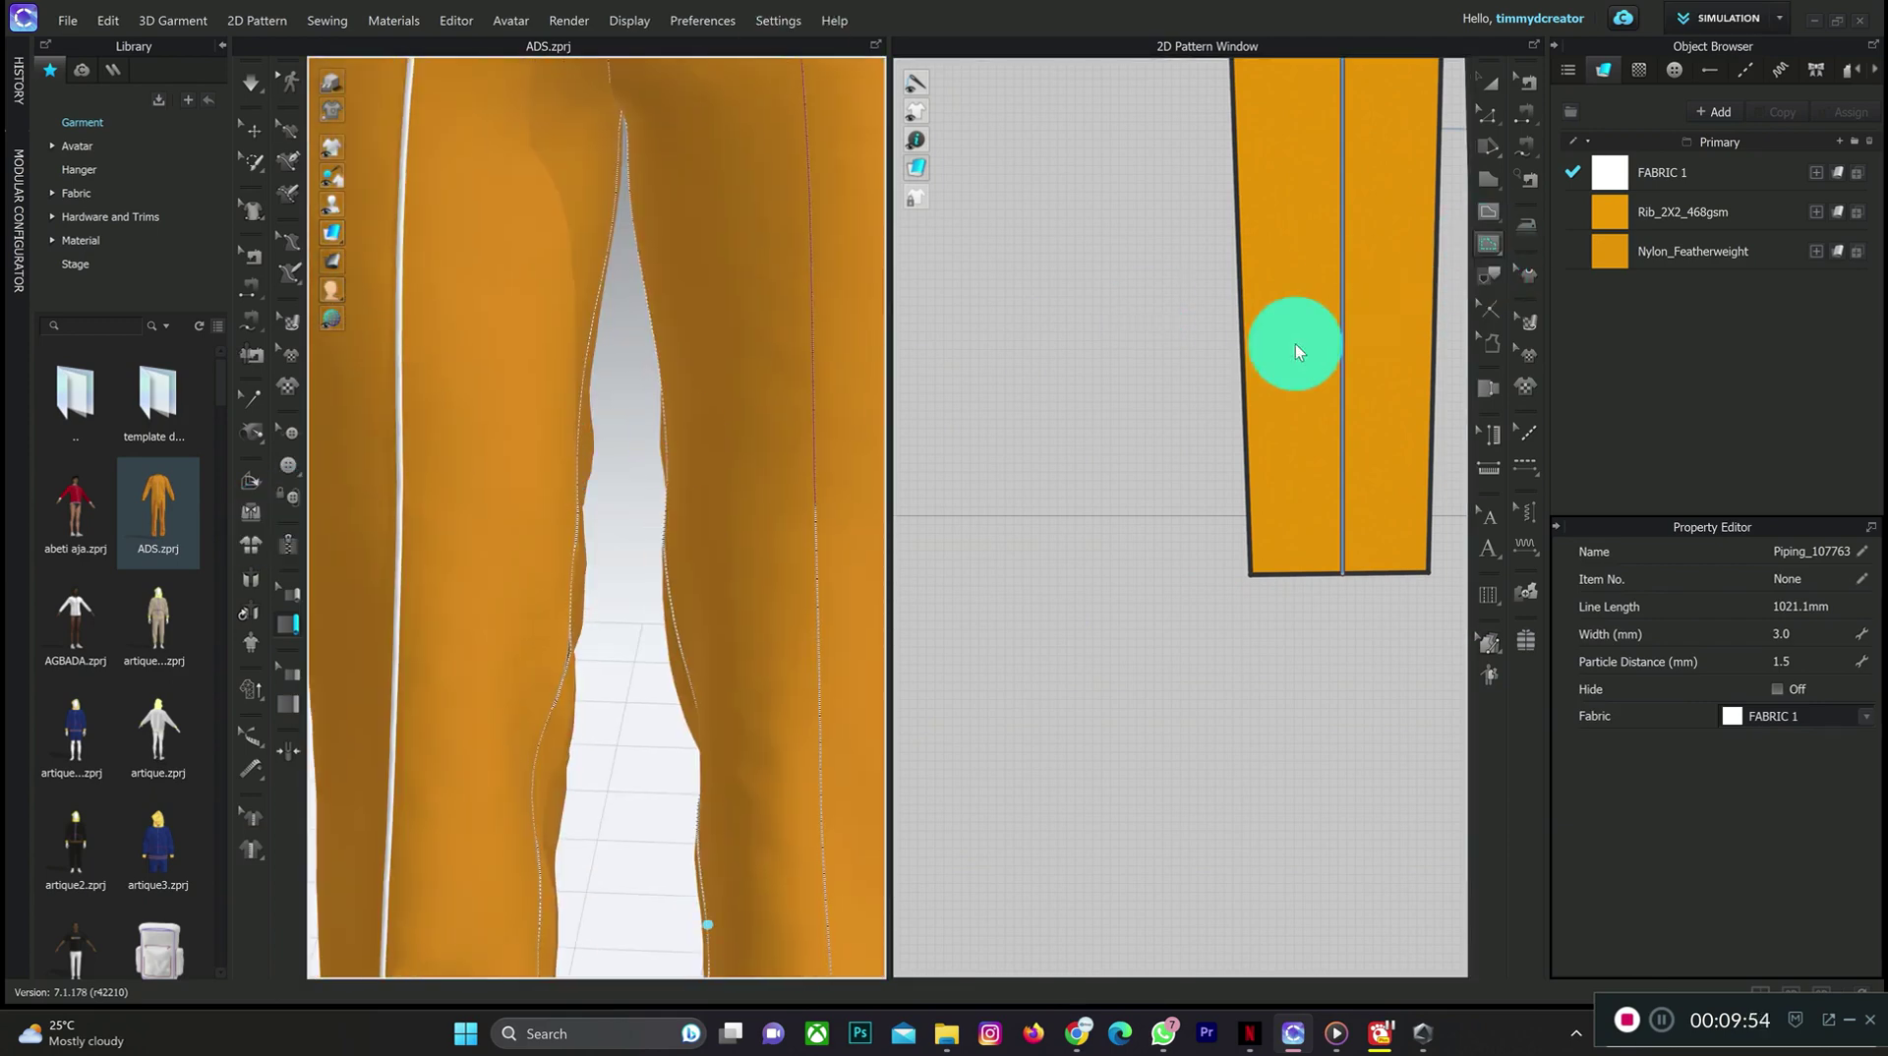
{"action": "scroll", "coordinate": [1292, 301], "scroll_direction": "down", "scroll_amount": 3}
{"action": "scroll", "coordinate": [1317, 273], "scroll_direction": "down", "scroll_amount": 2}
{"action": "middle_click_drag", "start_coordinate": [1349, 334], "coordinate": [1248, 588]}
{"action": "scroll", "coordinate": [1320, 354], "scroll_direction": "up", "scroll_amount": 4}
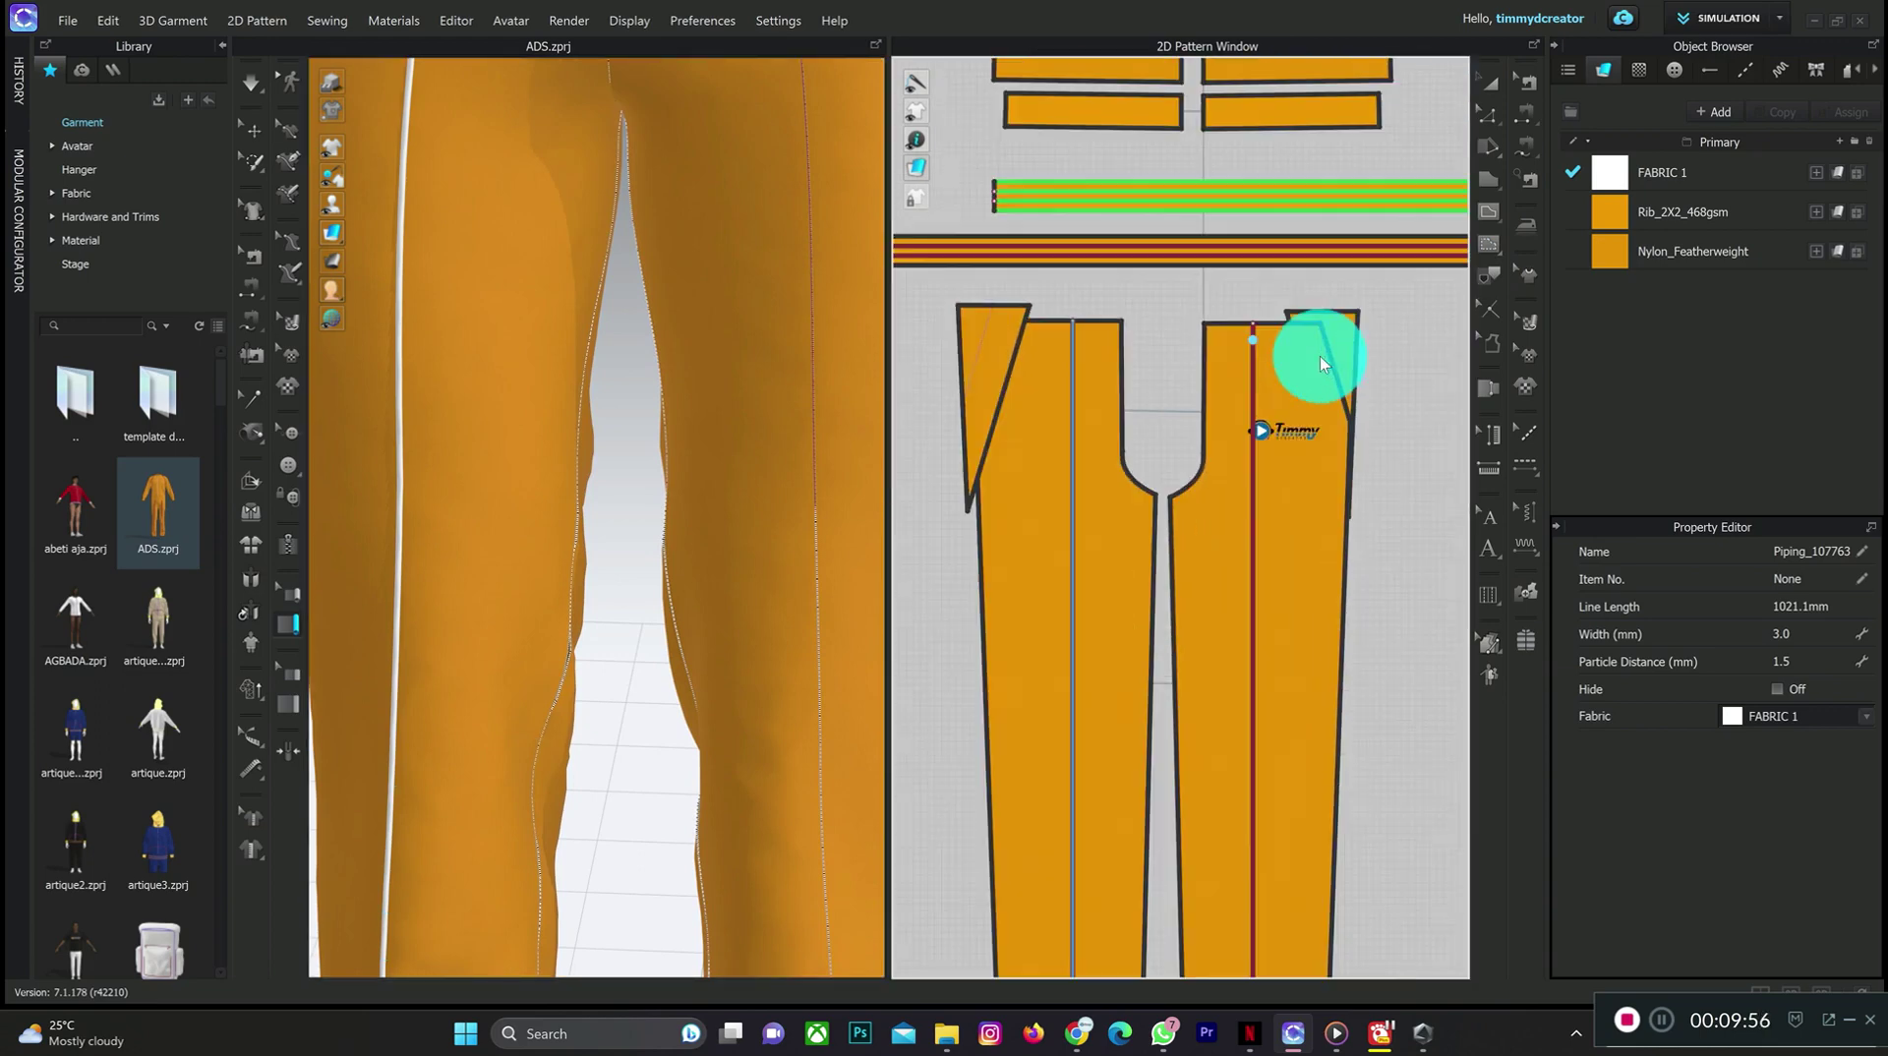
{"action": "left_click_drag", "start_coordinate": [1250, 320], "coordinate": [1241, 674]}
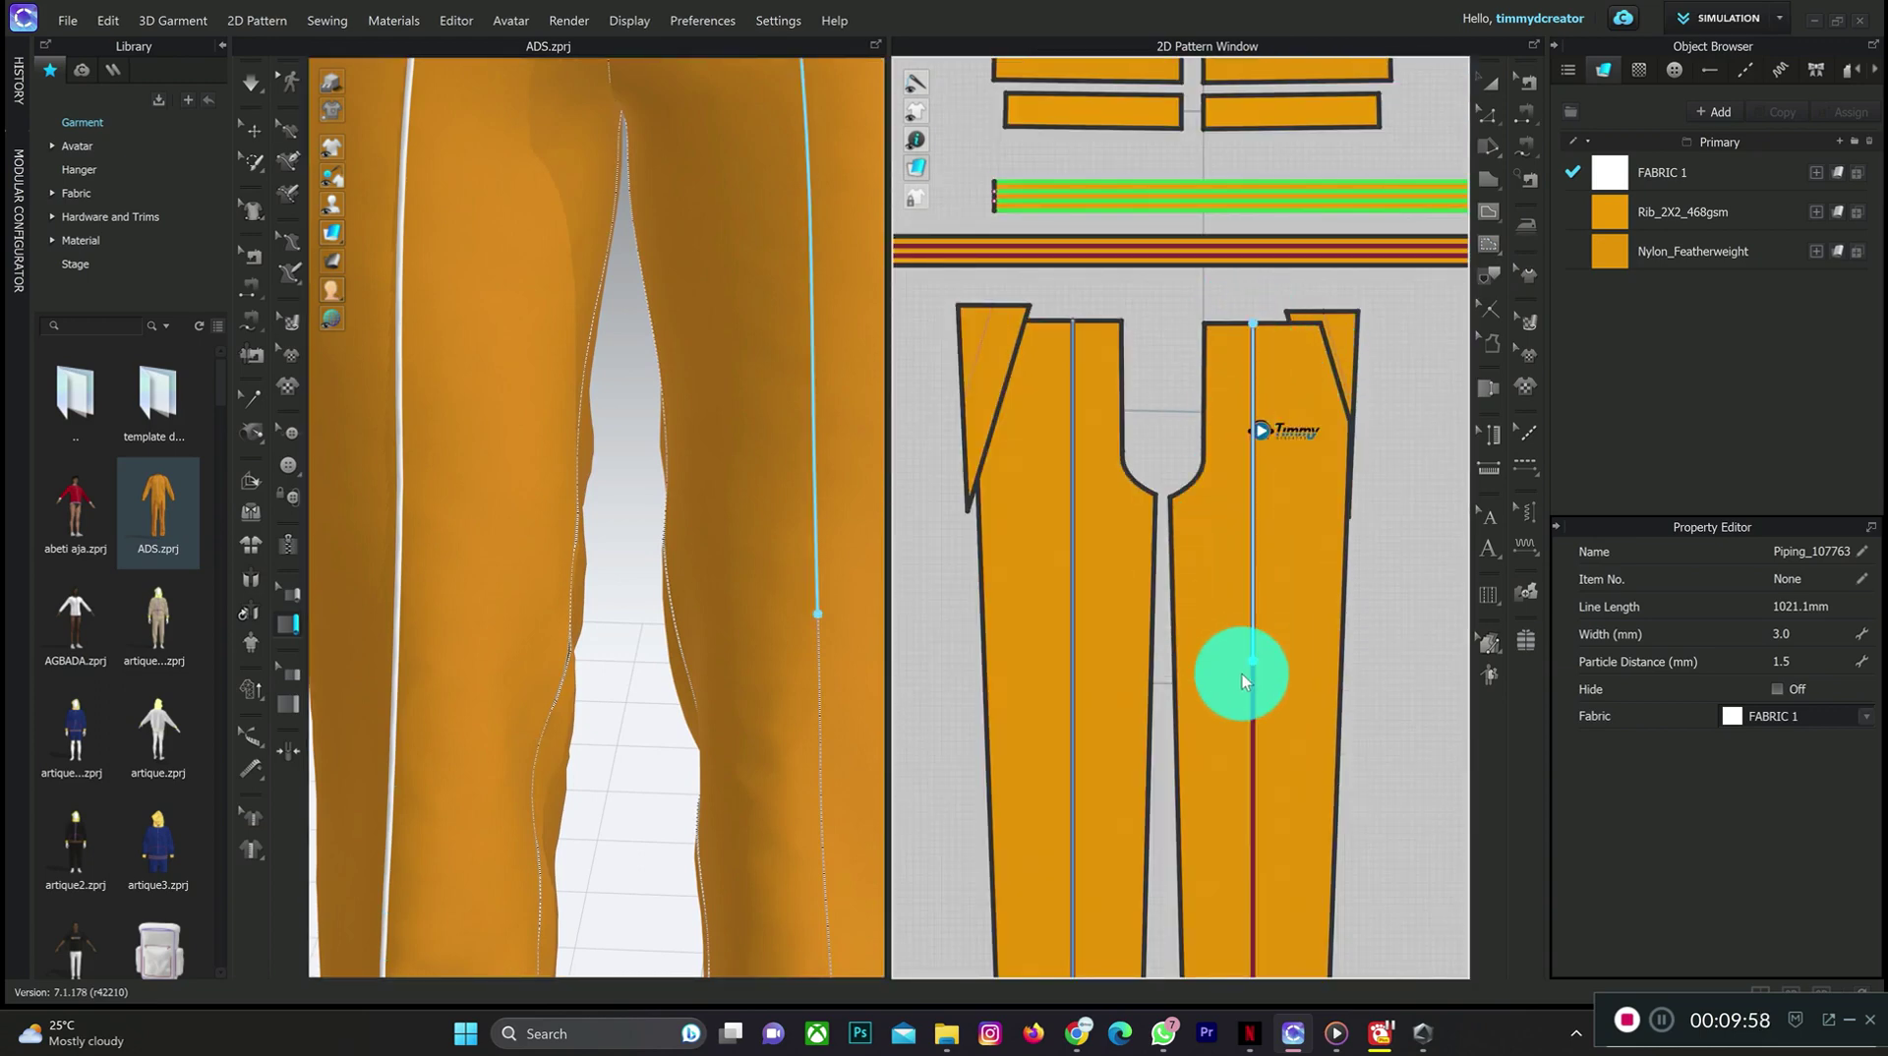
{"action": "middle_click_drag", "start_coordinate": [1243, 760], "coordinate": [1304, 516]}
{"action": "left_click_drag", "start_coordinate": [1320, 415], "coordinate": [1337, 679]}
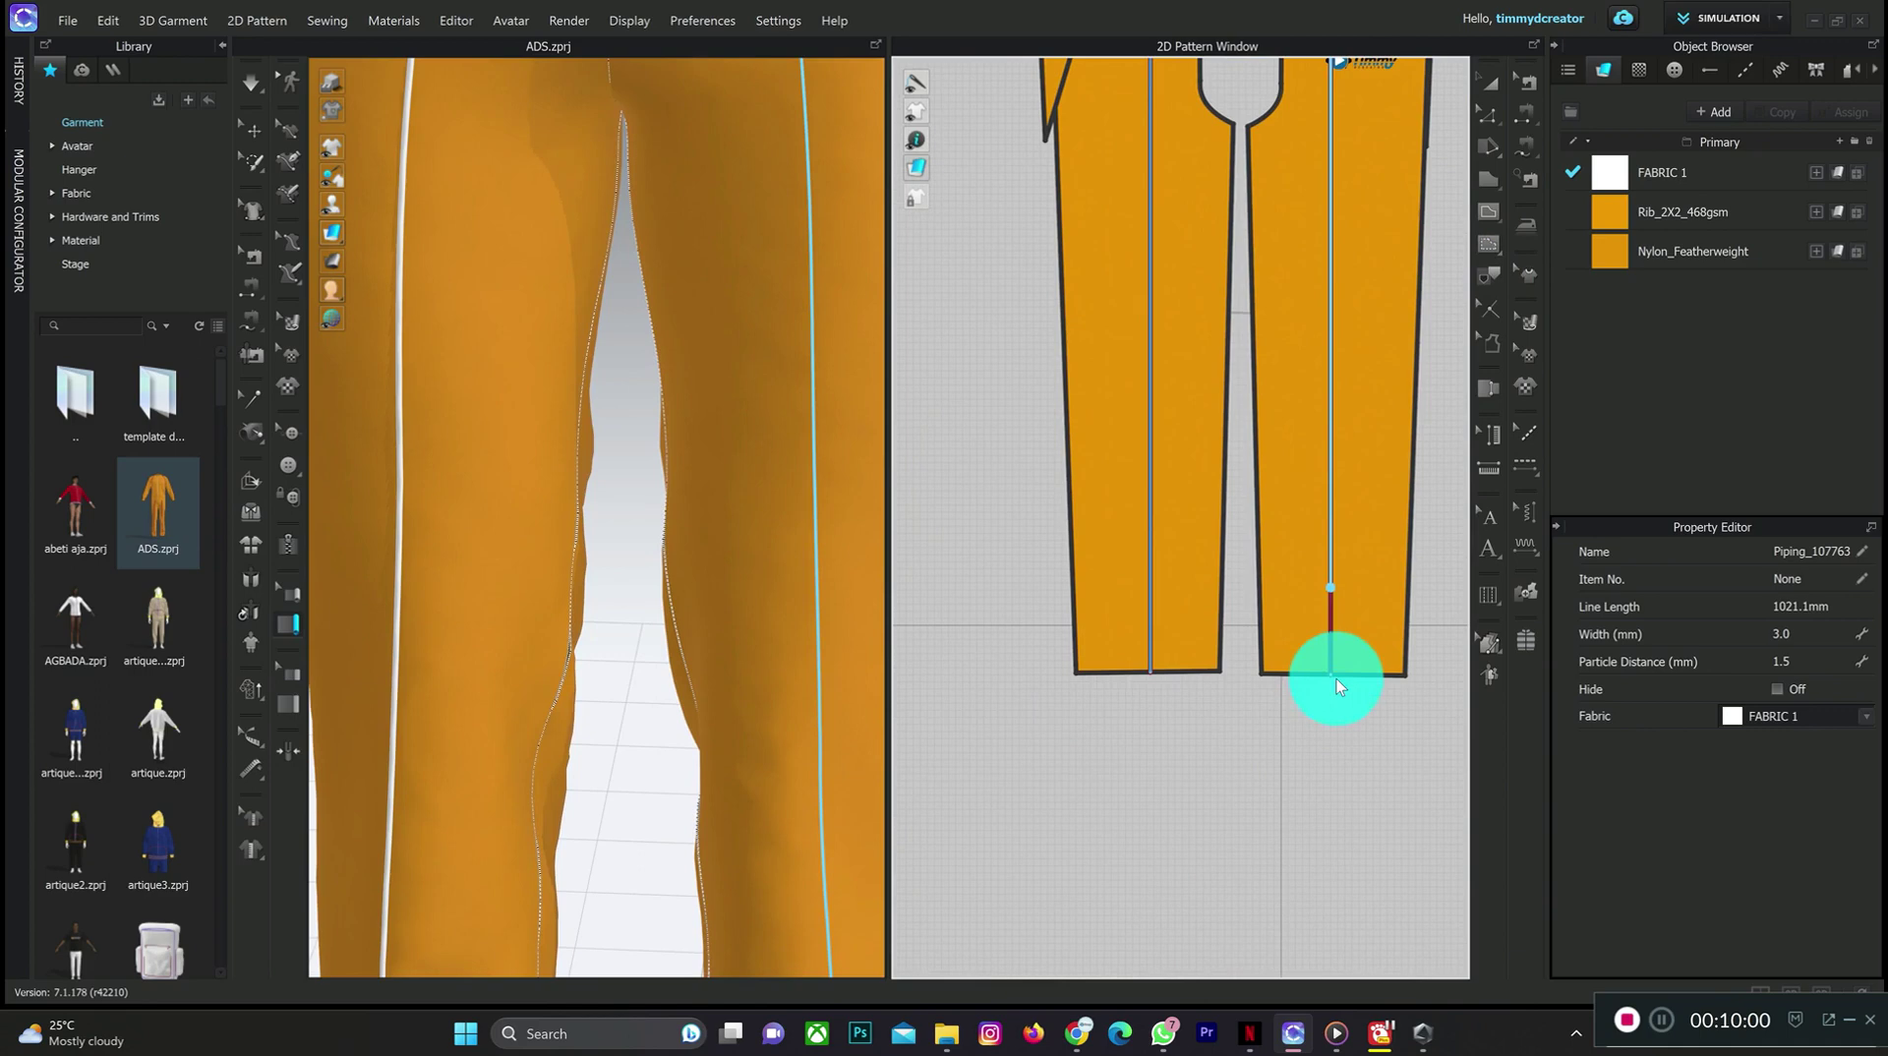
{"action": "double_click", "coordinate": [1331, 674]}
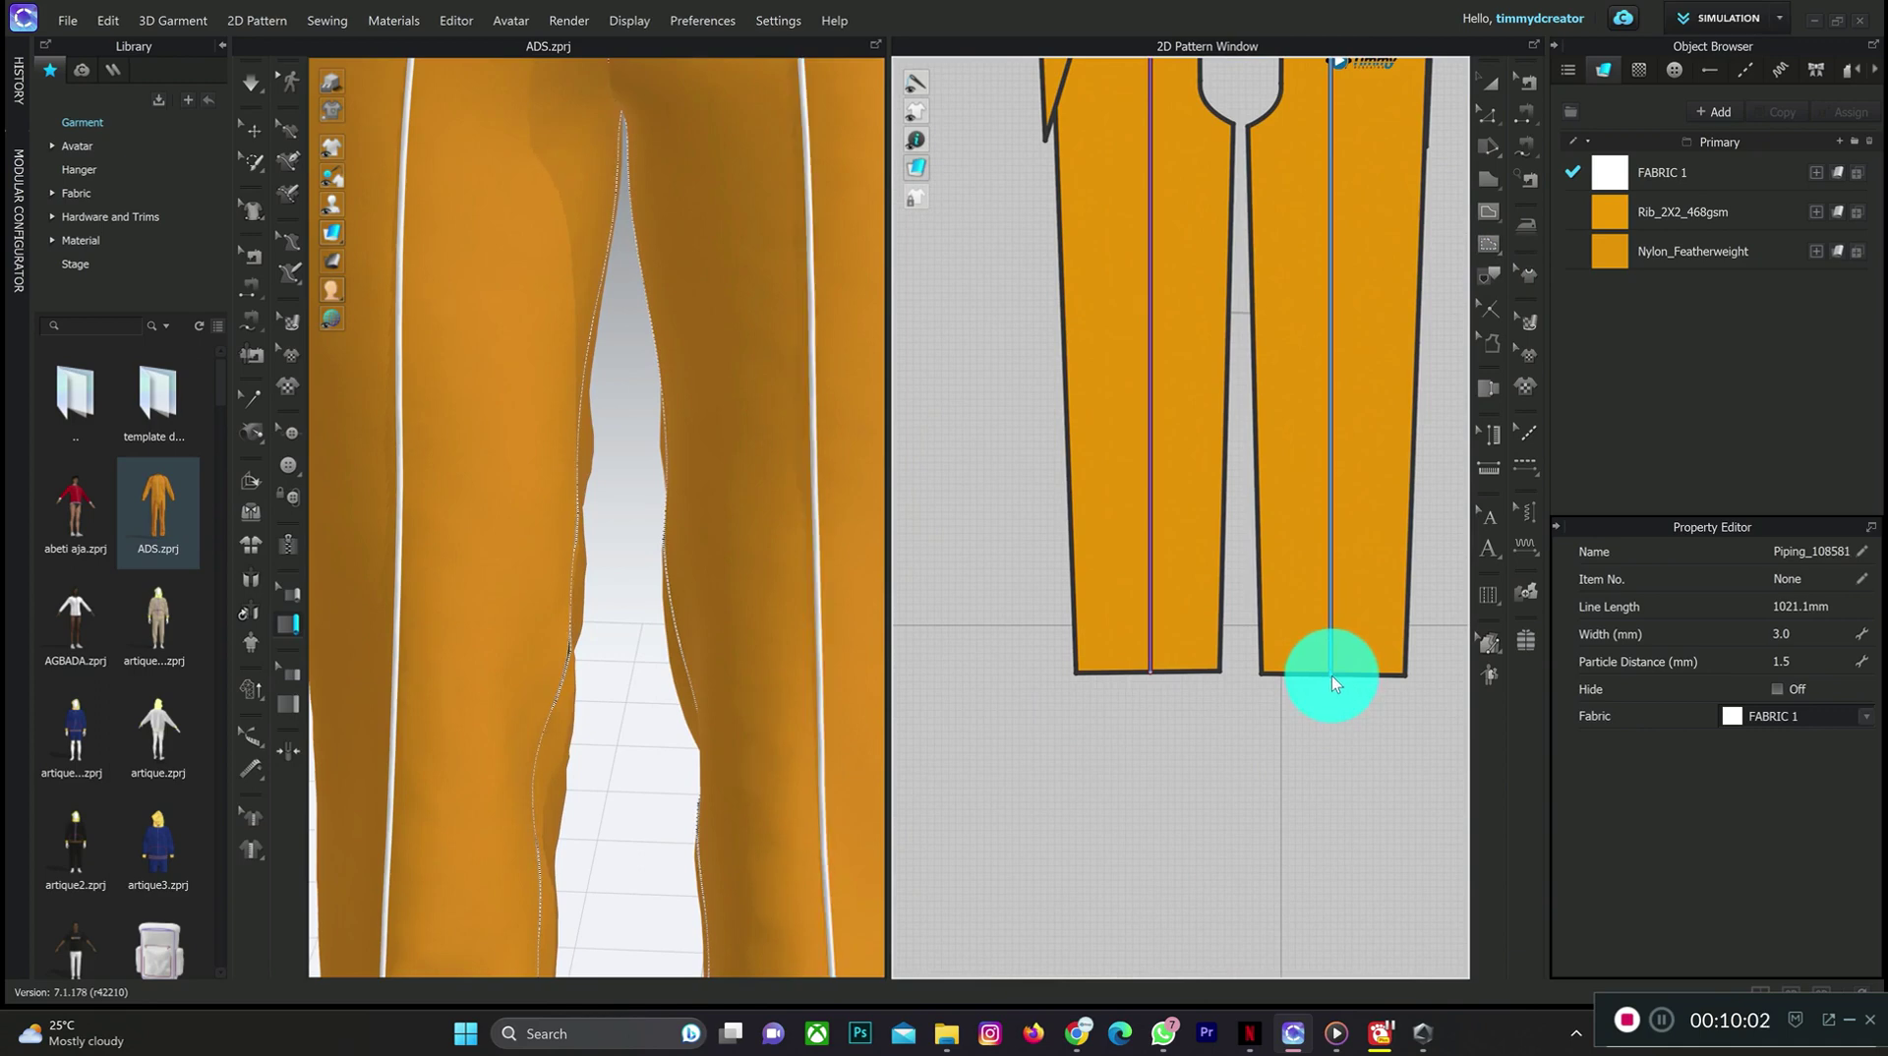
- Select the pipings on both trouser legs and assign FABRIC 1 as their fabric
{"action": "key", "text": "space"}
{"action": "scroll", "coordinate": [509, 528], "scroll_direction": "down", "scroll_amount": 5}
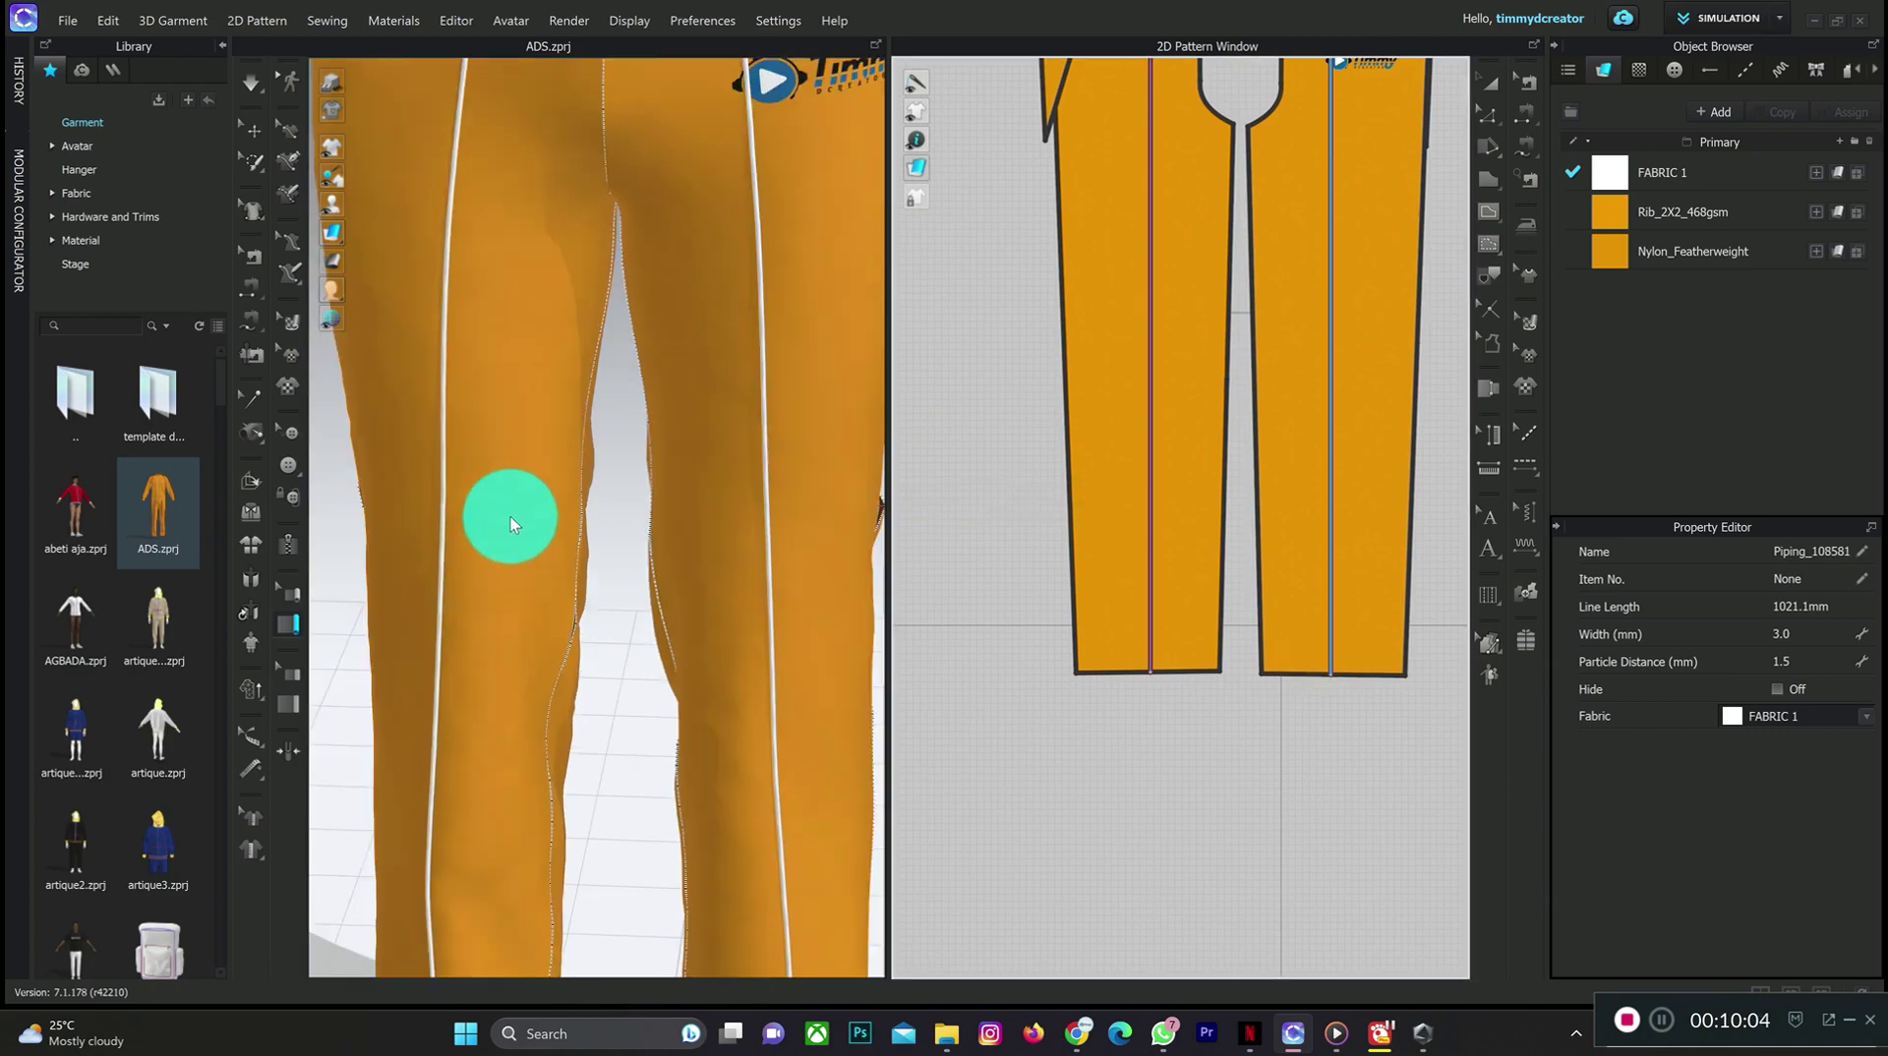
{"action": "scroll", "coordinate": [576, 498], "scroll_direction": "down", "scroll_amount": 1}
{"action": "right_click_drag", "start_coordinate": [692, 500], "coordinate": [737, 482]}
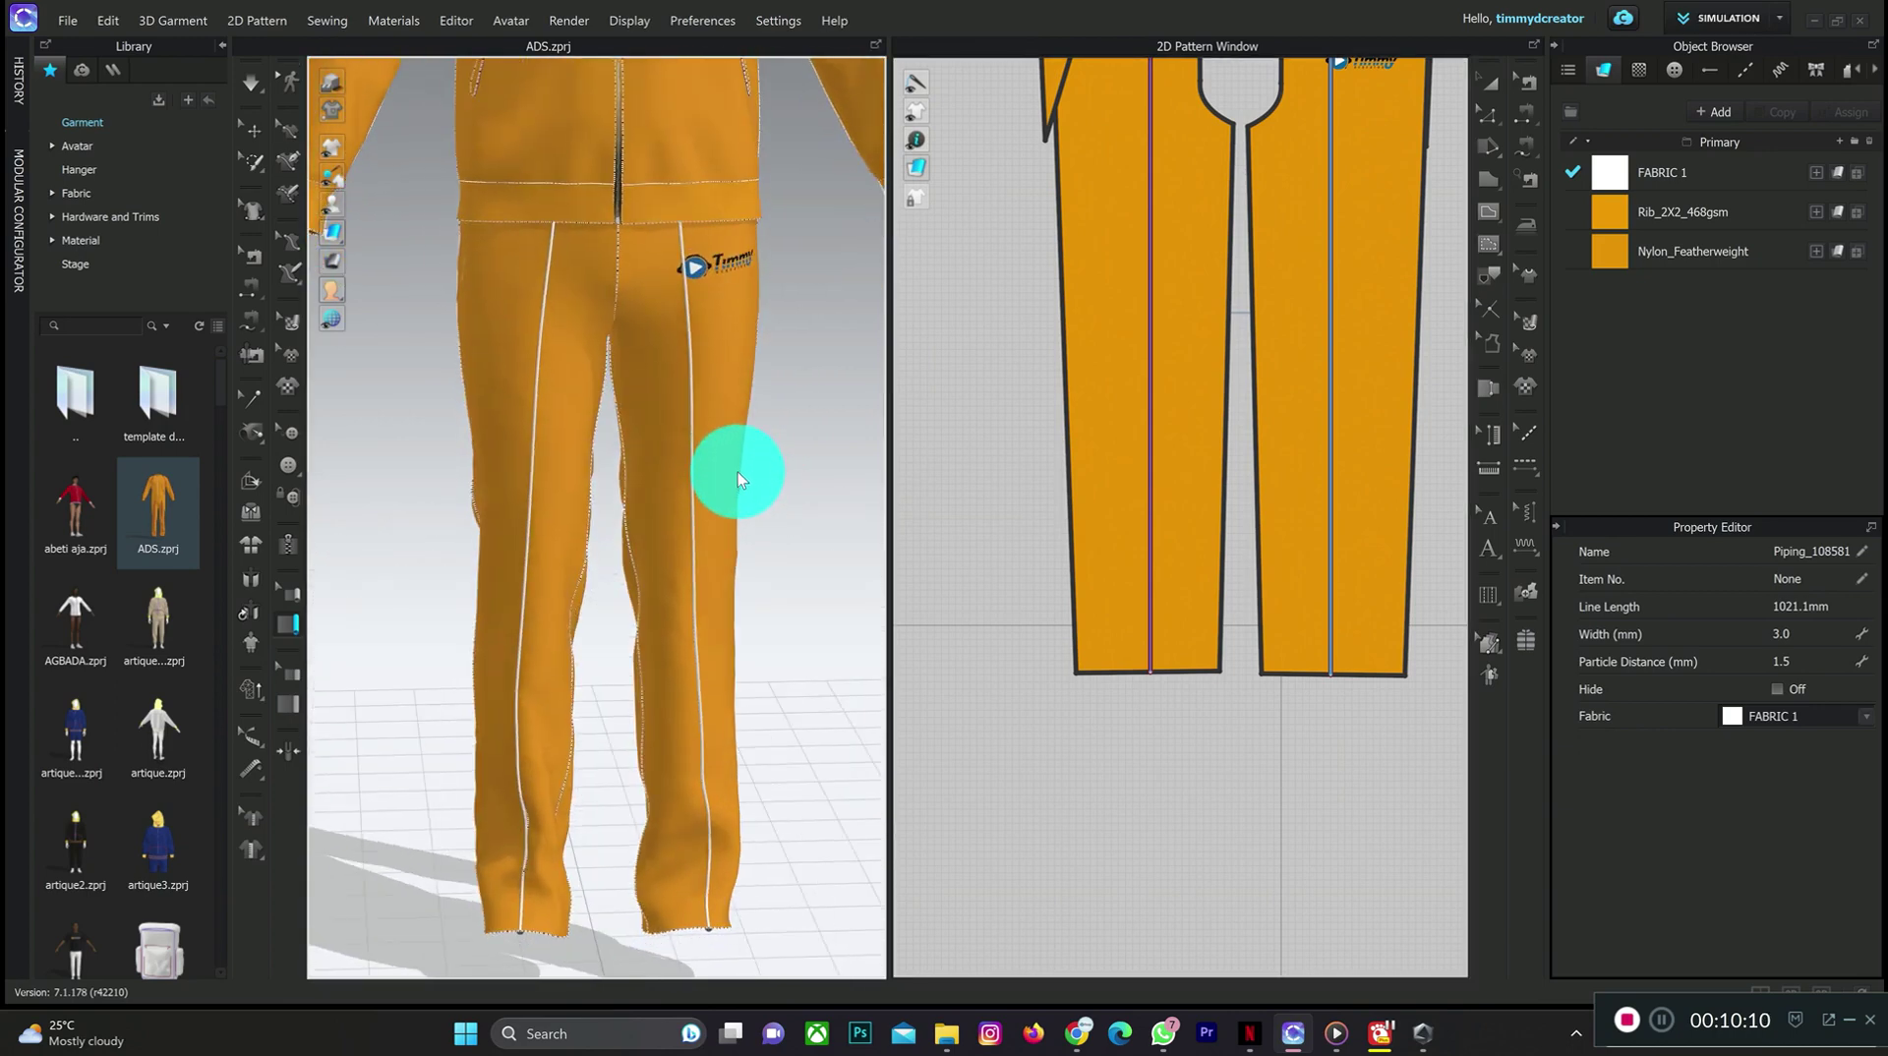
{"action": "left_click", "coordinate": [295, 597]}
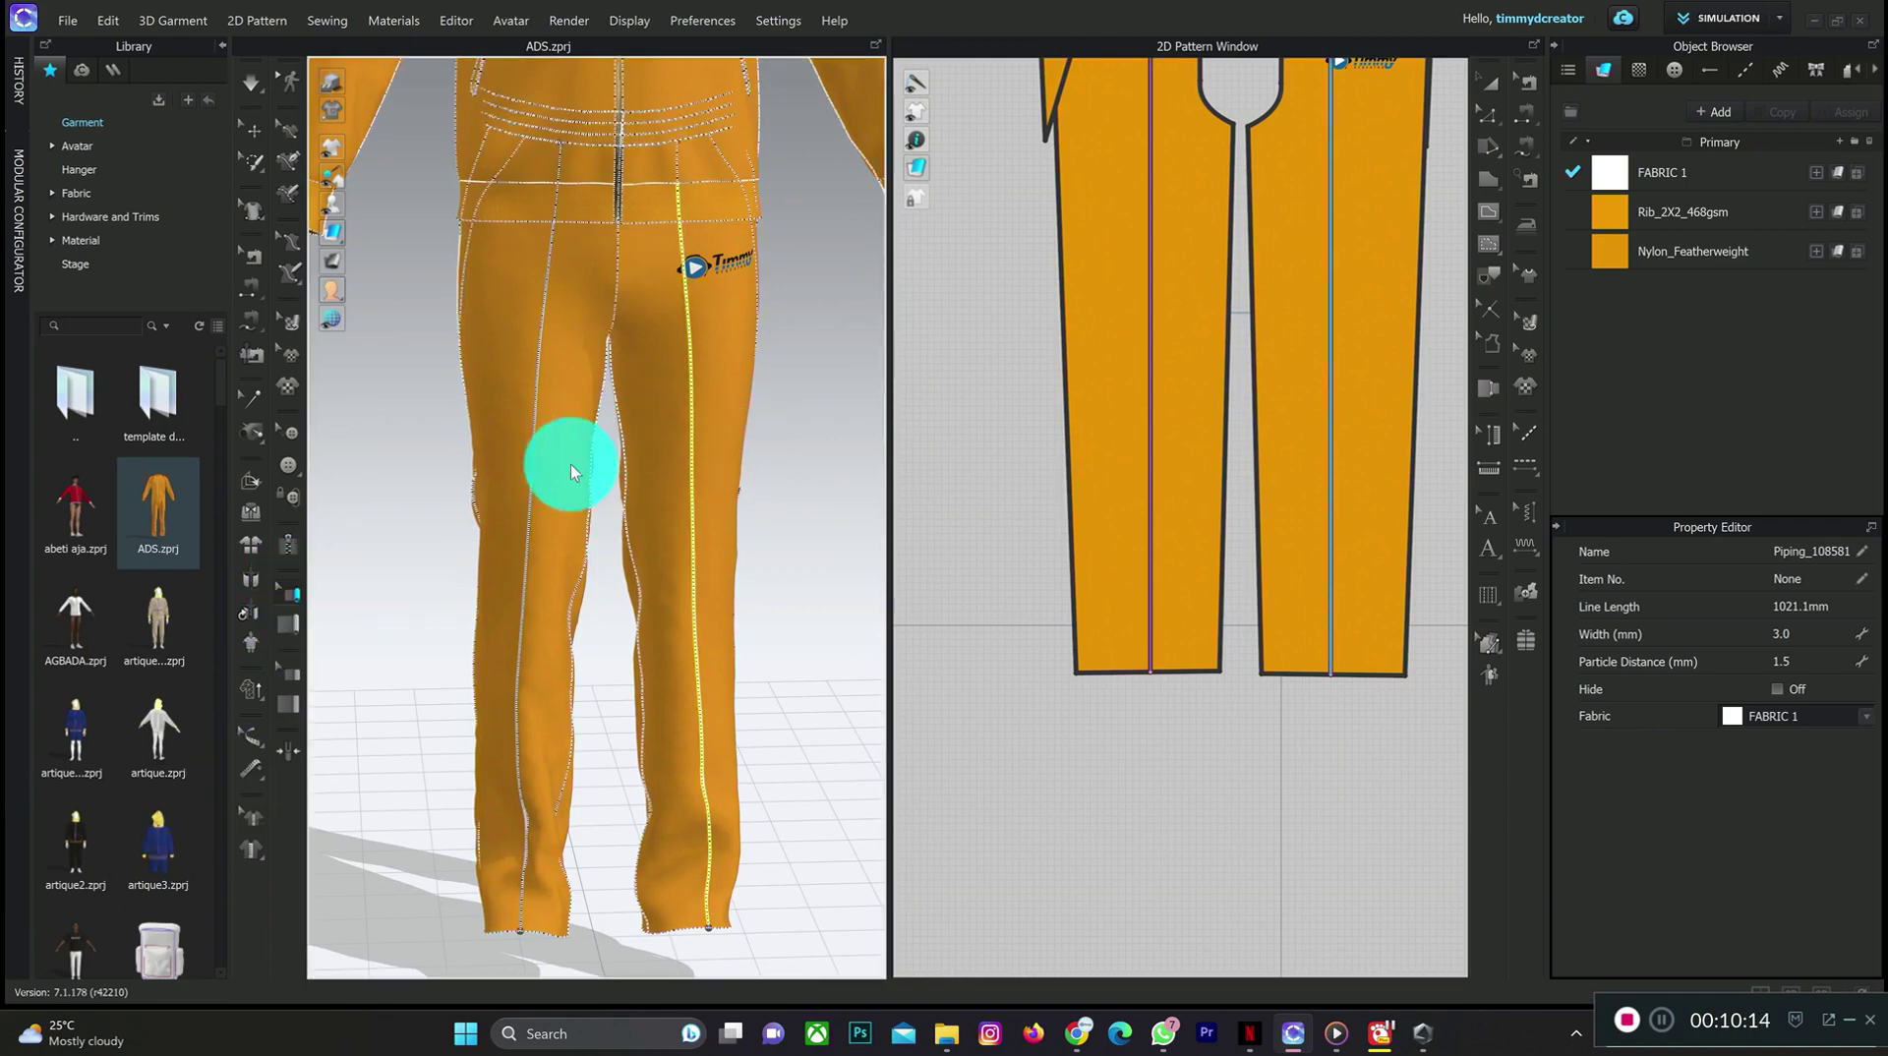
{"action": "left_click", "coordinate": [534, 481]}
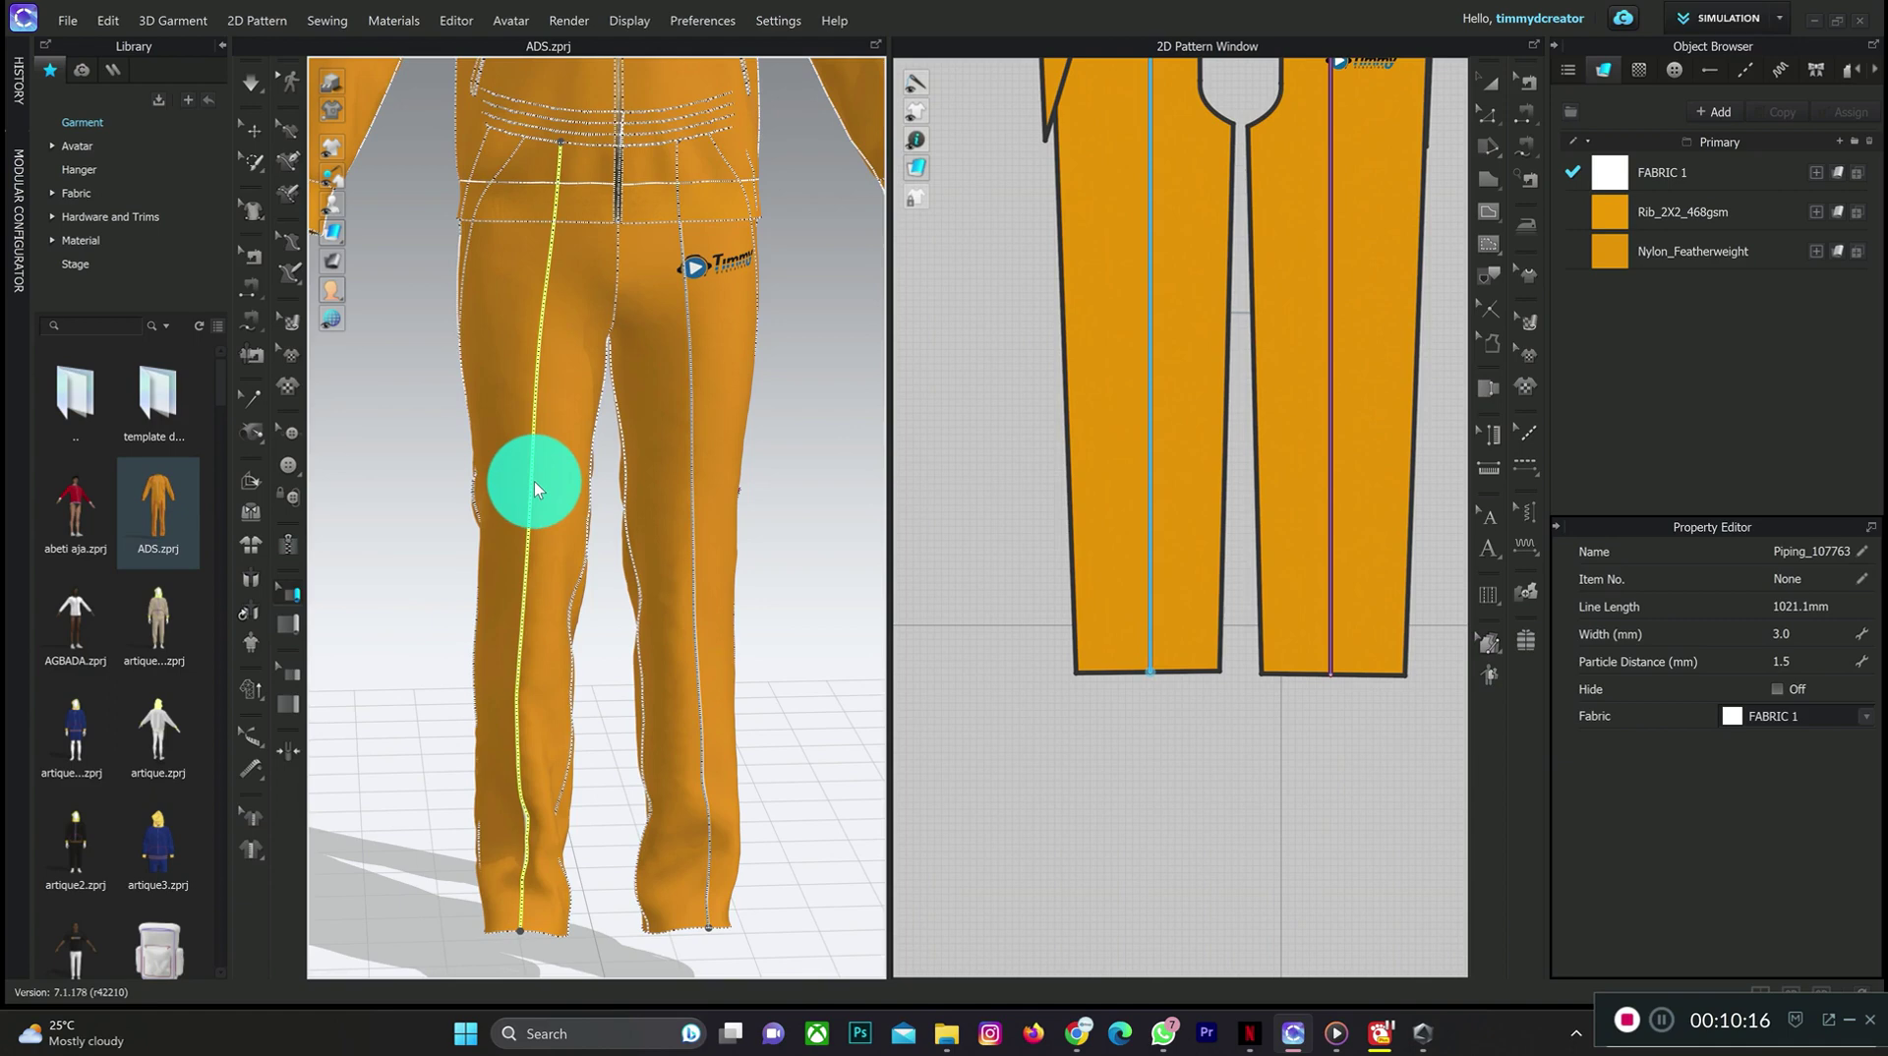
{"action": "left_click", "coordinate": [697, 516]}
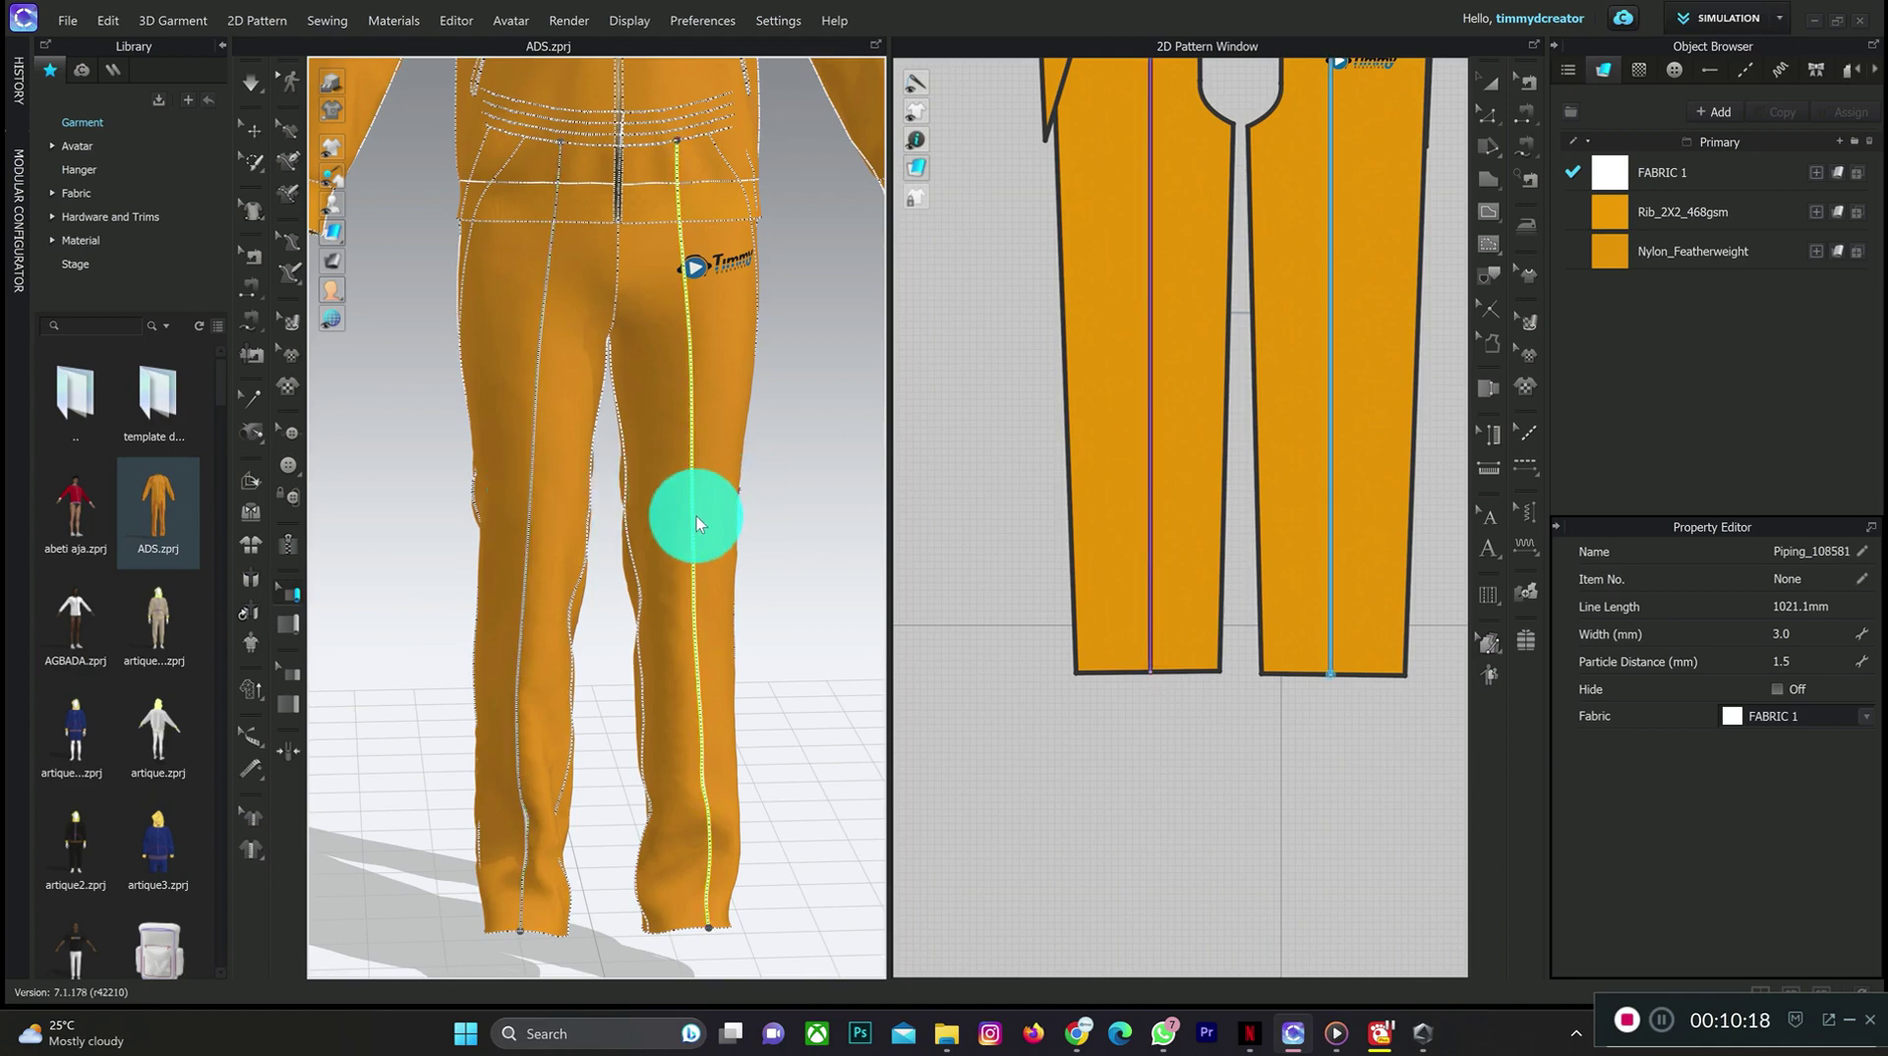
{"action": "left_click", "coordinate": [1872, 719]}
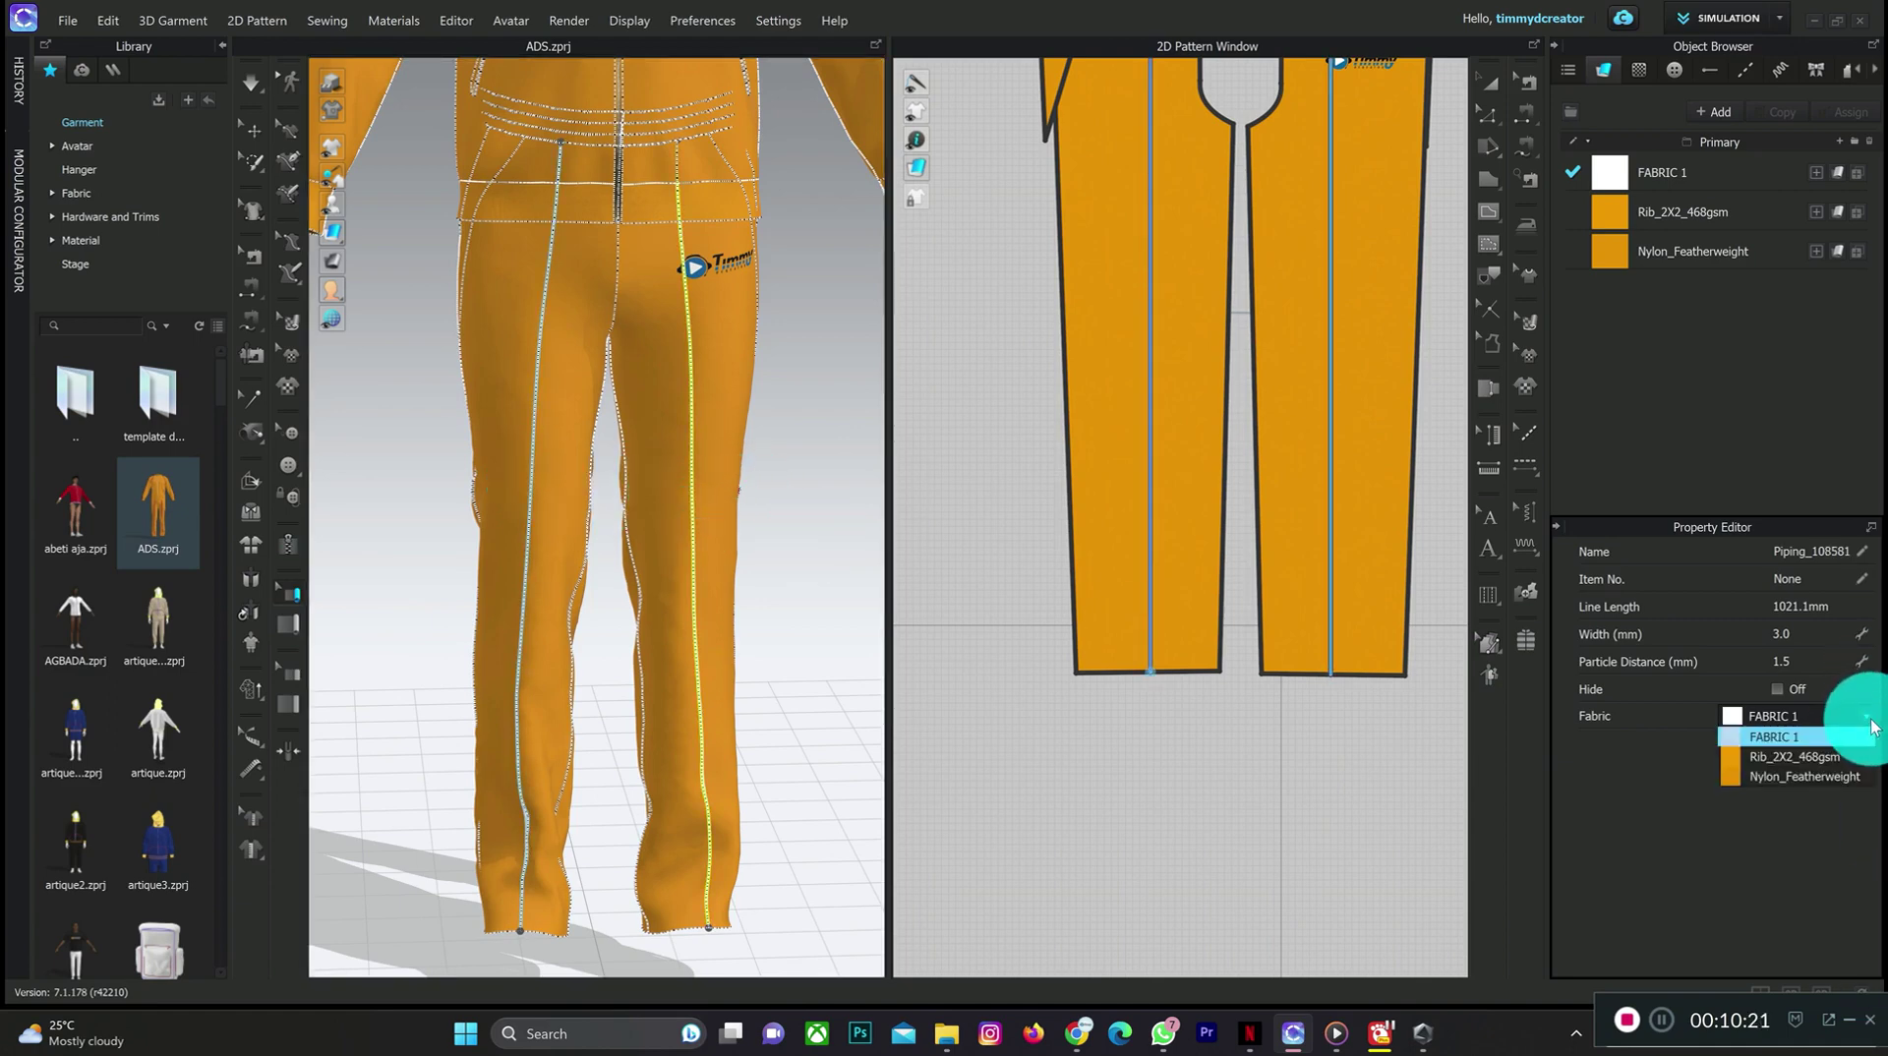
{"action": "left_click", "coordinate": [1821, 733]}
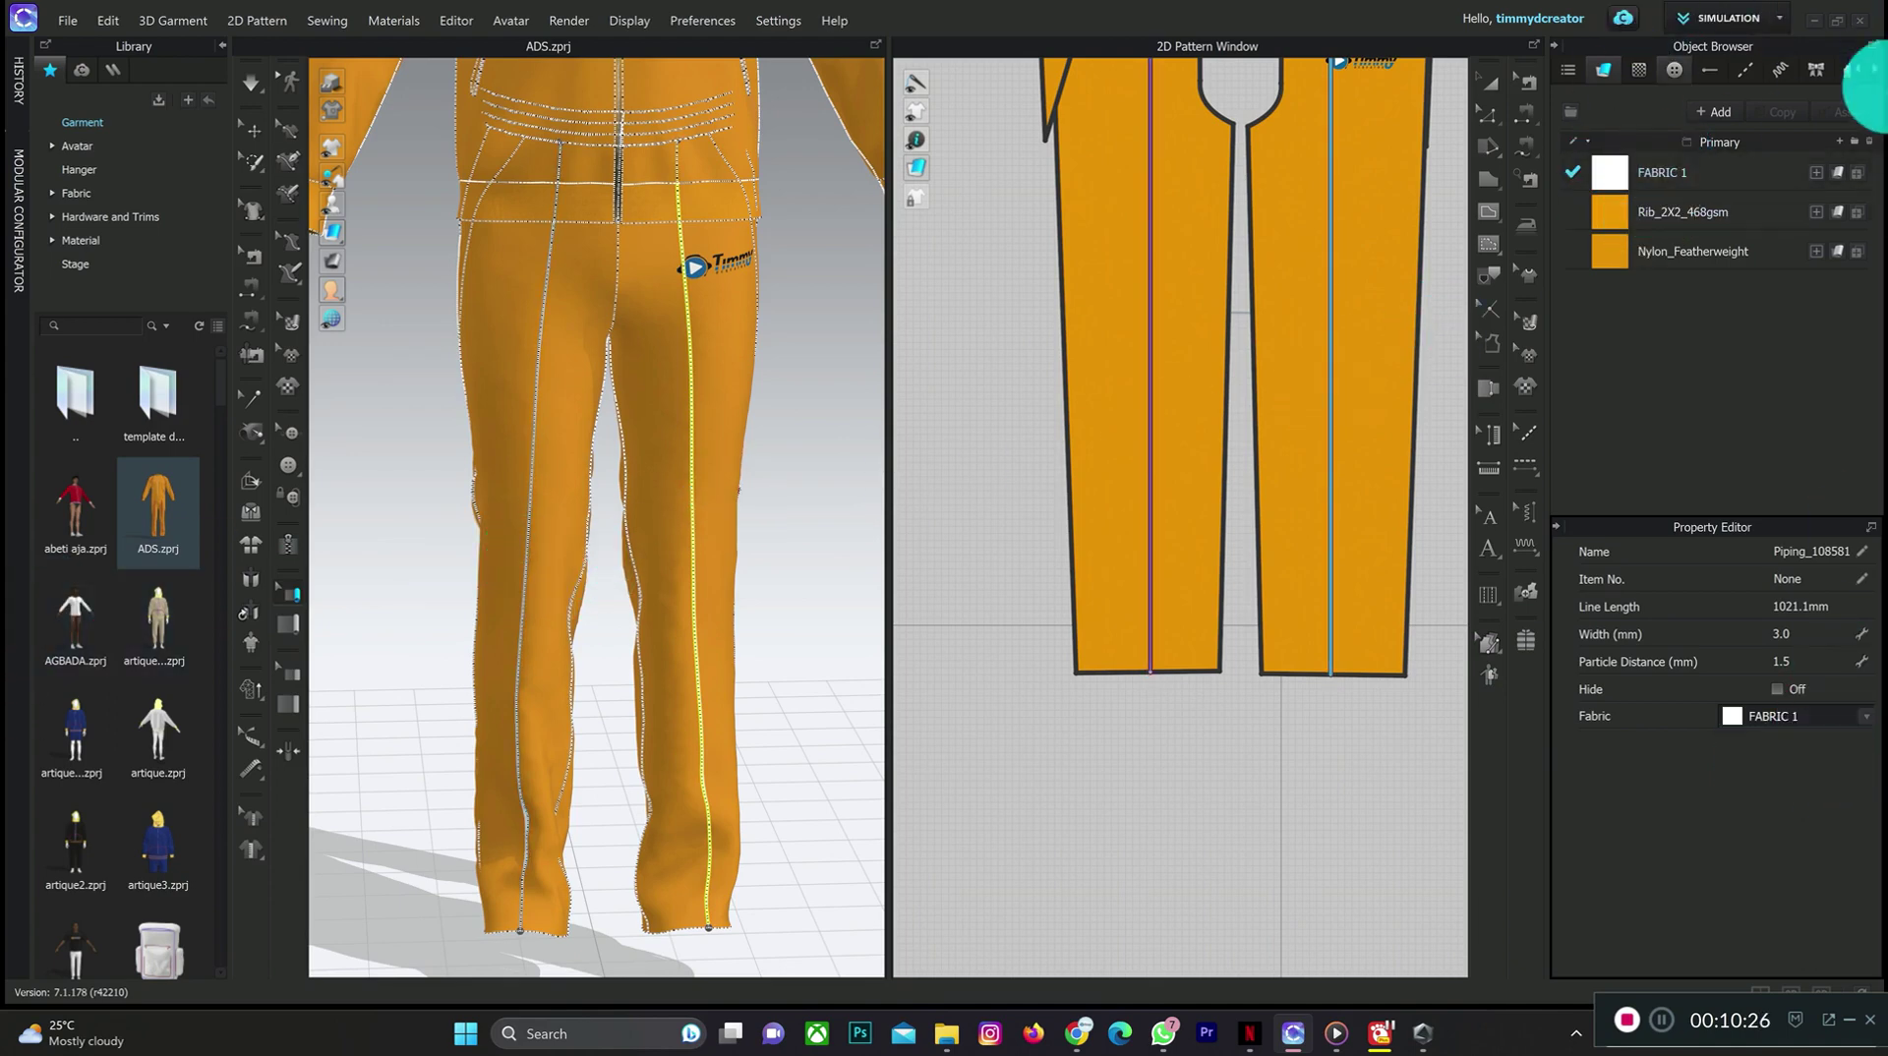
- Change the color of FABRIC 1 to the palette swatch Orange 1 (F89900) so the trouser pipings take on orange
{"action": "left_click_drag", "start_coordinate": [1770, 203], "coordinate": [1766, 183]}
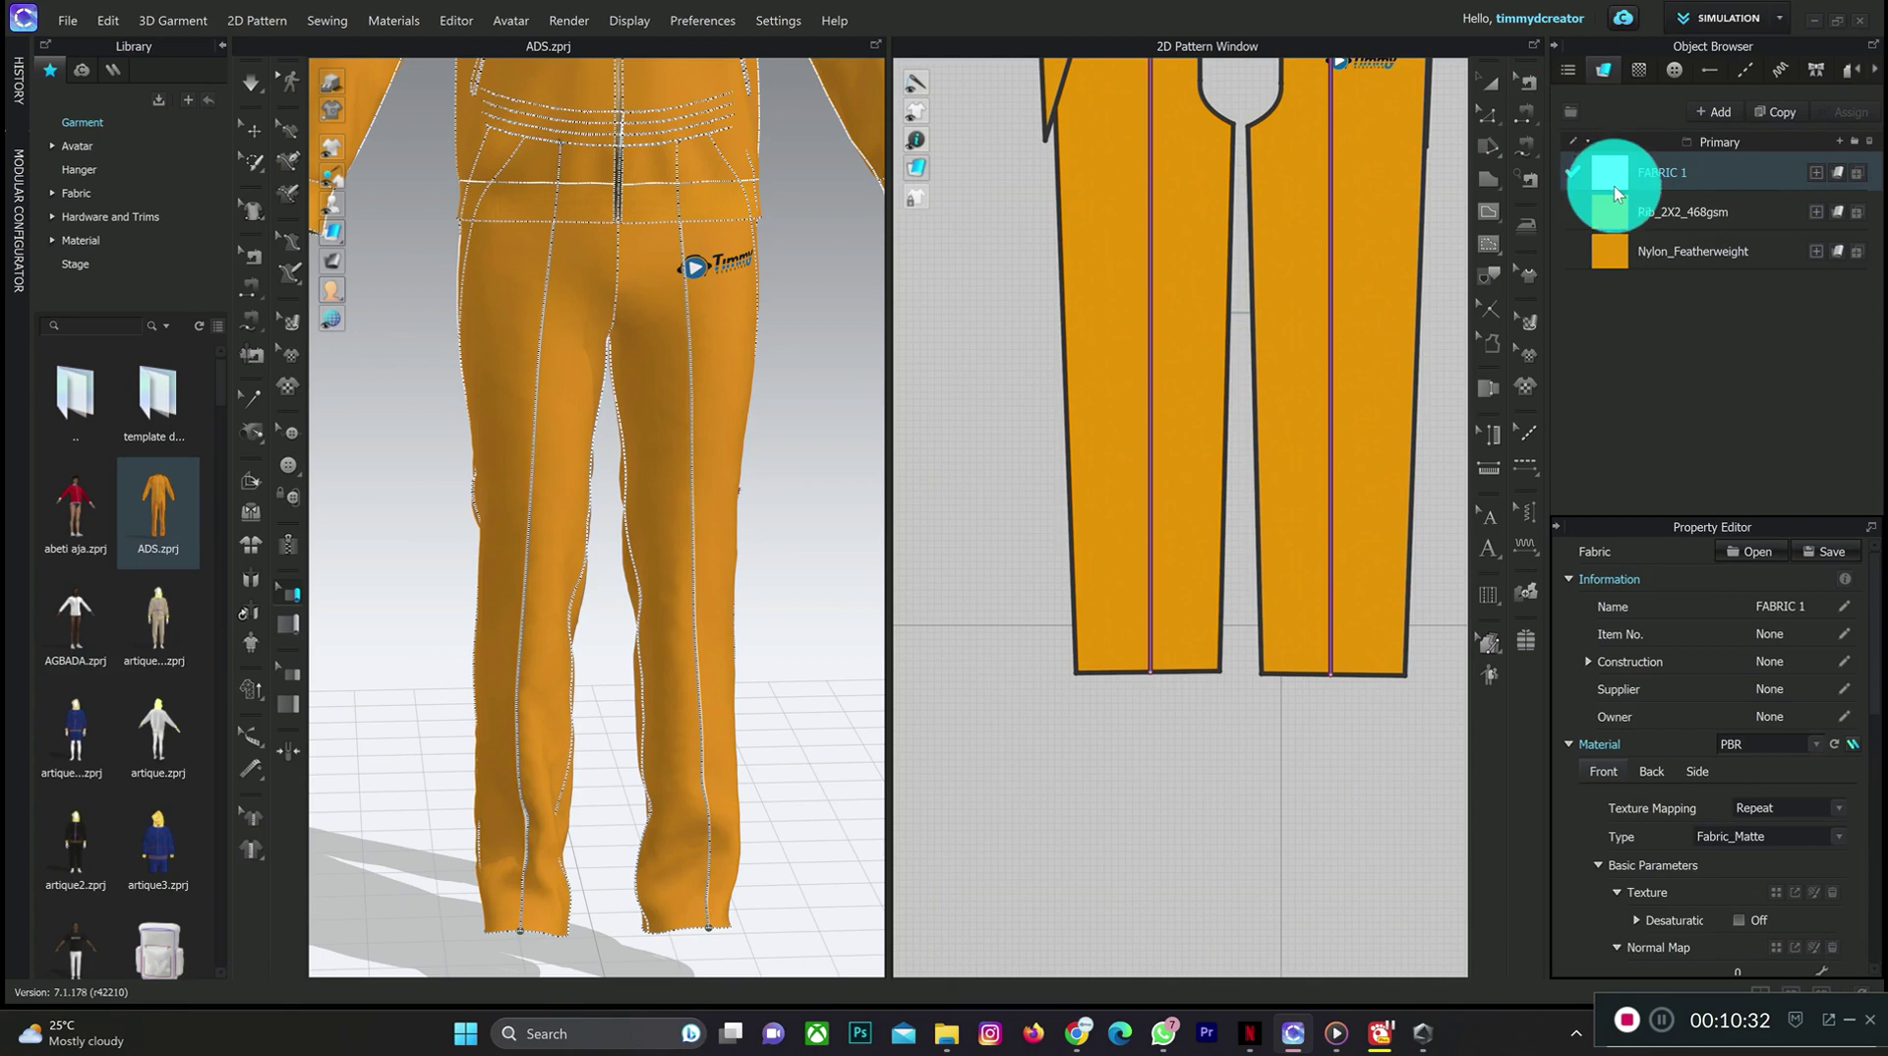
{"action": "scroll", "coordinate": [1721, 905], "scroll_direction": "down", "scroll_amount": 5}
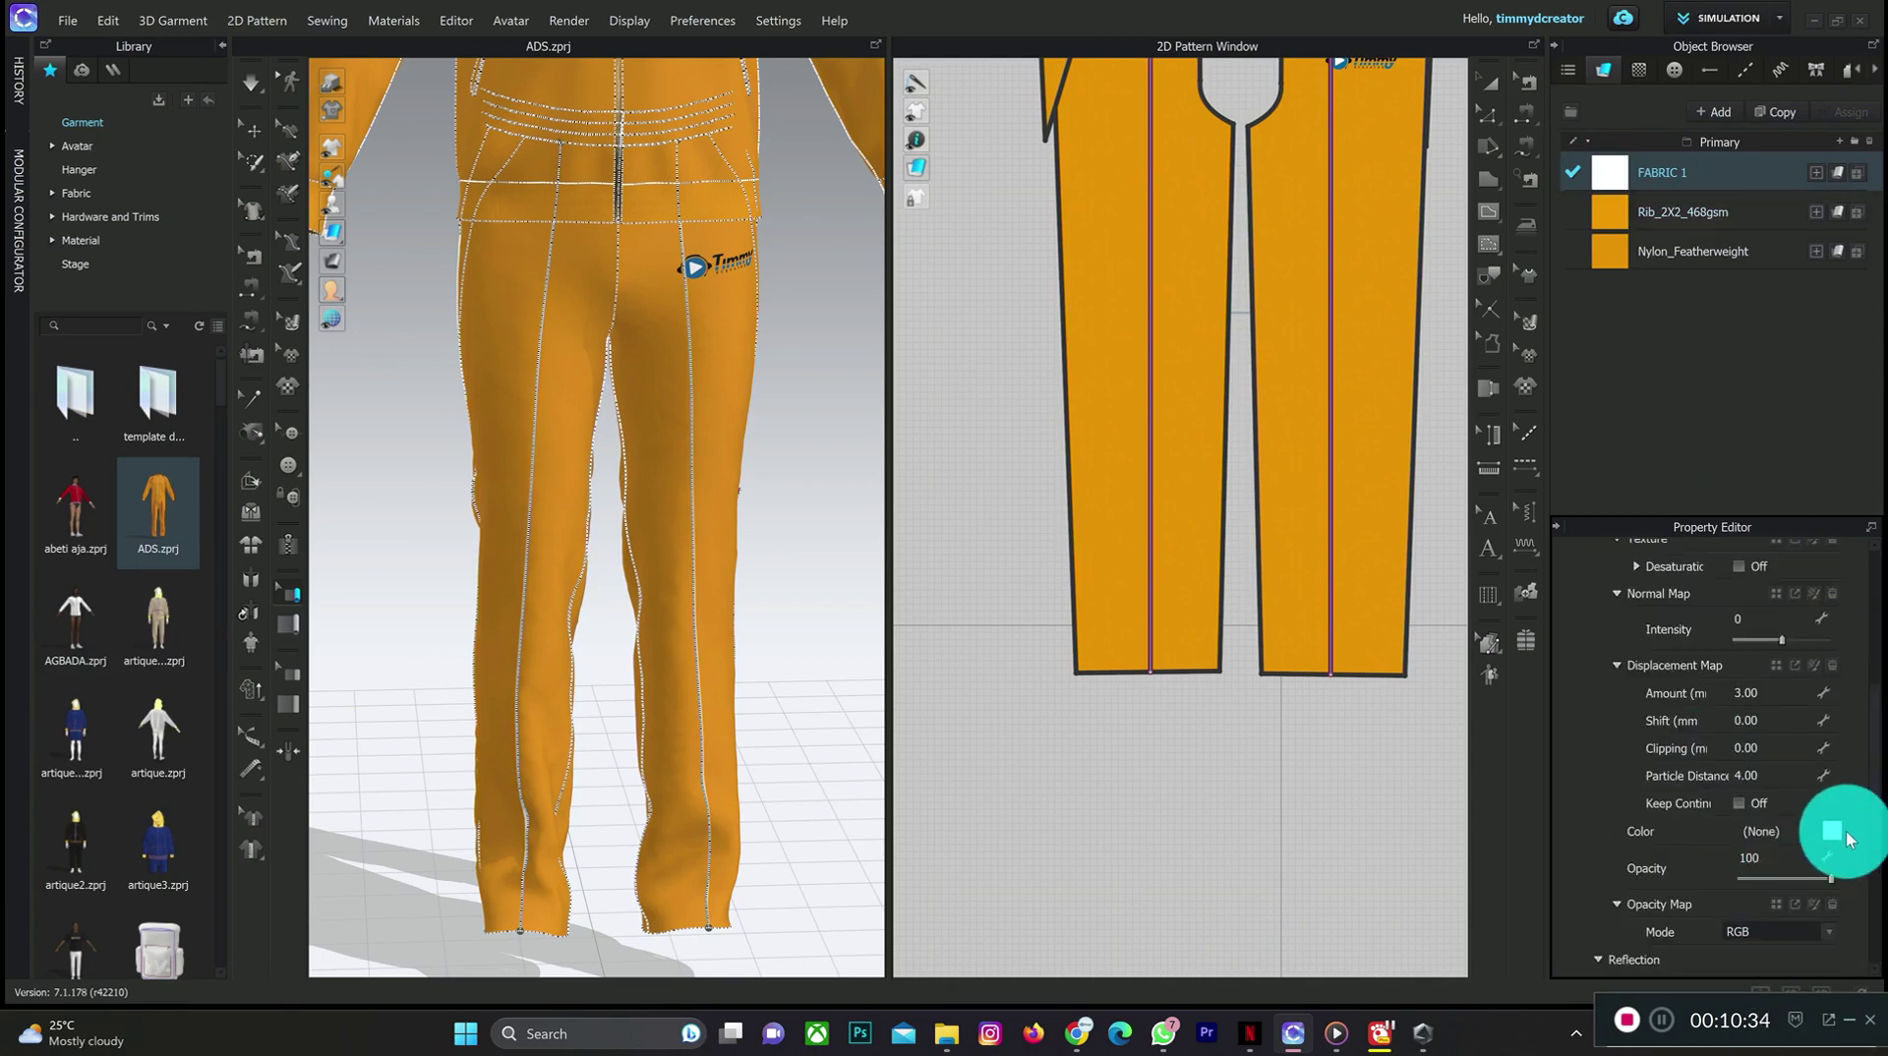
{"action": "left_click", "coordinate": [1832, 832]}
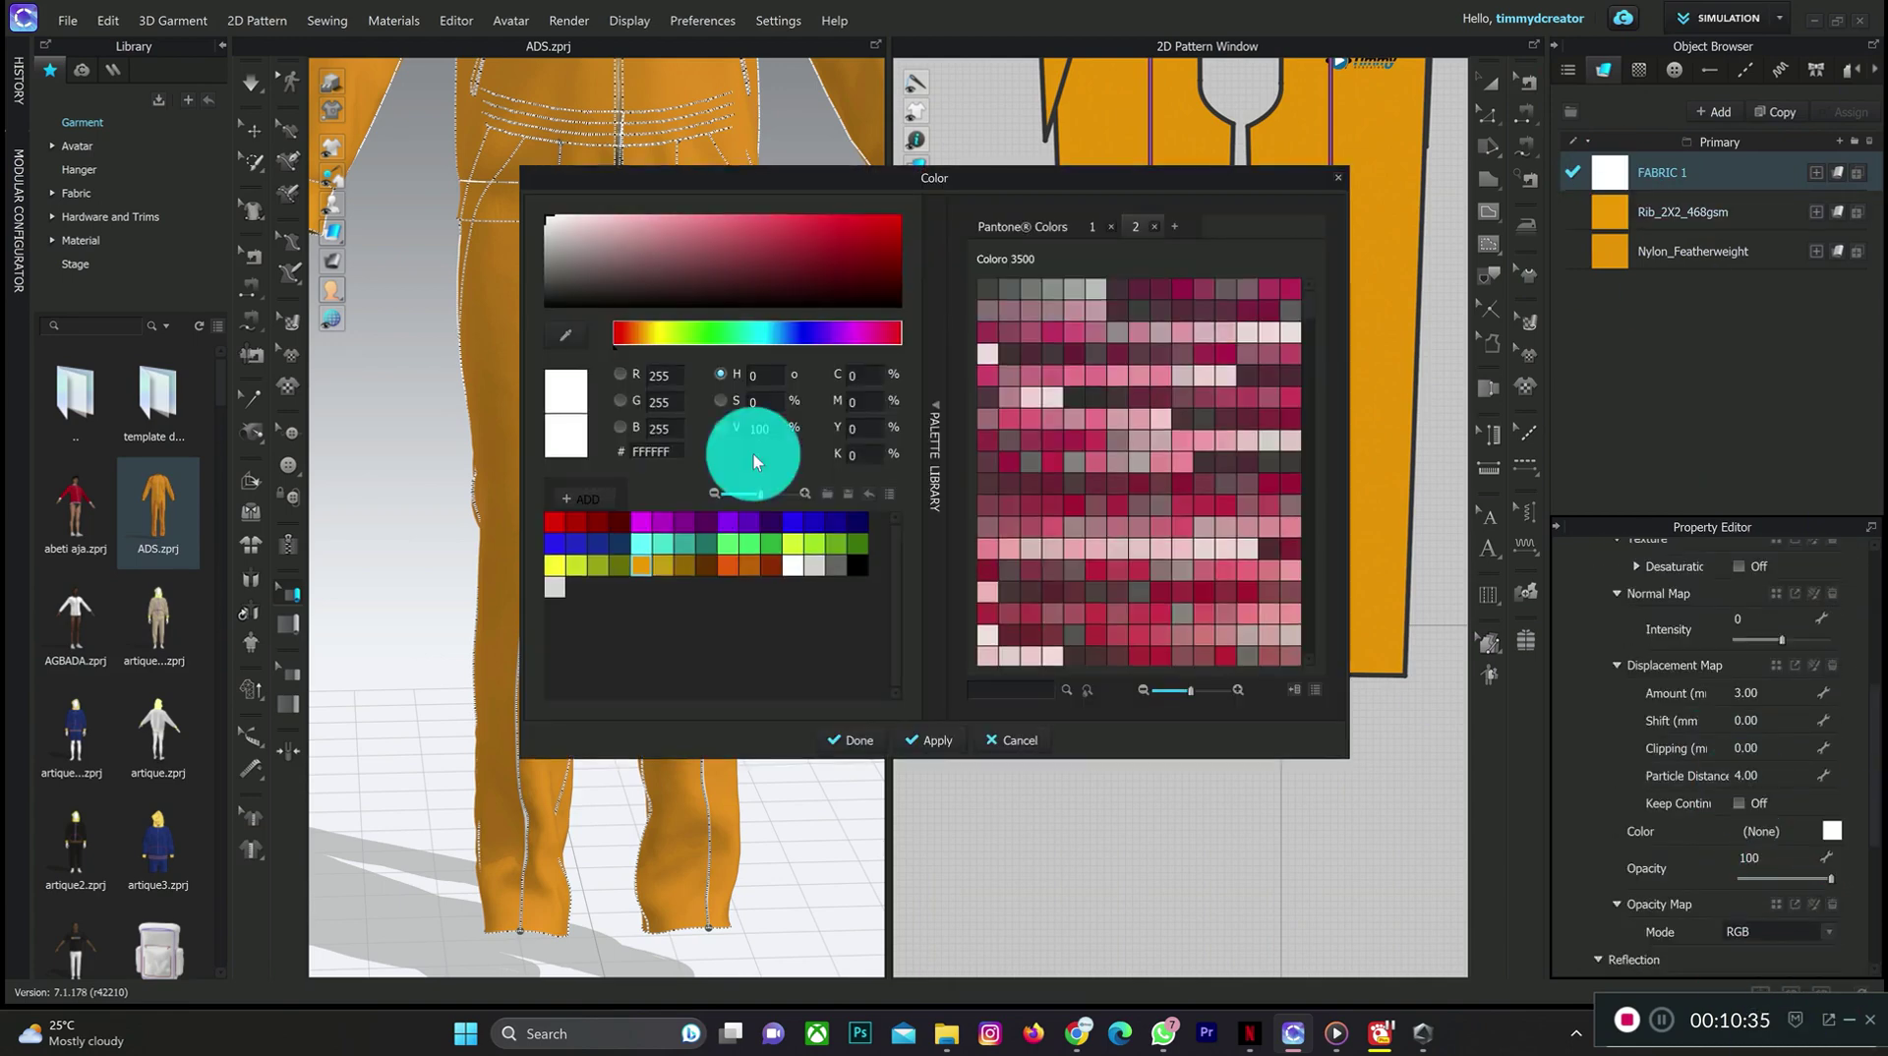
{"action": "left_click", "coordinate": [644, 566]}
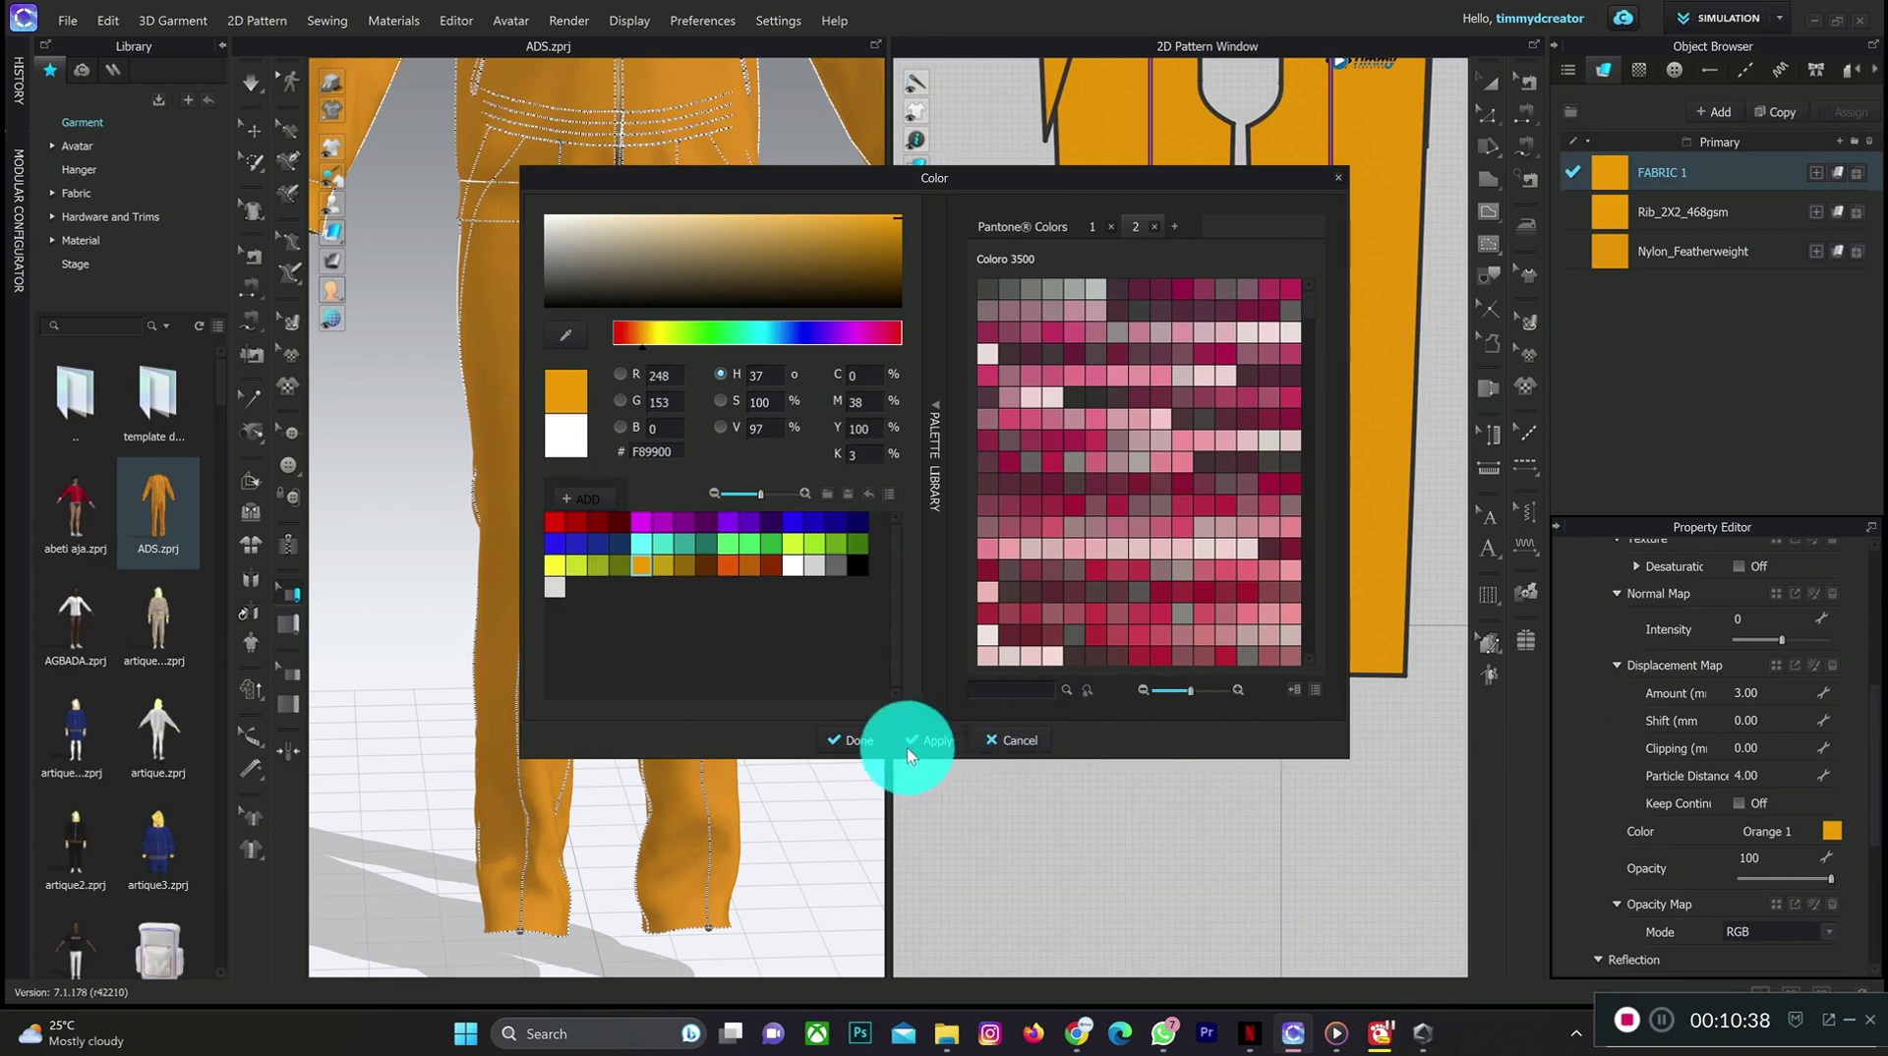
{"action": "left_click", "coordinate": [852, 740]}
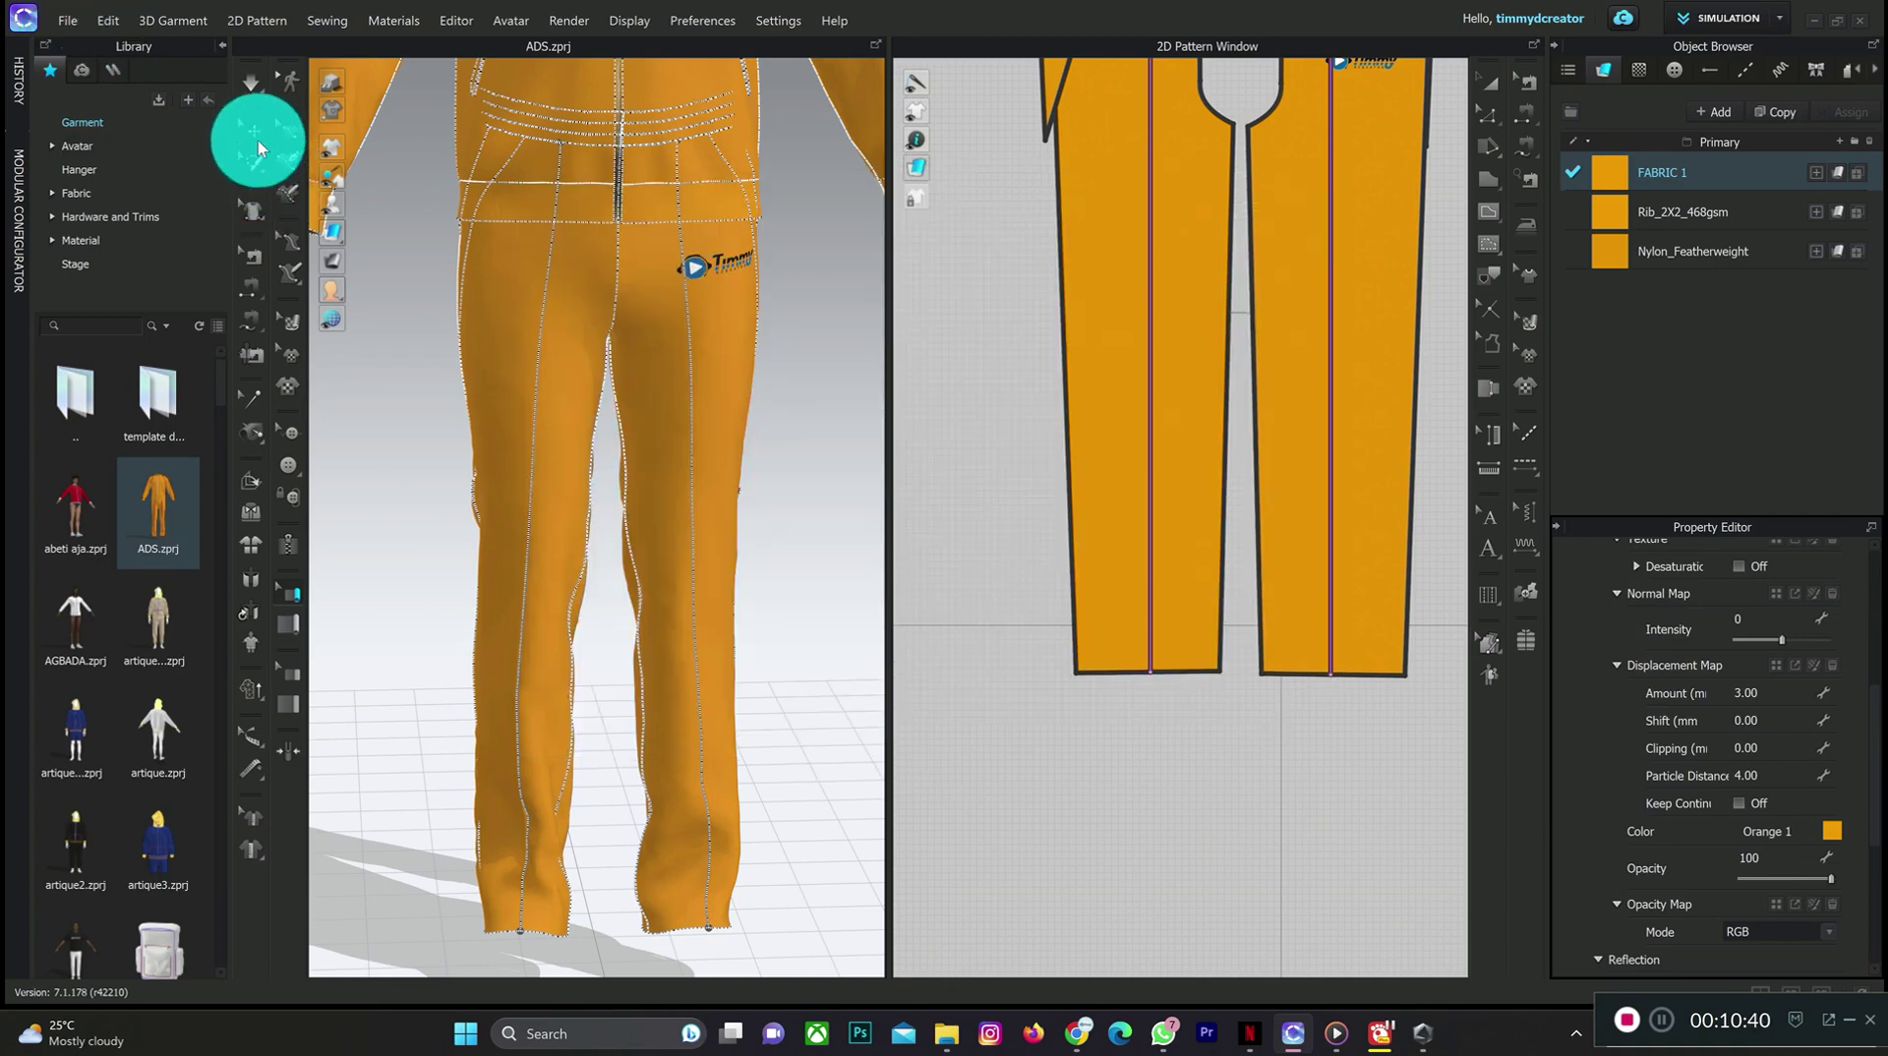
- Set the width of the piping on the trouser leg without the logo to 1.5 mm
{"action": "left_click", "coordinate": [252, 136]}
{"action": "scroll", "coordinate": [502, 386], "scroll_direction": "up", "scroll_amount": 8}
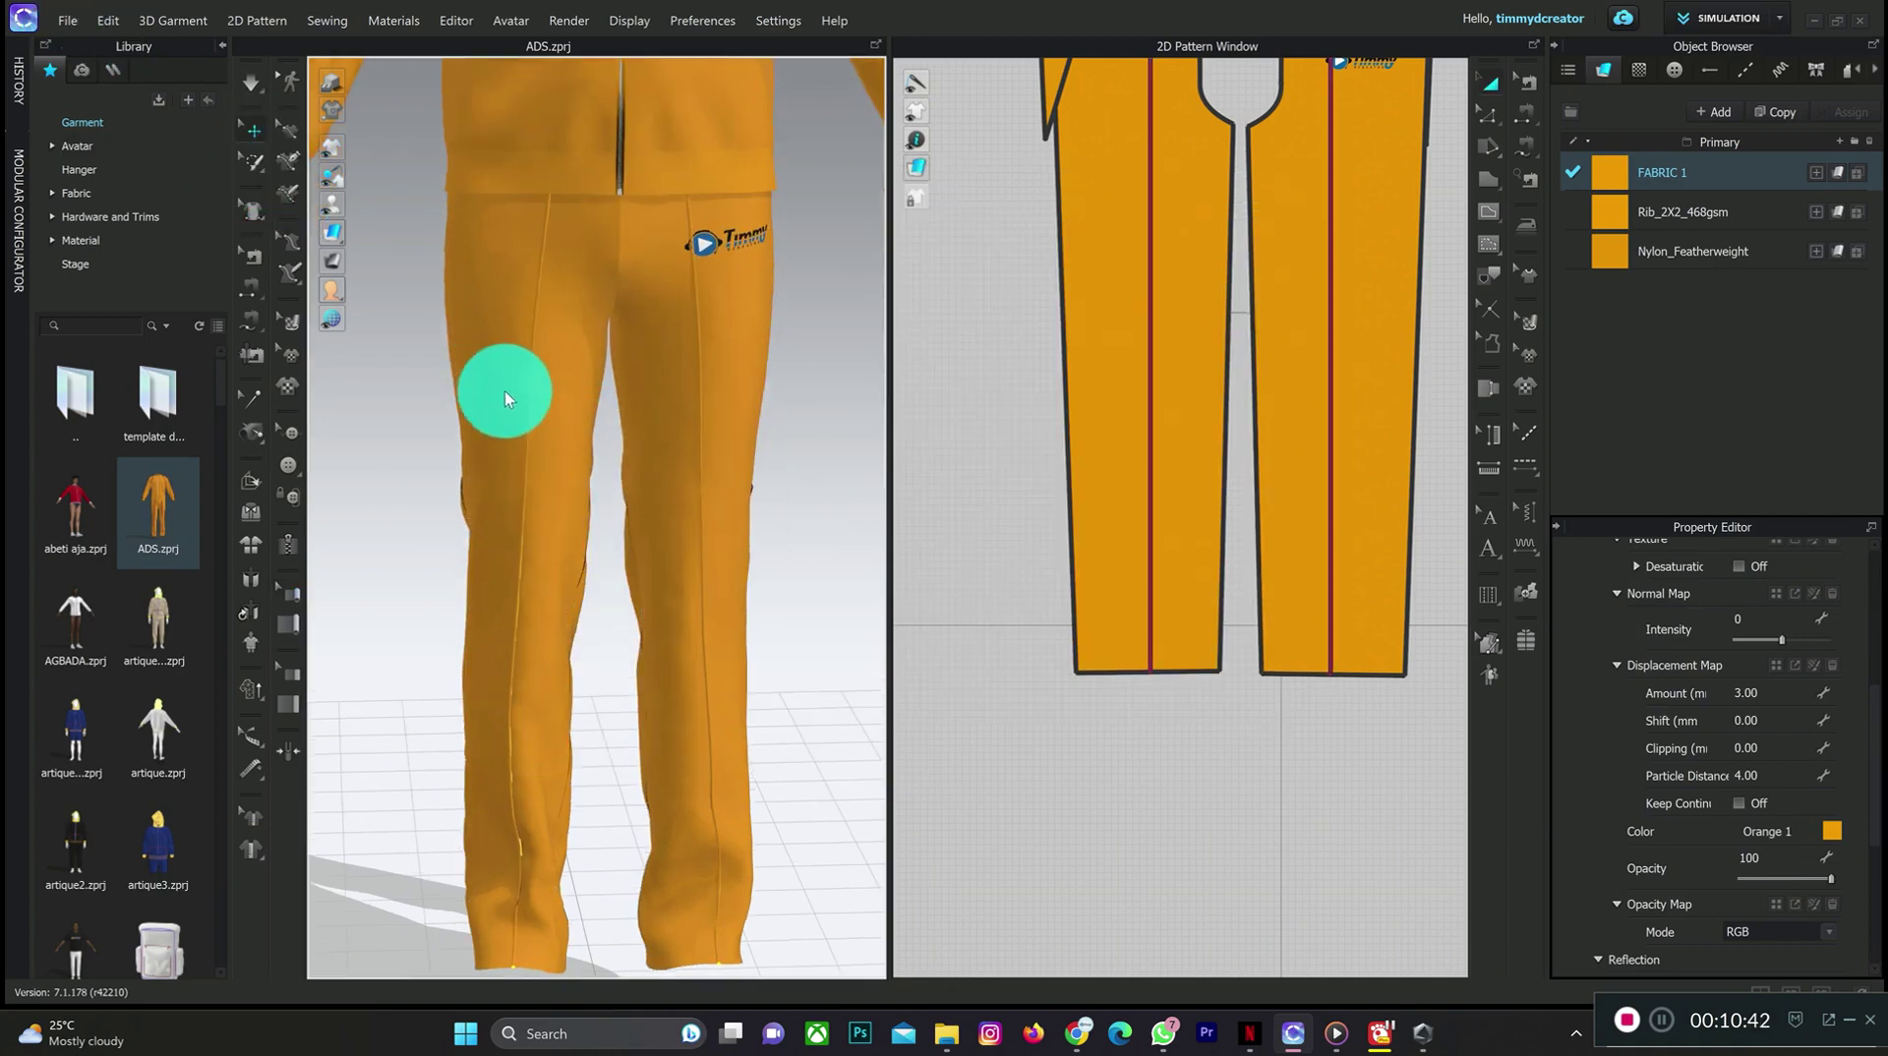
{"action": "scroll", "coordinate": [486, 518], "scroll_direction": "up", "scroll_amount": 3}
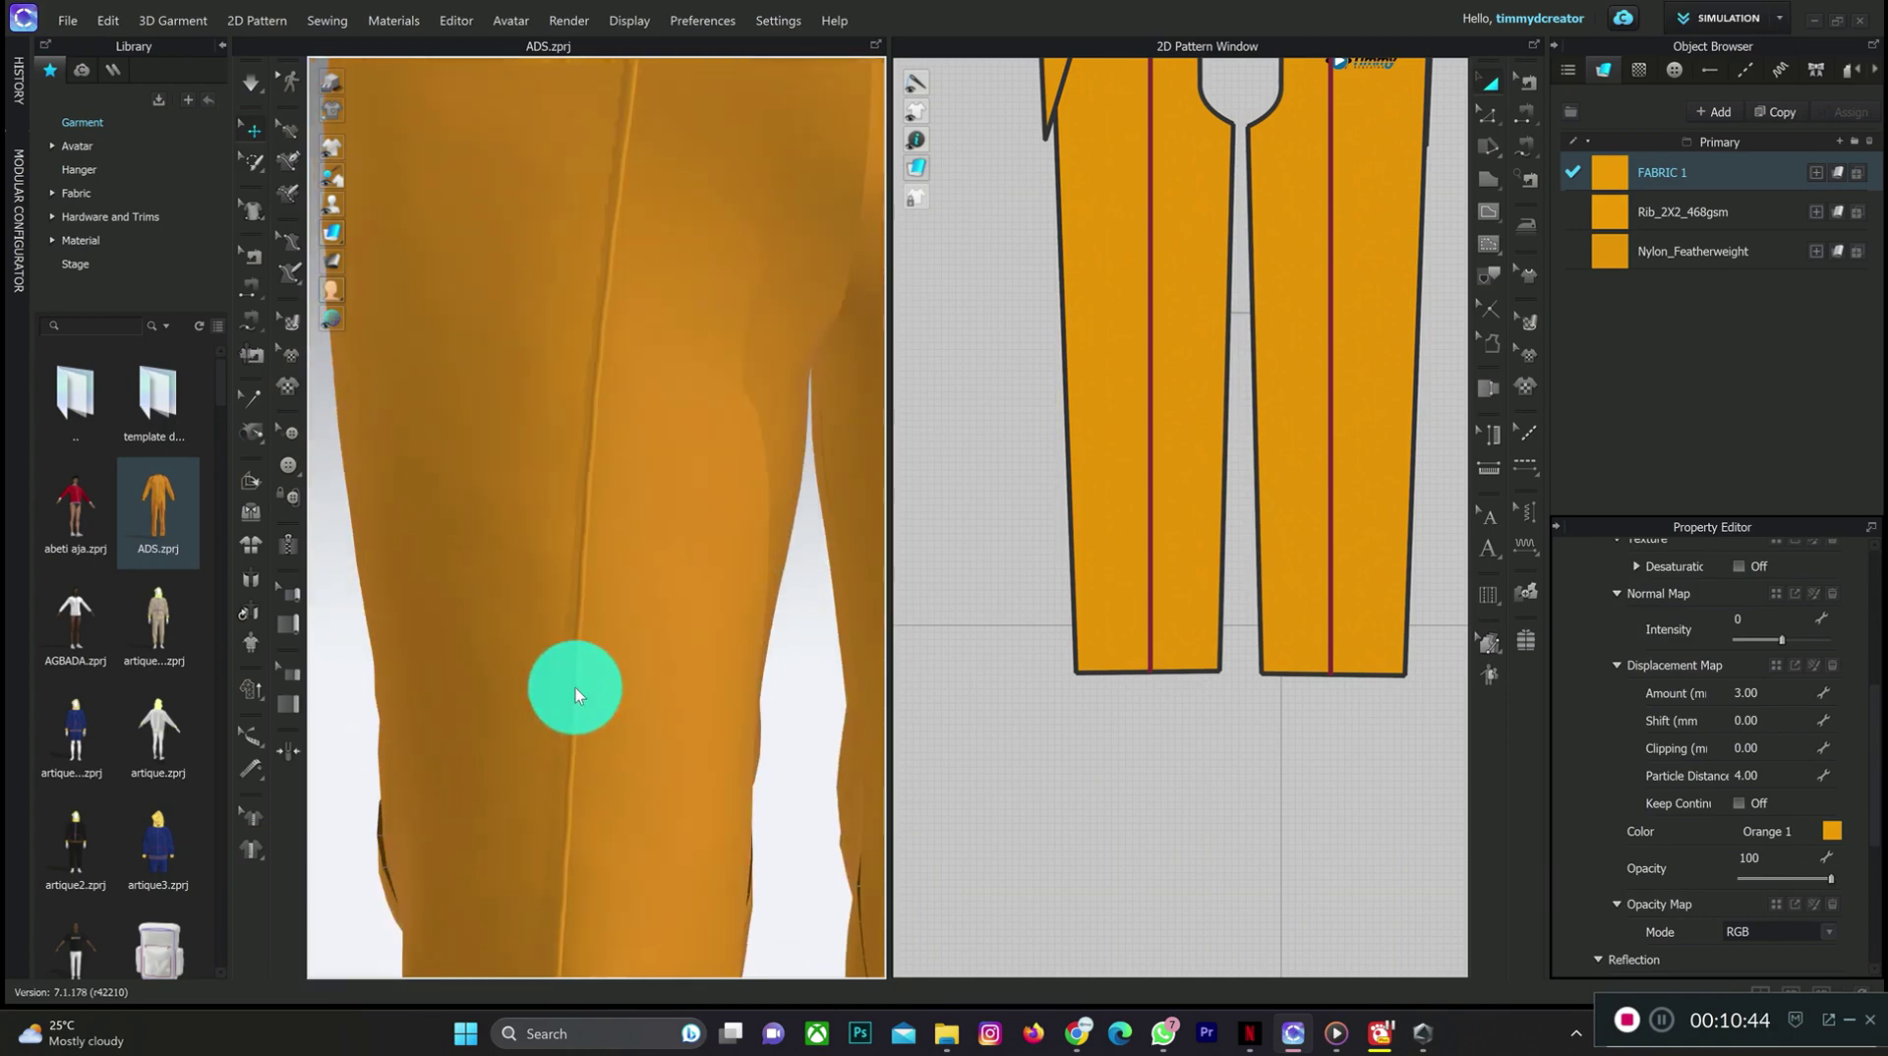
{"action": "right_click_drag", "start_coordinate": [558, 347], "coordinate": [516, 349]}
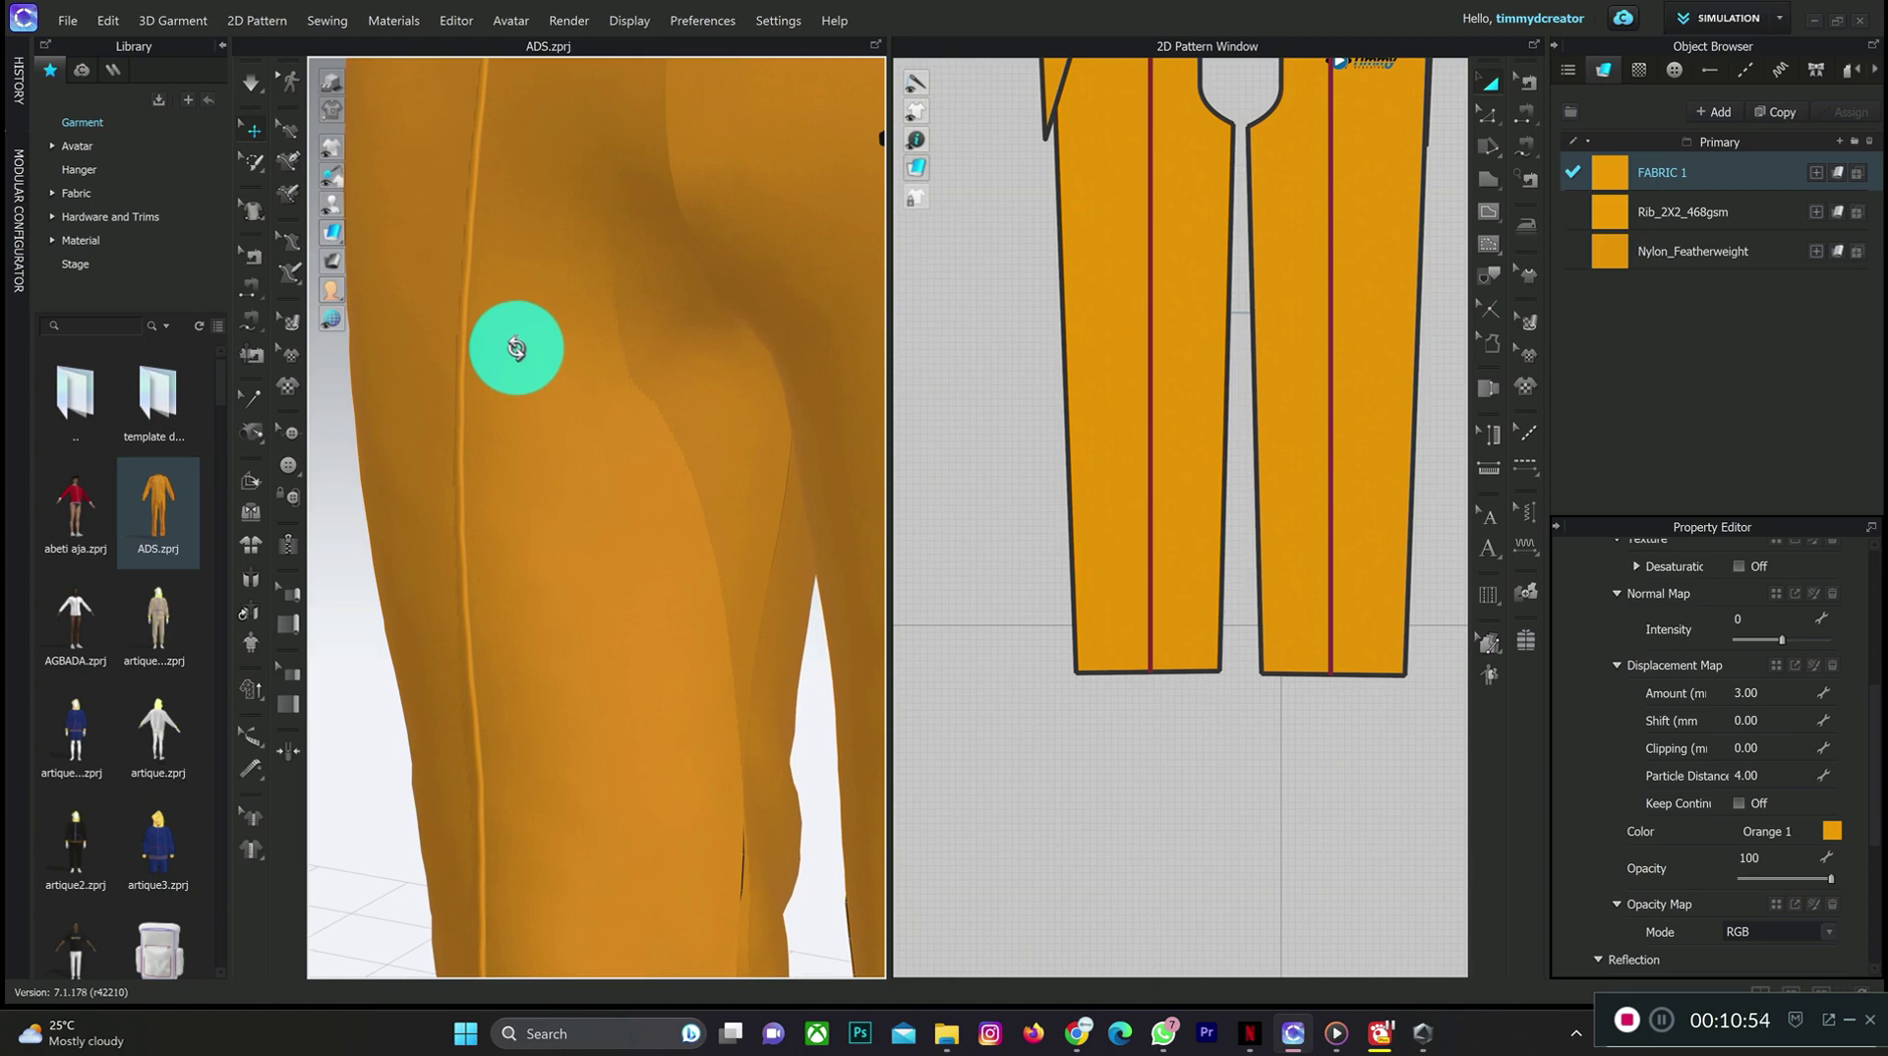
{"action": "left_click", "coordinate": [288, 593]}
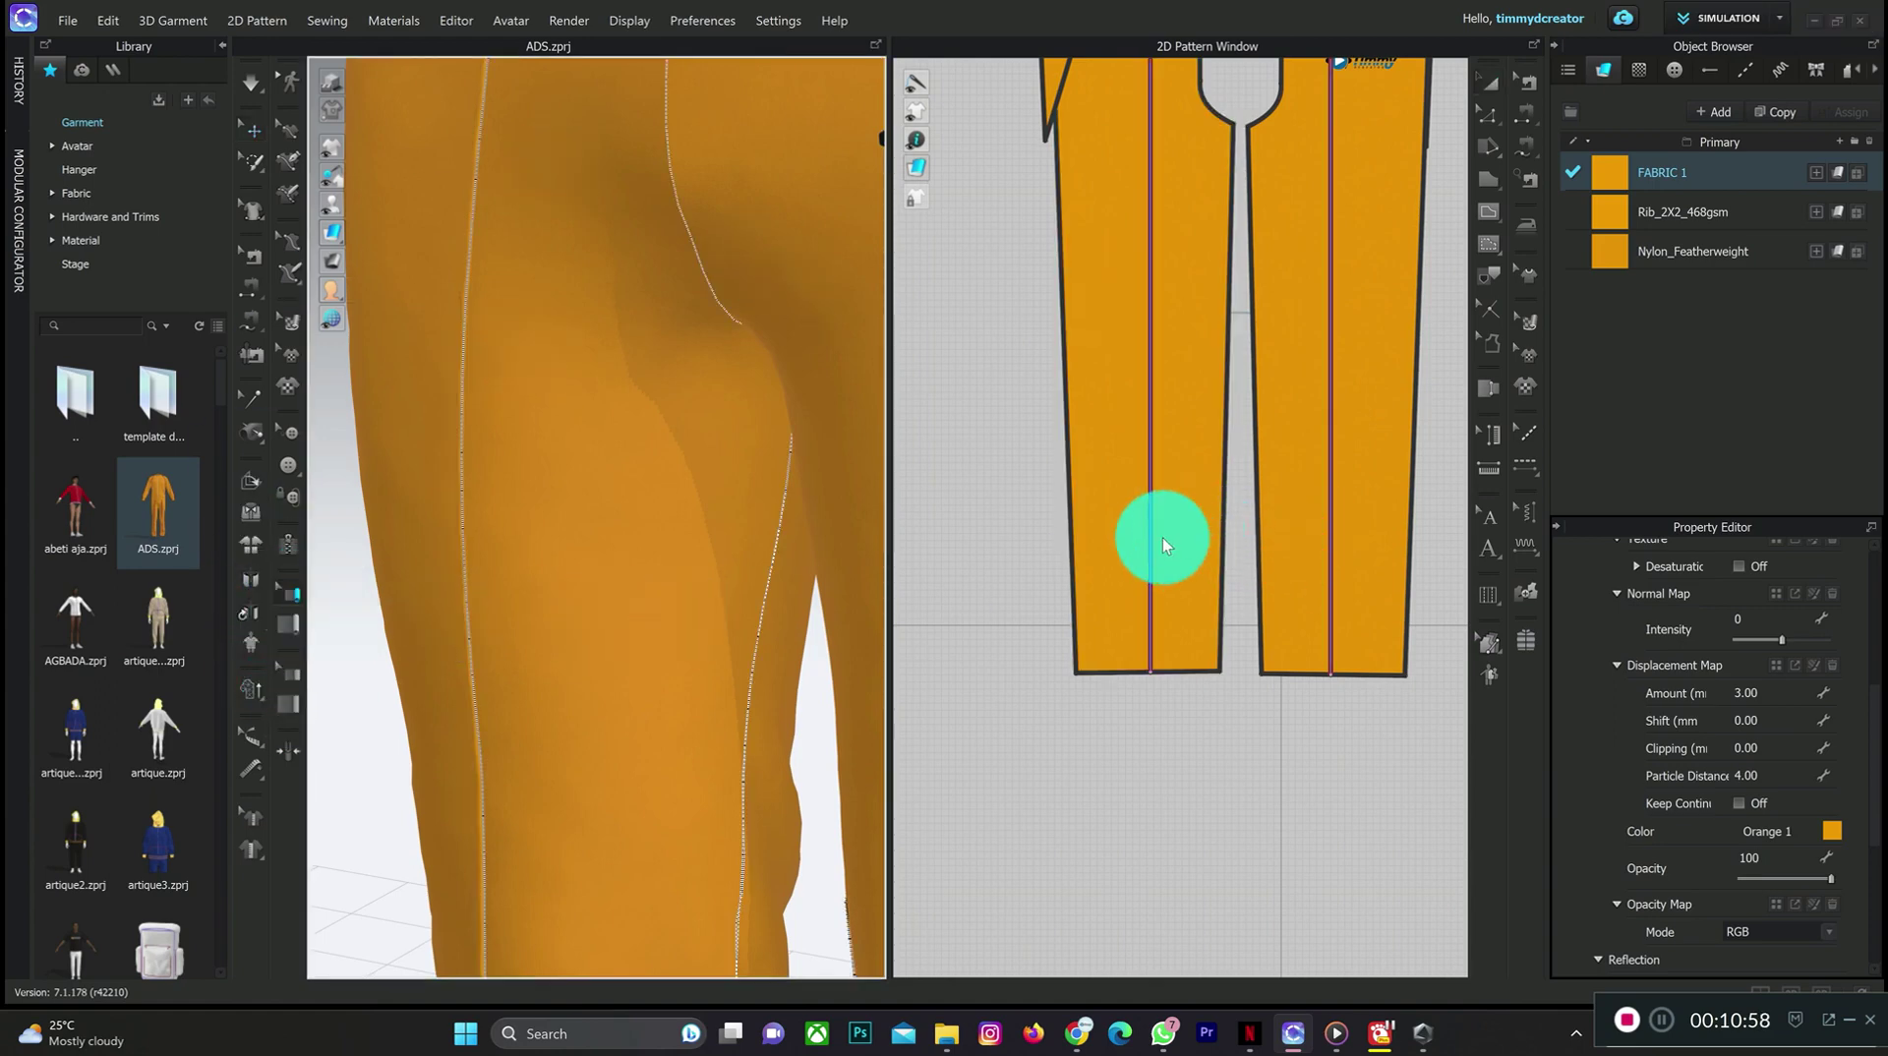
{"action": "left_click", "coordinate": [1148, 555]}
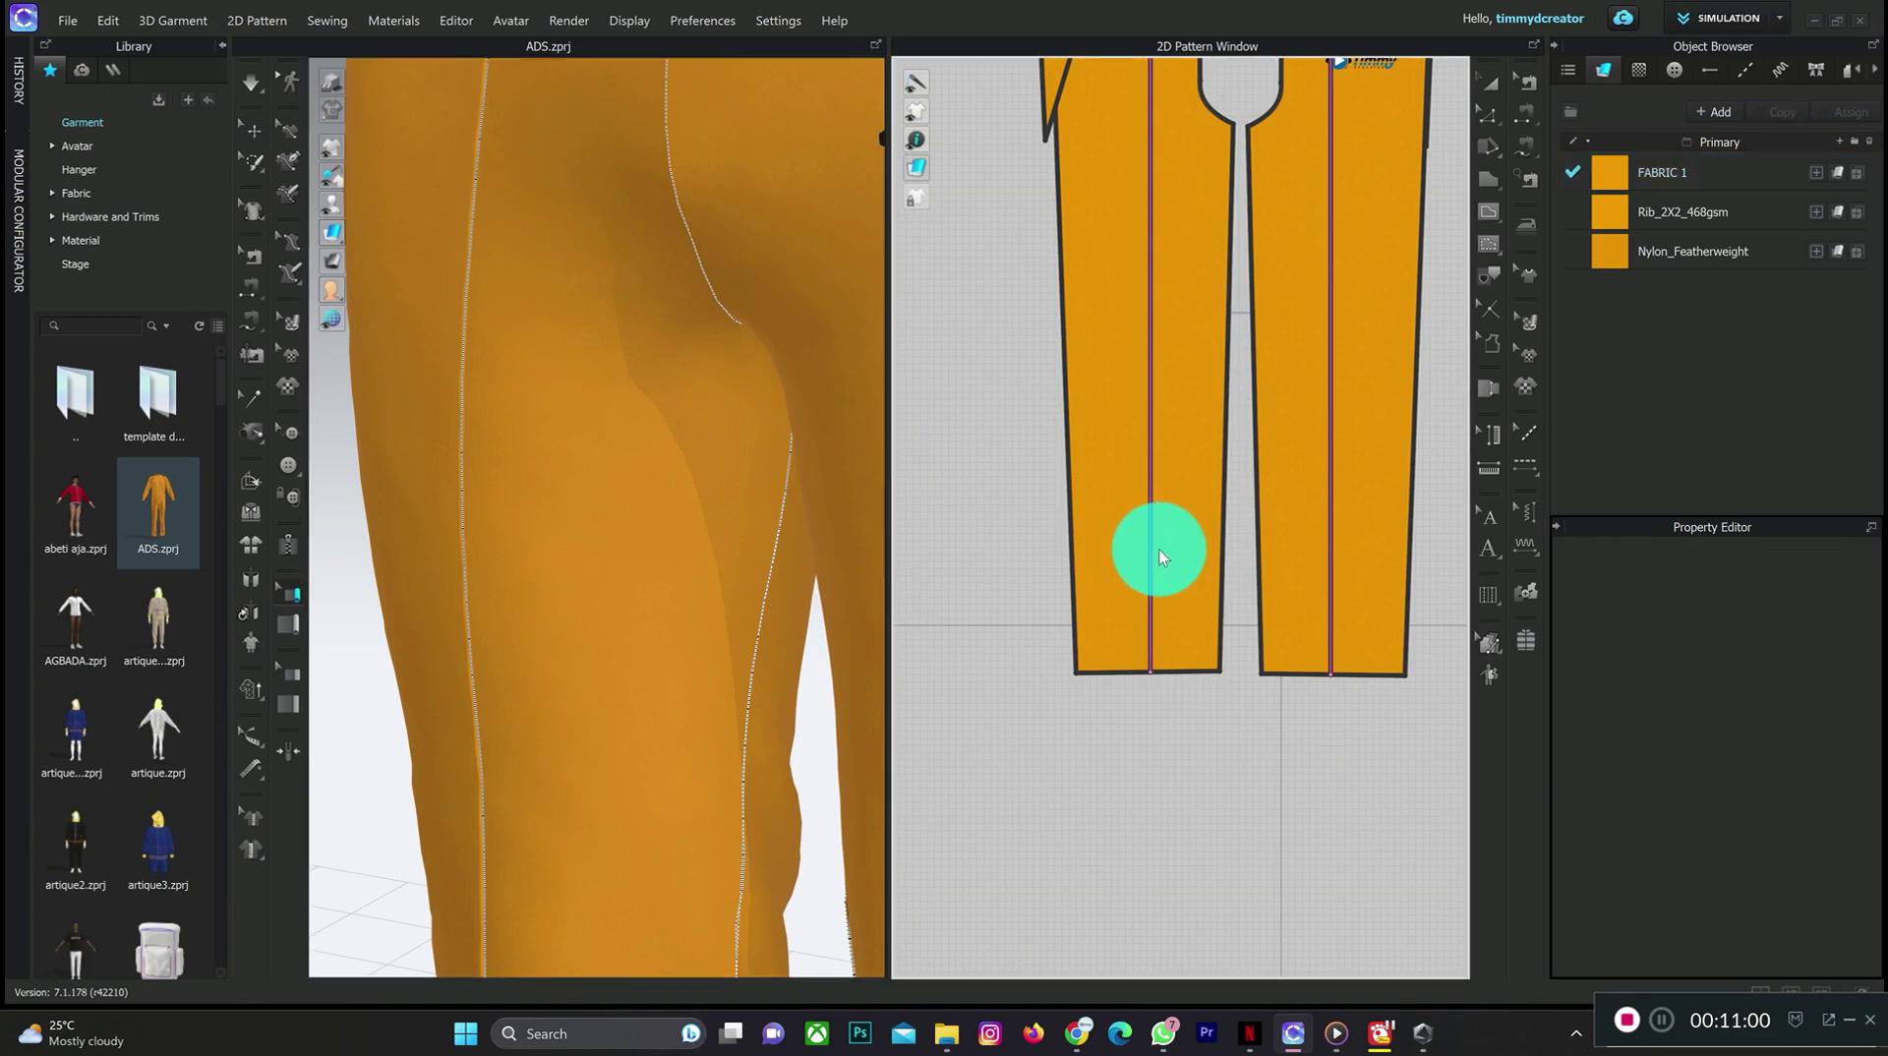
{"action": "left_click", "coordinate": [470, 645]}
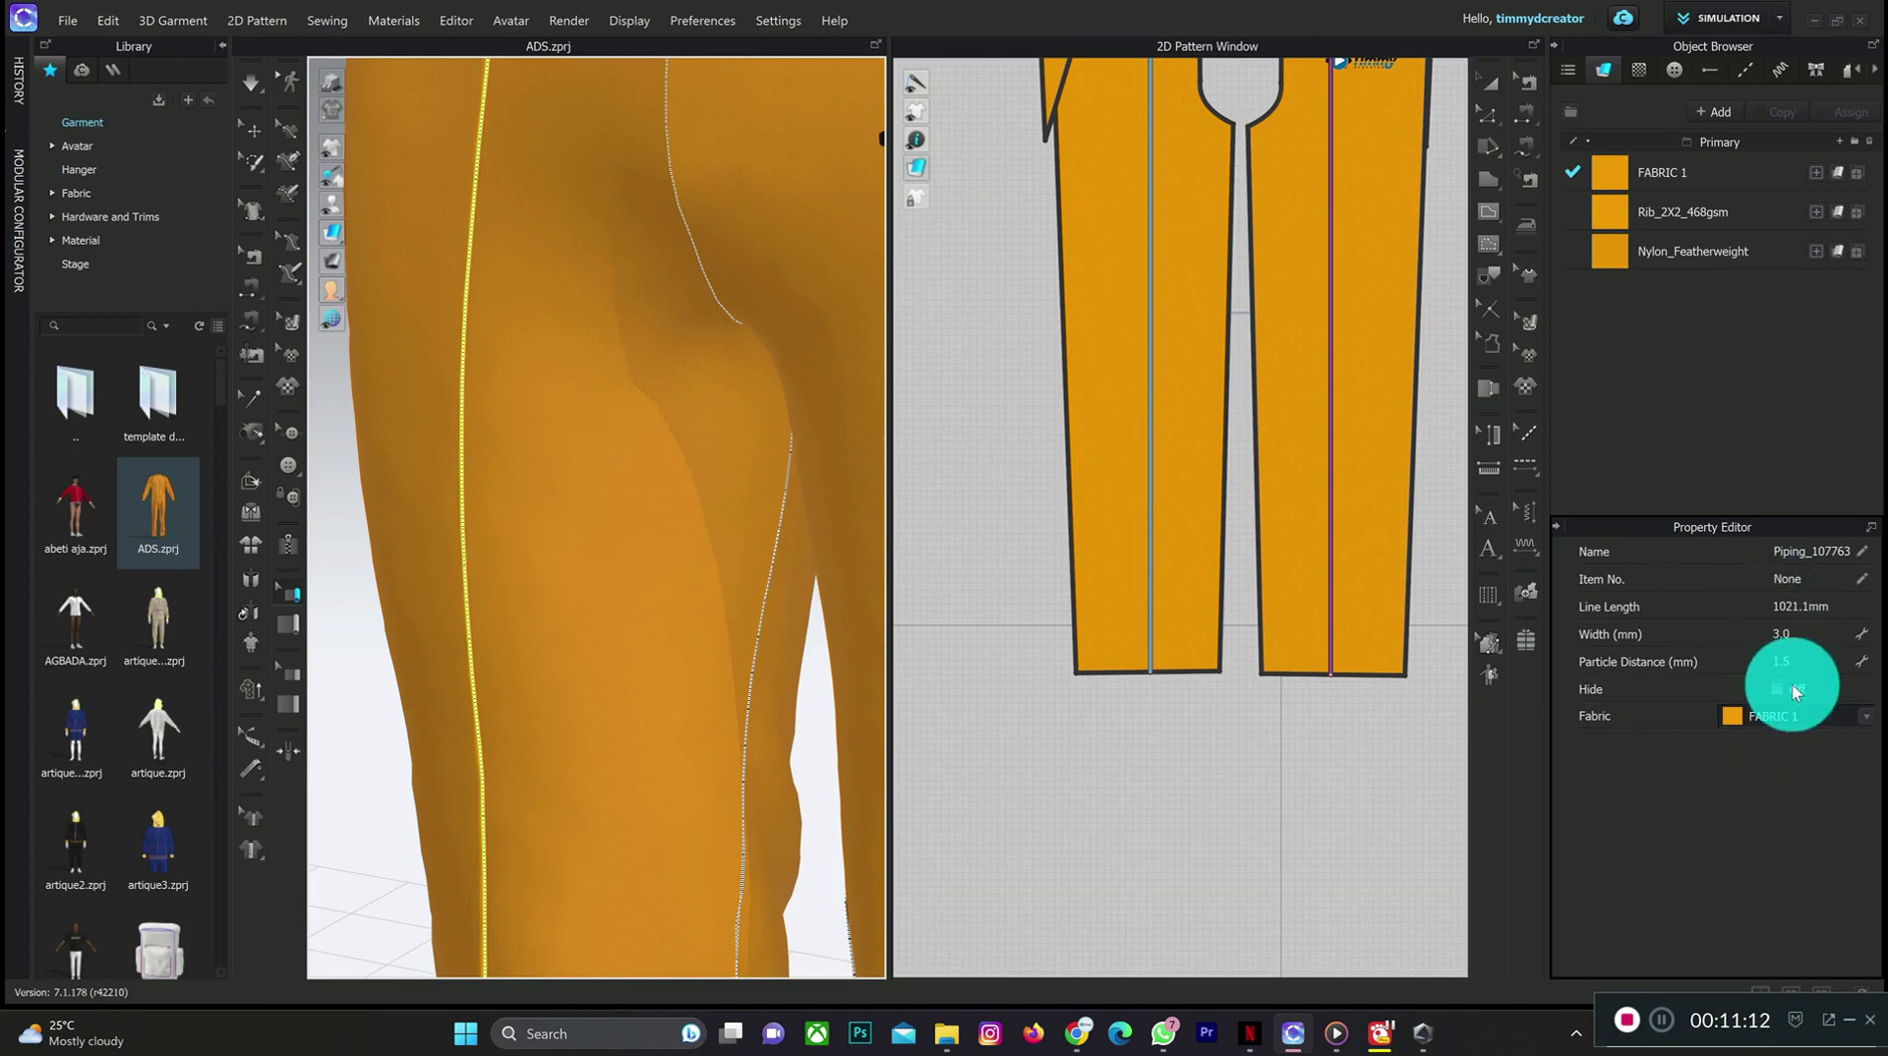
{"action": "left_click", "coordinate": [1782, 633]}
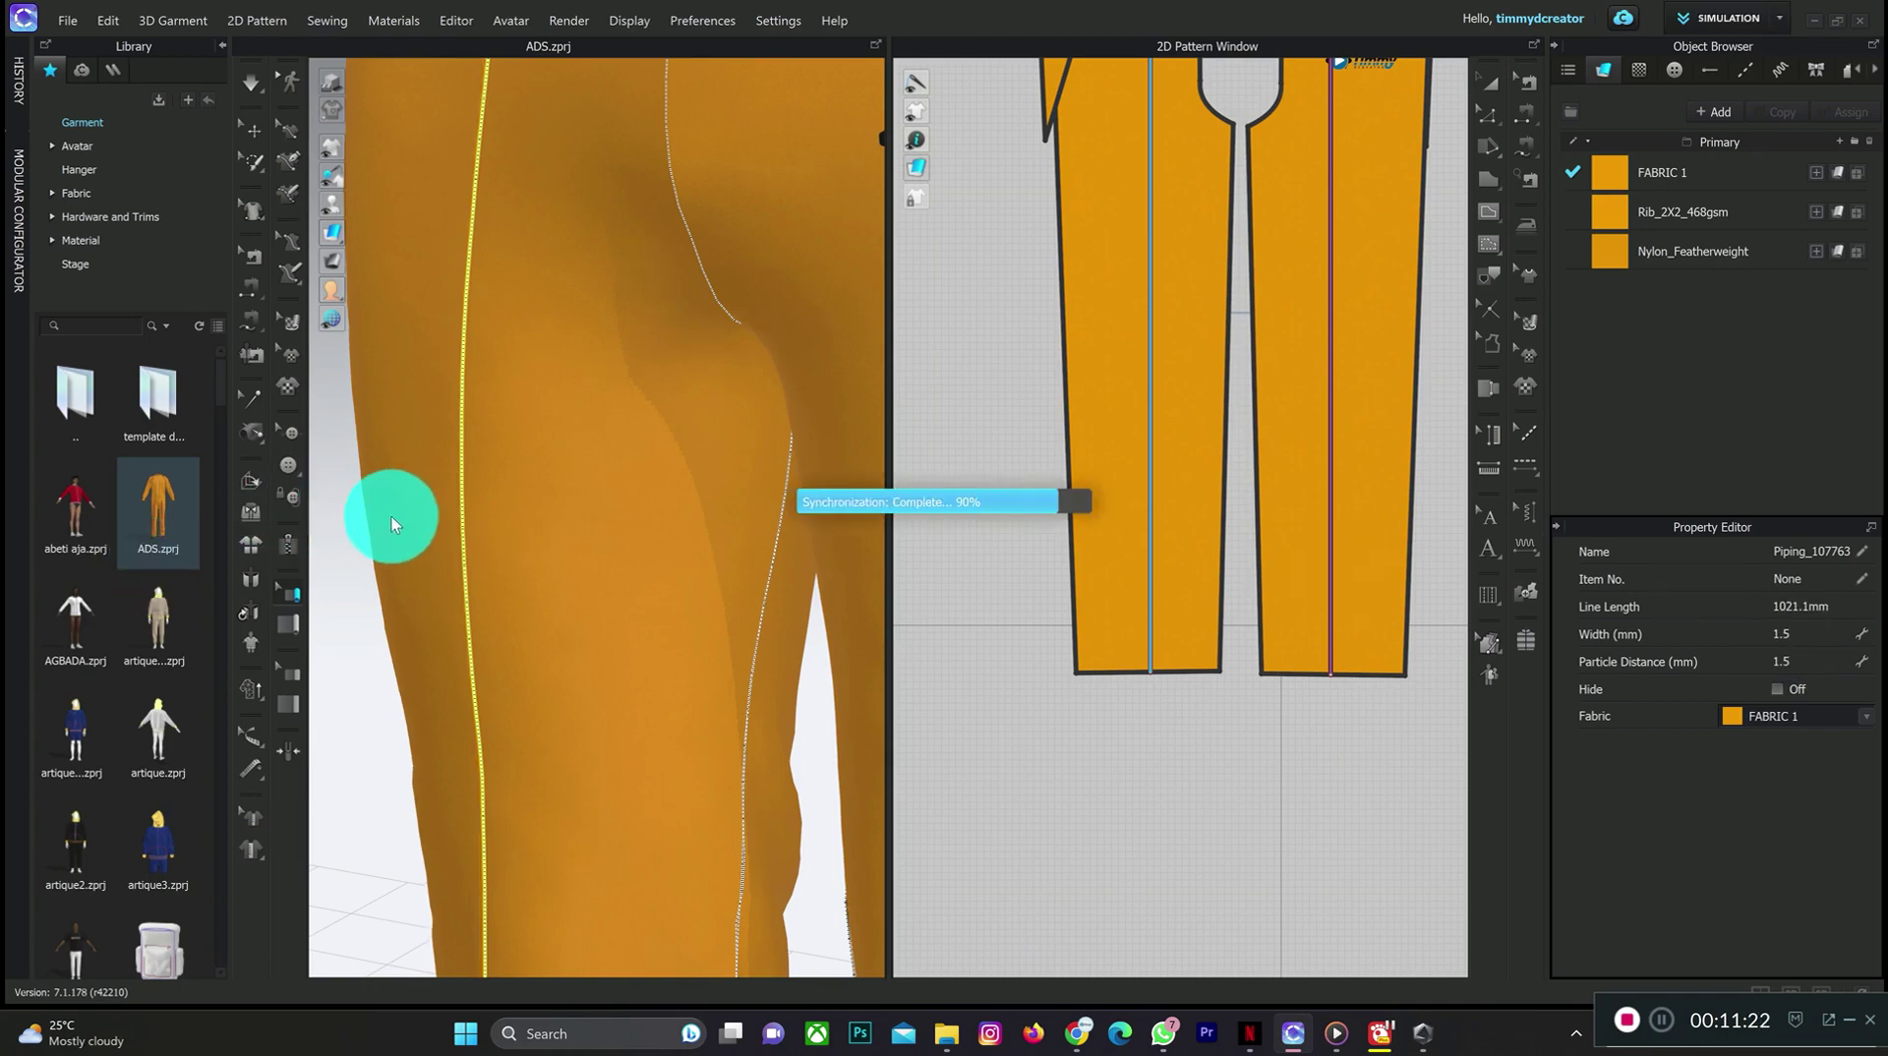
{"action": "left_click", "coordinate": [492, 523]}
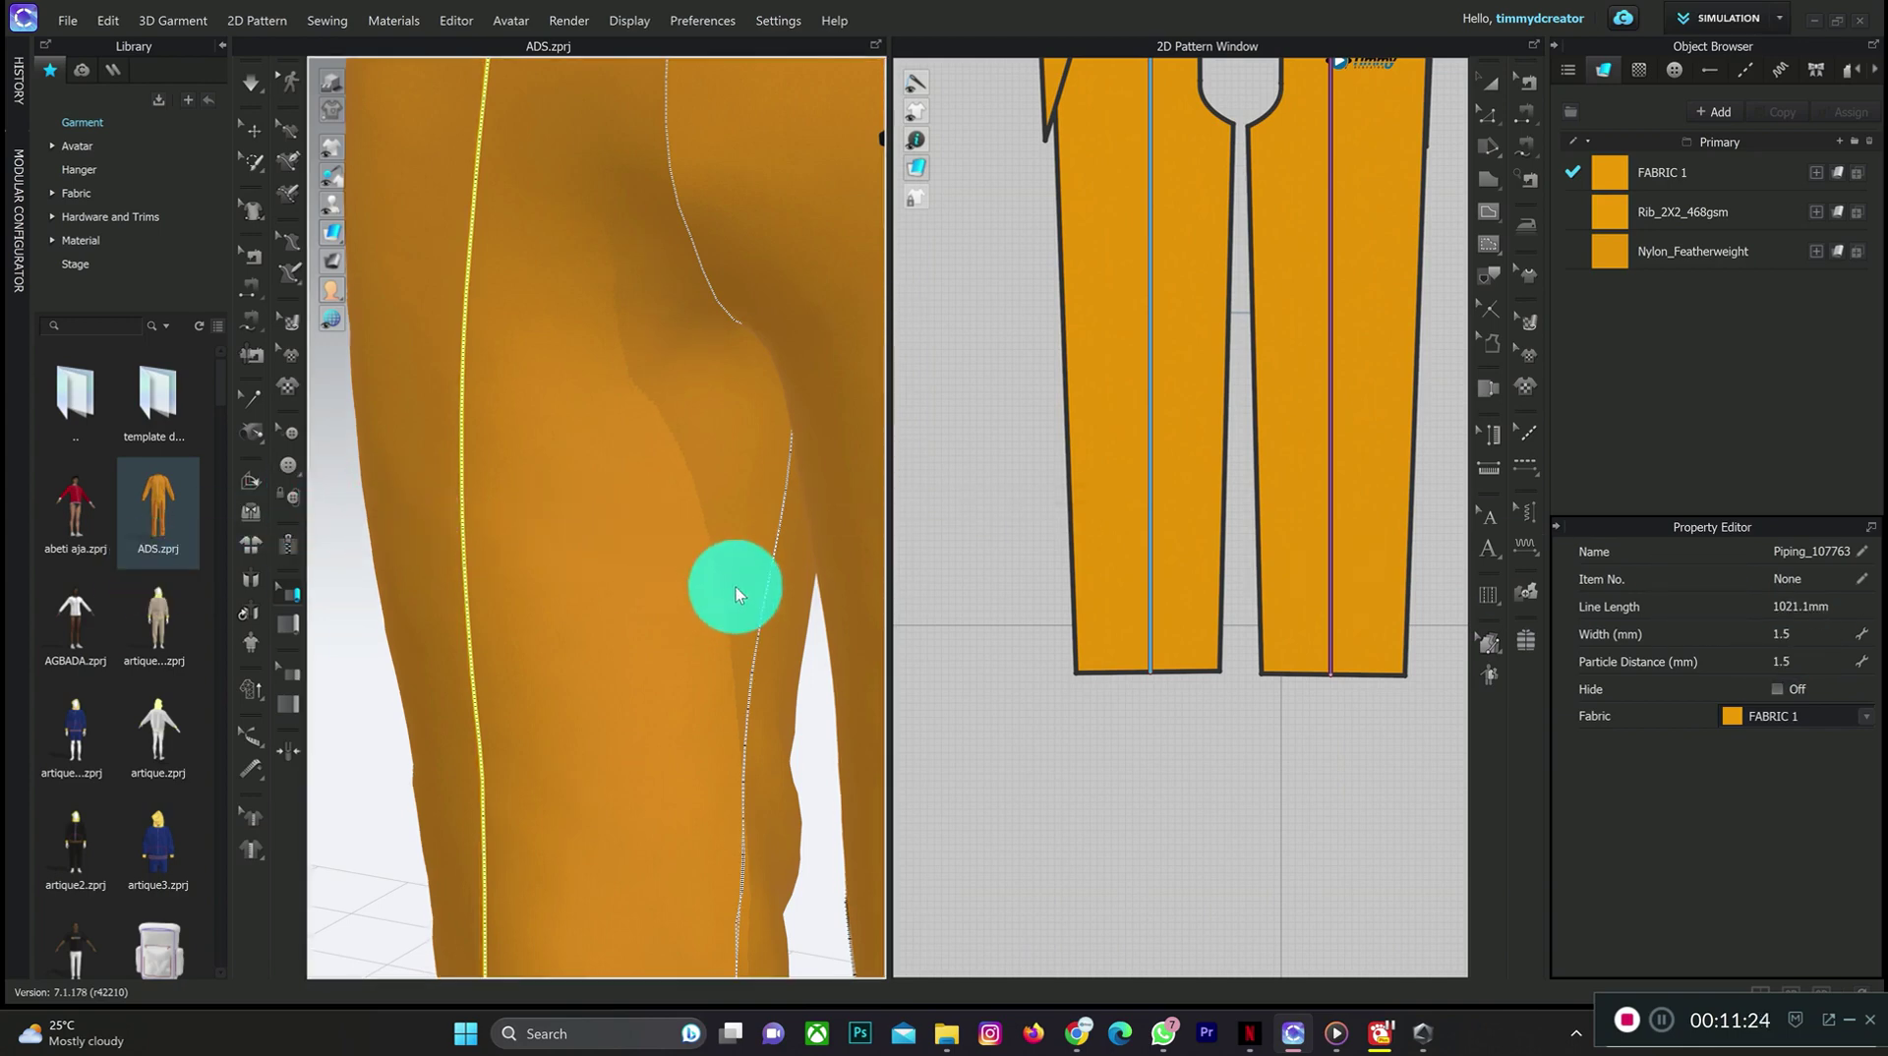
{"action": "left_click", "coordinate": [254, 130]}
{"action": "right_click_drag", "start_coordinate": [427, 328], "coordinate": [717, 438]}
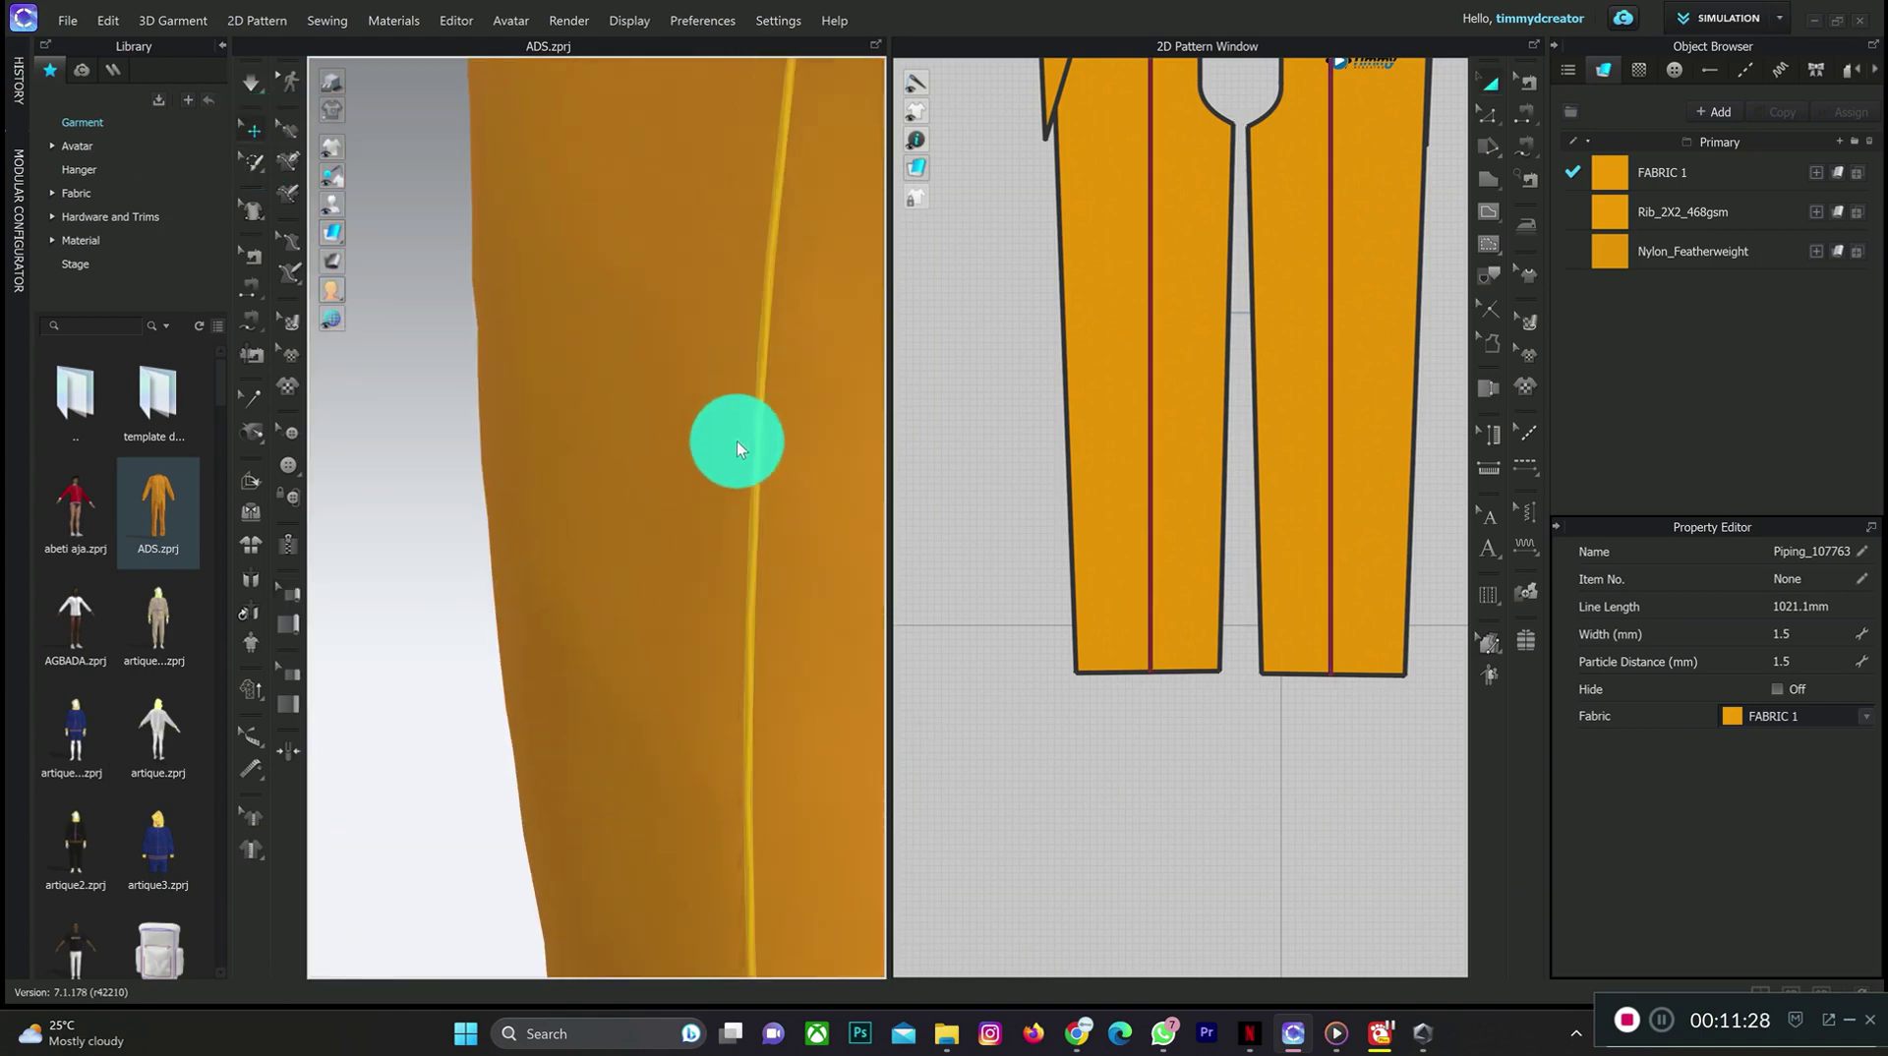
- Set the width of the piping on the trouser leg without the logo to 4.0 mm
{"action": "double_click", "coordinate": [1789, 633]}
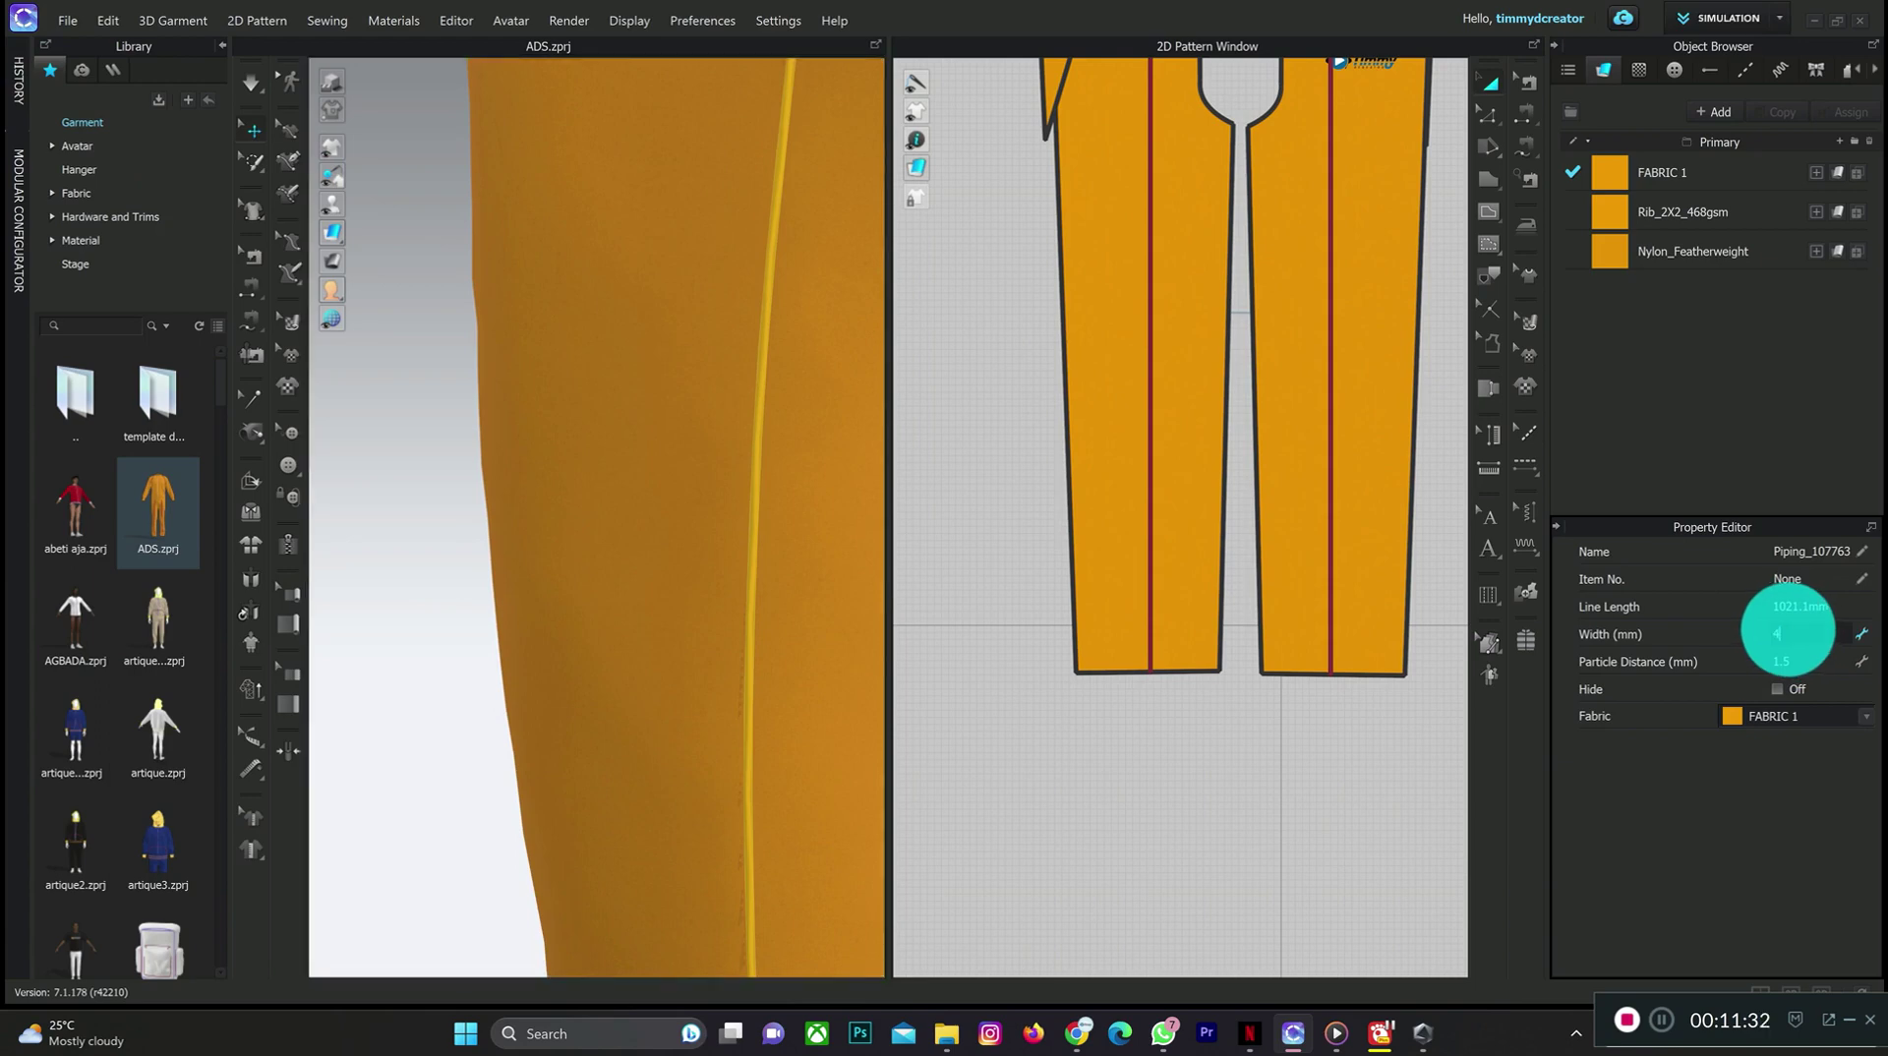
{"action": "key", "text": "Return"}
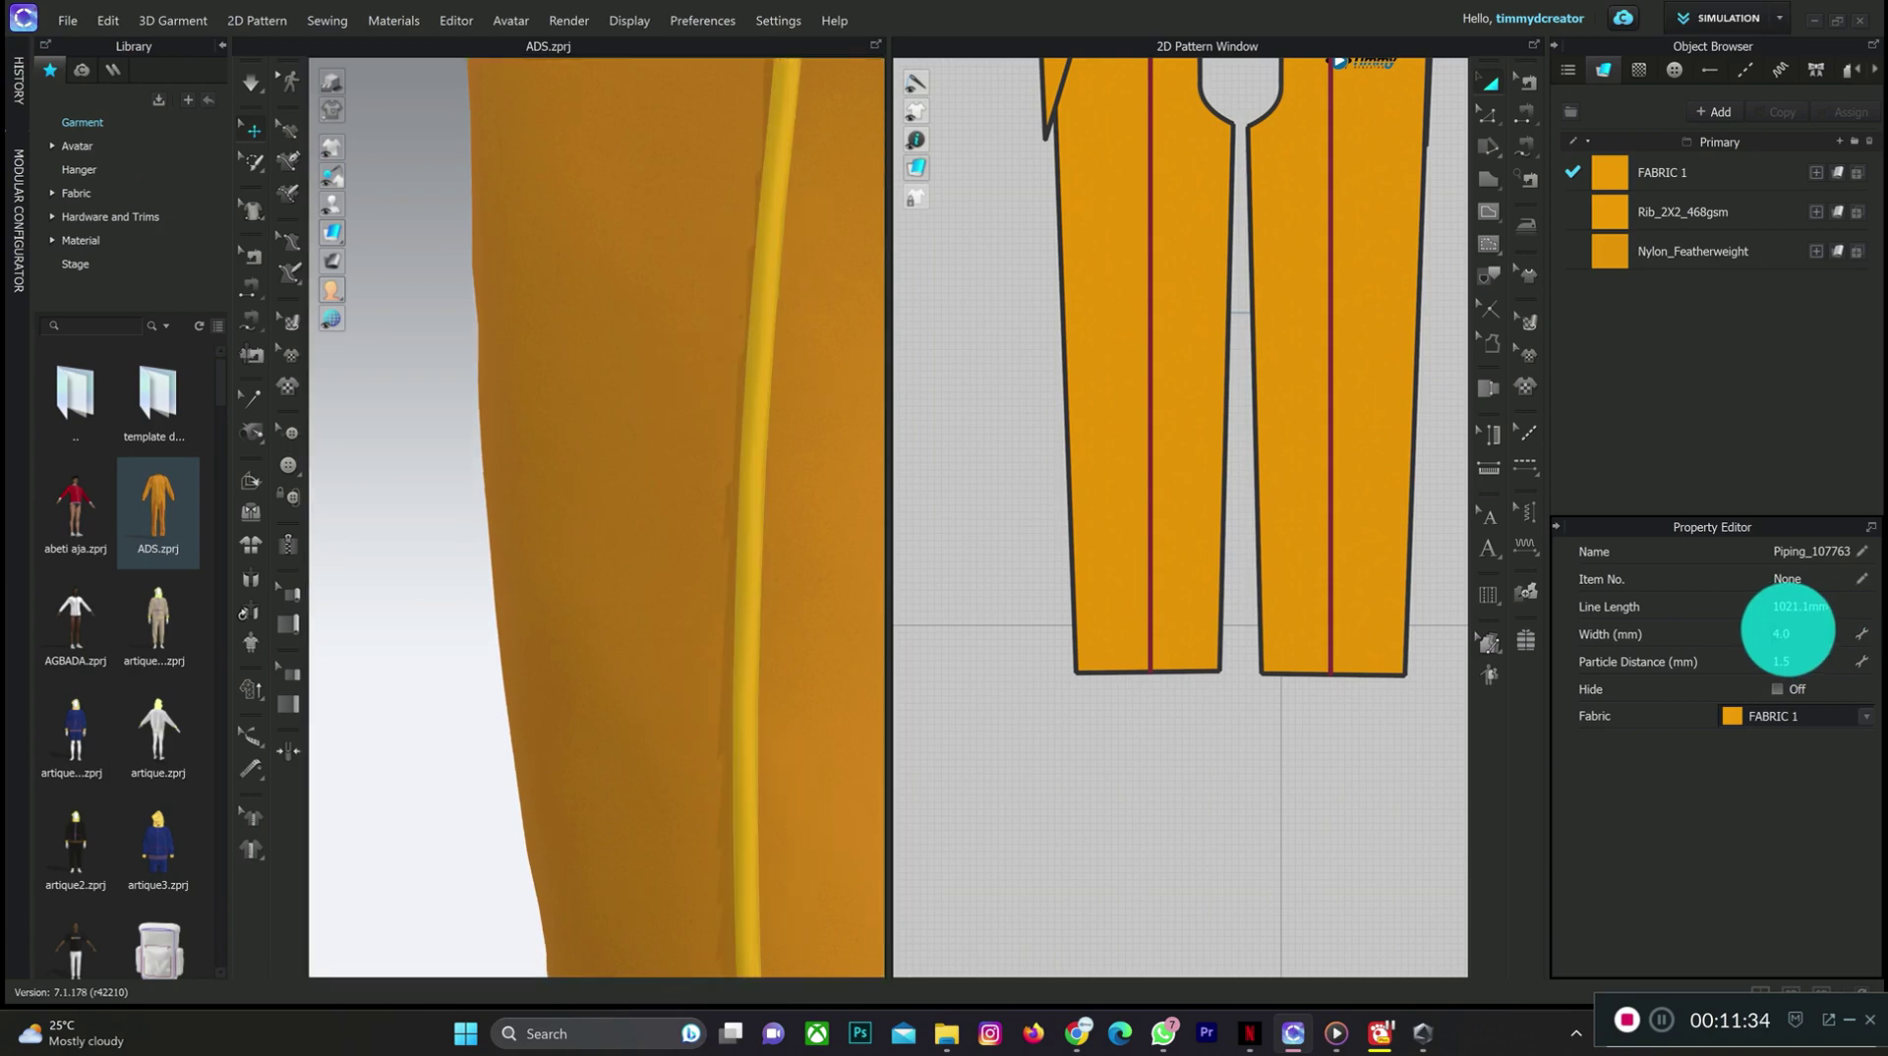
{"action": "scroll", "coordinate": [717, 565], "scroll_direction": "down", "scroll_amount": 5}
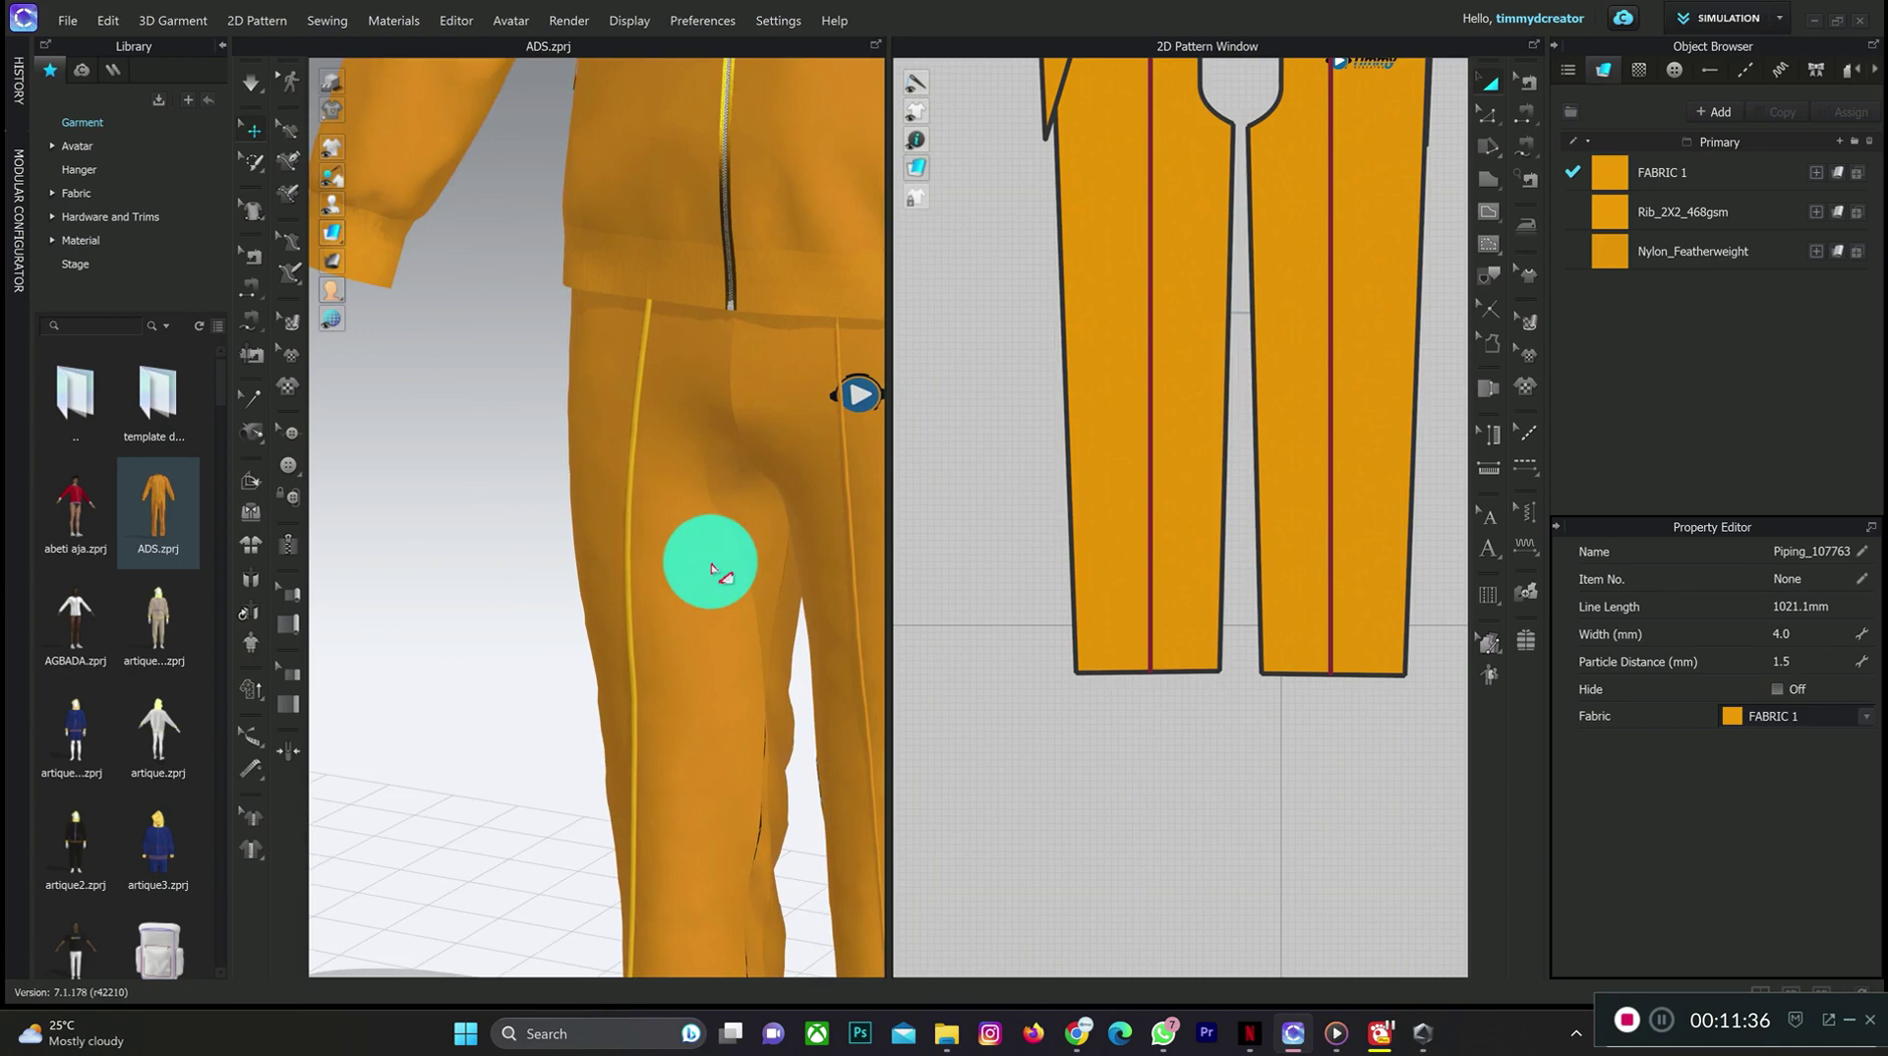
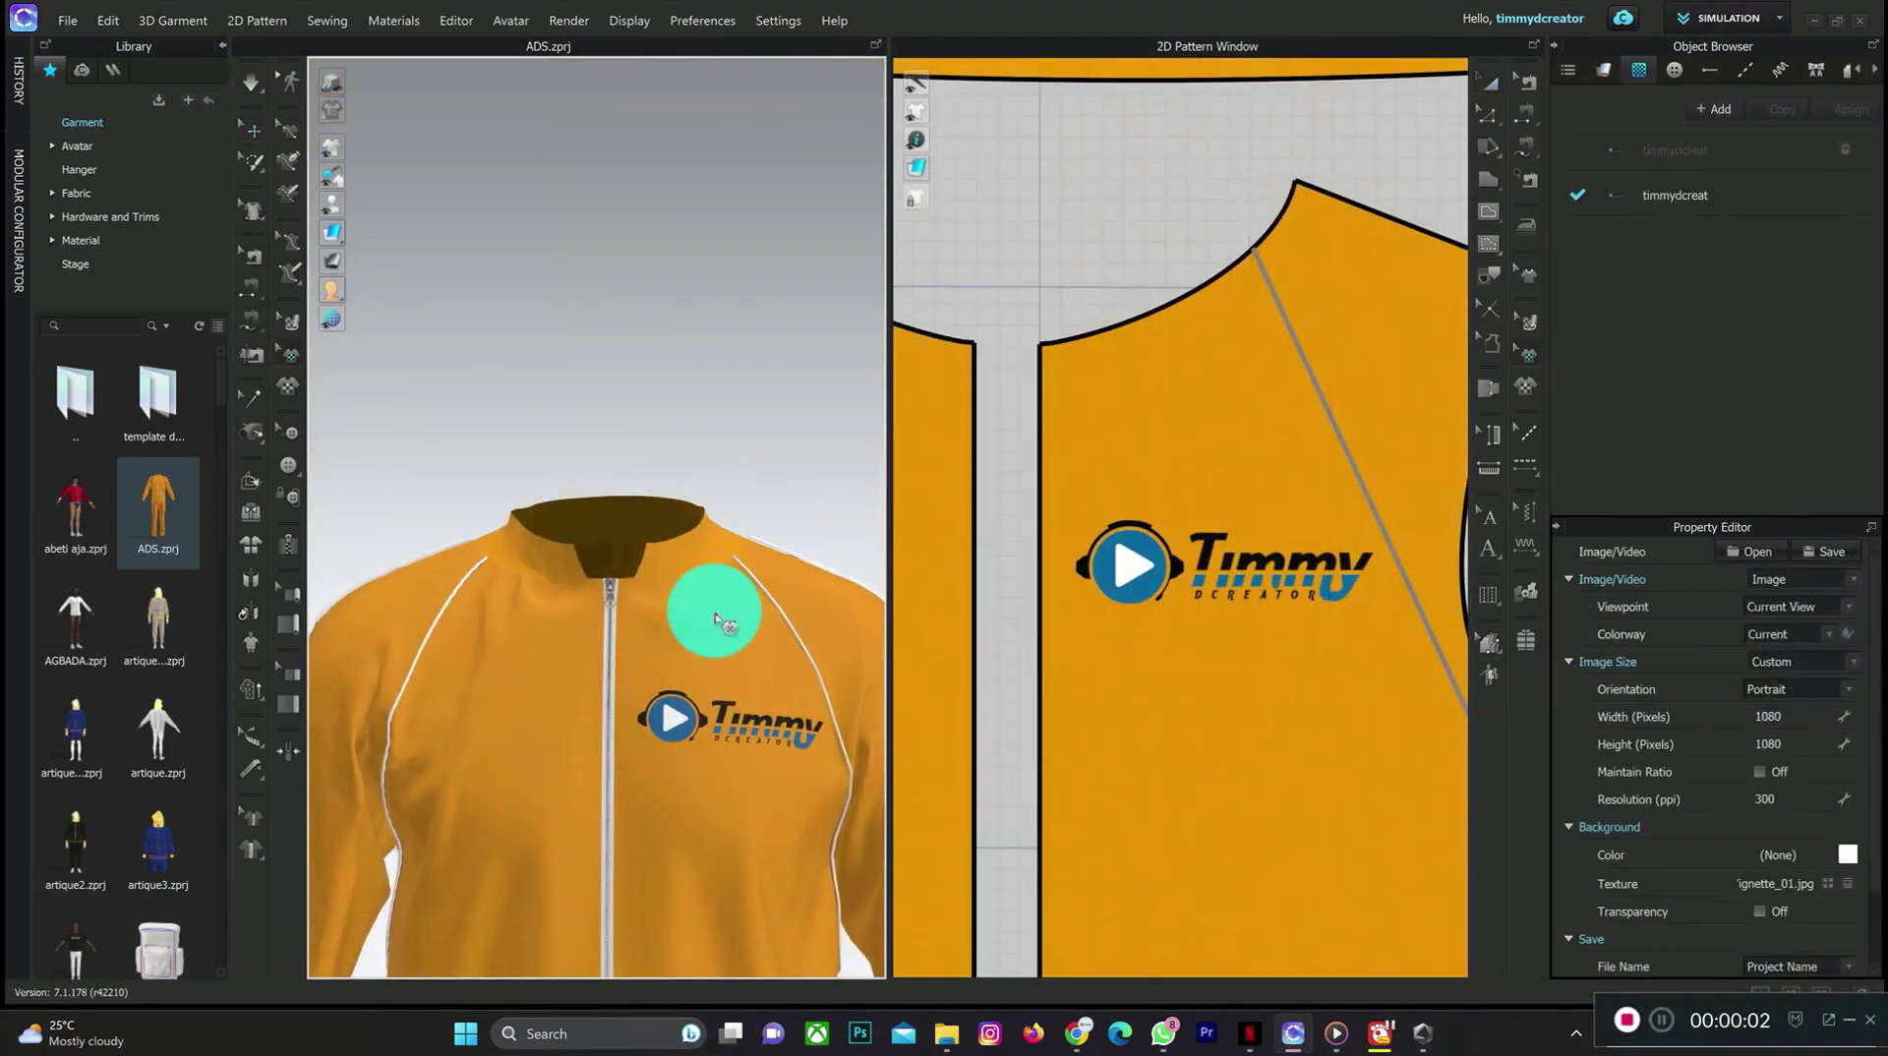
- Set the 3D garment display to the thick textured surface style so the jacket collar is shown with fabric thickness
{"action": "scroll", "coordinate": [708, 632], "scroll_direction": "down", "scroll_amount": 4}
{"action": "right_click_drag", "start_coordinate": [536, 783], "coordinate": [624, 622]}
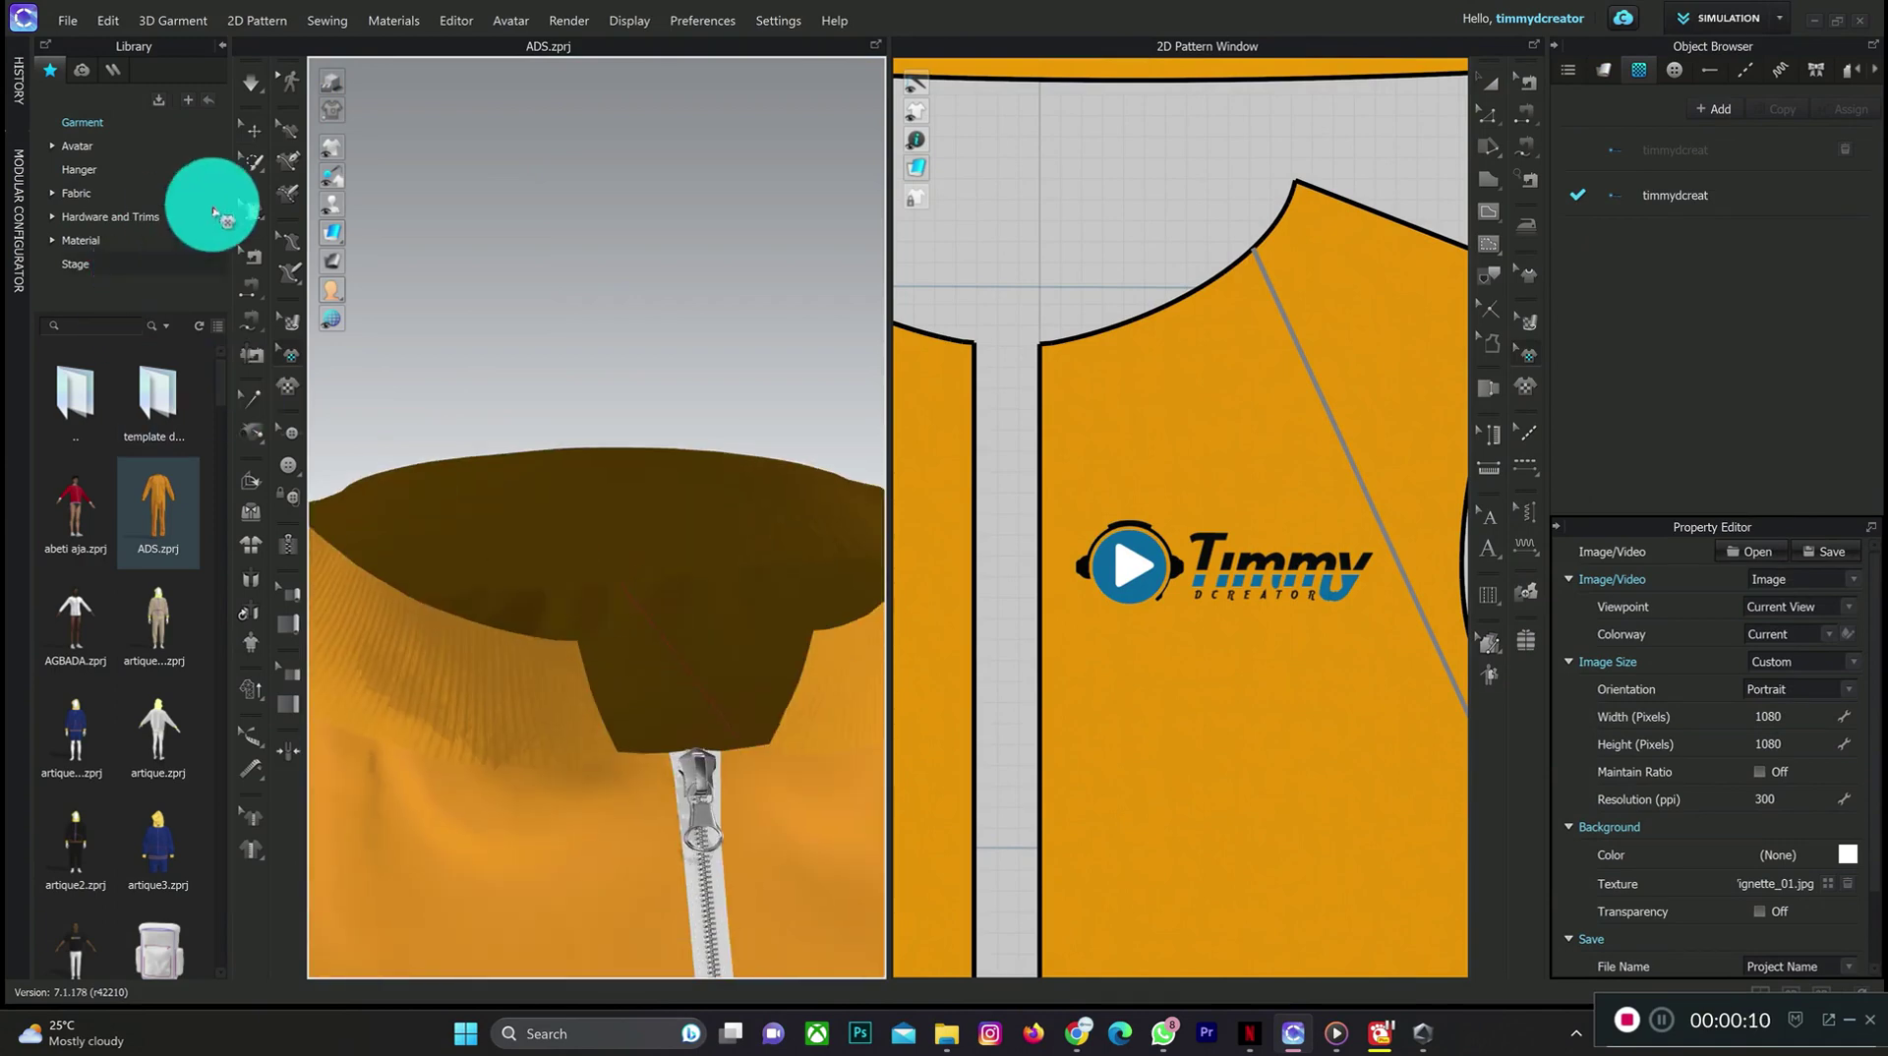
{"action": "left_click", "coordinate": [334, 234]}
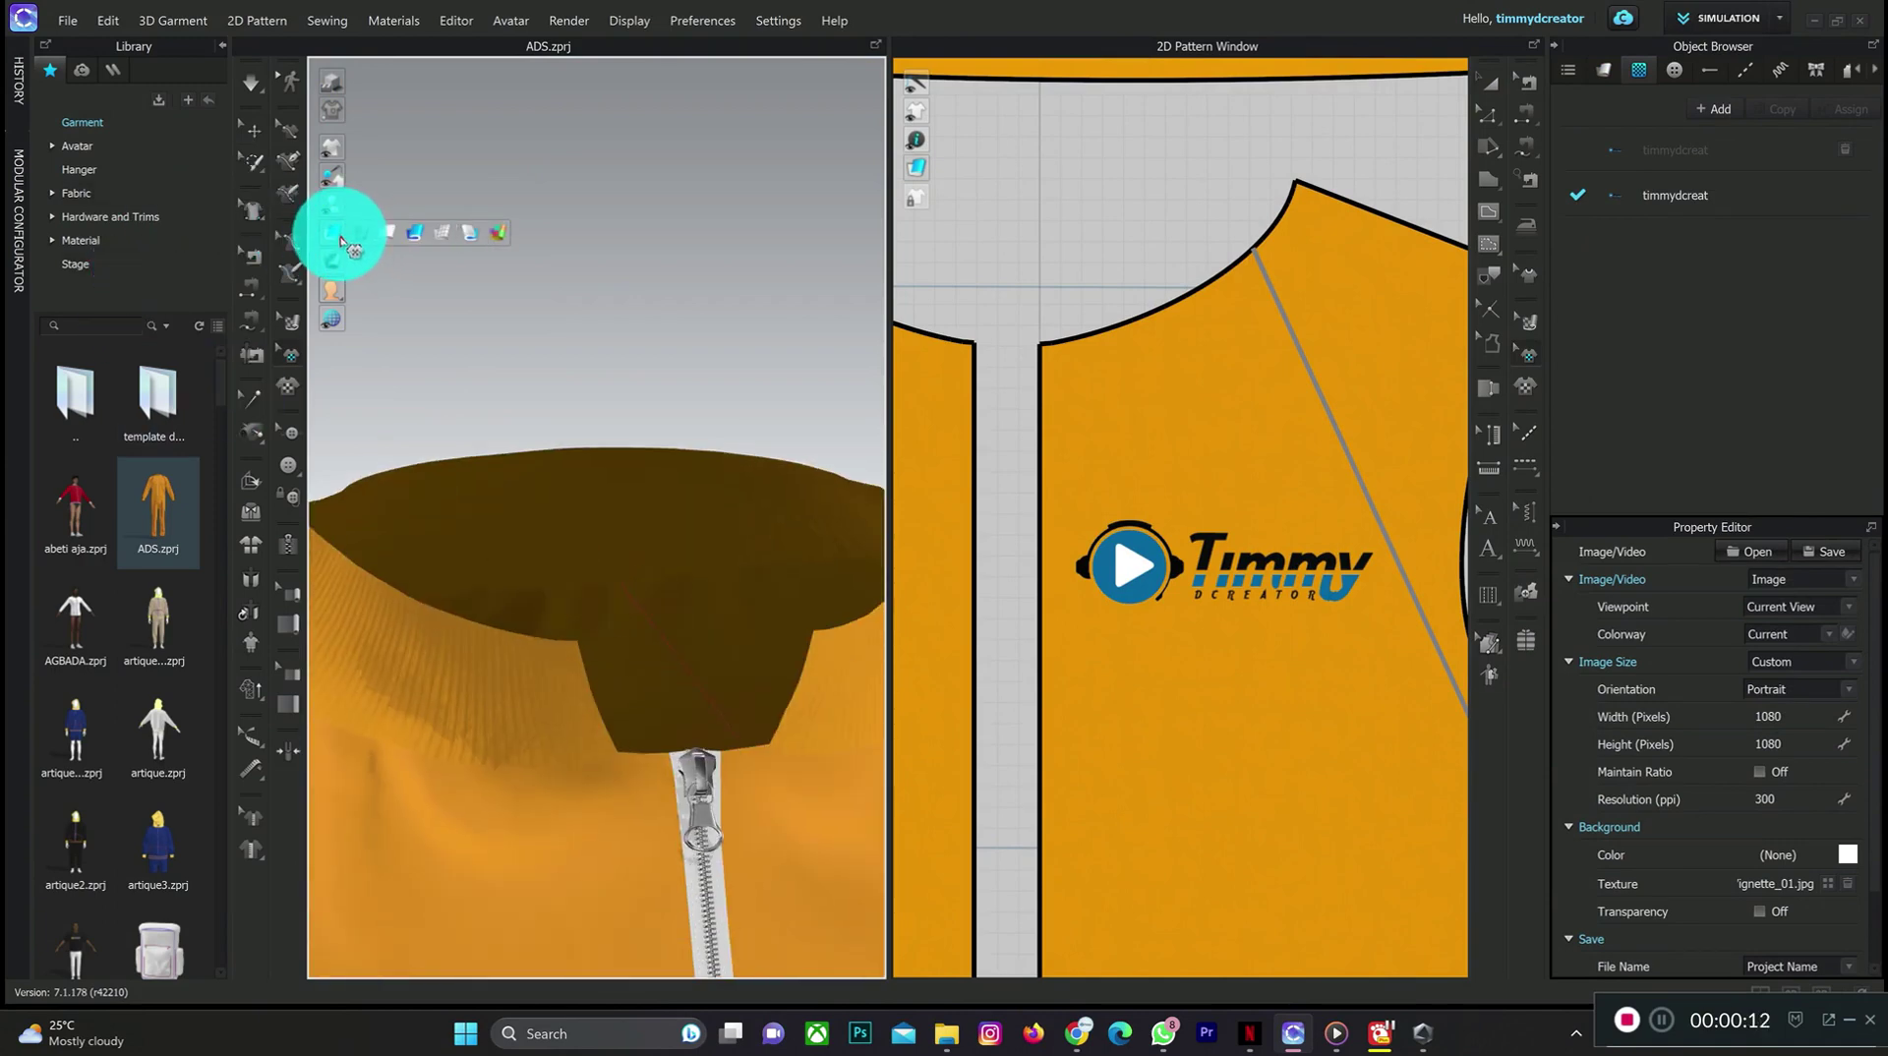
{"action": "left_click", "coordinate": [413, 239]}
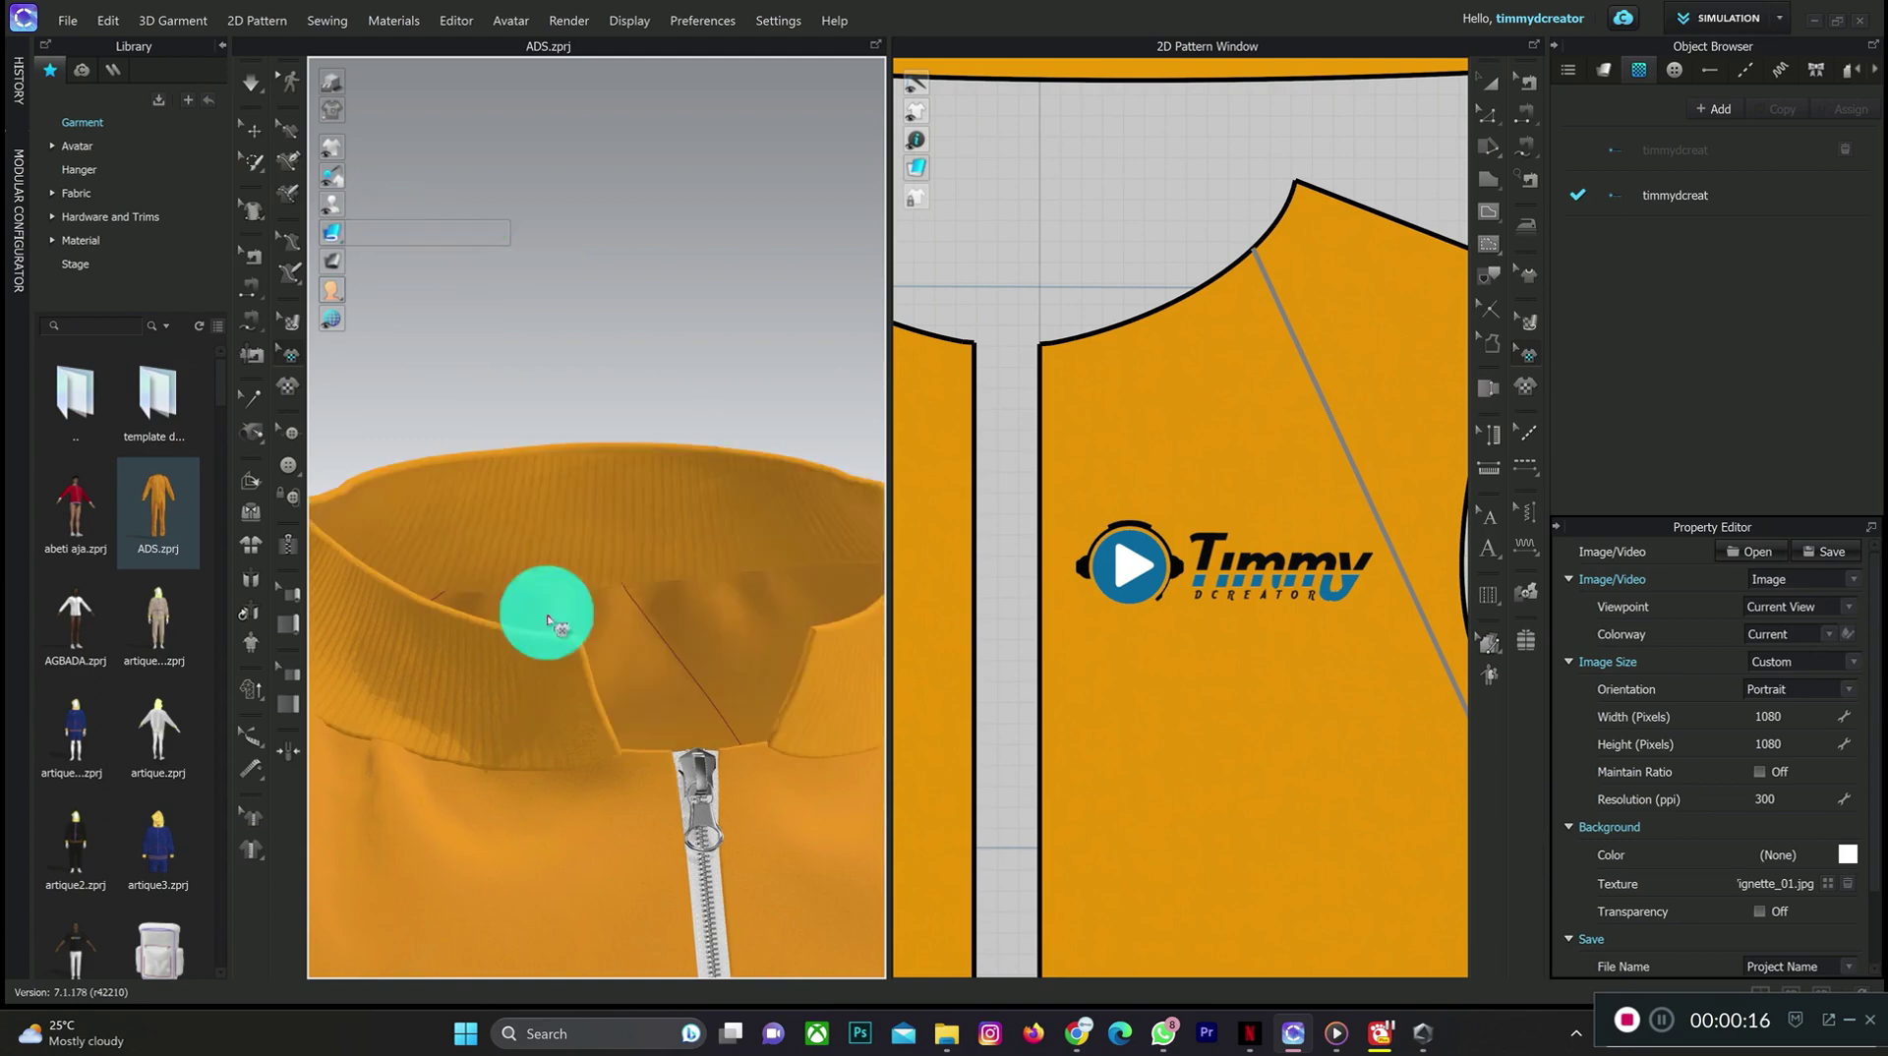
{"action": "scroll", "coordinate": [607, 738], "scroll_direction": "down", "scroll_amount": 3}
{"action": "scroll", "coordinate": [570, 662], "scroll_direction": "up", "scroll_amount": 5}
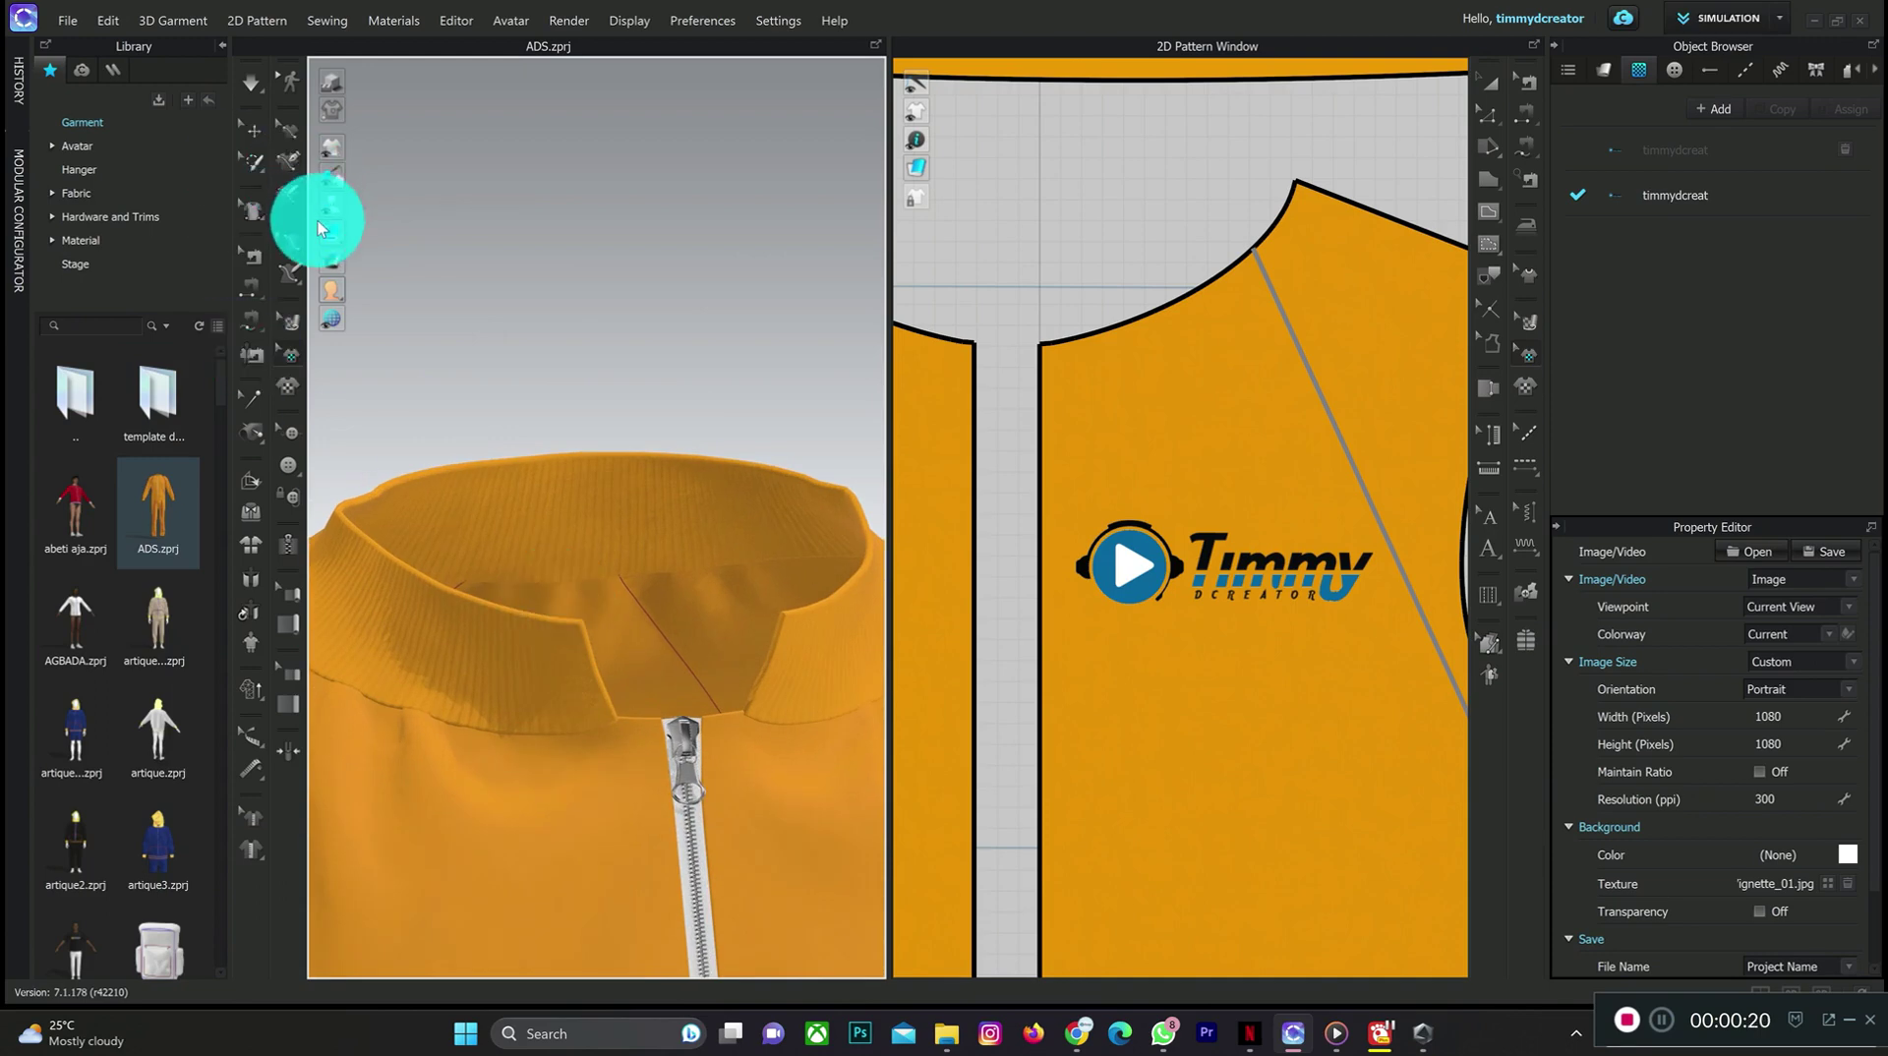
- Compare the collar without and with fabric thickness by switching the 3D garment display to the flat textured surface and back to thick
{"action": "left_click_drag", "start_coordinate": [331, 232], "coordinate": [415, 236]}
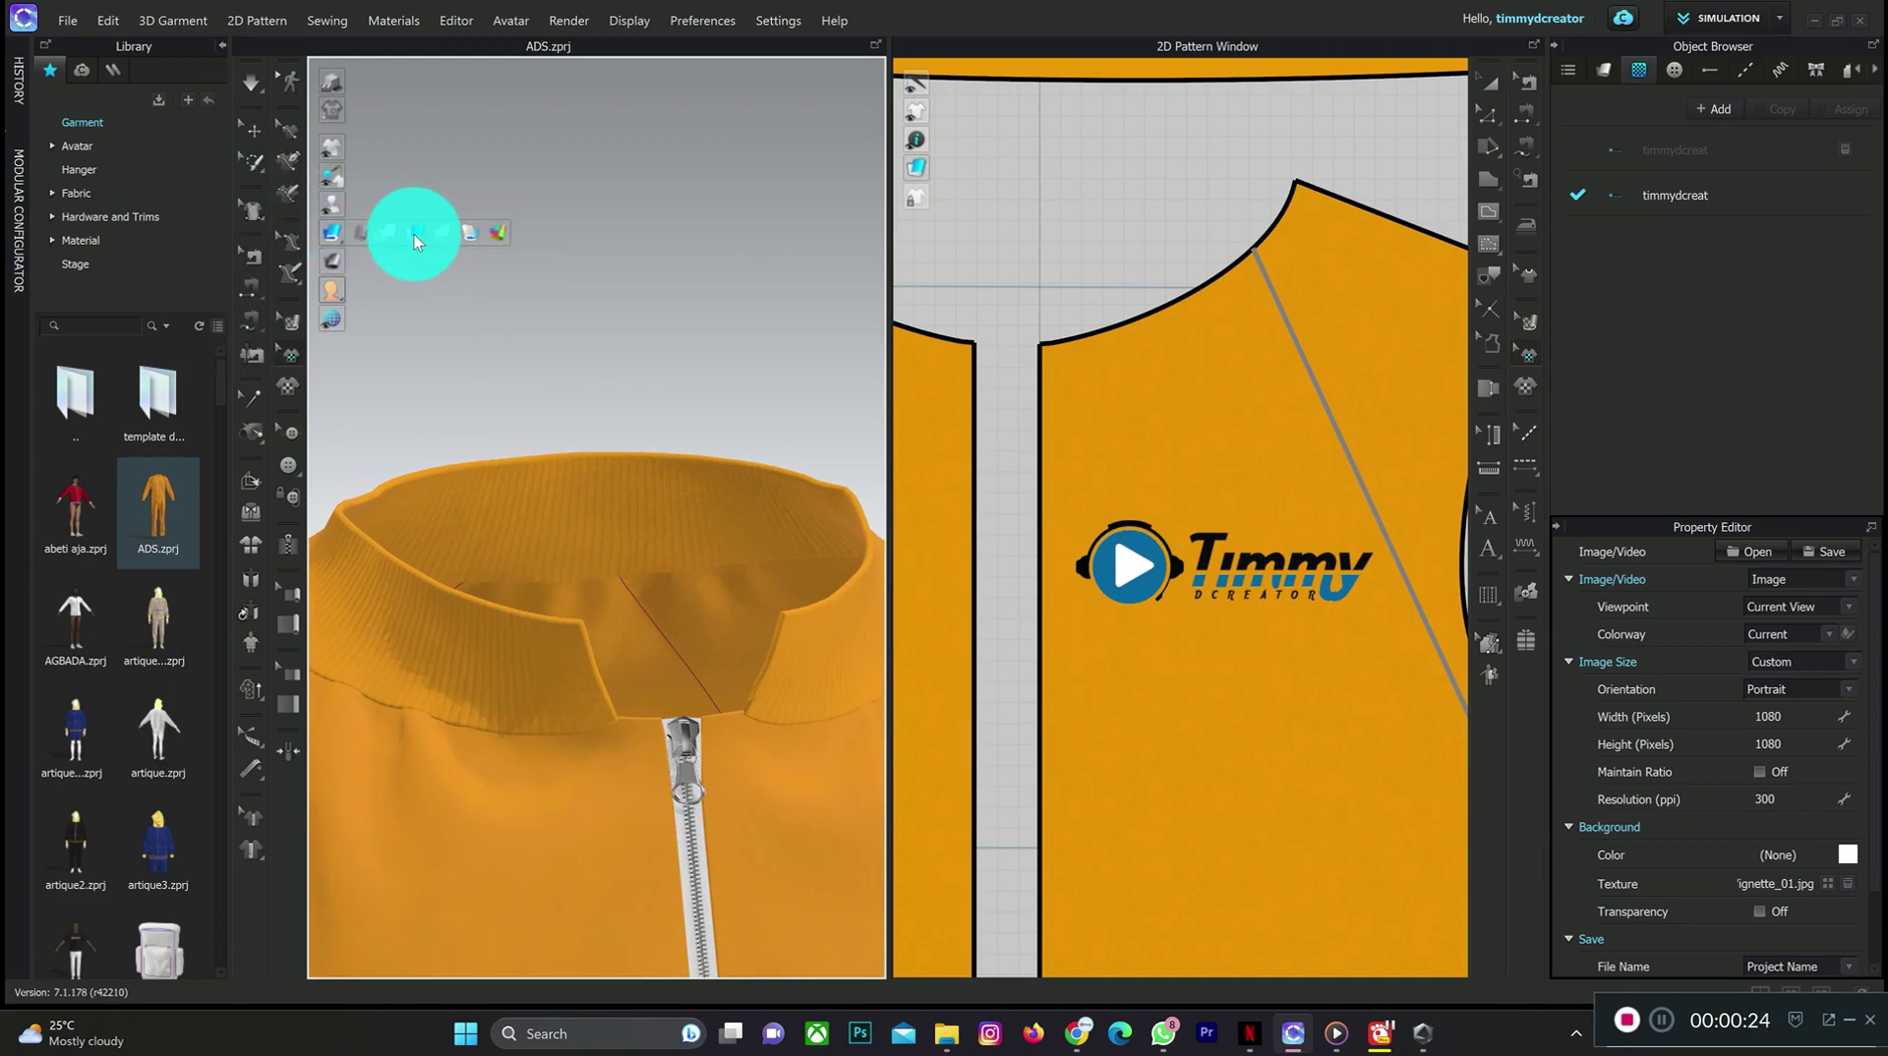
{"action": "left_click_drag", "start_coordinate": [415, 234], "coordinate": [415, 234]}
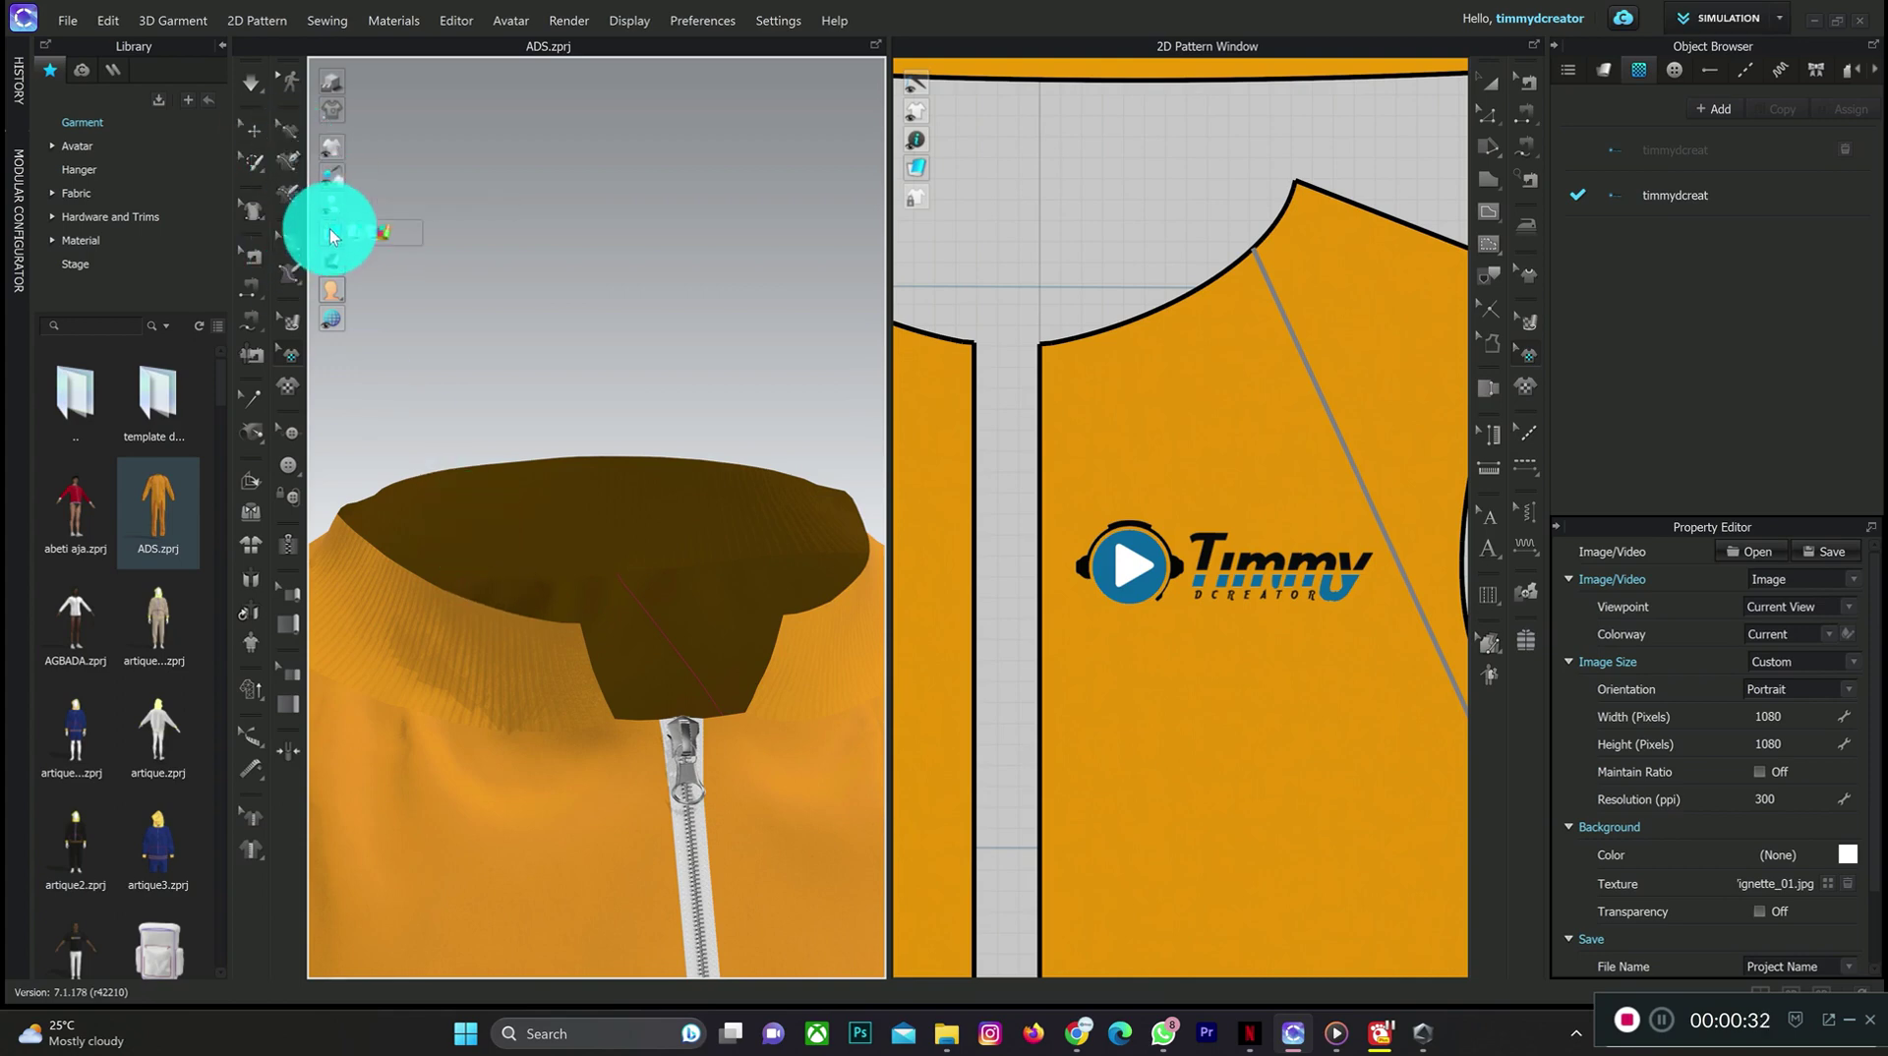
{"action": "left_click_drag", "start_coordinate": [331, 232], "coordinate": [415, 228]}
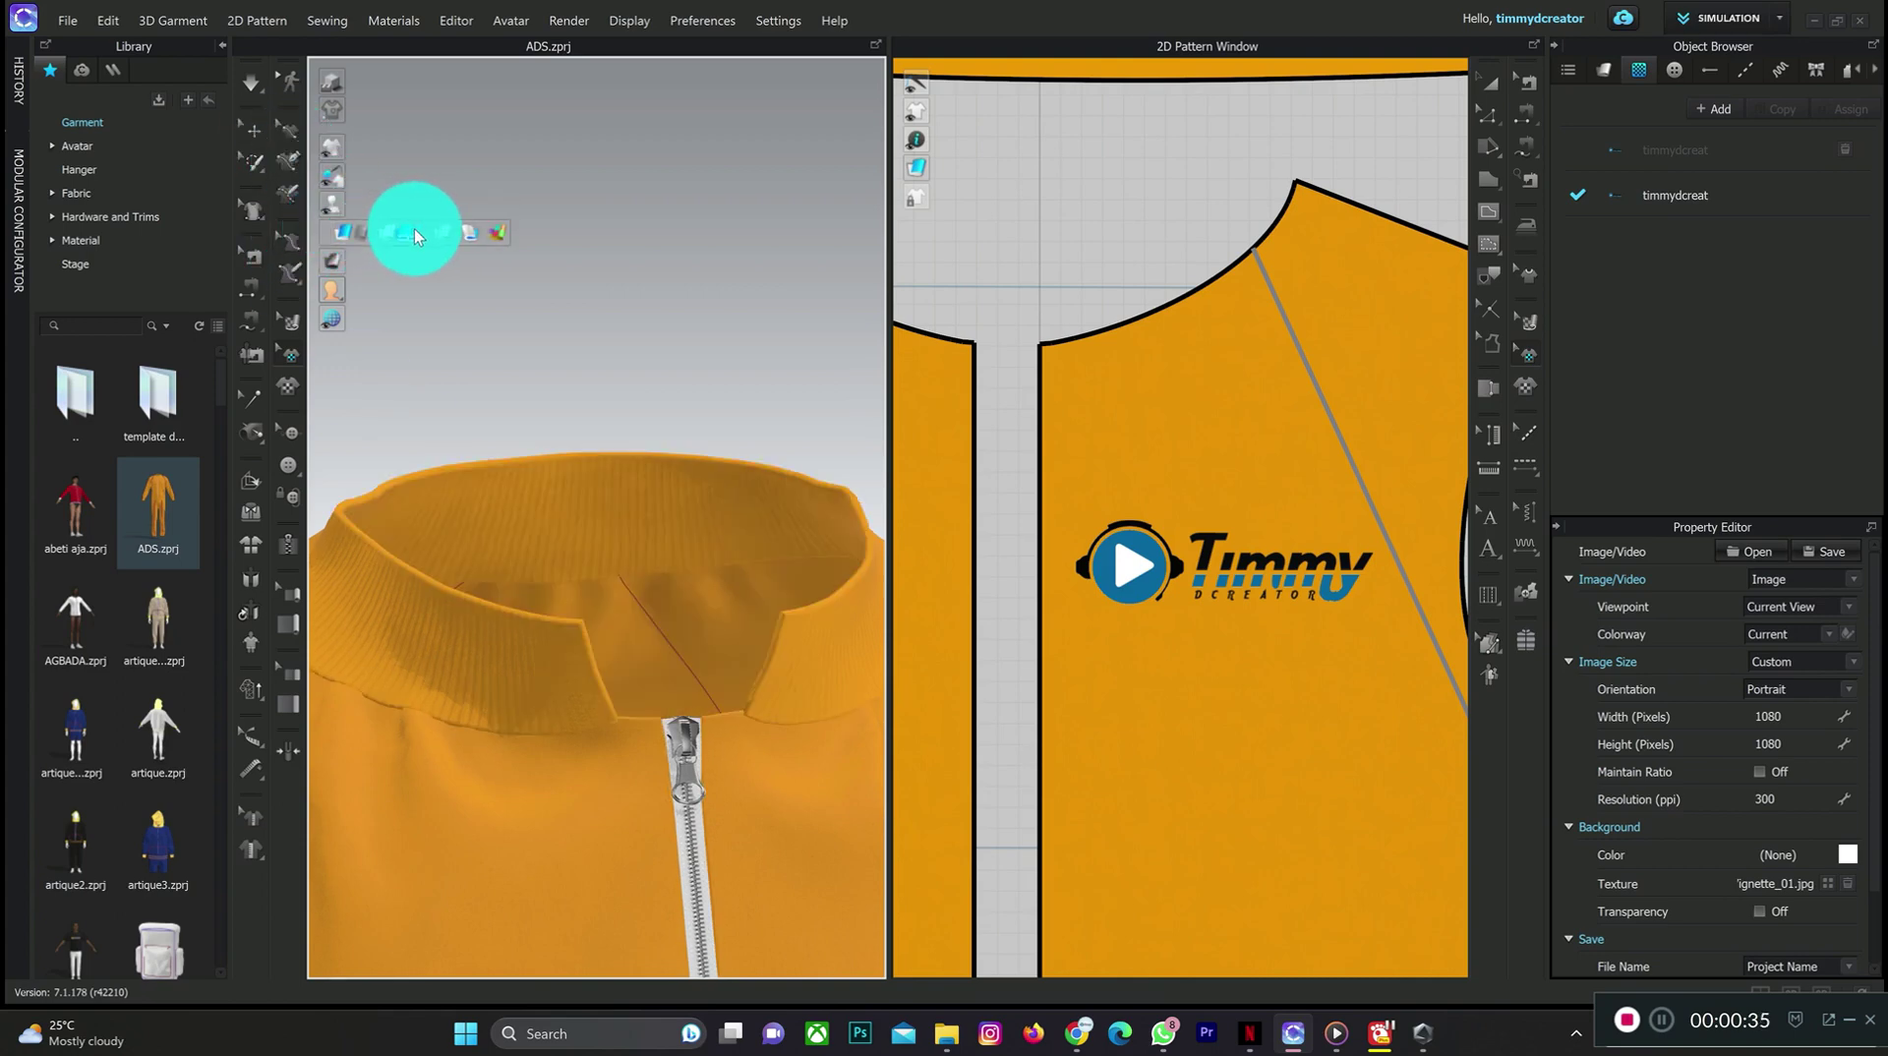
- Open the Render window and render the tracksuit with a close-up of the jacket's collar and front zipper
{"action": "left_click", "coordinate": [570, 21]}
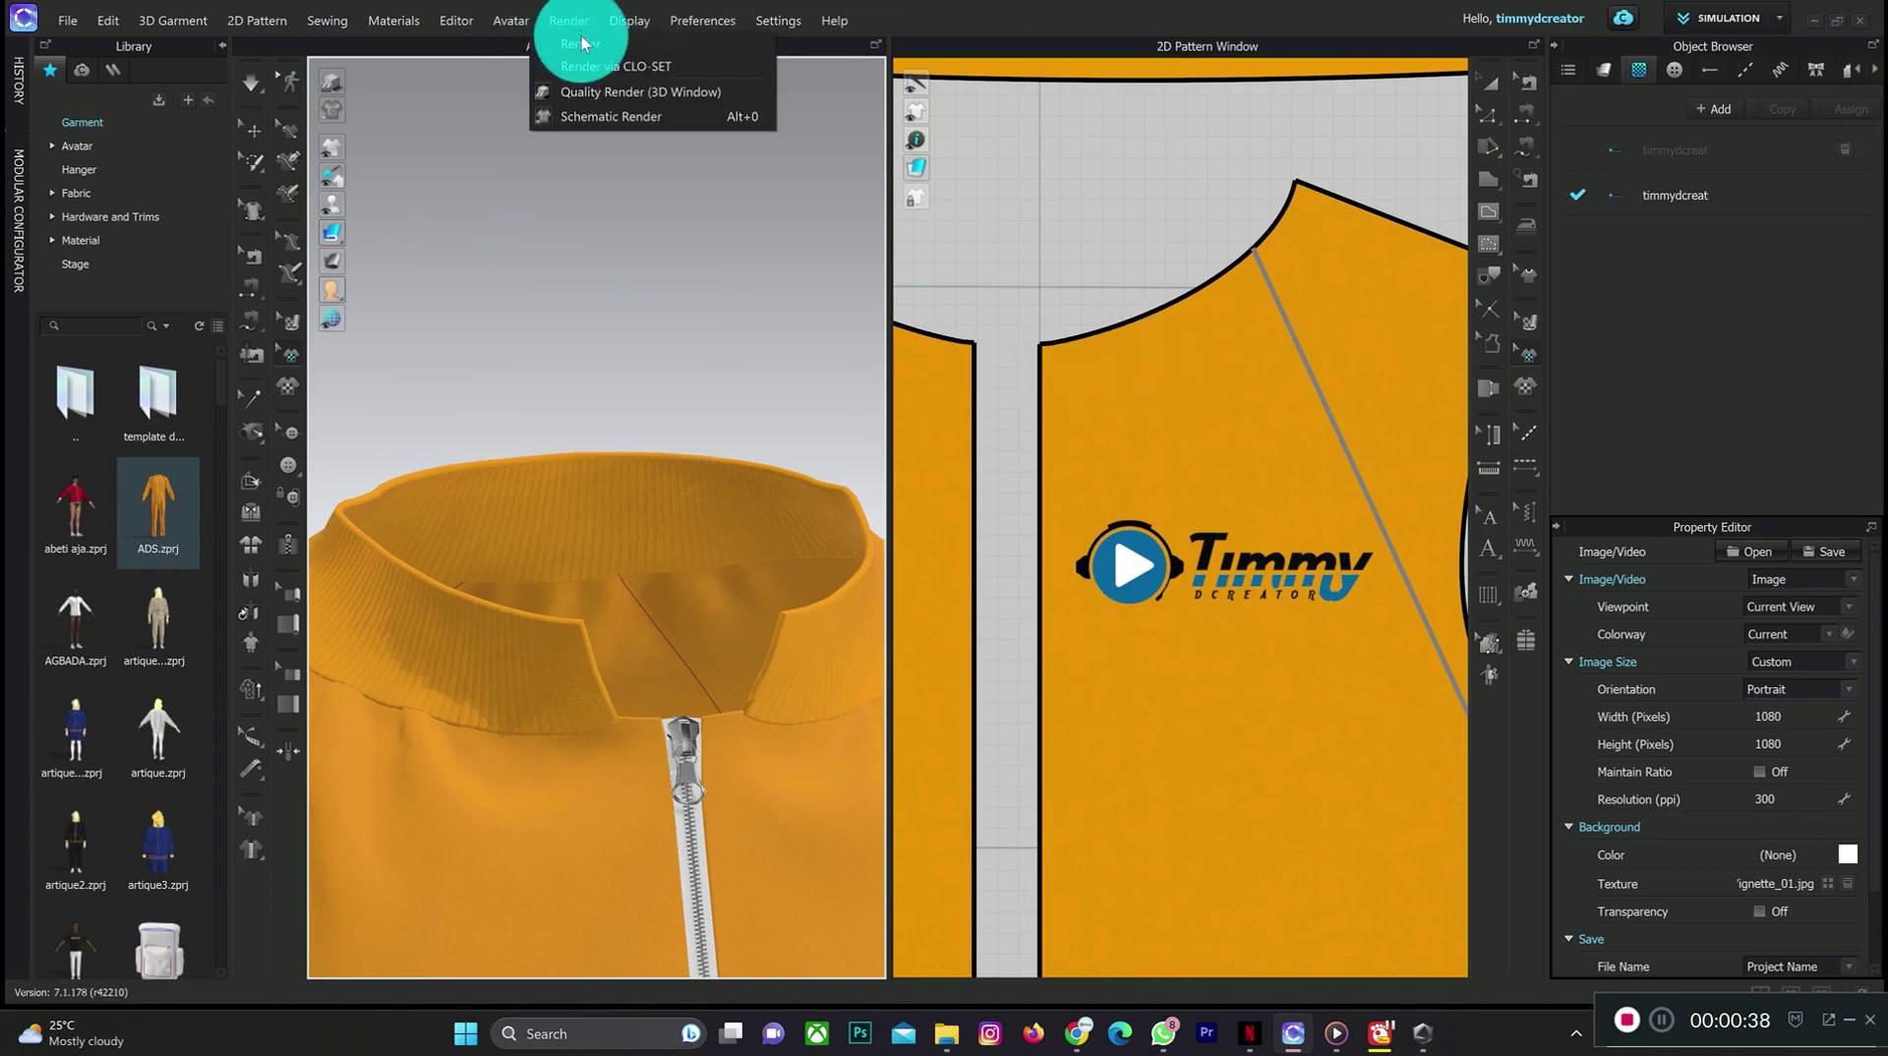
{"action": "left_click", "coordinate": [582, 43]}
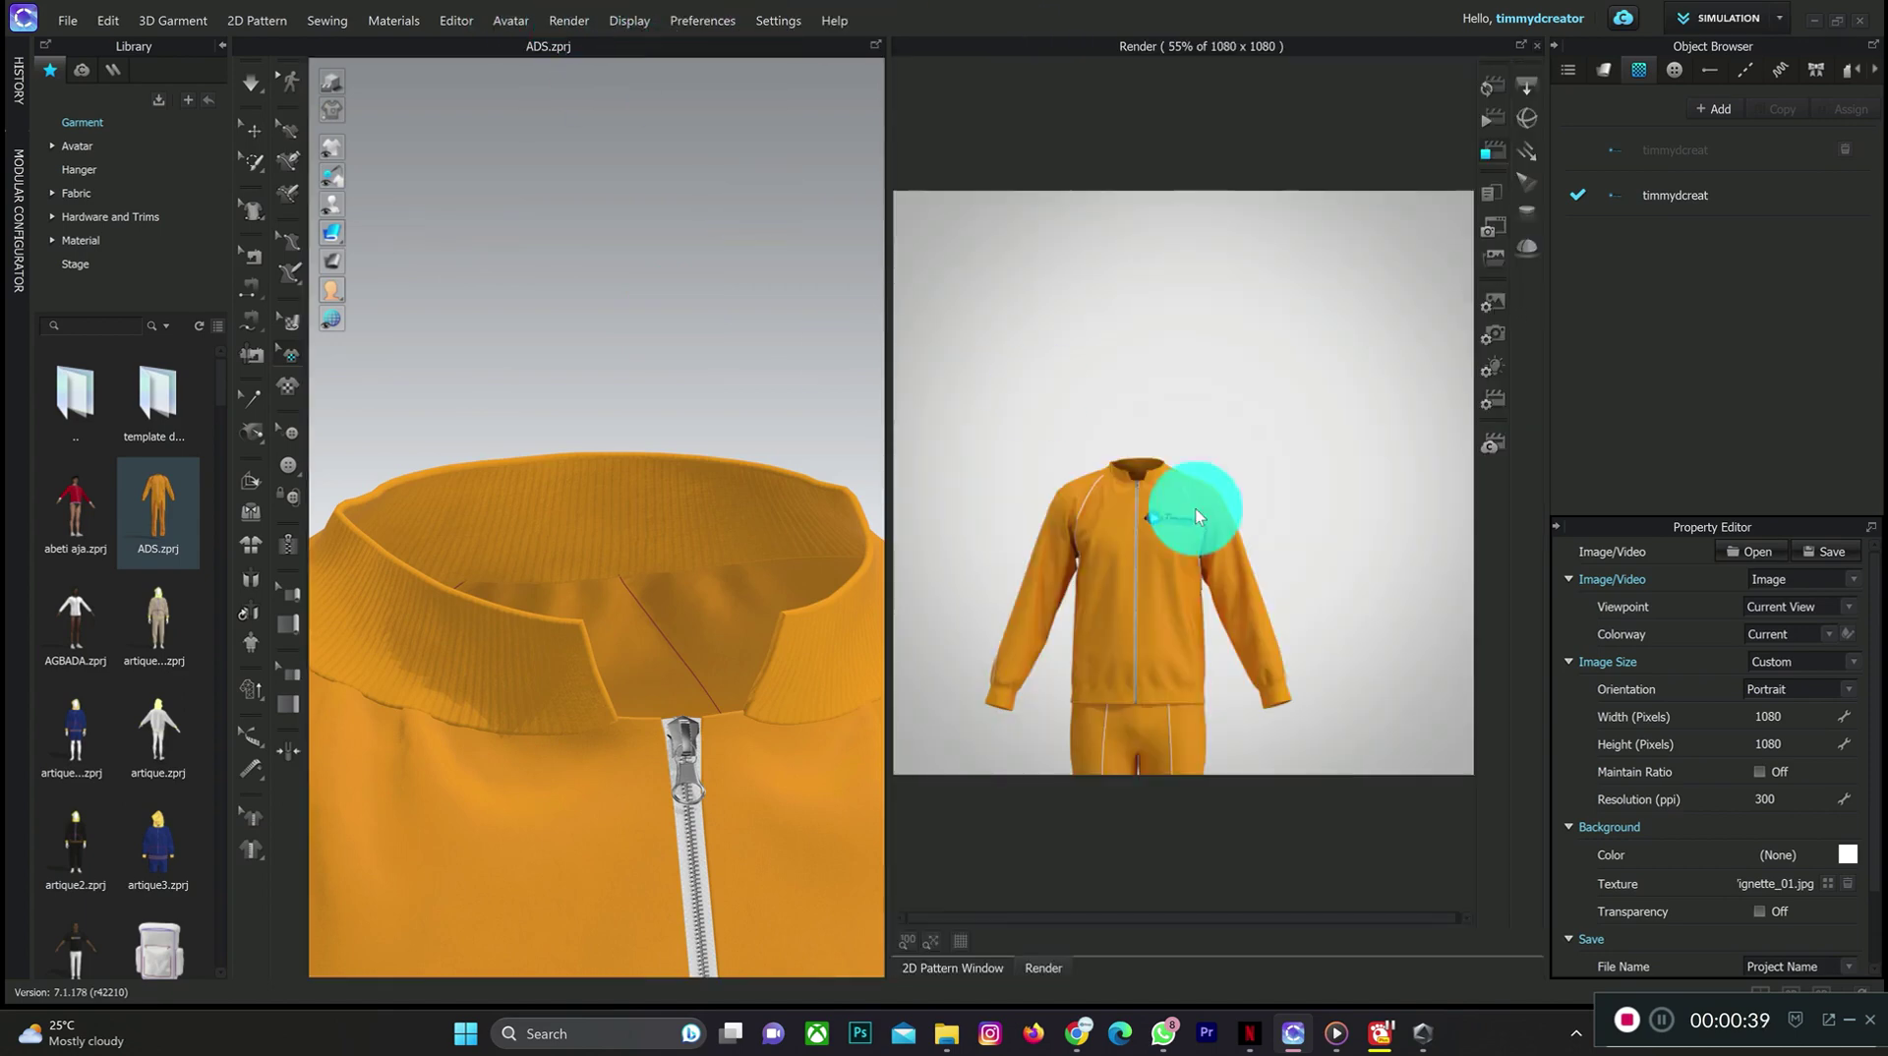
{"action": "left_click", "coordinate": [1465, 126]}
{"action": "left_click", "coordinate": [1152, 600]}
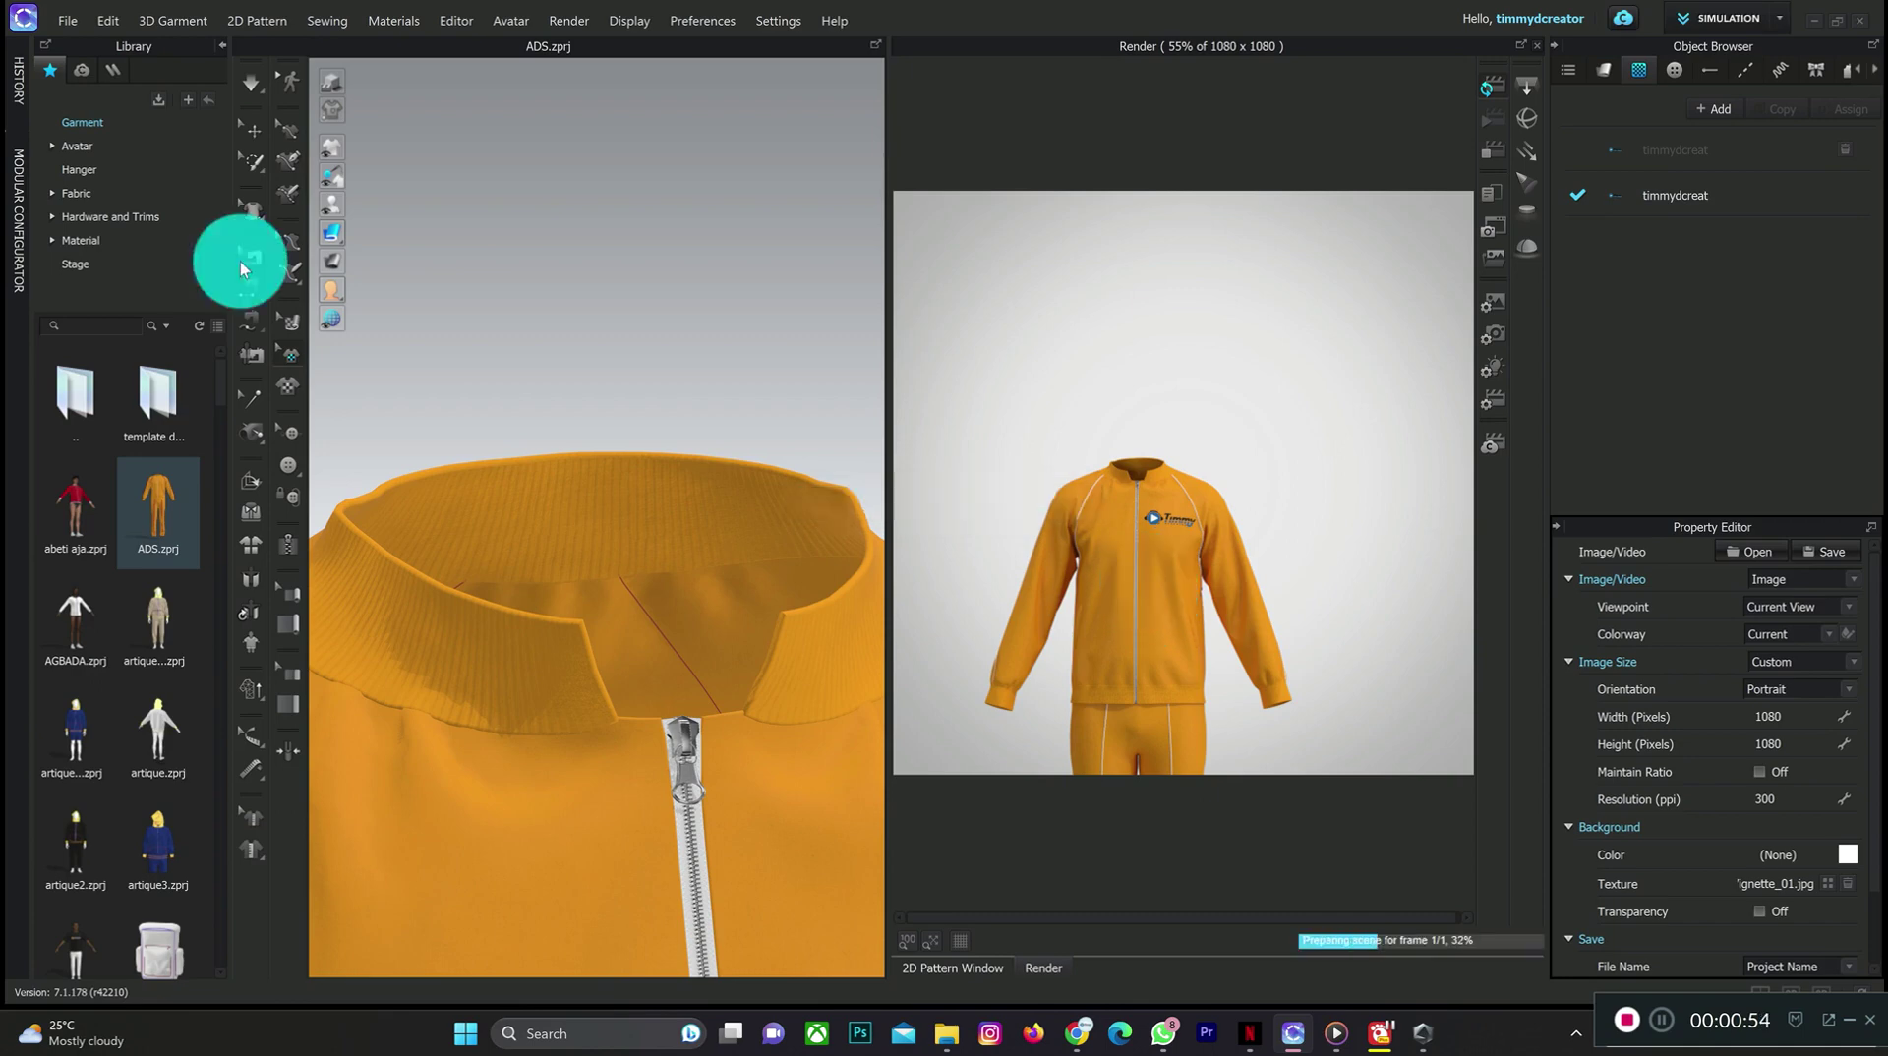
{"action": "mouse_move", "coordinate": [332, 232]}
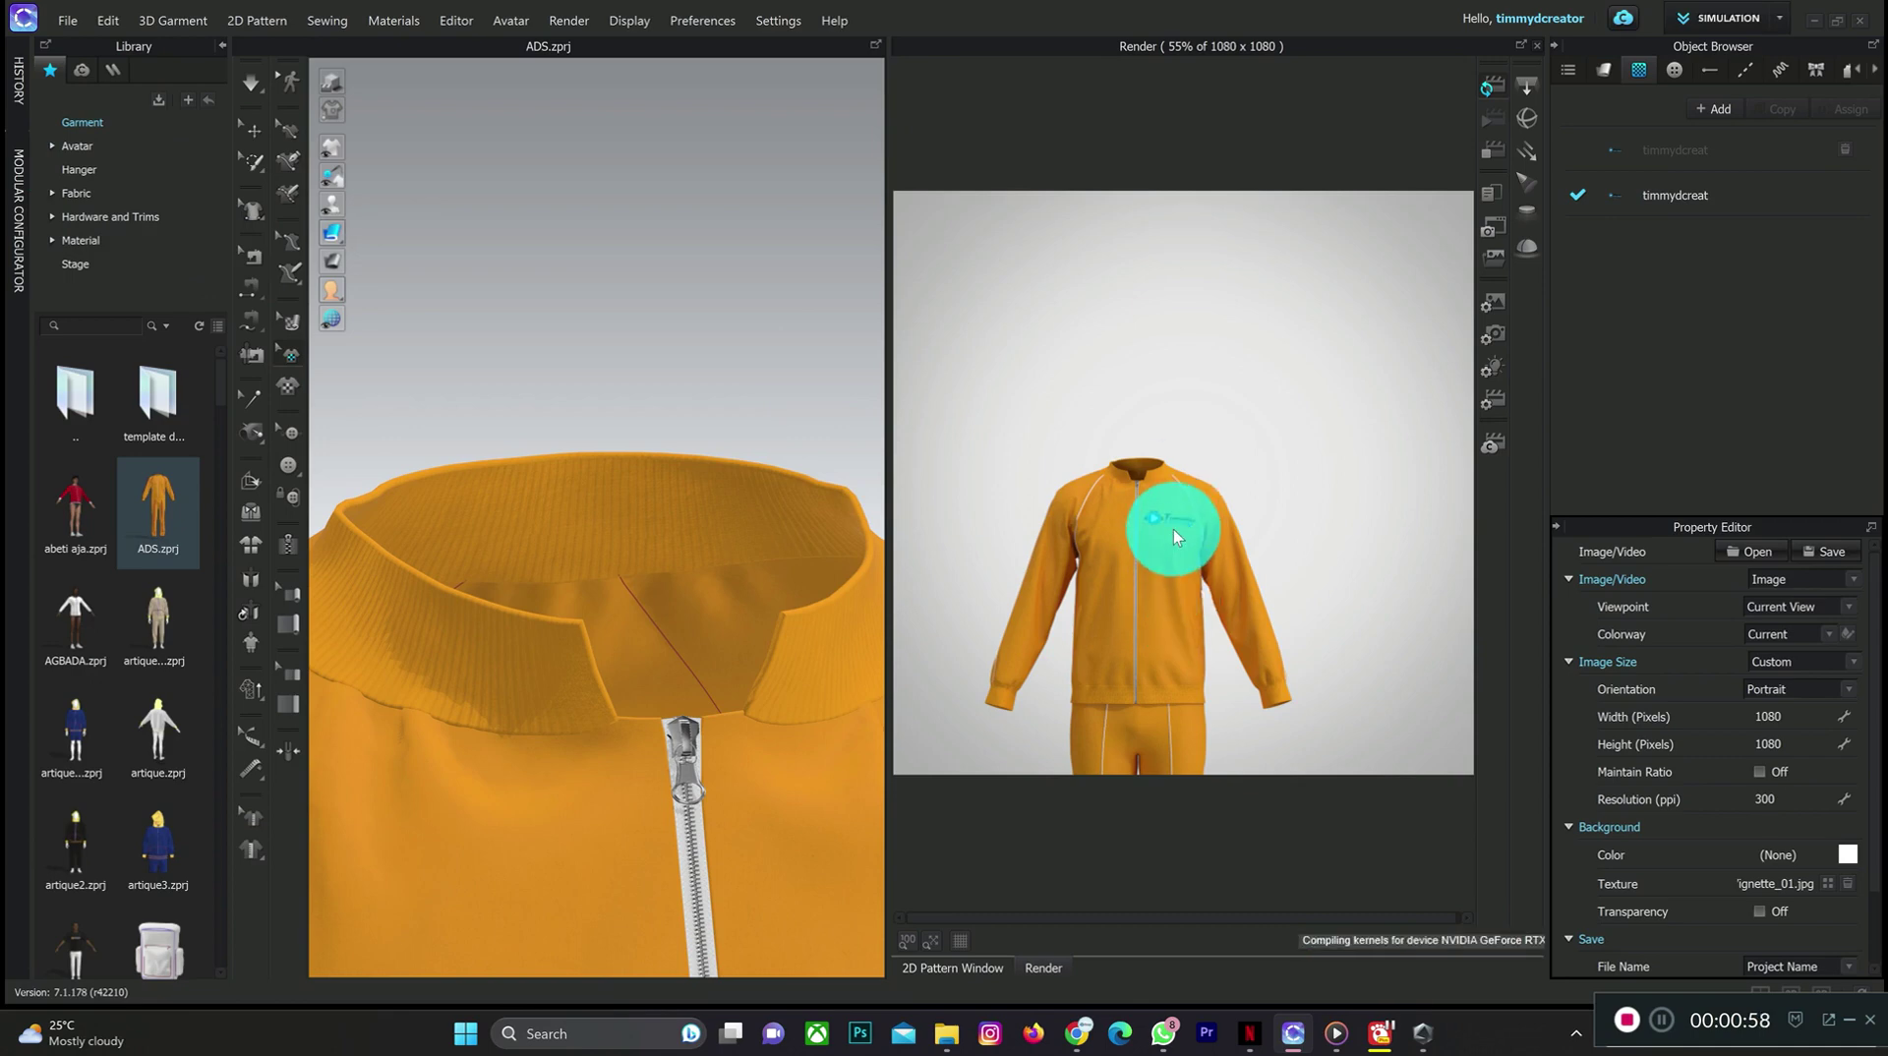
{"action": "scroll", "coordinate": [1172, 529], "scroll_direction": "up", "scroll_amount": 5}
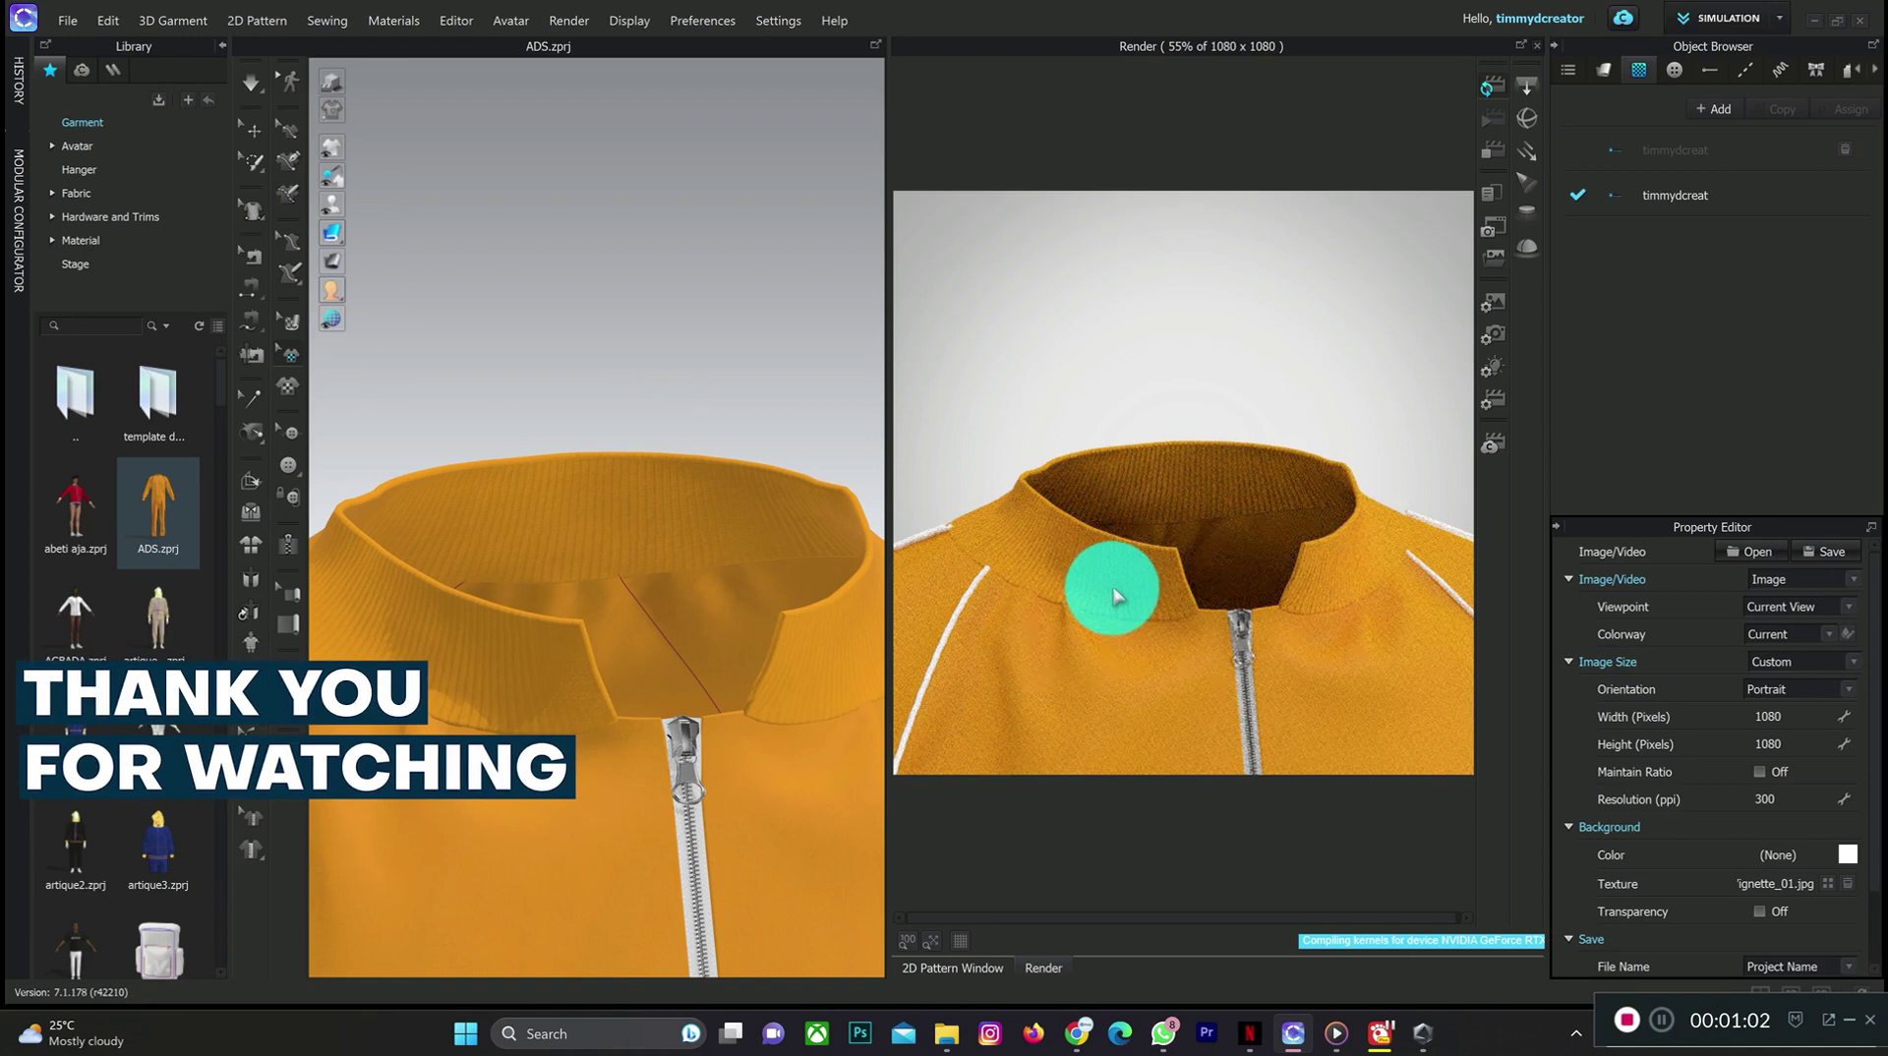
{"action": "right_click_drag", "start_coordinate": [1381, 555], "coordinate": [1354, 620]}
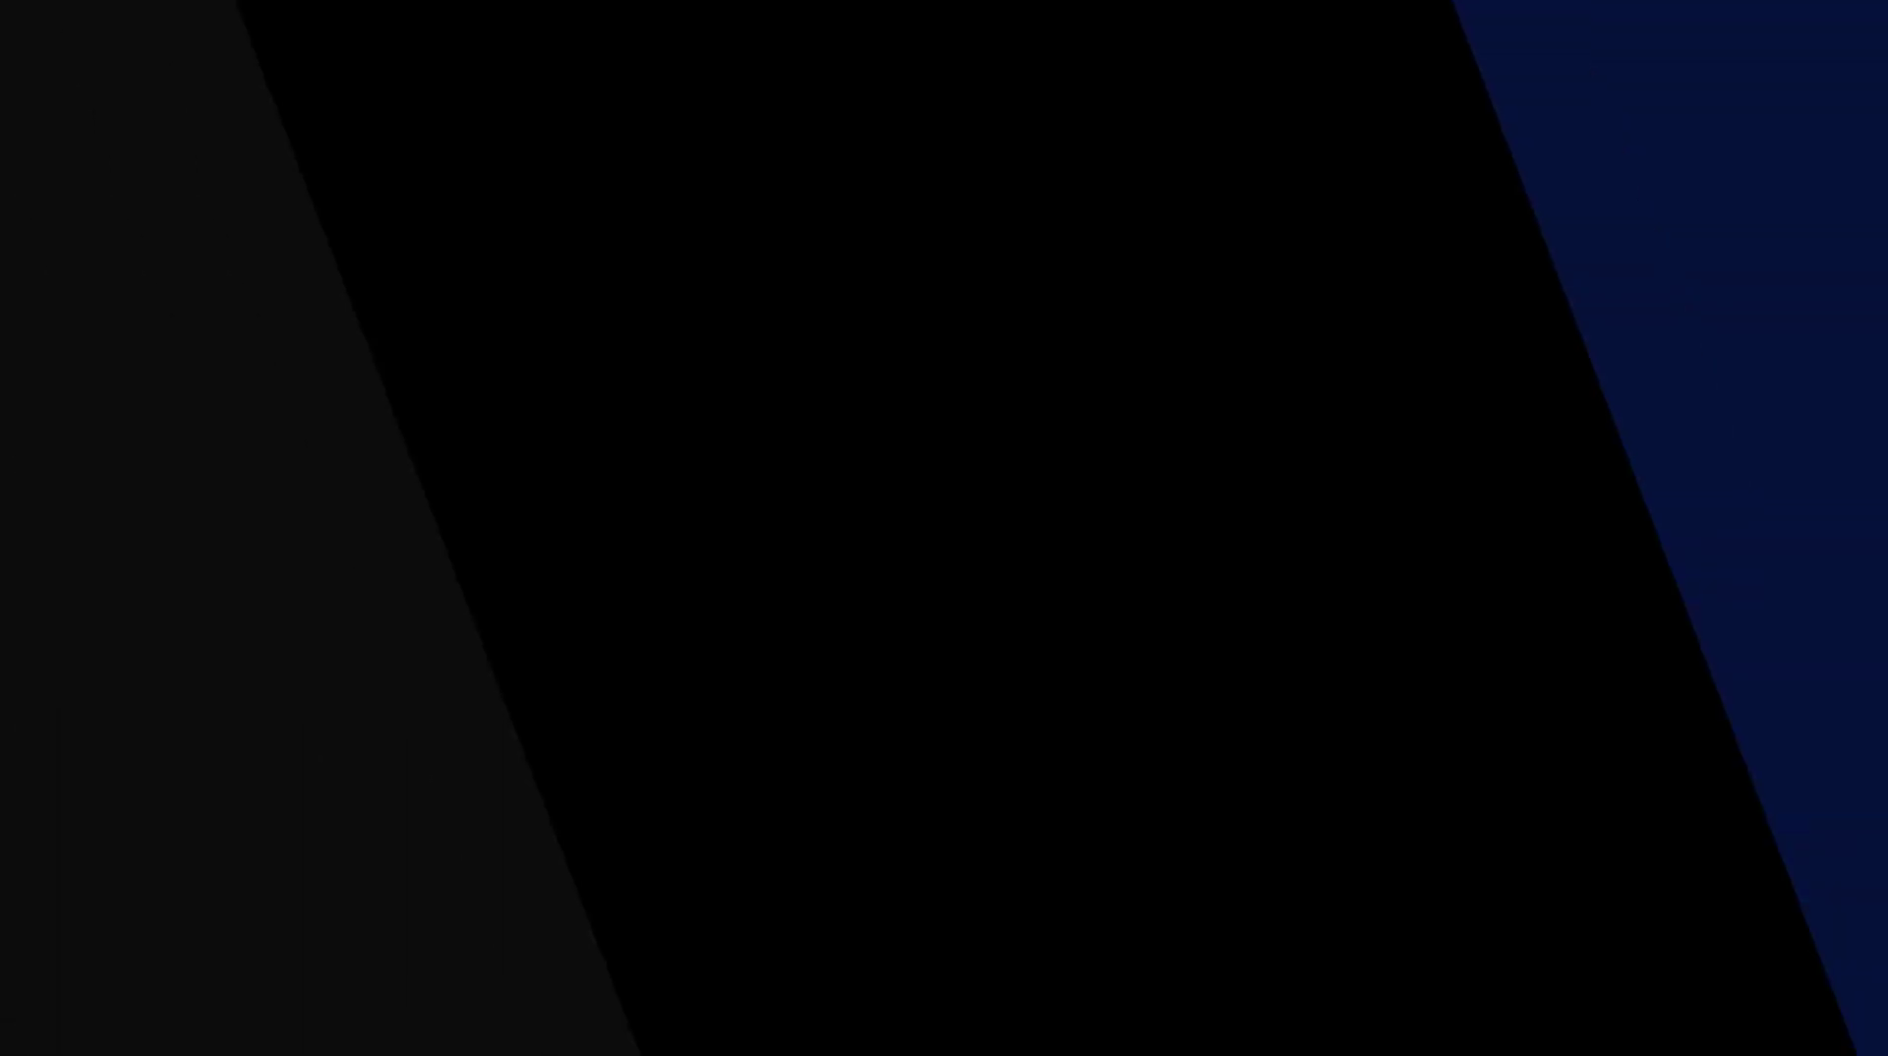